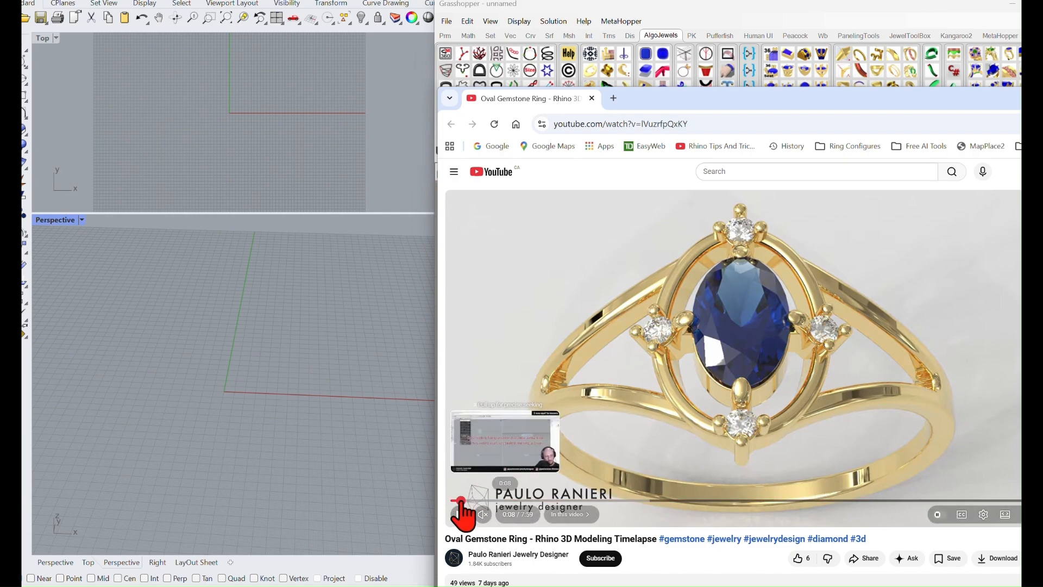
- Skip ahead in the Oval Gemstone Ring reference video to the modelling of the stone and its claws
left_click(461, 500)
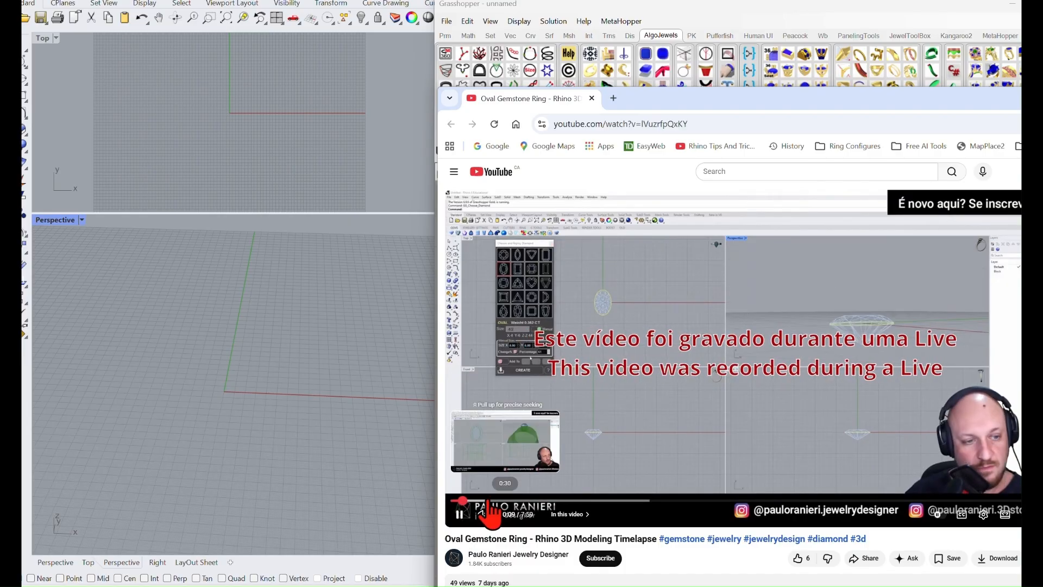
left_click_drag(482, 500, 510, 500)
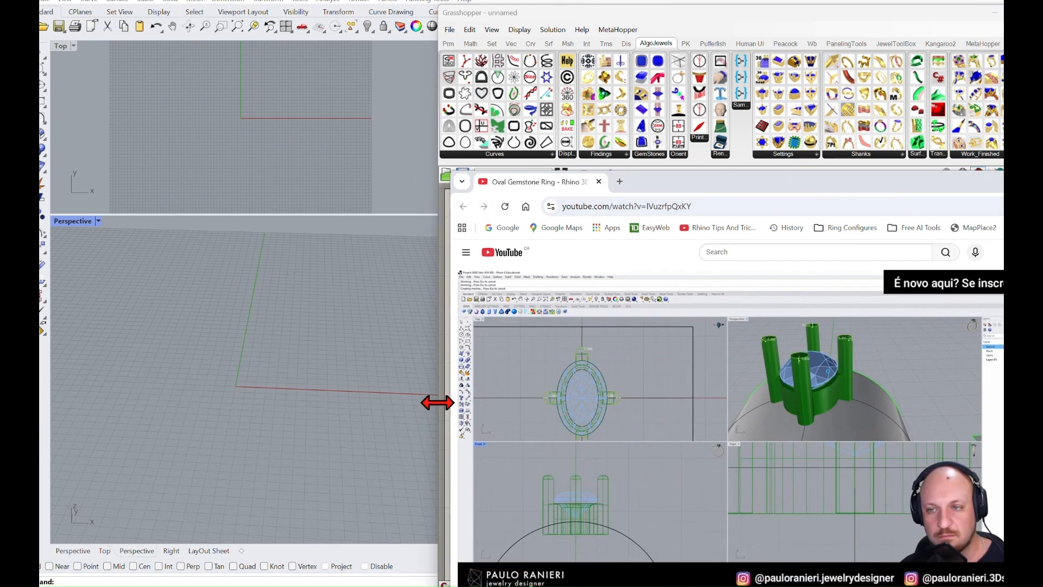
- Switch to Grasshopper and place the AlgoJewels 36Claws_With_Seat_1.0 setting definition on the empty canvas
left_click(402, 448)
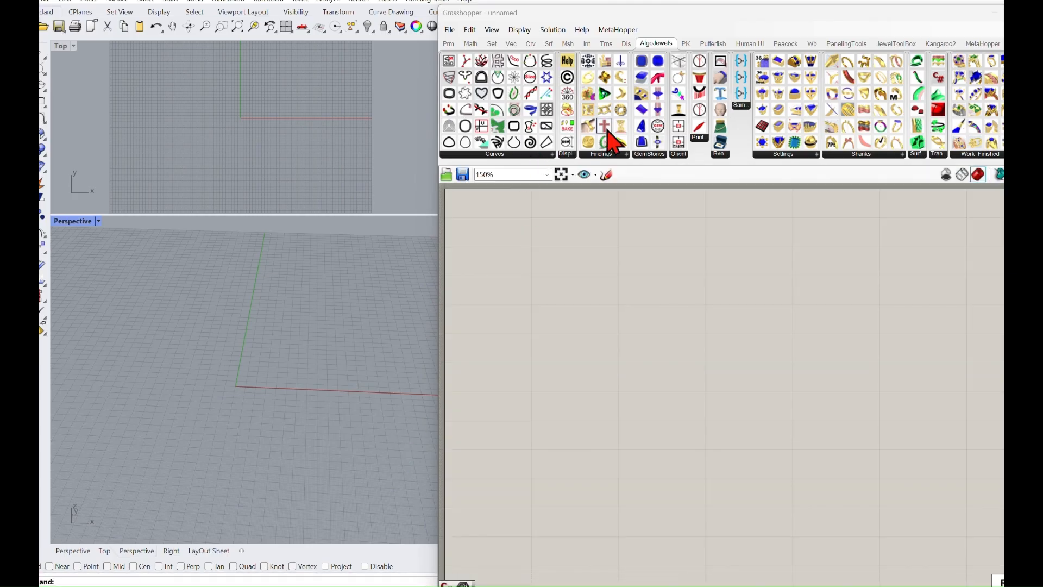
left_click(766, 156)
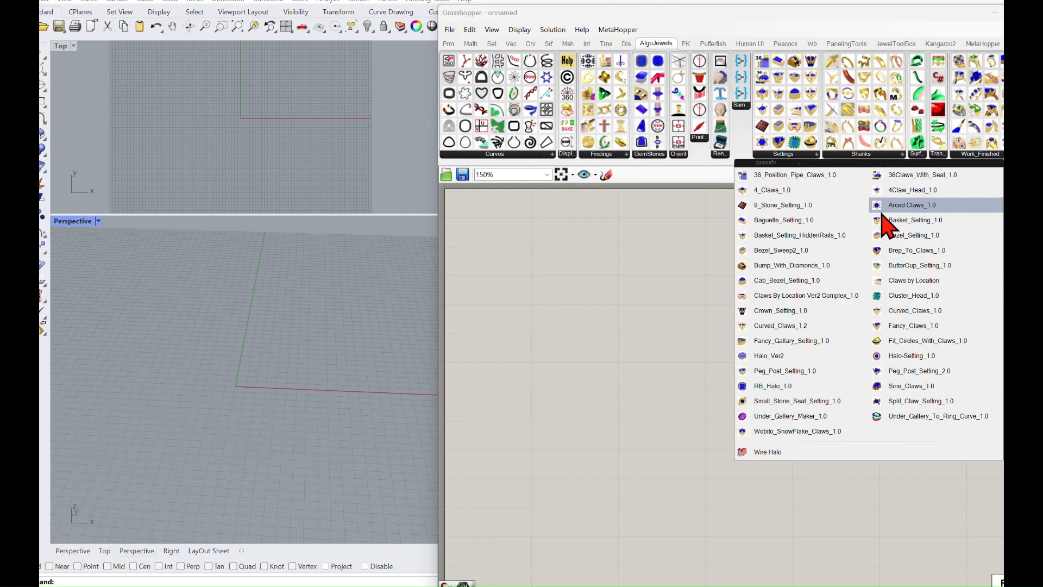
left_click(897, 179)
left_click(578, 292)
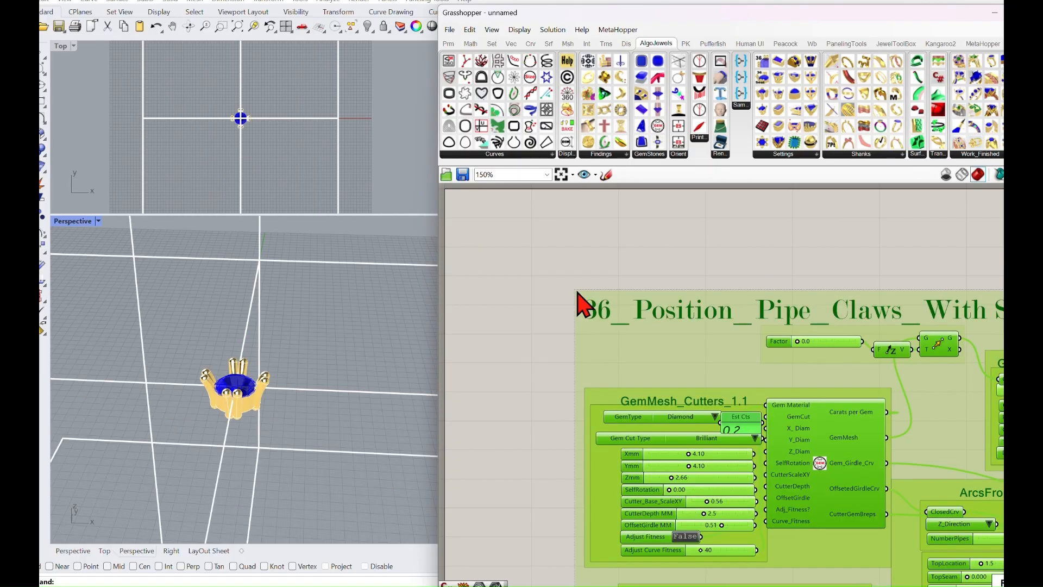
- Deselect the placed definition and set Show to False in the Cross_Hairs_1.0 group
scroll(601, 356, "down", 4)
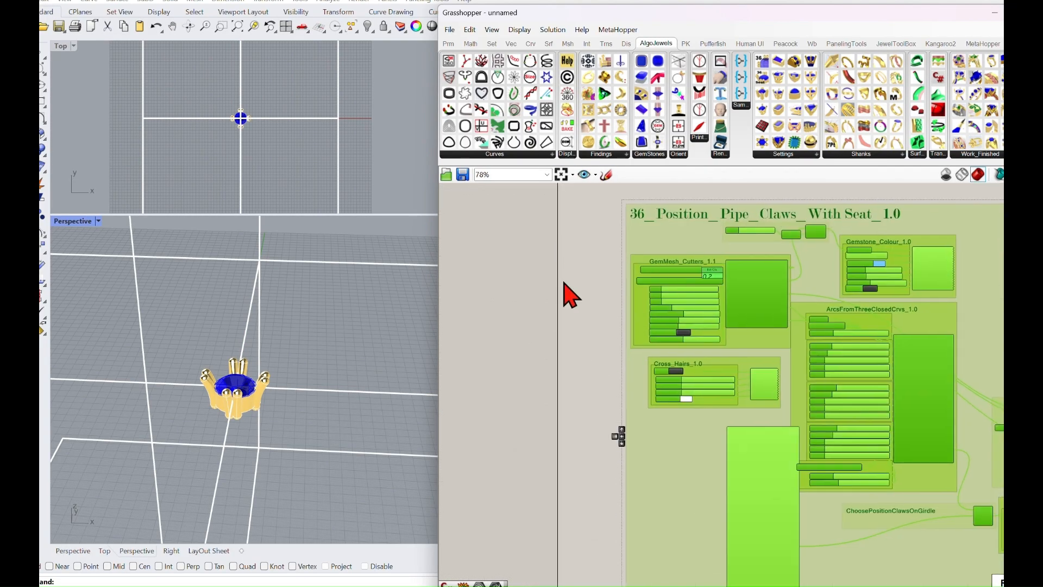
left_click_drag(590, 405, 624, 398)
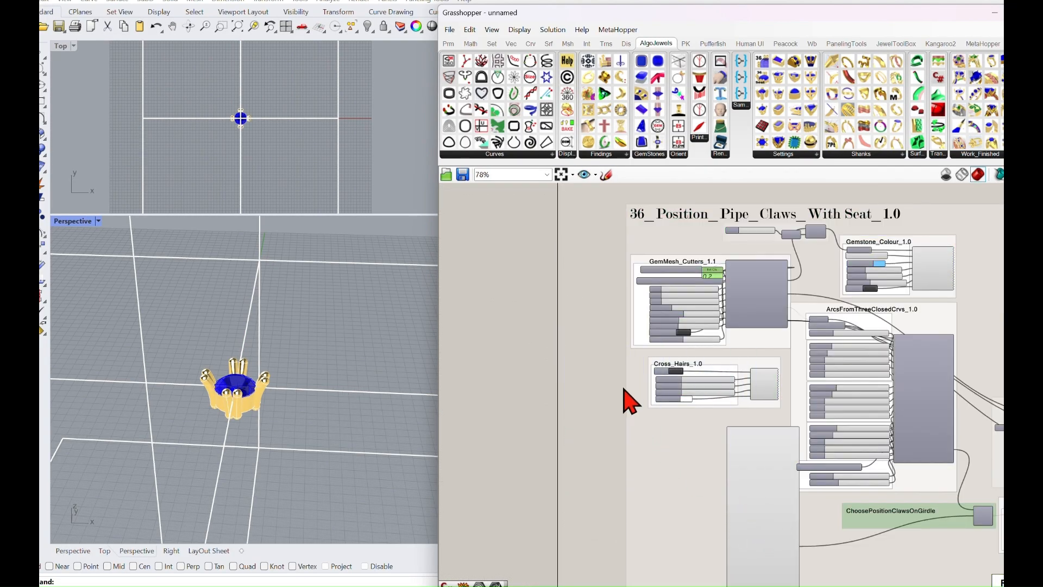
scroll(647, 370, "up", 4)
left_click(704, 373)
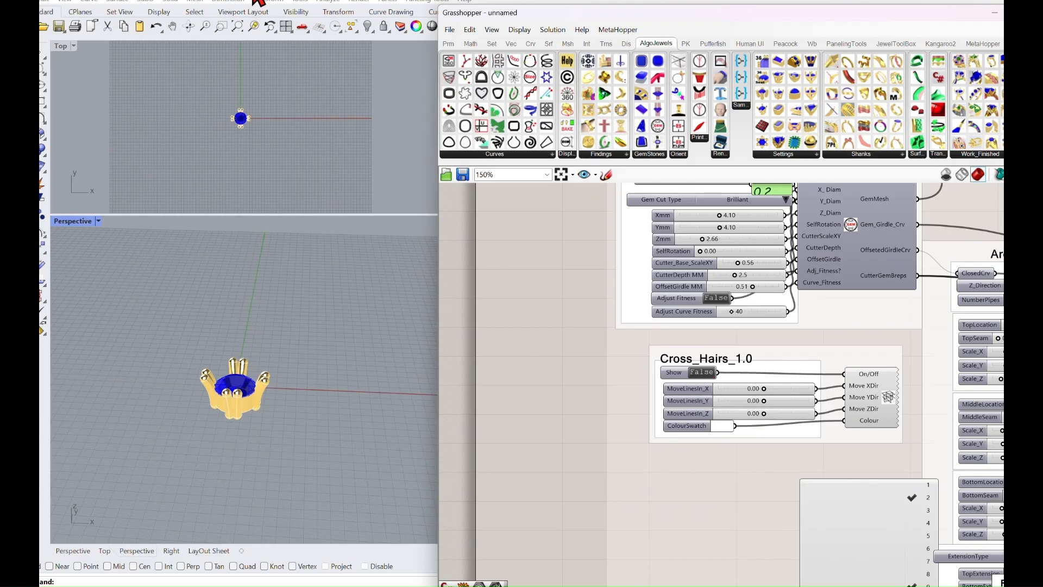
- Maximise the Top viewport and set the Gem Cut Type in GemMesh_Cutters_1.1 to Oval
double_click(61, 45)
right_click_drag(388, 346, 329, 353)
scroll(735, 398, "down", 2)
right_click_drag(734, 398, 693, 479)
scroll(744, 342, "up", 3)
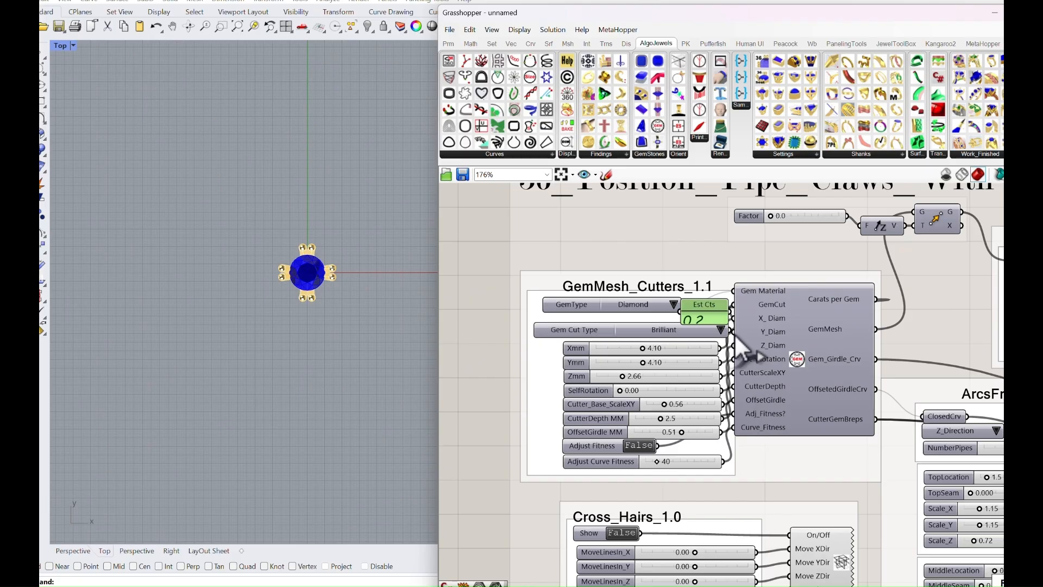
left_click(722, 330)
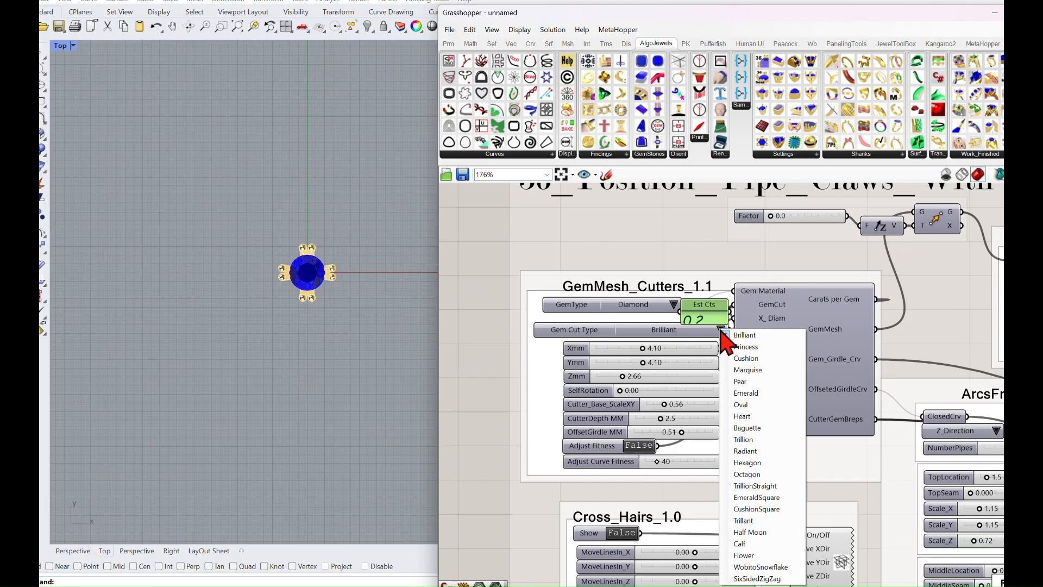
left_click(748, 405)
- Set the oval gem's size to 6 mm in Xmm and 8 mm in Ymm
double_click(688, 347)
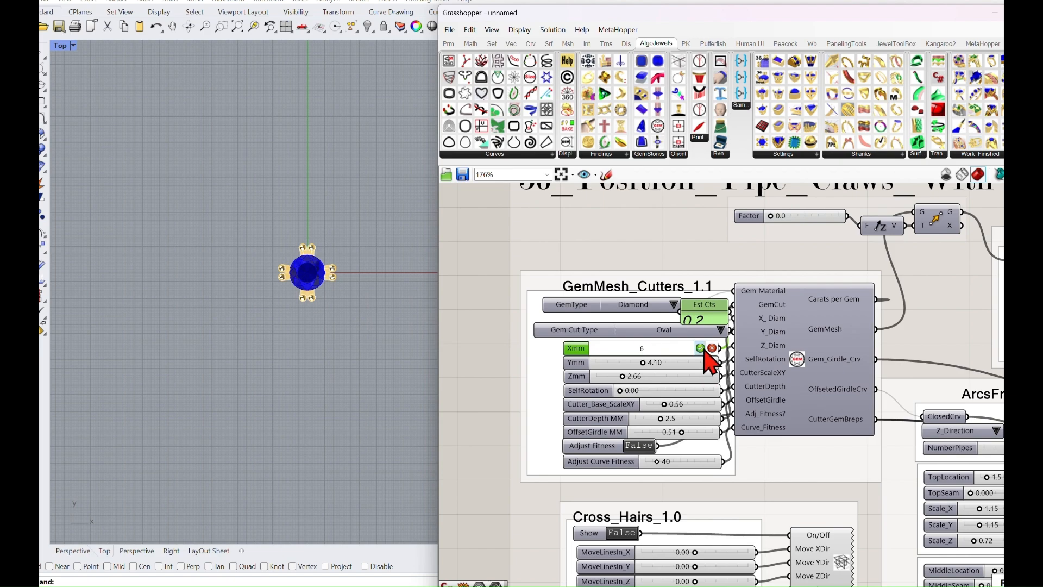
left_click(701, 348)
double_click(689, 362)
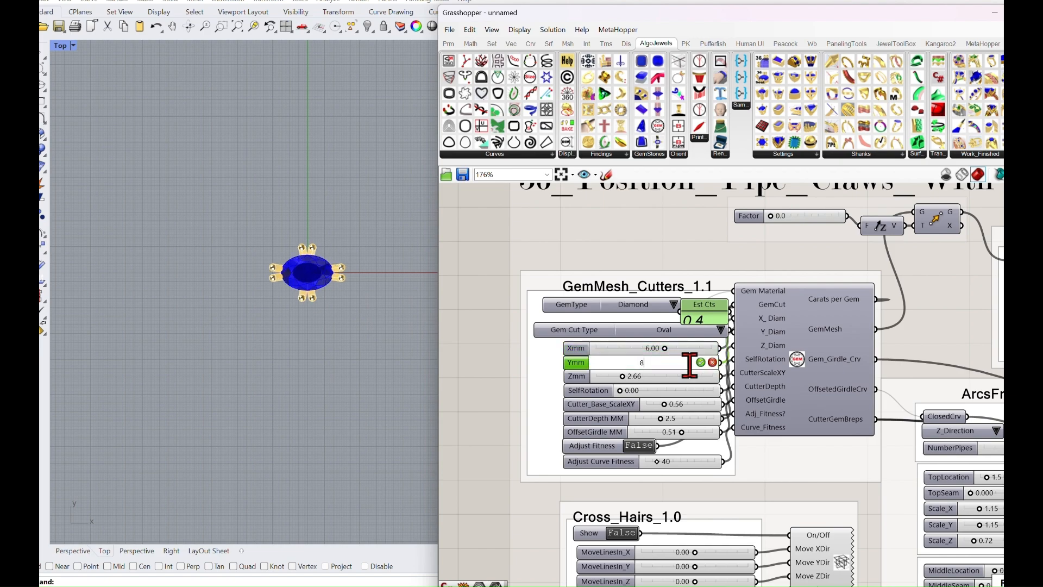
left_click(701, 362)
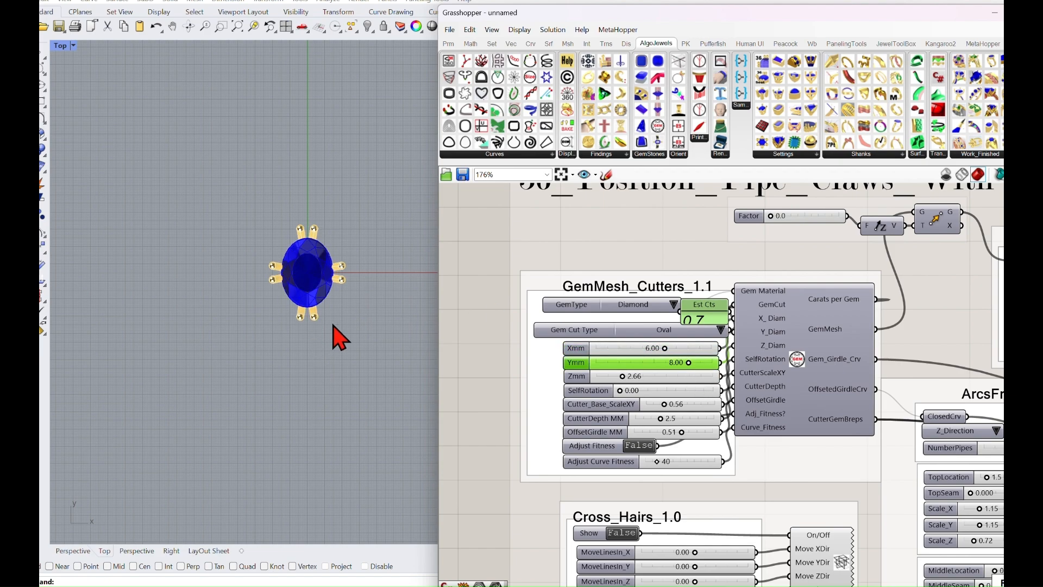
- Check the reference video's claw layout, then enable claw locations 1 and 10 and disable 2, 9 and 11
scroll(659, 494, "down", 3)
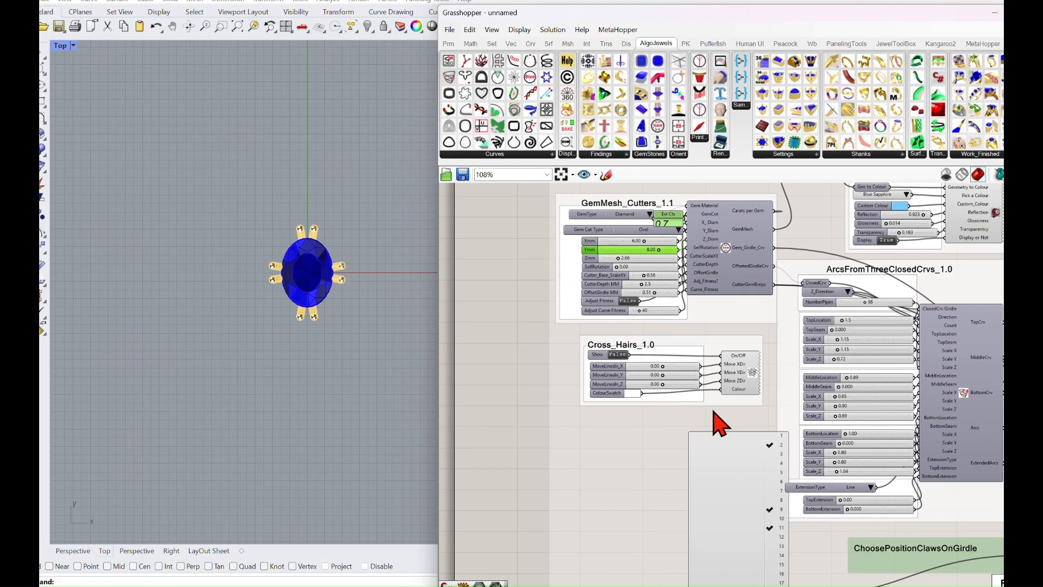
right_click_drag(714, 412, 709, 376)
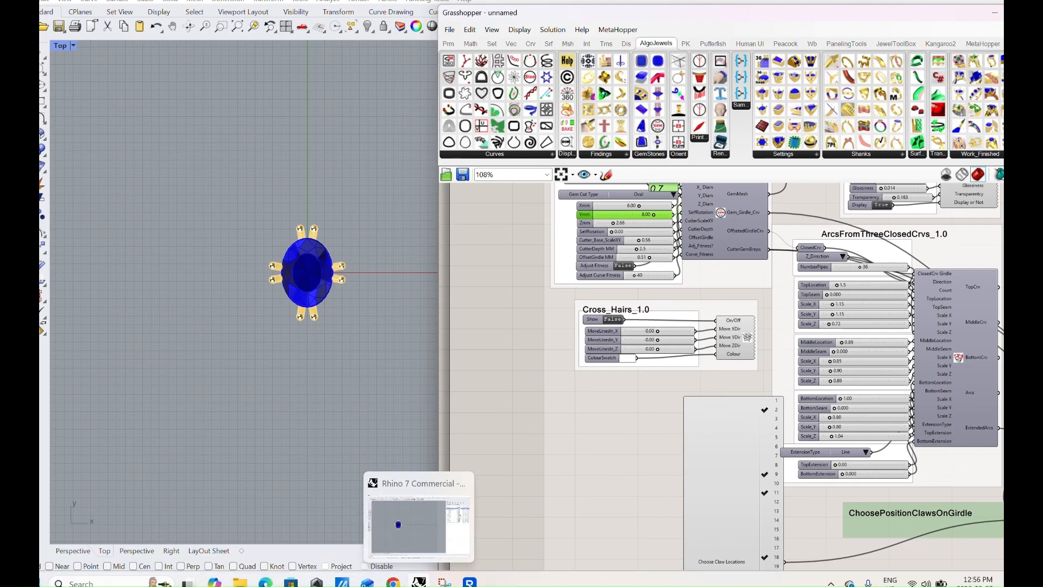
mouse_move(445, 581)
left_click(393, 582)
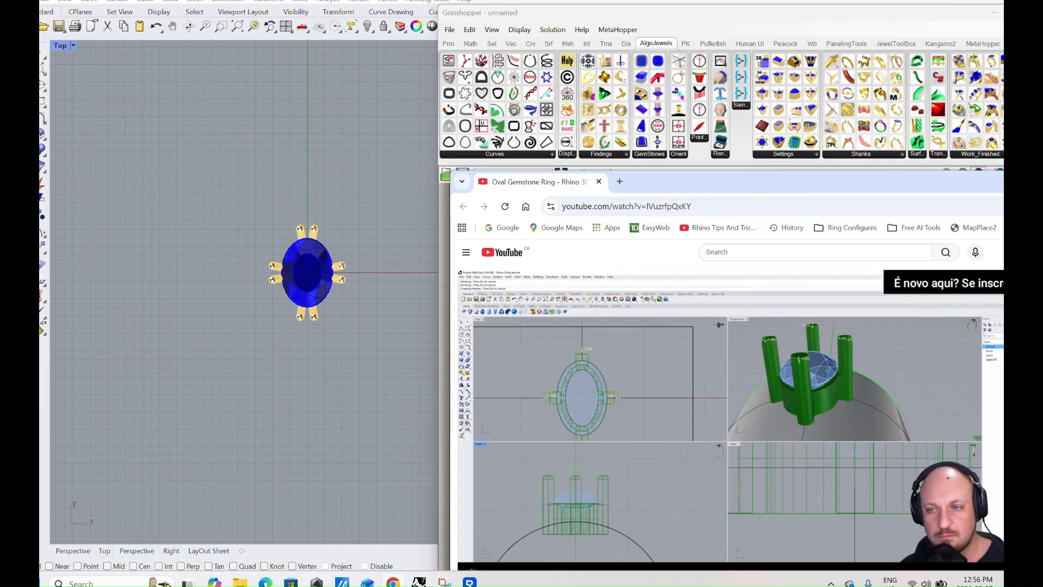
left_click(393, 583)
scroll(708, 304, "up", 2)
right_click_drag(749, 497, 700, 397)
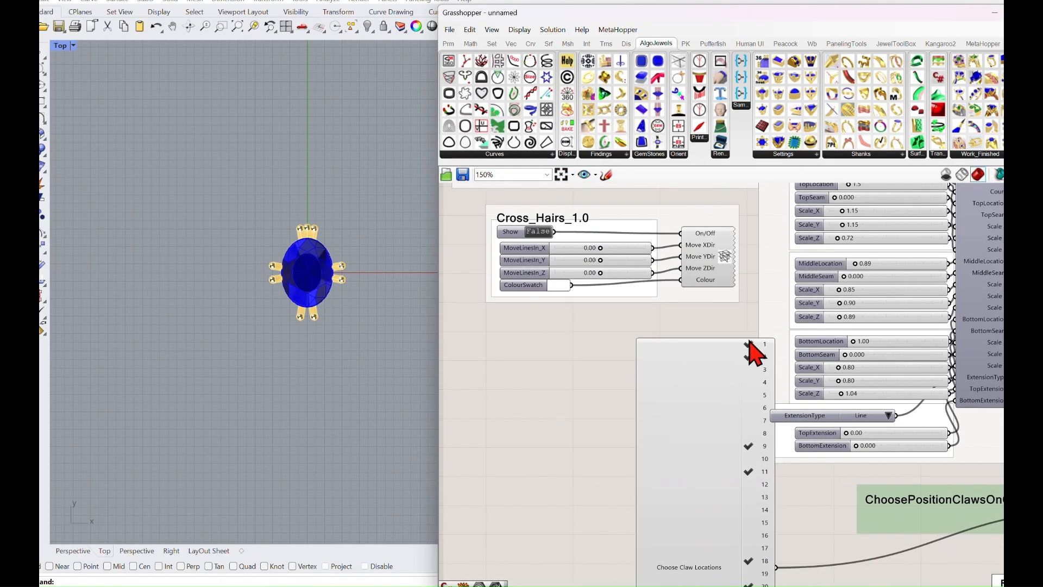
right_click_drag(747, 557, 743, 363)
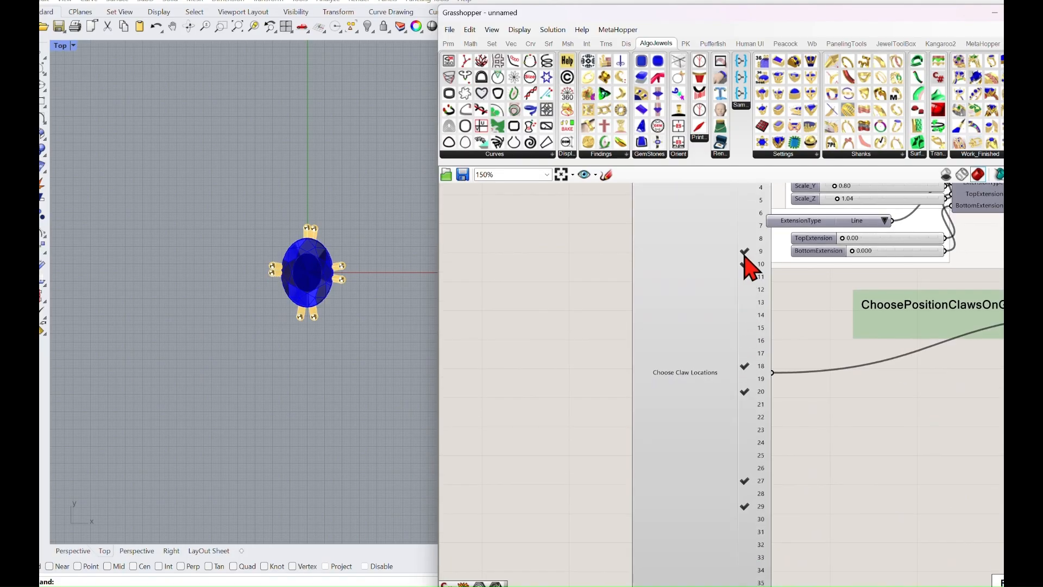
right_click_drag(744, 380, 728, 321)
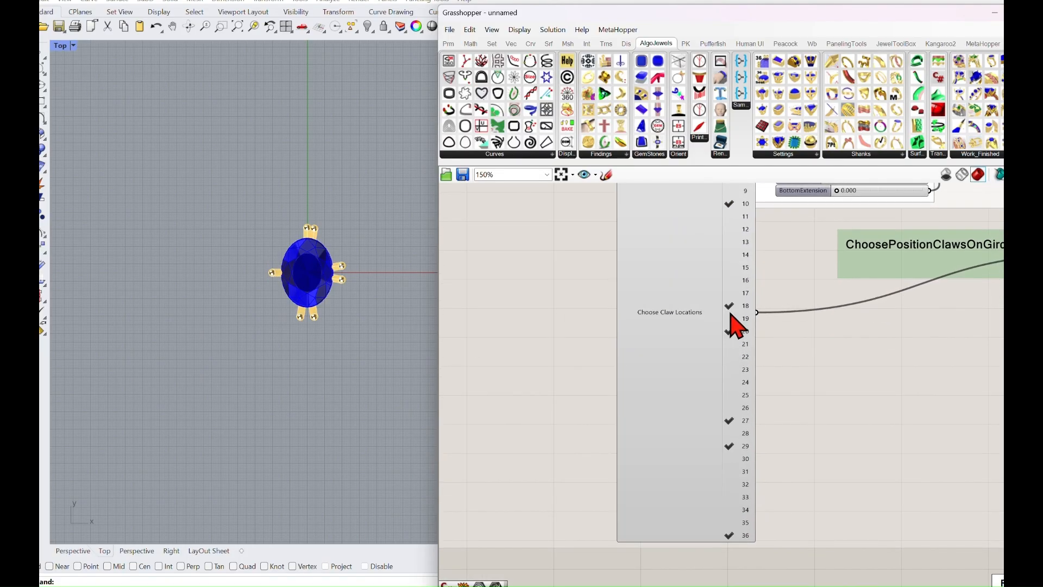
- Enable claw locations 19 and 28 and disable 18, 20, 27, 29 and 36
left_click(728, 307)
left_click(727, 329)
right_click_drag(730, 408, 723, 295)
left_click(724, 336)
right_click_drag(729, 419, 729, 350)
left_click(723, 354)
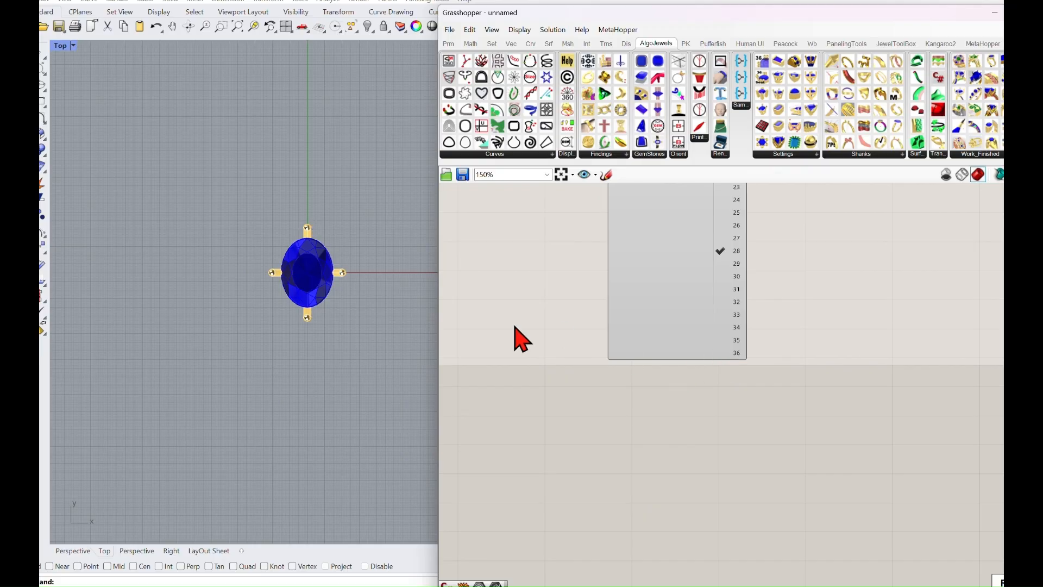
- Set the claws' Diameter Pipe/Bead in the Pipe_Millgrain_1.0 group to 1.1
scroll(313, 329, "up", 4)
right_click_drag(369, 269, 367, 306)
scroll(831, 224, "down", 4)
right_click_drag(831, 224, 752, 533)
scroll(793, 435, "up", 6)
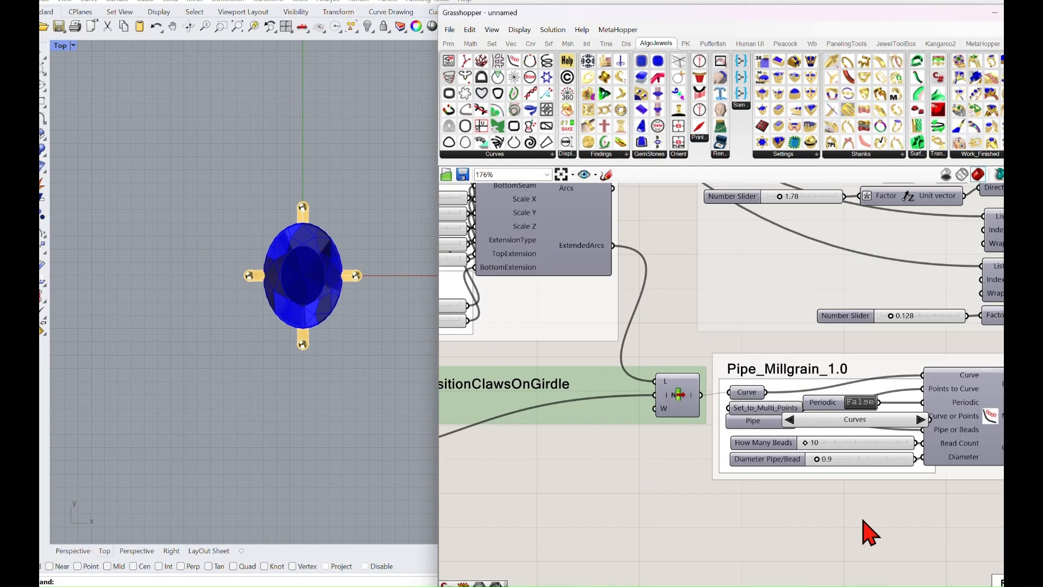
scroll(827, 419, "up", 3)
double_click(783, 411)
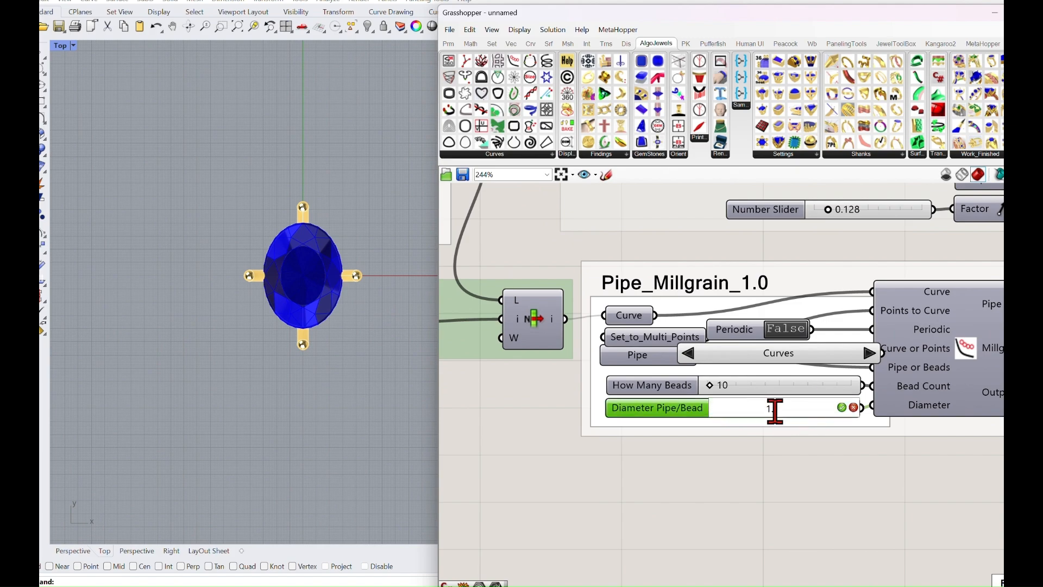
left_click(842, 407)
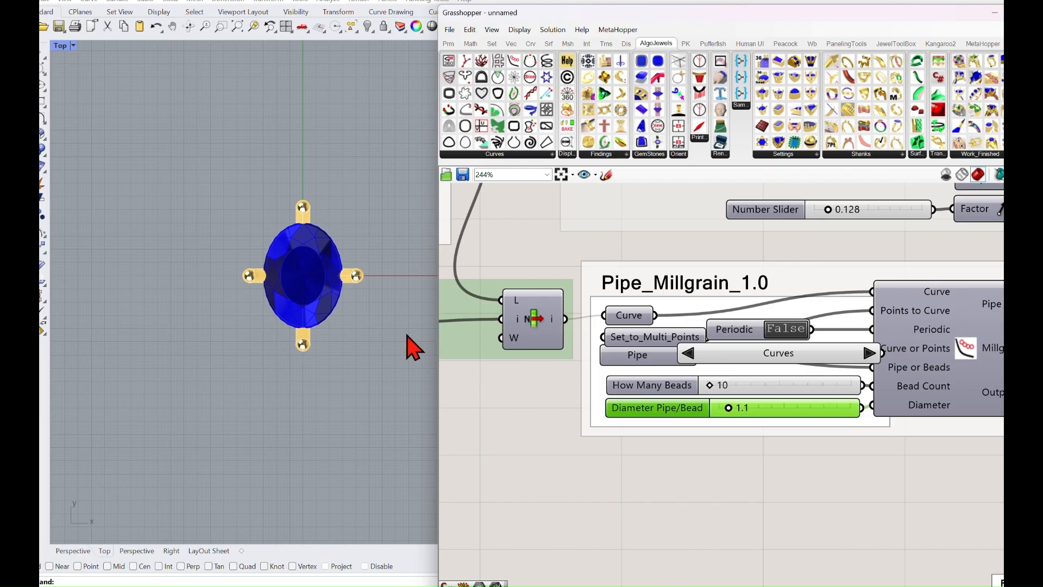
- Maximise the Perspective viewport and examine the oval claw setting from the side
double_click(62, 48)
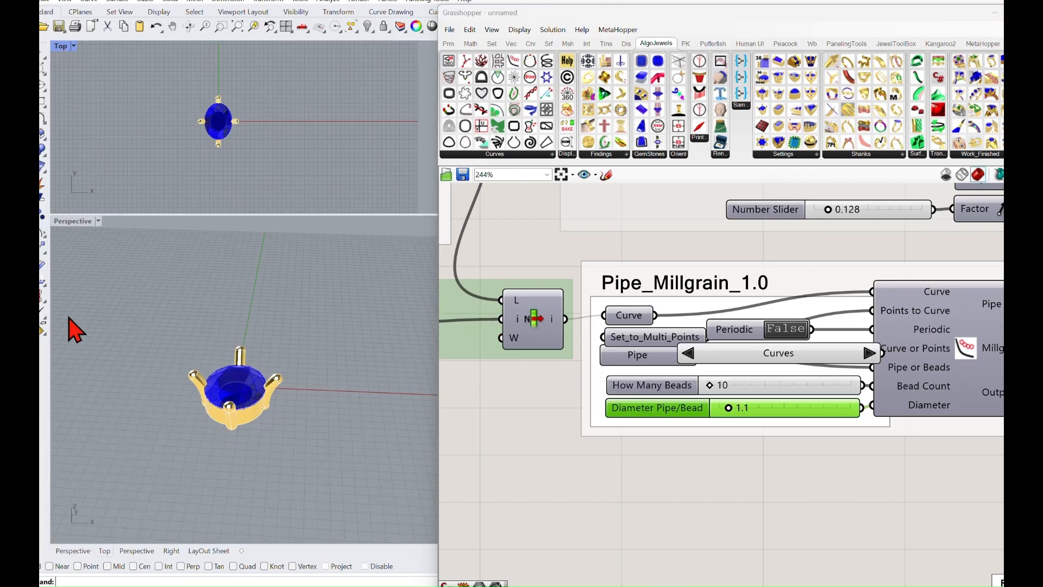
left_click(72, 223)
double_click(68, 222)
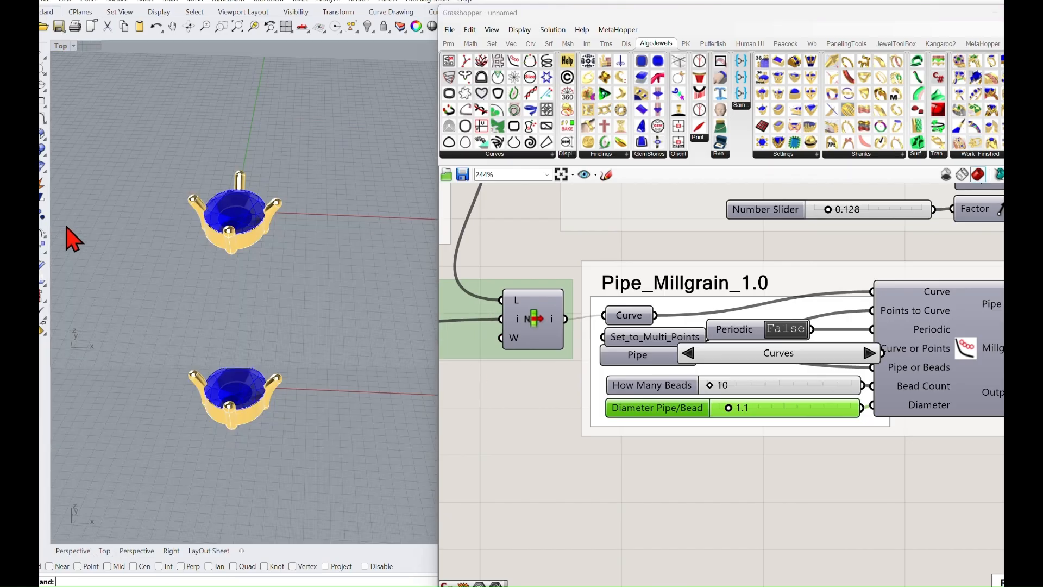
right_click_drag(302, 196, 342, 204)
- Add a Multiplication component beside the GemMesh_Cutters_1.1 sliders and connect the Ymm slider to its A input
scroll(533, 318, "down", 2)
right_click_drag(533, 318, 694, 485)
scroll(693, 485, "down", 3)
right_click_drag(603, 443, 715, 478)
right_click_drag(601, 267, 771, 314)
right_click_drag(597, 262, 688, 349)
scroll(670, 346, "up", 3)
scroll(670, 346, "up", 1)
right_click_drag(617, 351, 694, 321)
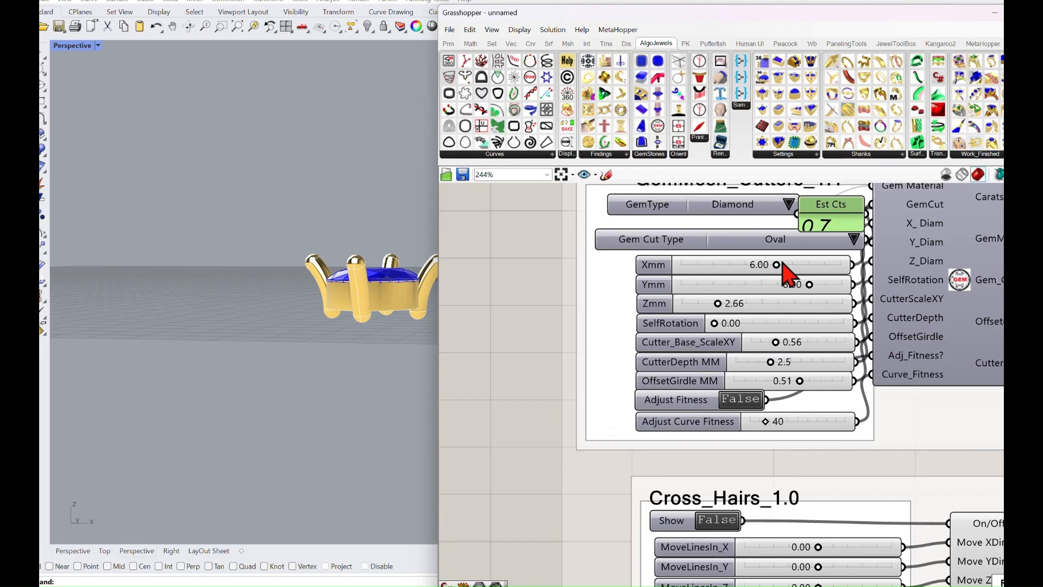
left_click(471, 45)
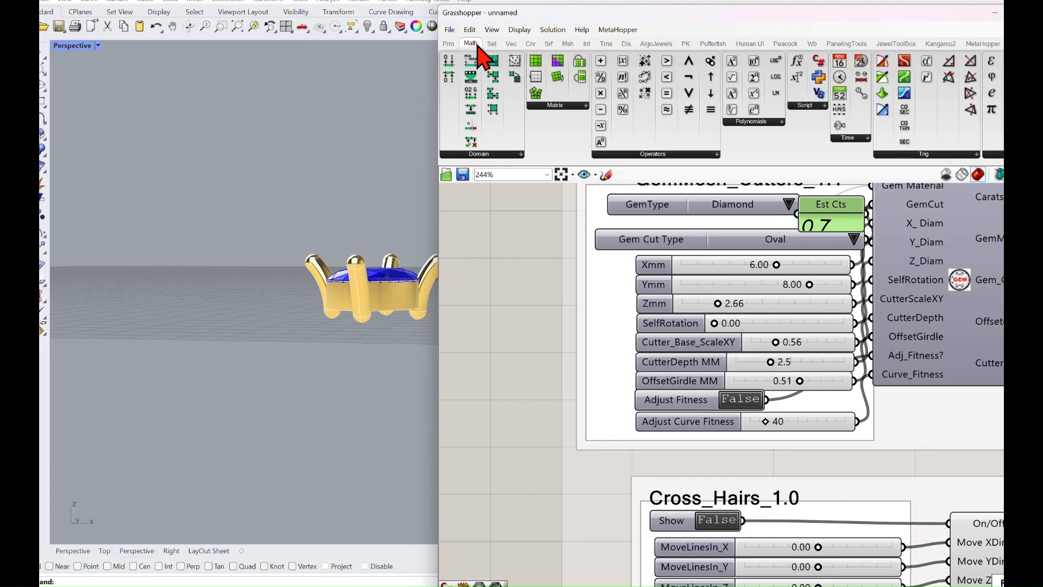
left_click_drag(601, 97, 560, 313)
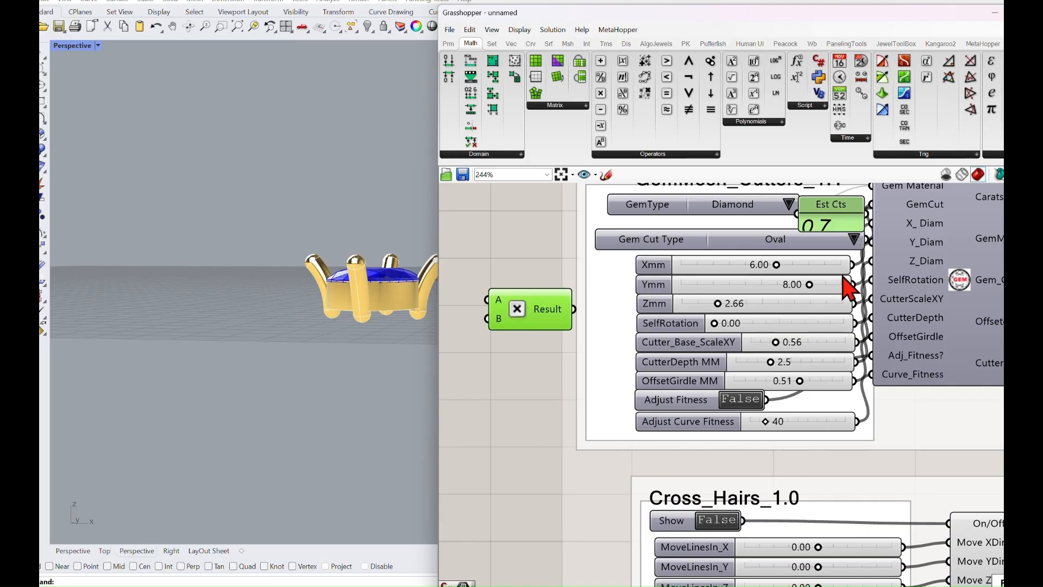
left_click_drag(852, 284, 489, 300)
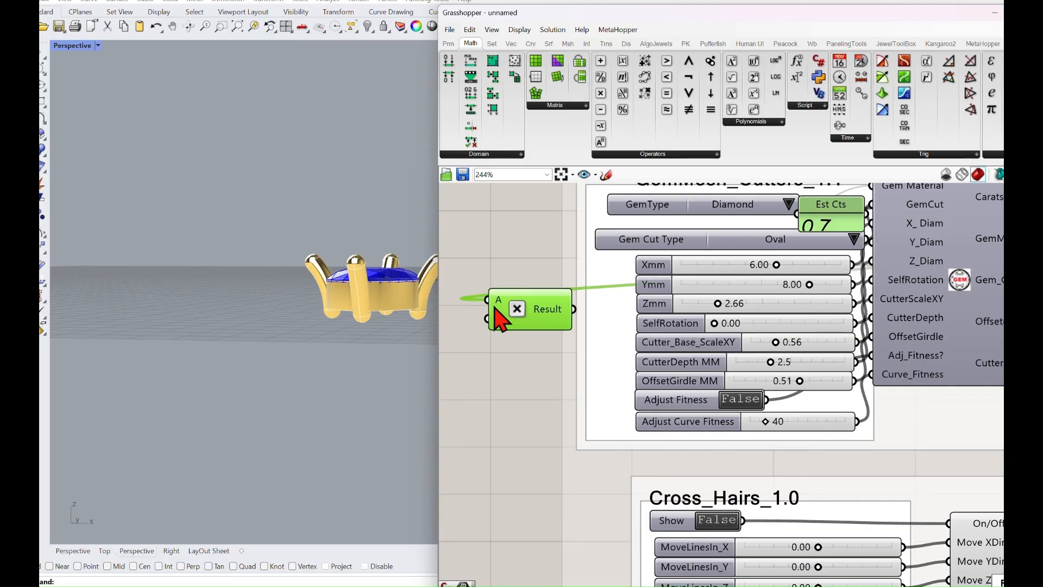
- Store a fixed multiplier as the data item of the Multiplication component's B input
right_click(501, 324)
mouse_move(565, 423)
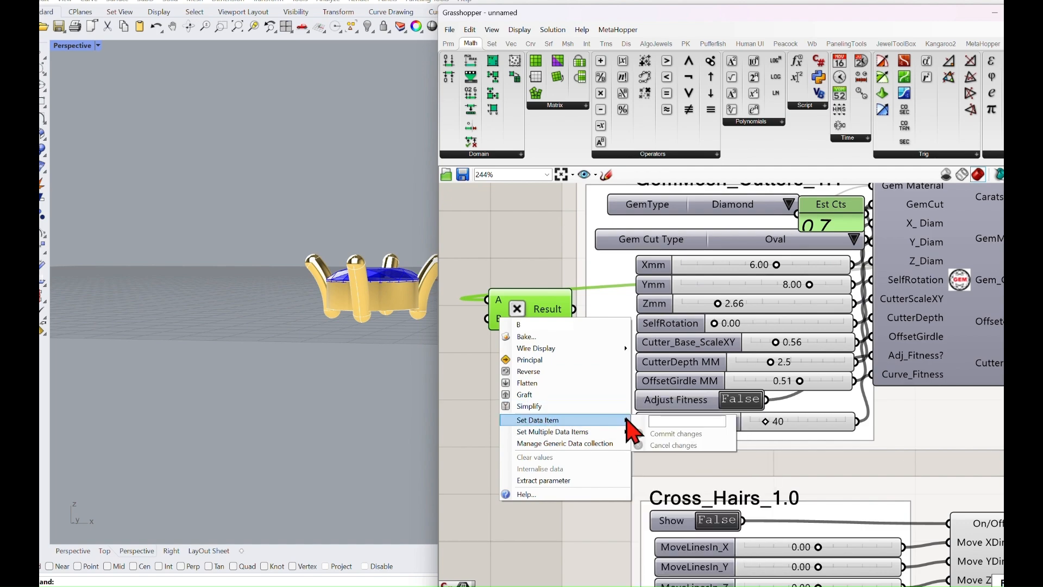
left_click(657, 420)
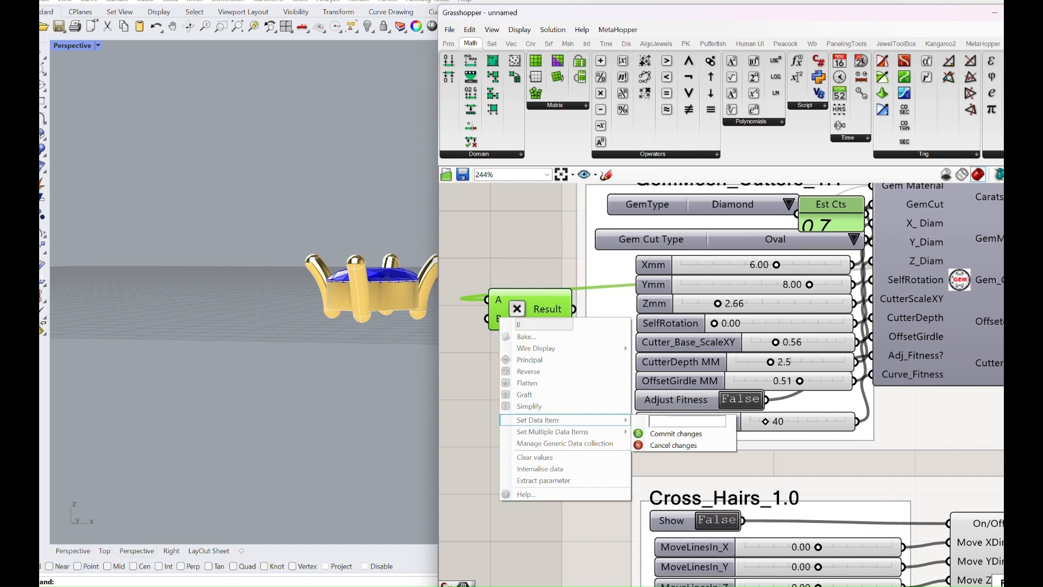
left_click(679, 434)
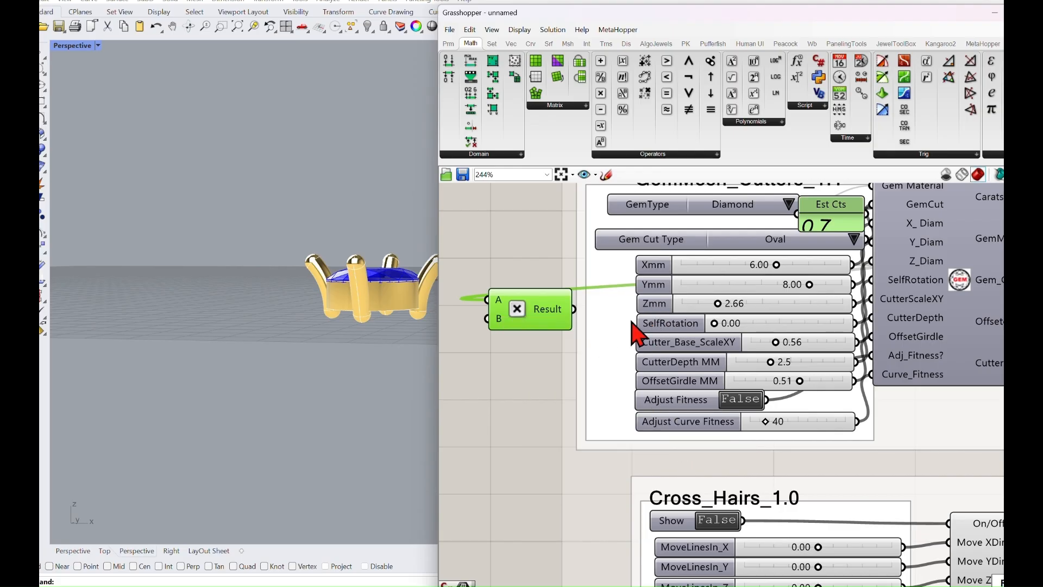
- Rearrange the Multiplication and gem components and connect the multiplication Result to the gem's Z_Diam input
left_click_drag(563, 321, 669, 329)
left_click_drag(882, 299, 916, 310)
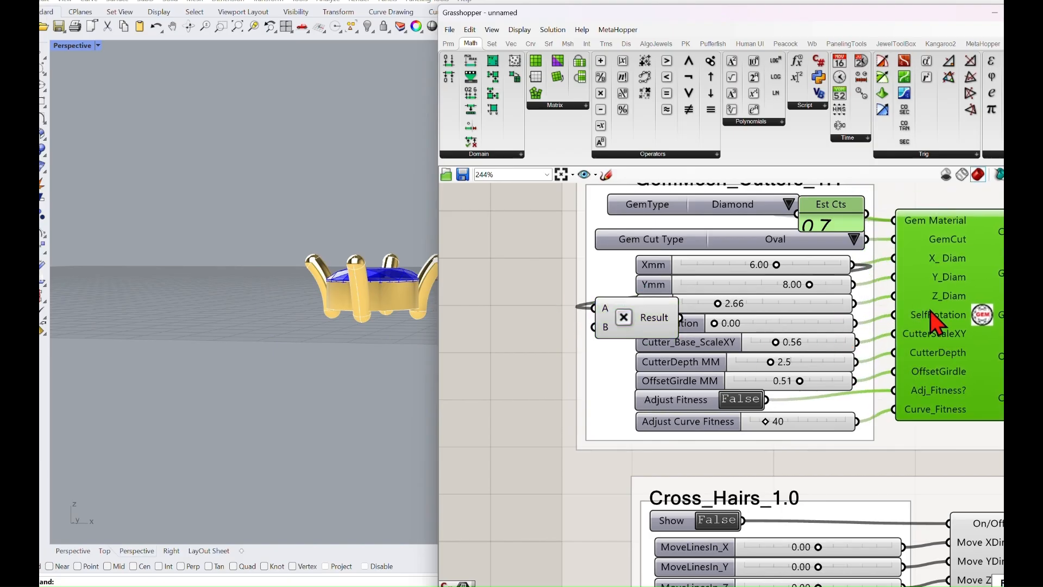
left_click_drag(681, 317, 881, 302)
right_click_drag(356, 378, 369, 353)
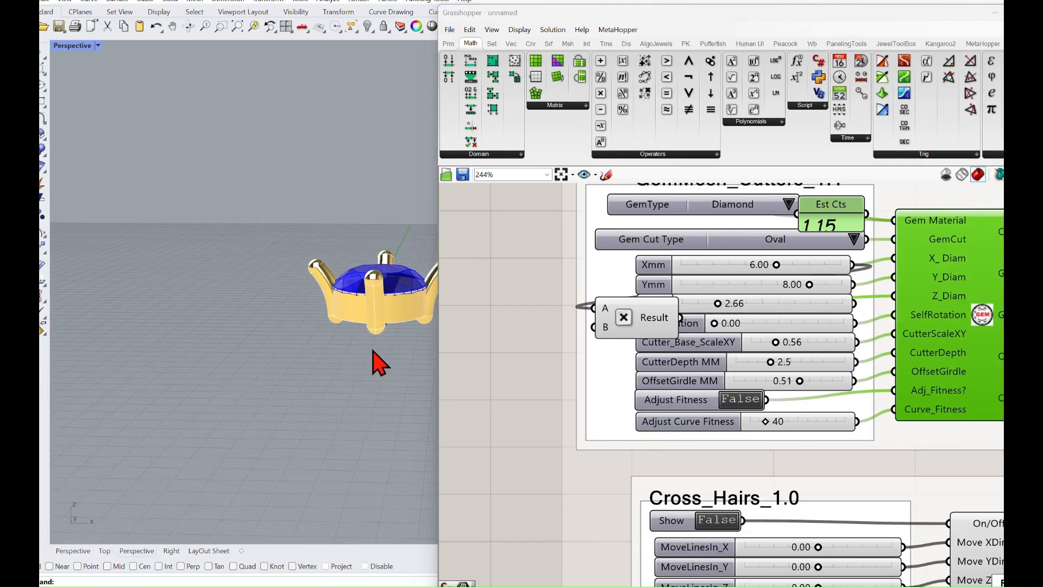
- Raise the gem within the claws by setting the Factor slider of its Z move to 0.5
scroll(623, 357, "down", 3)
scroll(784, 340, "up", 5)
left_click_drag(648, 278, 654, 278)
left_click_drag(656, 283, 658, 283)
right_click_drag(384, 366, 361, 342)
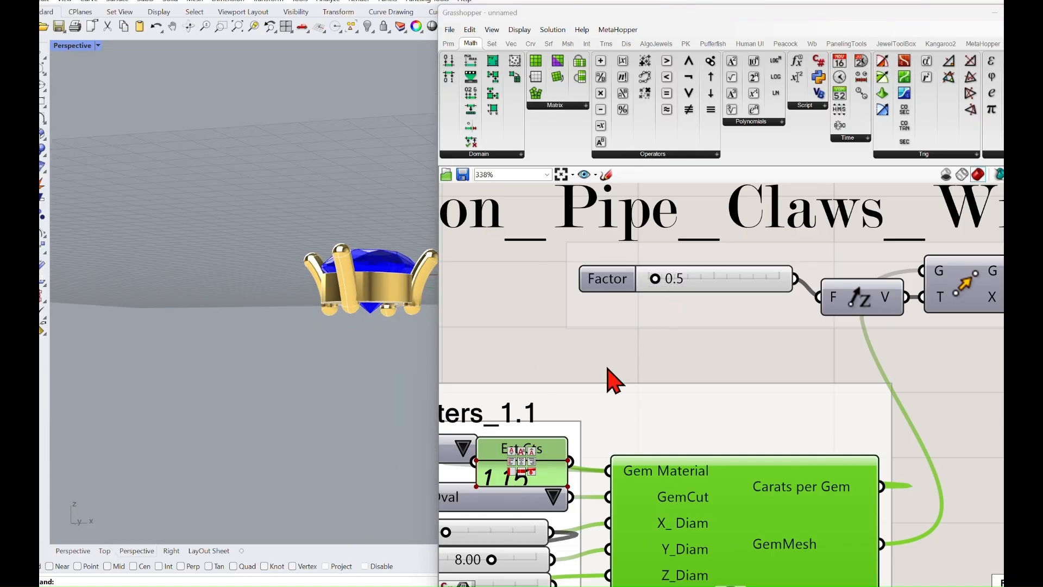
- Deepen the seat by setting the extrusion's Z factor slider in the Make and Adjust Seat group to 2.39
scroll(761, 462, "down", 5)
right_click_drag(838, 556, 741, 396)
right_click_drag(864, 456, 691, 419)
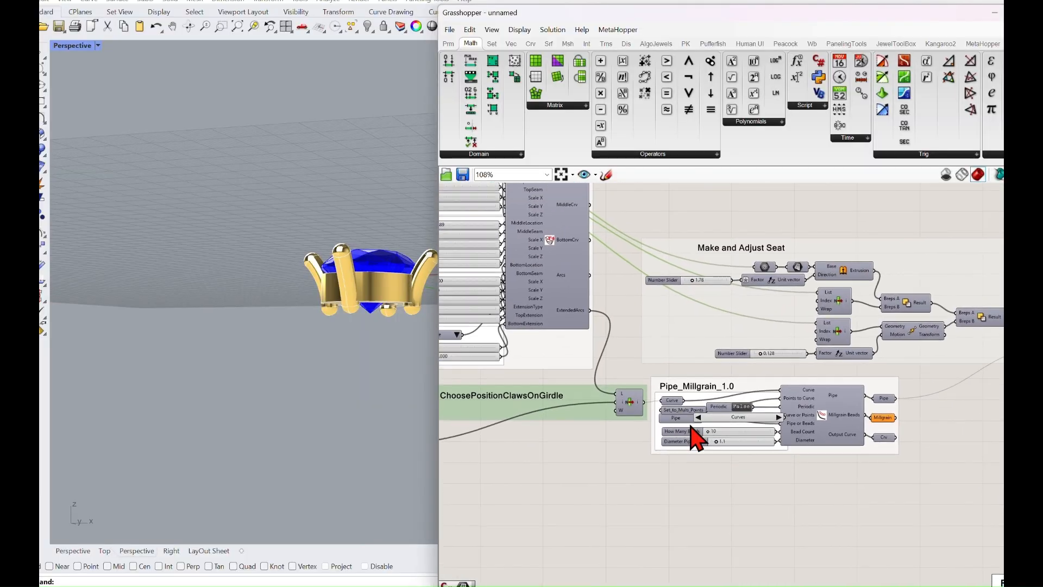
scroll(702, 410, "up", 2)
right_click_drag(748, 385, 726, 442)
scroll(726, 436, "up", 1)
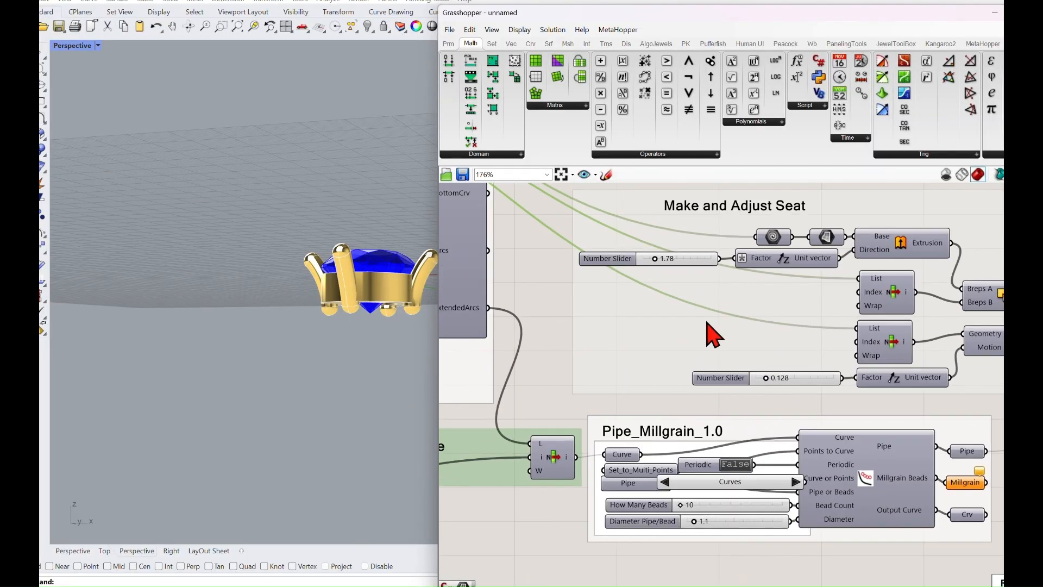
scroll(668, 268, "up", 2)
left_click_drag(647, 259, 661, 255)
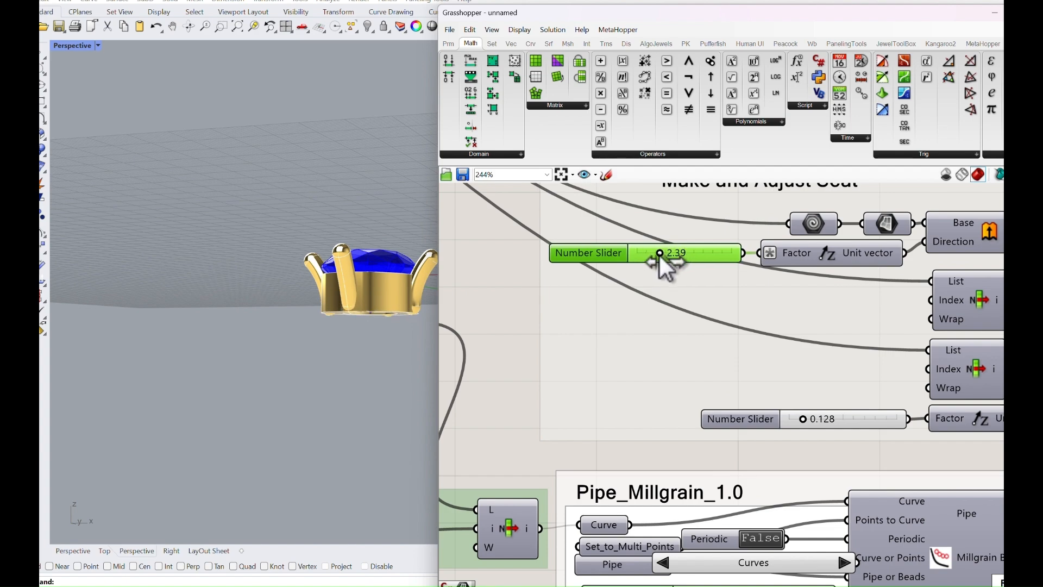
- Raise the claw tops by setting the Scale_Z slider under TopLocation to 1.02
right_click_drag(426, 380, 489, 372)
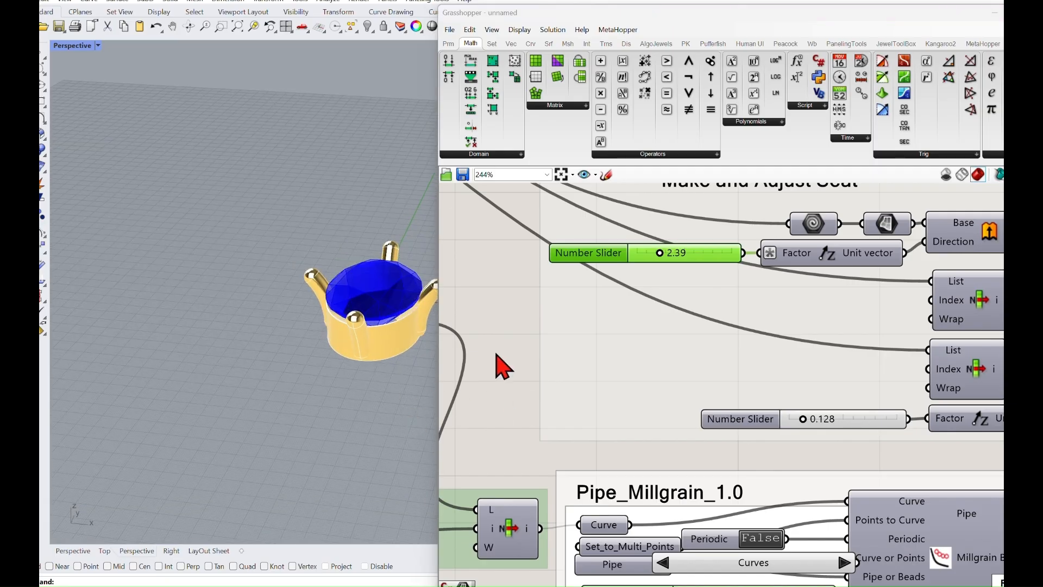
scroll(581, 402, "down", 4)
scroll(598, 373, "down", 3)
right_click_drag(592, 401, 652, 380)
scroll(598, 373, "up", 6)
right_click_drag(408, 404, 326, 353)
scroll(601, 345, "down", 2)
scroll(628, 354, "up", 3)
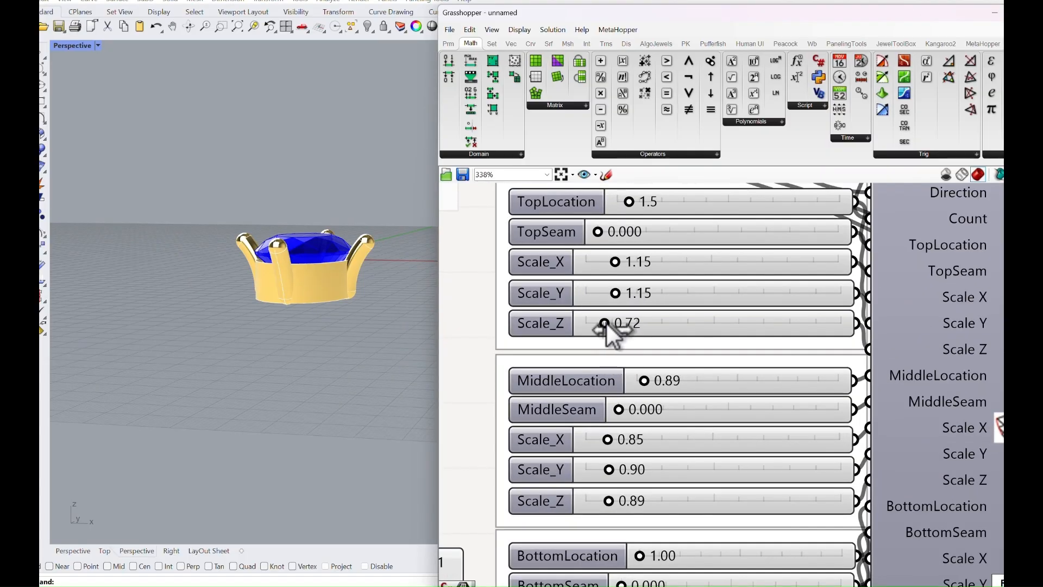
left_click_drag(606, 322, 612, 323)
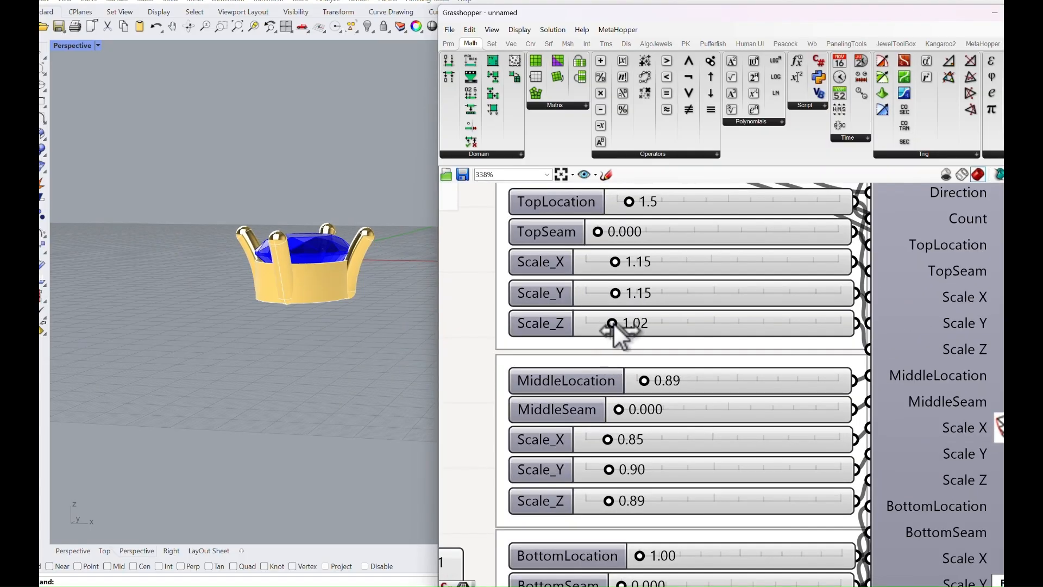
- Connect the middle Scale_X slider to the middle Scale Y input as well and set it to 0.94
right_click_drag(625, 450, 626, 379)
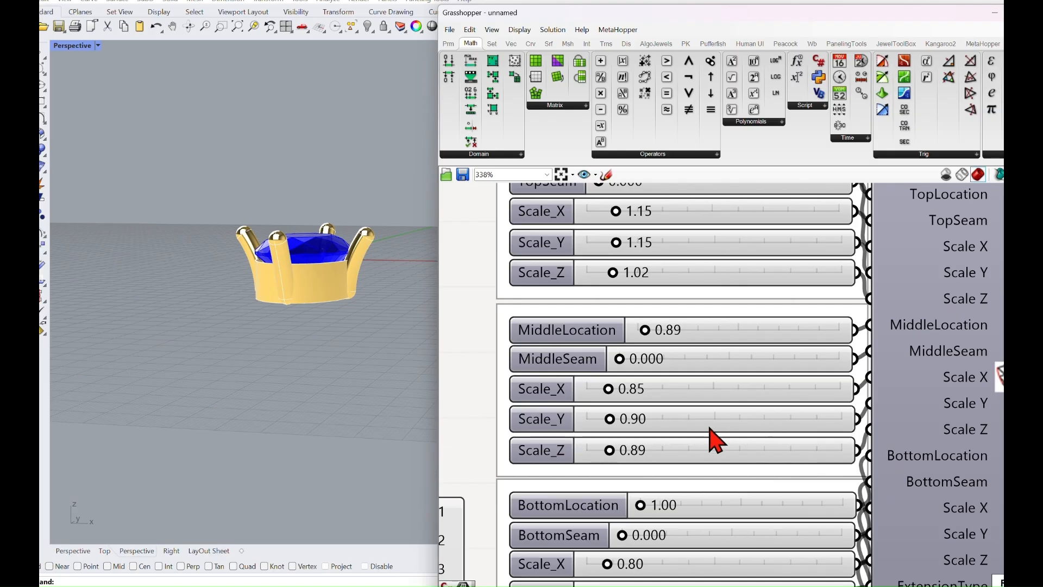
left_click_drag(786, 390, 775, 386)
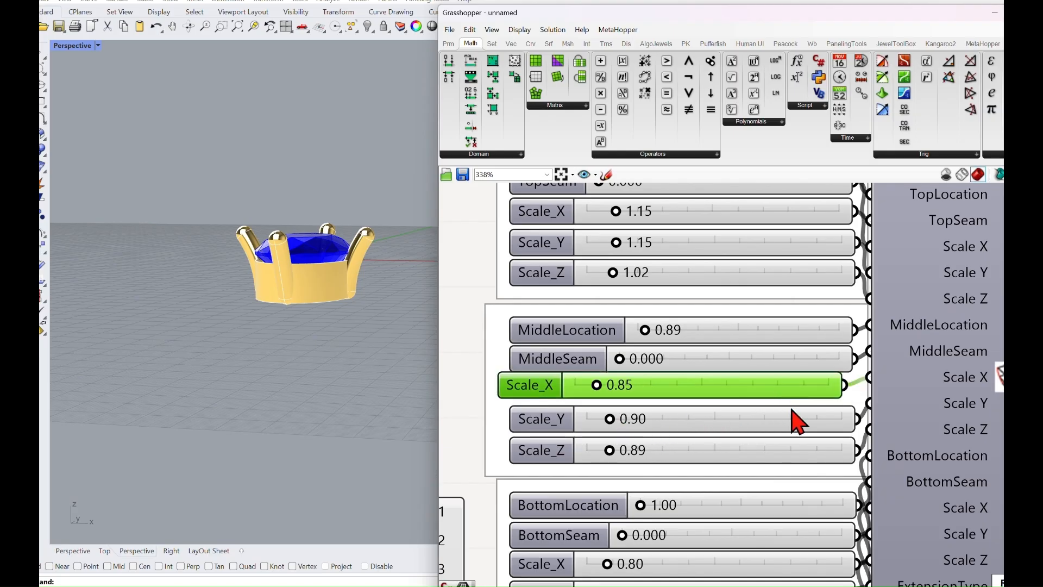
left_click_drag(845, 385, 868, 404)
left_click_drag(595, 388, 599, 387)
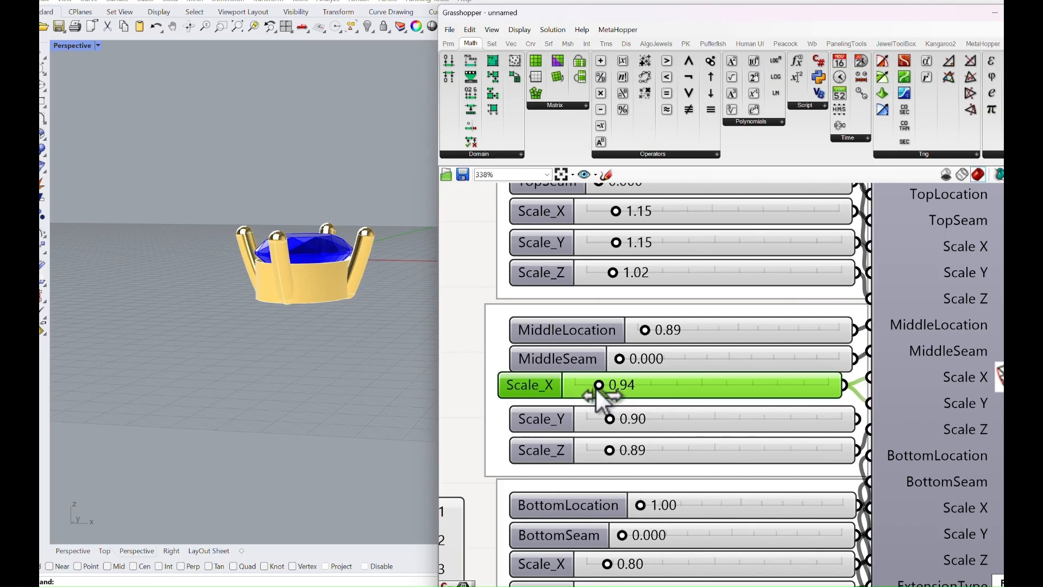
- Connect the bottom Scale_X slider to the bottom Scale Y input as well and set it to 0.92
right_click_drag(664, 469, 655, 323)
left_click_drag(761, 452, 749, 451)
left_click_drag(899, 430, 920, 457)
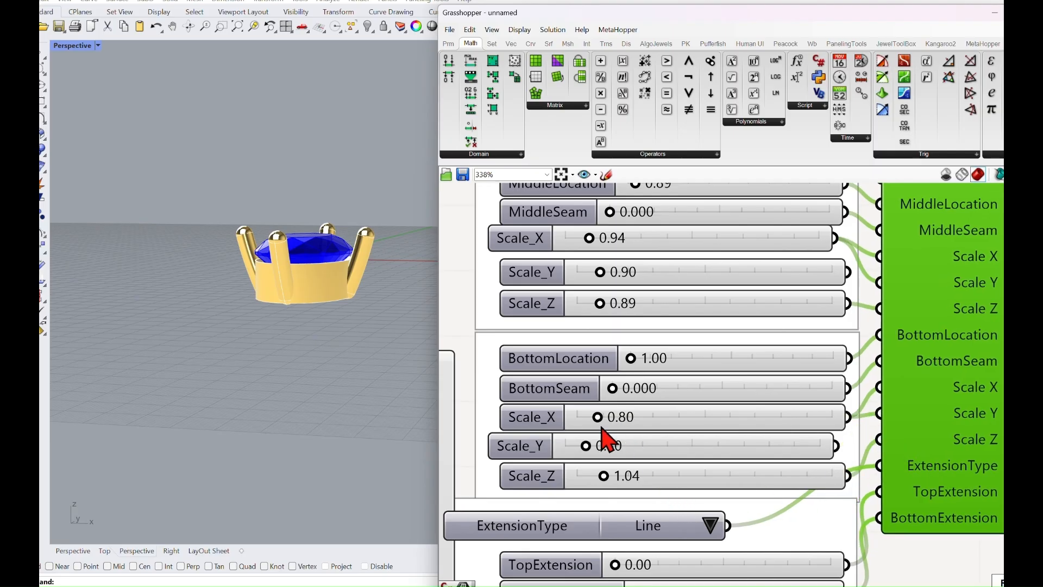
left_click_drag(599, 420, 602, 426)
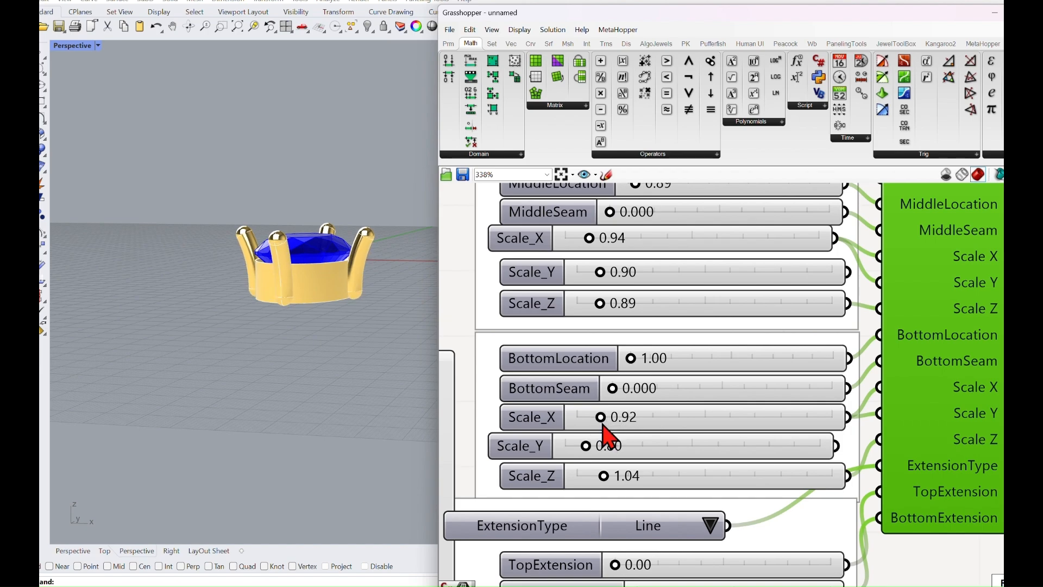
- Move the claw arcs component away from its sliders and connect the top Scale_X slider to the top Scale Y input too
right_click_drag(415, 334, 443, 349)
right_click_drag(605, 291, 622, 426)
right_click_drag(636, 356, 640, 391)
right_click_drag(743, 244, 732, 277)
left_click_drag(917, 335, 952, 284)
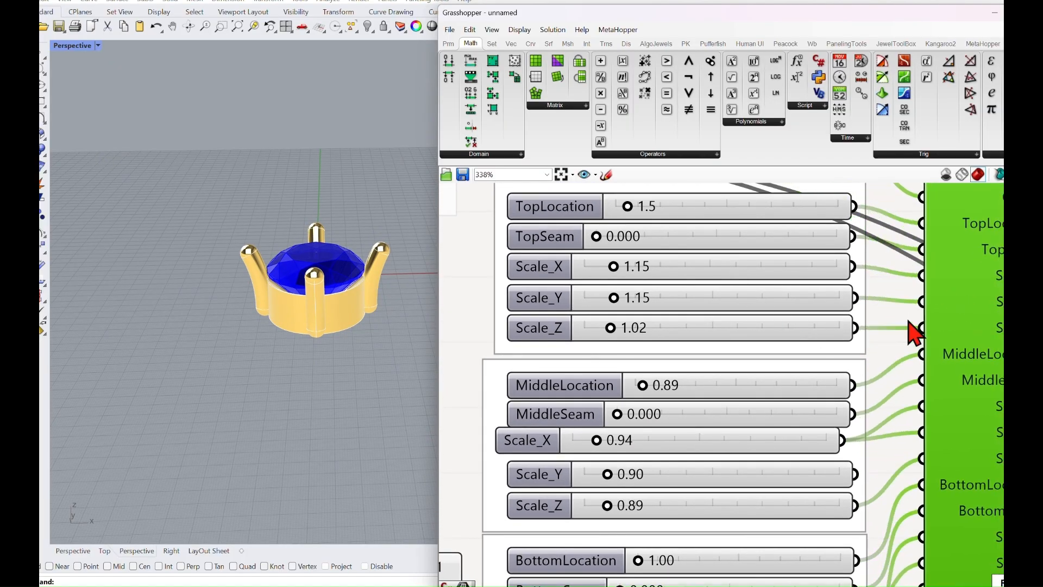
left_click_drag(854, 267, 902, 314)
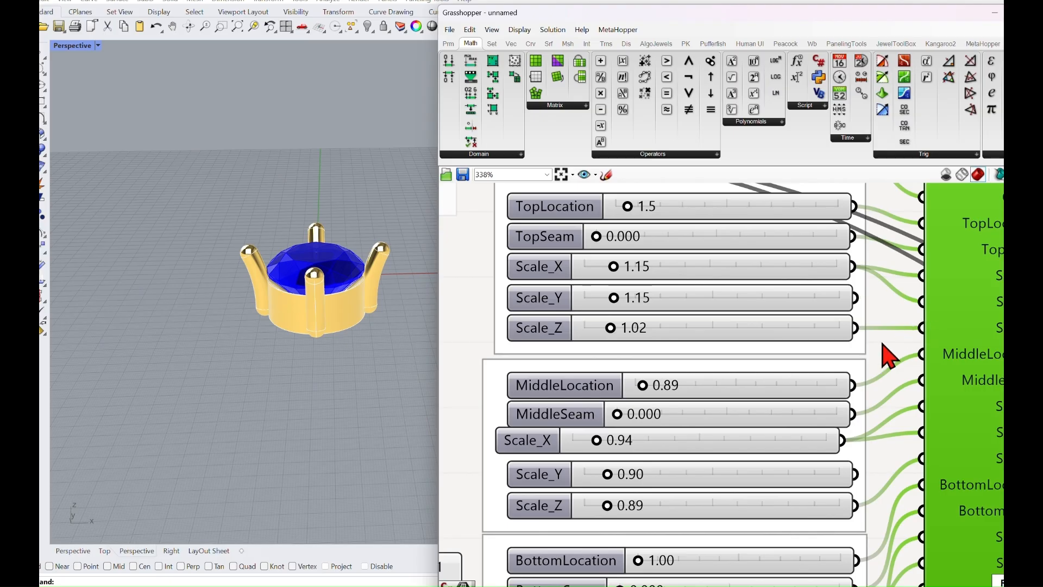
- Set the top Scale_X slider to 1.04 and the top Scale_Z slider to 1.14
left_click_drag(617, 269, 614, 269)
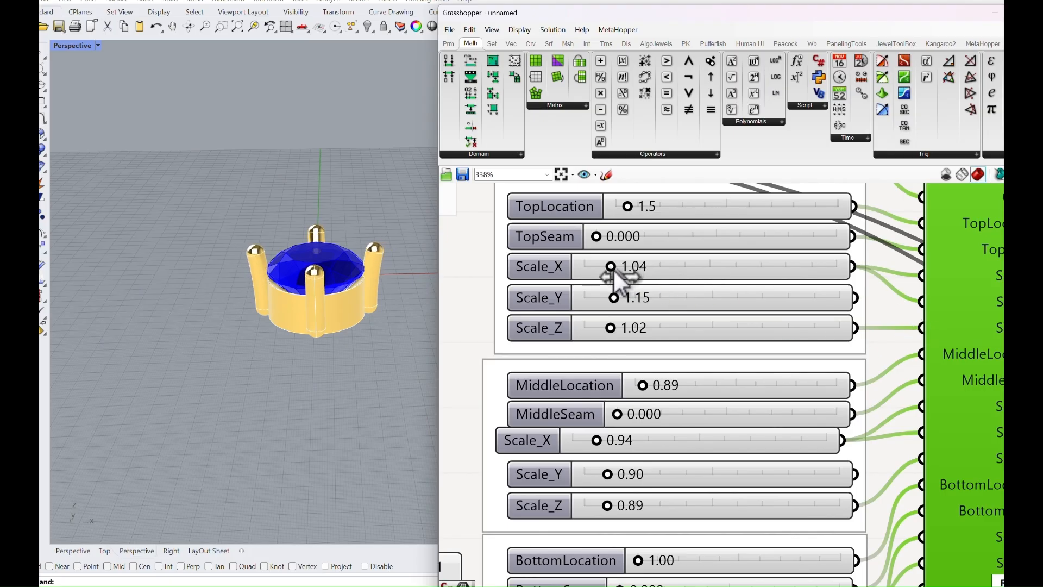
right_click_drag(424, 368, 382, 286)
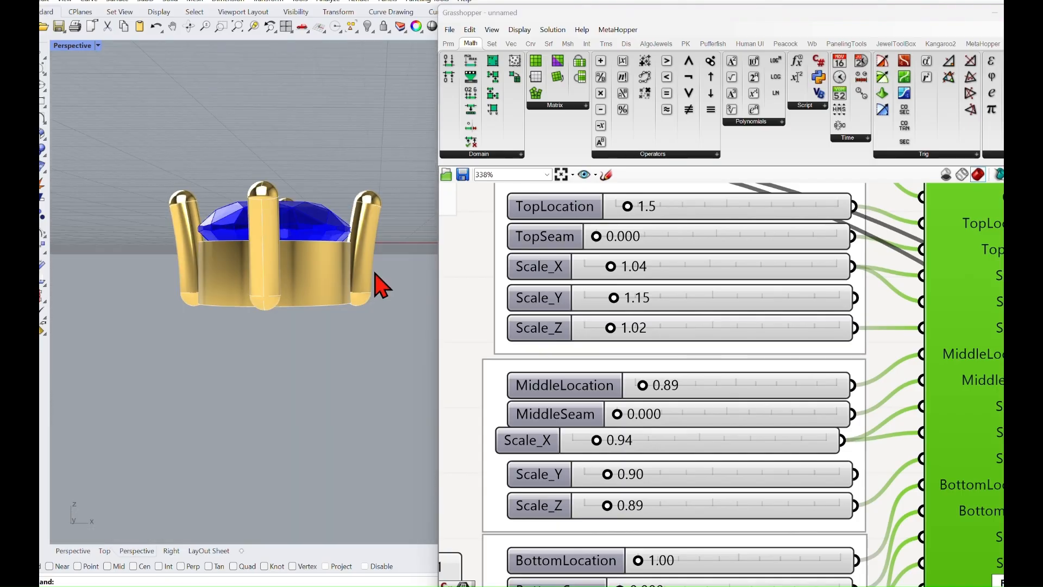
left_click_drag(611, 328, 614, 328)
- Lengthen the claws downward by setting BottomExtension to 0.642, keeping Line as the extension type
scroll(686, 438, "down", 4)
right_click_drag(693, 435, 686, 298)
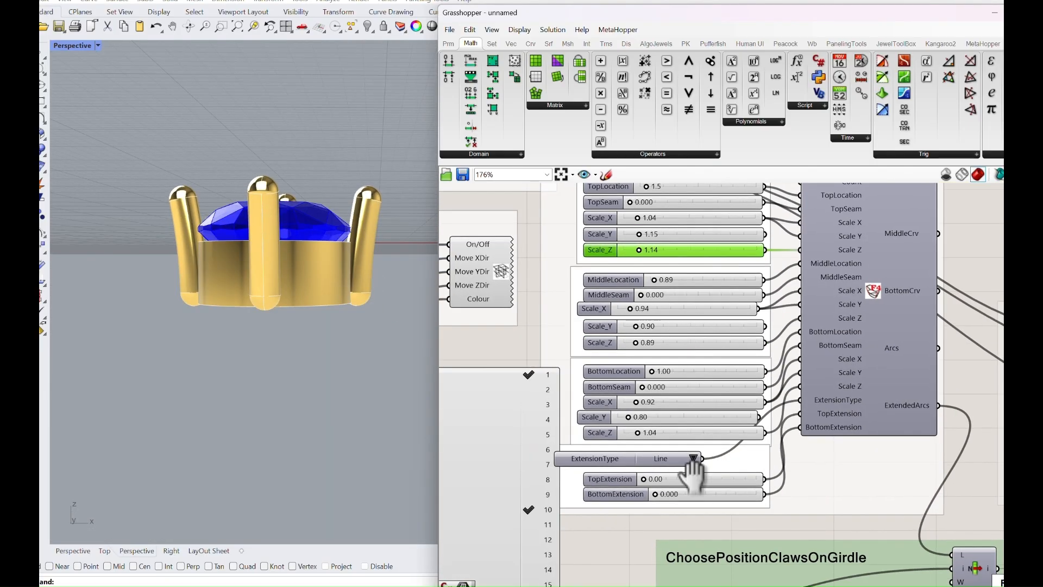
right_click_drag(692, 472, 686, 365)
scroll(685, 376, "up", 3)
left_click(690, 336)
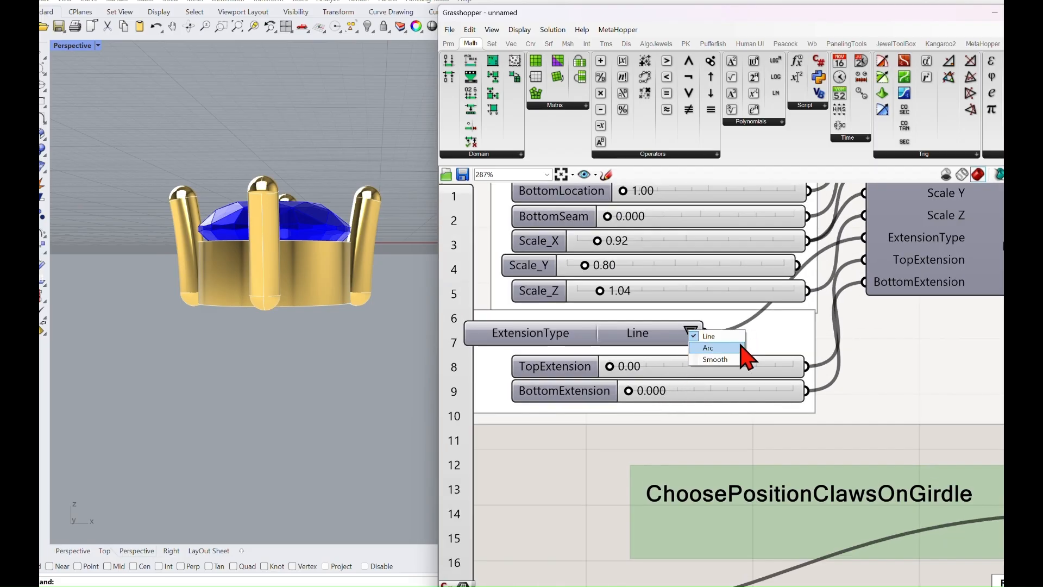
left_click(649, 340)
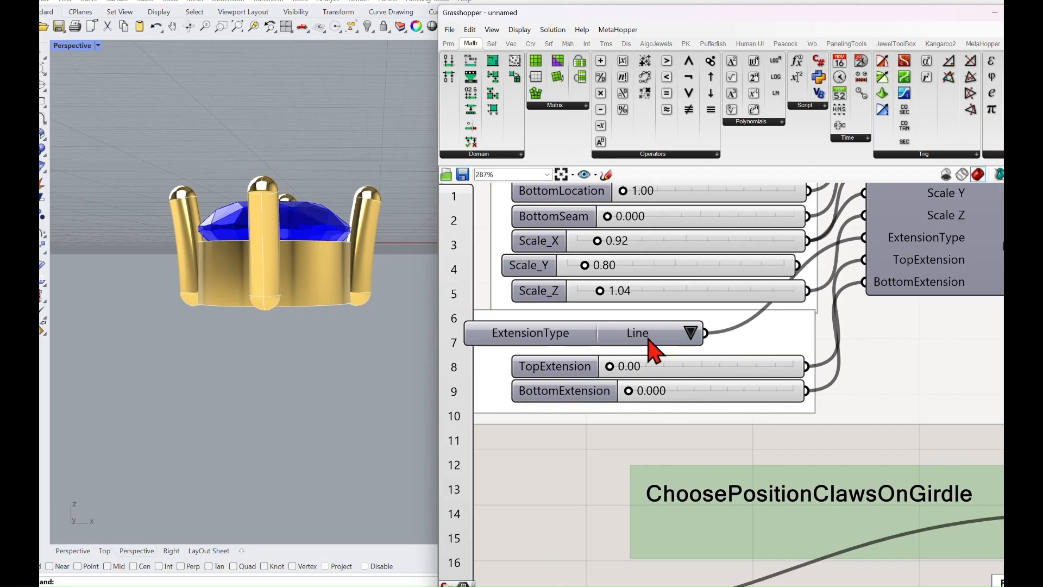
left_click_drag(628, 394, 738, 378)
- Adjust the seat depth by setting the extrusion's Z factor slider to 2.46
scroll(739, 377, "down", 5)
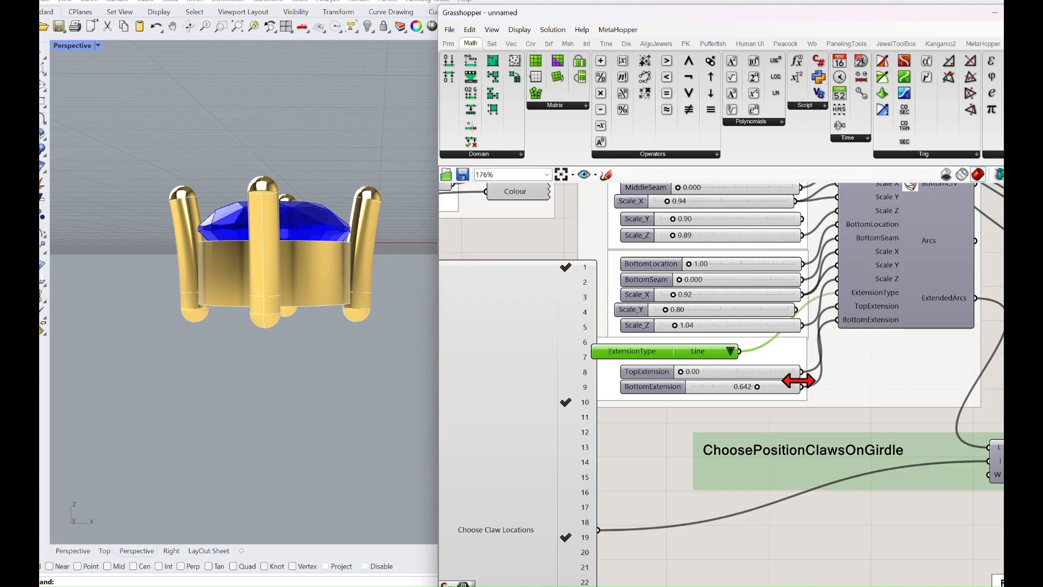
scroll(701, 316, "up", 5)
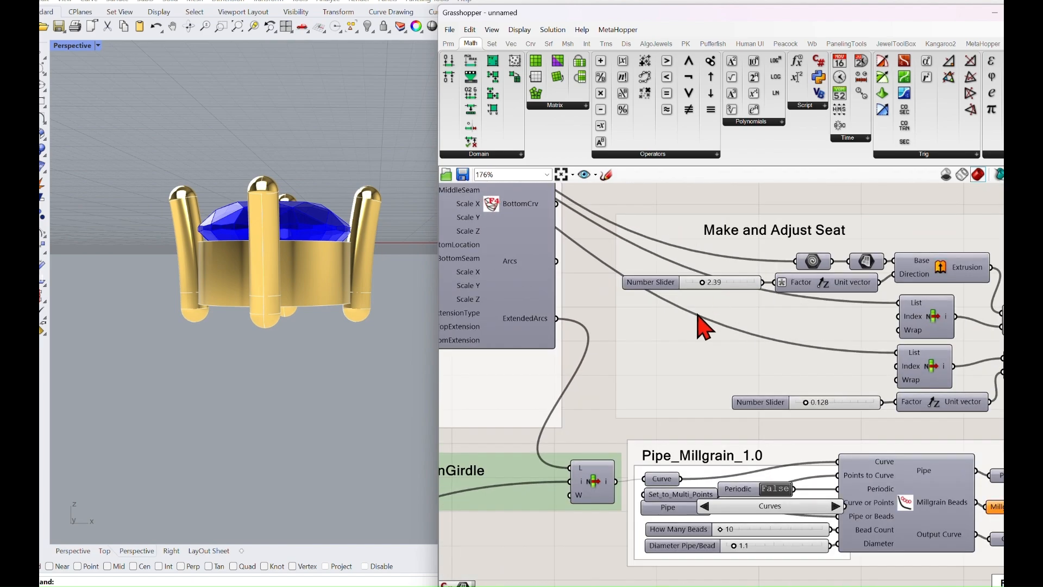
left_click(708, 274)
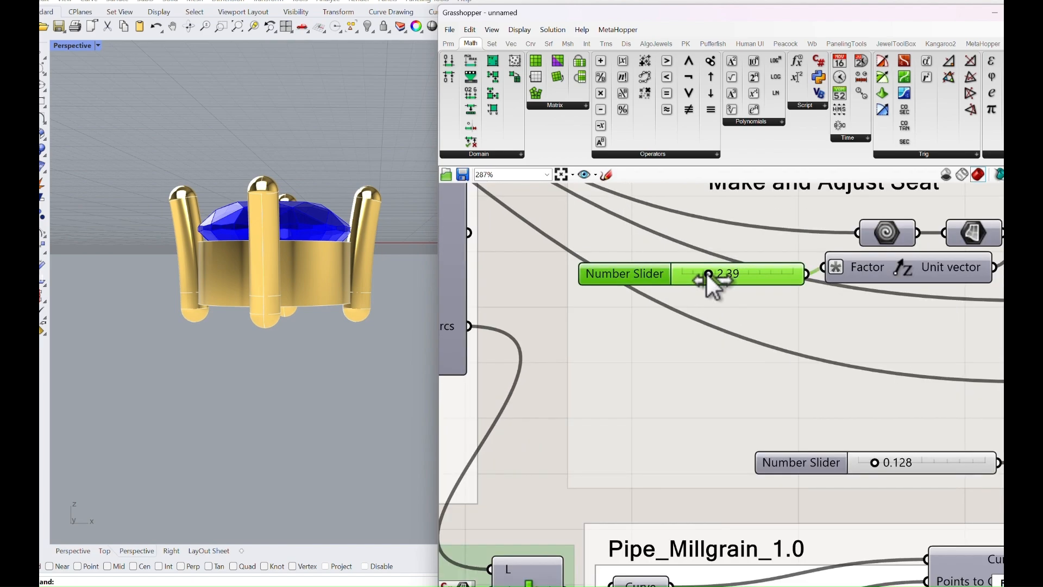
left_click_drag(711, 274, 712, 275)
right_click_drag(392, 414, 380, 359)
left_click_drag(711, 278, 709, 270)
- Move the Multiplication component aside so it no longer covers the gem sliders
scroll(580, 329, "down", 1)
right_click_drag(580, 330, 696, 366)
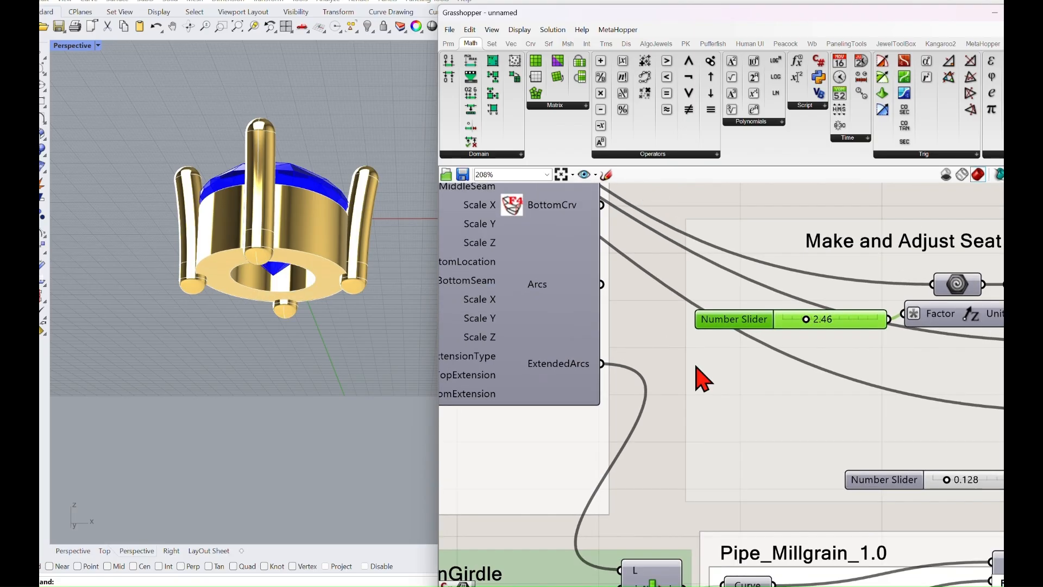
scroll(703, 379, "down", 1)
scroll(640, 320, "down", 2)
right_click_drag(641, 326, 803, 377)
scroll(546, 250, "up", 2)
right_click_drag(550, 280, 788, 287)
right_click_drag(640, 285, 642, 341)
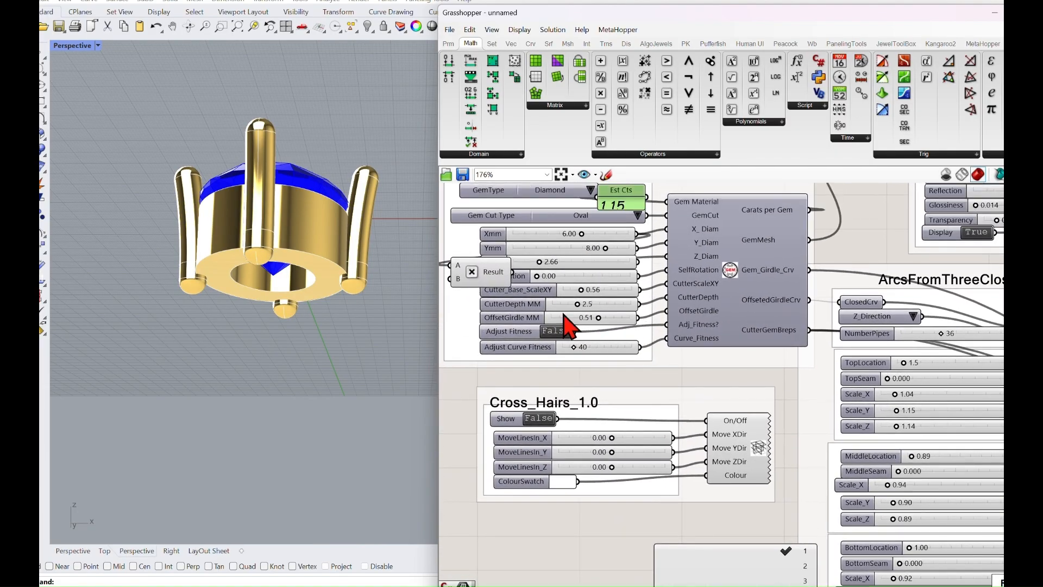
left_click_drag(488, 278, 476, 268)
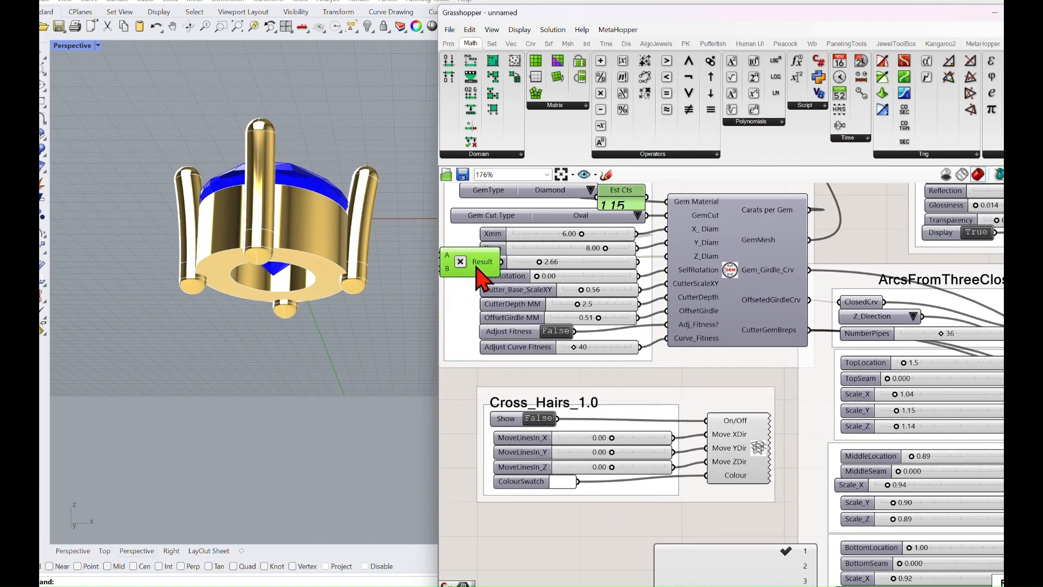
left_click(775, 340)
- Set the seat extrusion's Z factor slider to 2.63 and the gem cutter's Z move slider to 0.088
mouse_move(818, 410)
right_mouse_down()
mouse_move(792, 397)
mouse_move(857, 442)
mouse_move(798, 368)
mouse_move(719, 376)
mouse_move(616, 348)
right_mouse_up()
right_click_drag(752, 365, 645, 325)
right_click_drag(782, 373, 702, 369)
right_click_drag(803, 337, 776, 313)
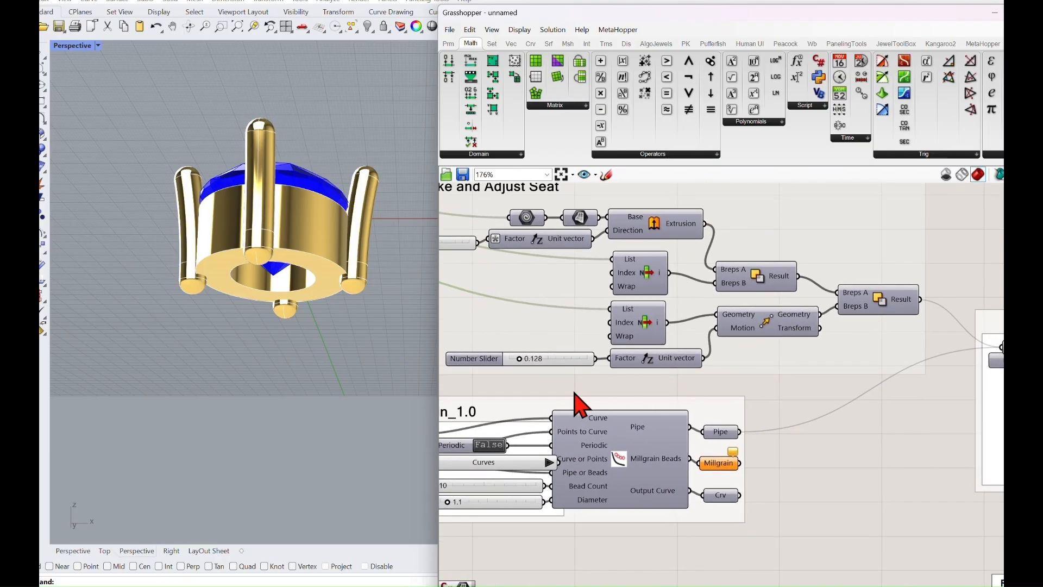
right_click_drag(561, 372, 649, 253)
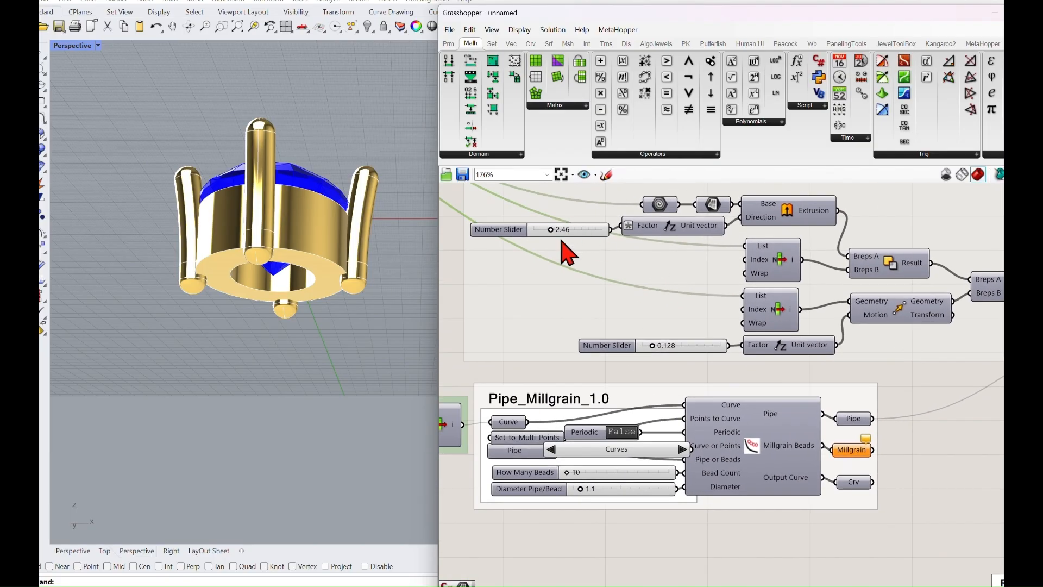
left_click_drag(552, 230, 554, 231)
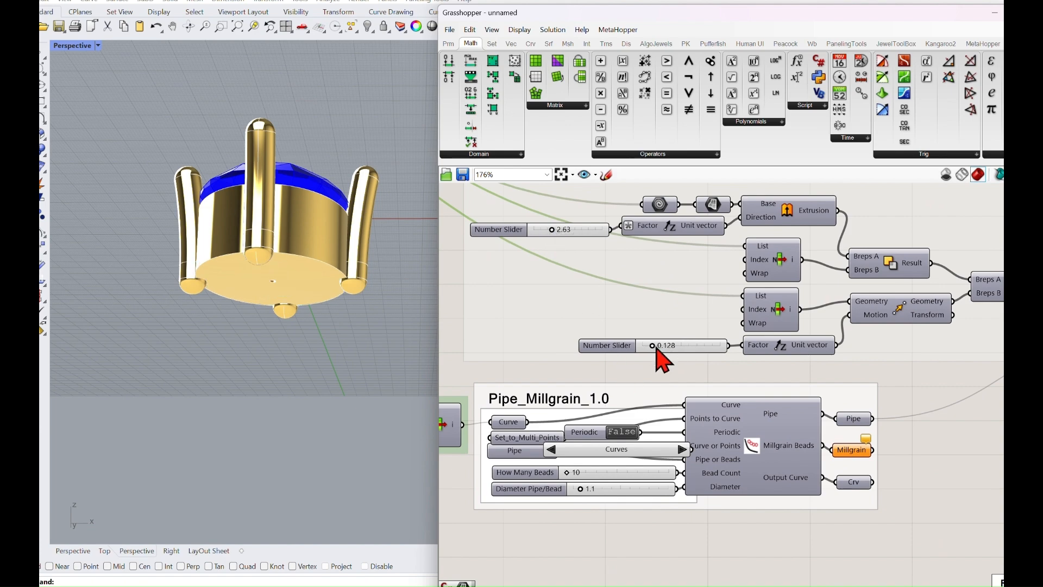
mouse_move(654, 346)
left_mouse_down()
mouse_move(644, 347)
mouse_move(654, 346)
left_mouse_up()
- Turn on the preview of the Move component that shifts the gem cutter in the Make and Adjust Seat group
right_click_drag(771, 327, 655, 334)
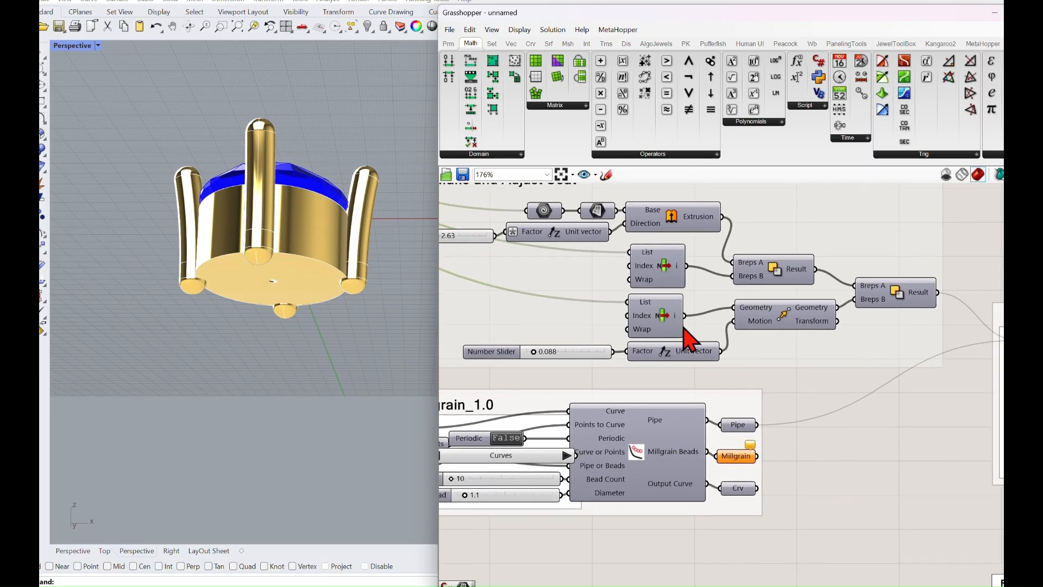
left_click(777, 322)
middle_click(779, 329)
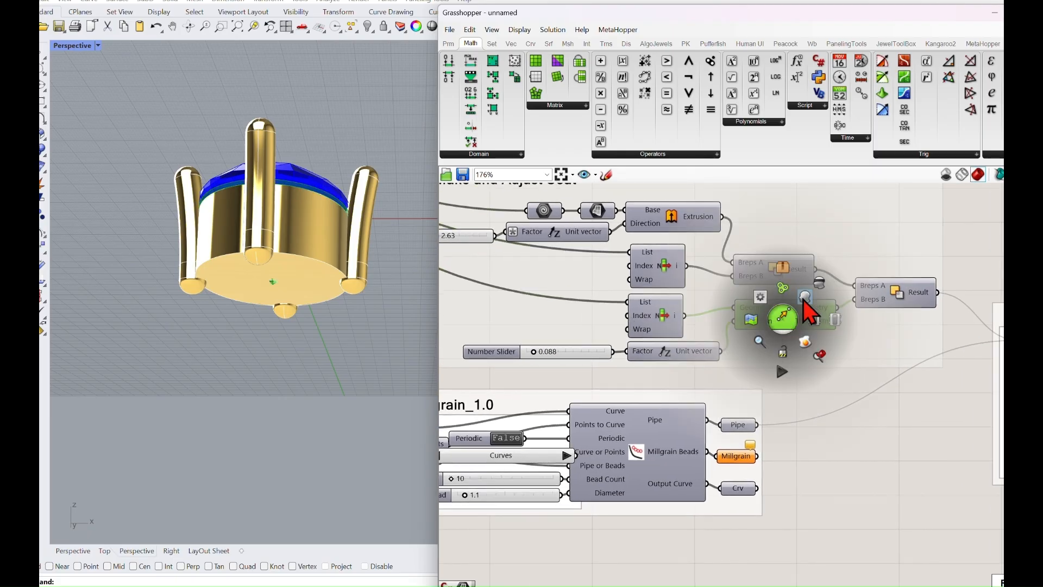
right_click_drag(356, 397, 354, 343)
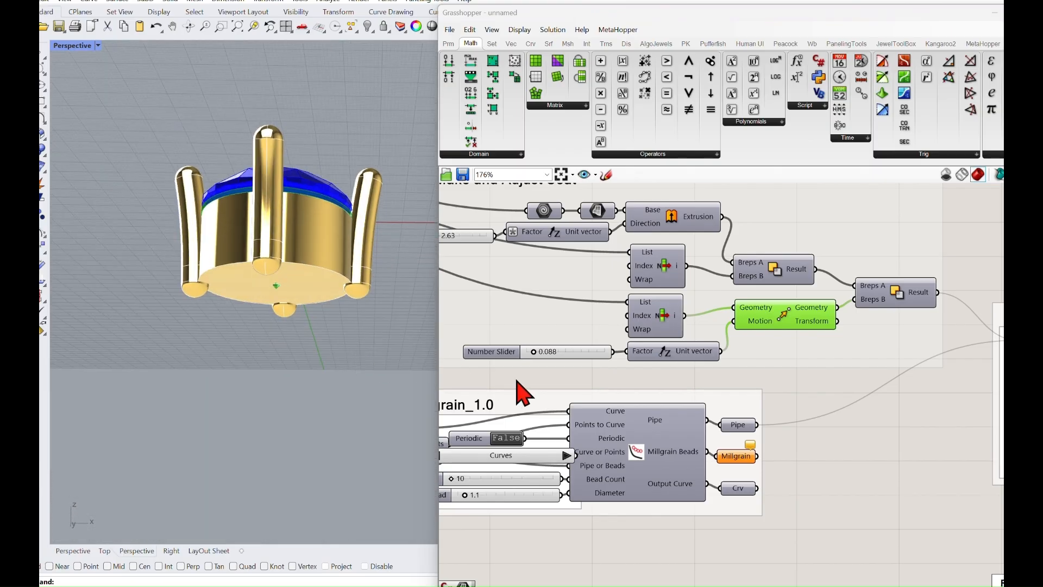
- Set the seat extrusion's Z factor slider to 2.40 and the gem cutter's Z move slider to 0.108, checking the cut from above and below
right_click_drag(457, 232, 559, 252)
left_click_drag(539, 256, 537, 259)
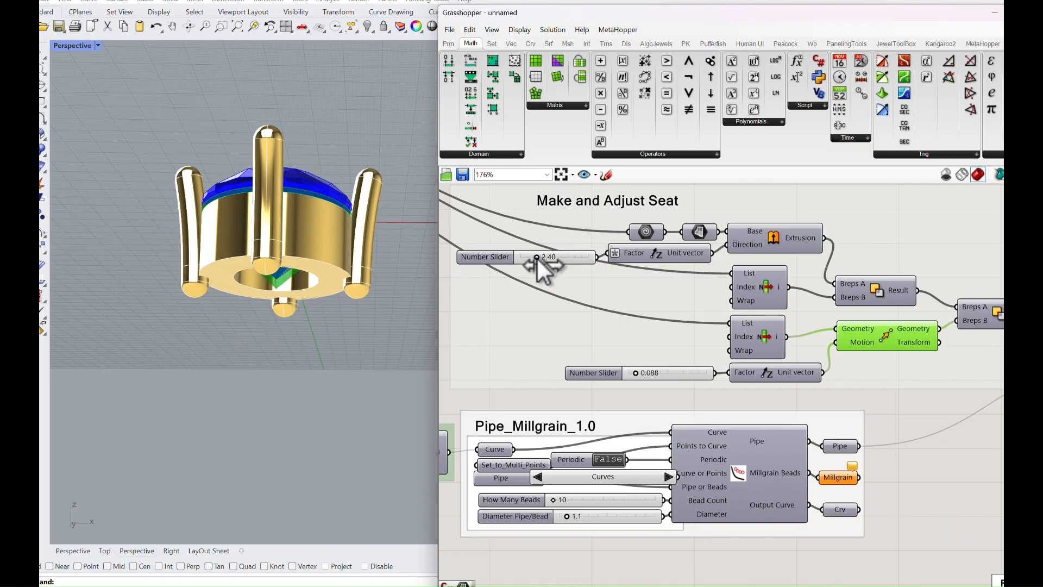
right_click_drag(712, 392, 621, 389)
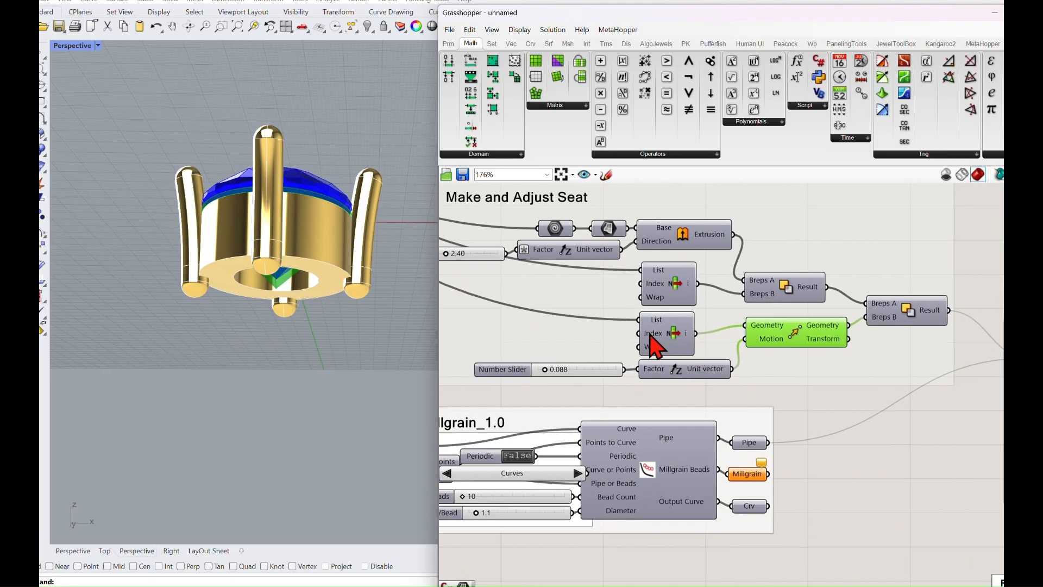
right_click_drag(350, 318, 291, 298)
scroll(301, 308, "up", 5)
mouse_move(545, 369)
left_mouse_down()
mouse_move(560, 375)
mouse_move(540, 373)
mouse_move(549, 373)
left_mouse_up()
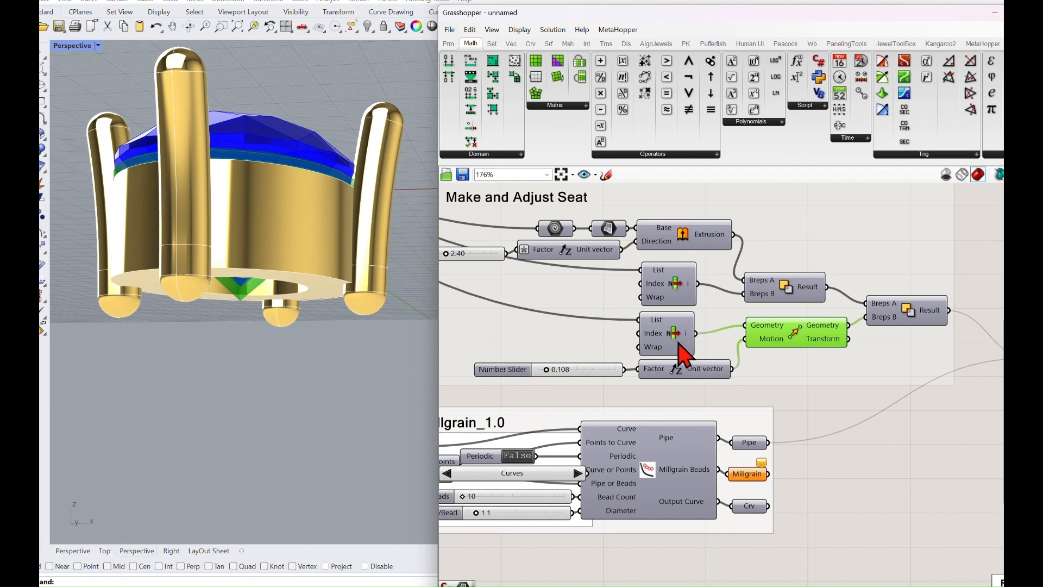
right_click_drag(331, 400, 339, 272)
scroll(290, 279, "up", 4)
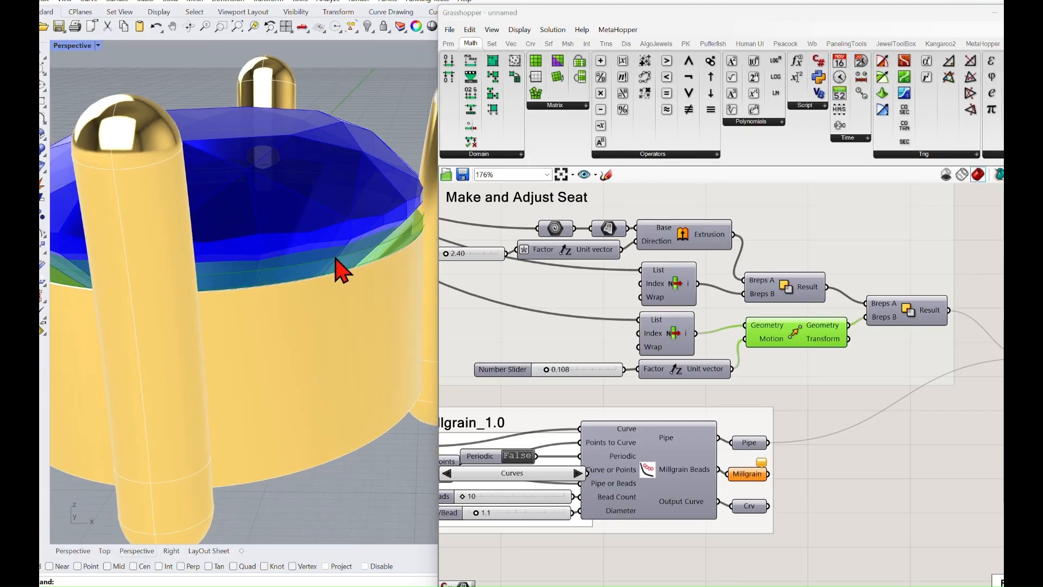
right_click_drag(358, 236, 357, 184)
right_click_drag(256, 261, 276, 255)
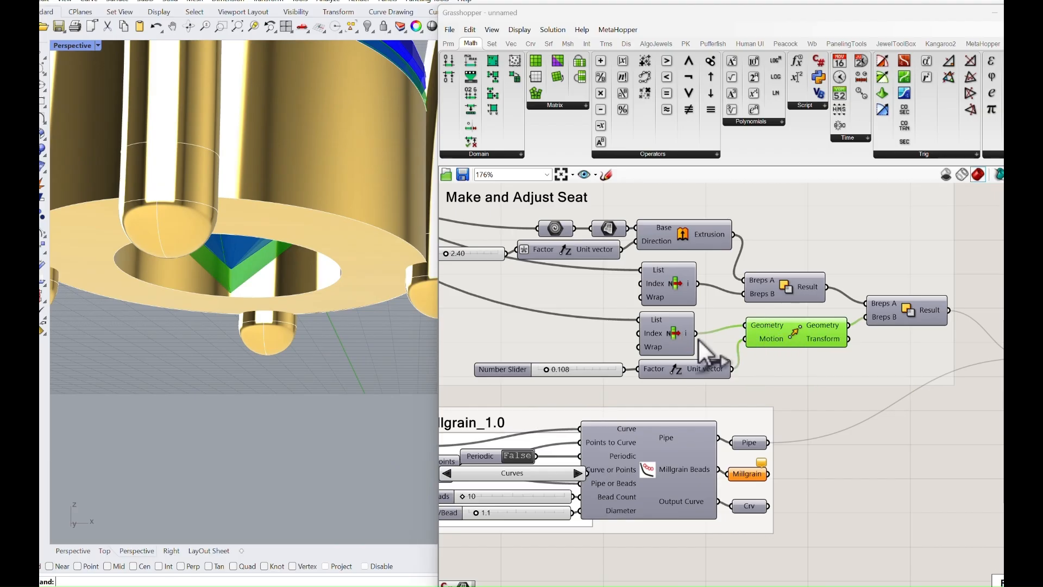
- Turn on the preview of the upper List Item component in the Make and Adjust Seat group and inspect the cutter from below
left_click(679, 296)
middle_click(679, 296)
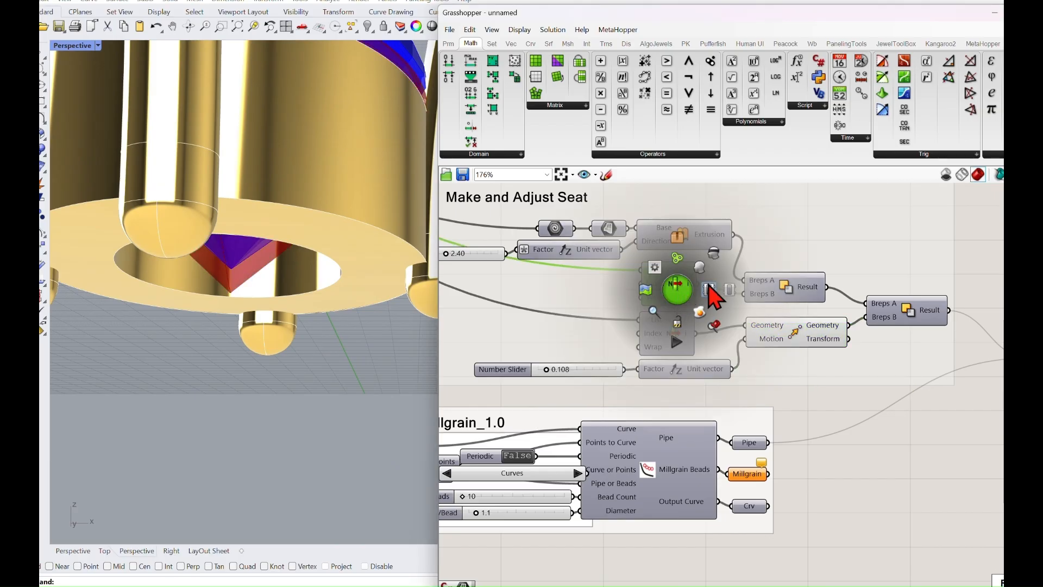
left_click(704, 265)
right_click_drag(342, 410, 347, 382)
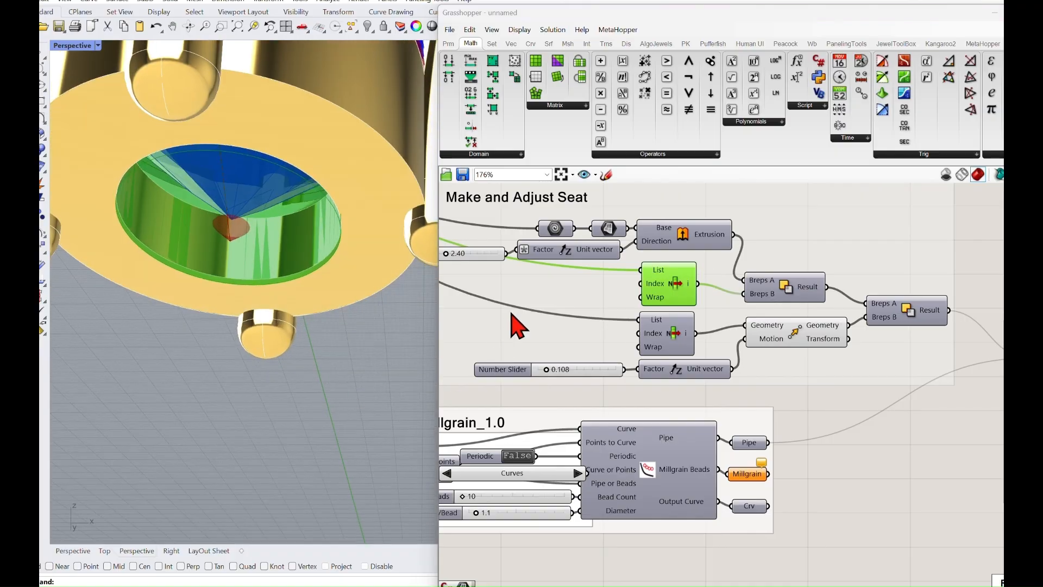
- Set the CutterDepth MM slider of GemMesh_Cutters_1.1 to 3.5
right_click_drag(504, 345, 661, 339)
right_click_drag(791, 303, 763, 366)
left_click_drag(897, 321, 920, 295)
left_click(800, 336)
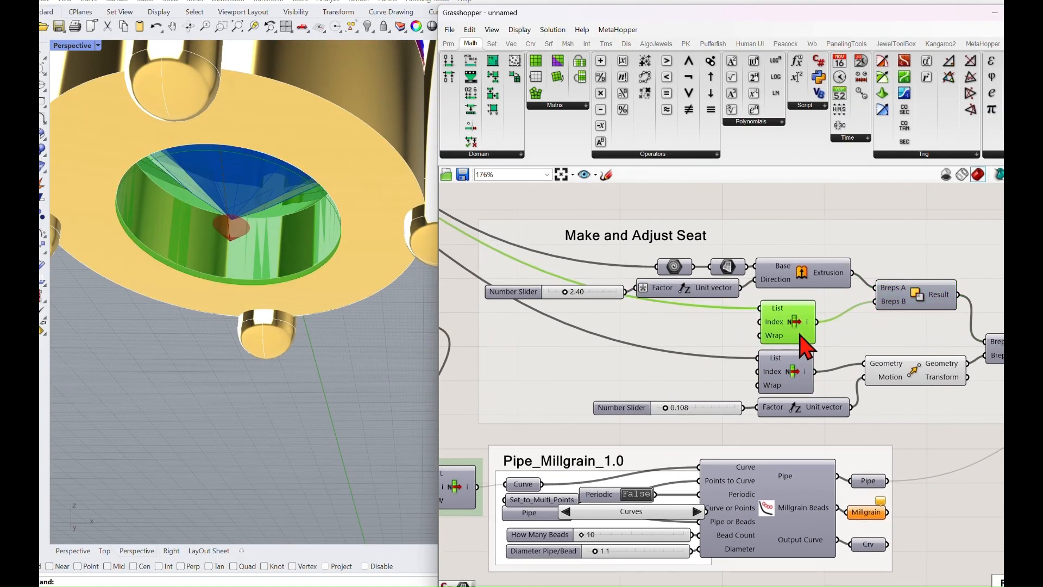
right_click_drag(608, 374, 780, 304)
scroll(736, 313, "down", 3)
right_click_drag(674, 264, 787, 377)
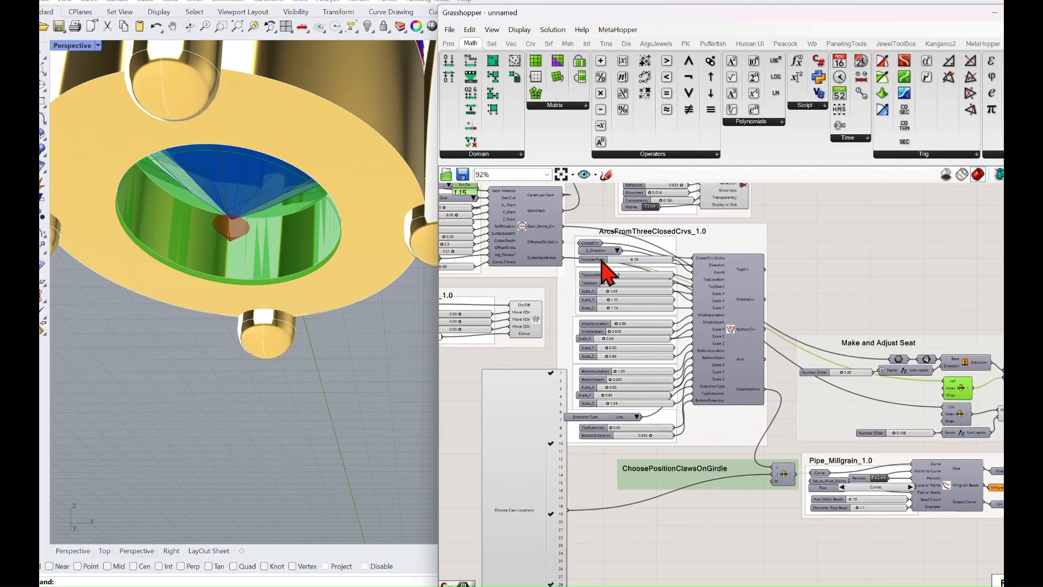
right_click_drag(535, 265, 664, 266)
scroll(543, 245, "up", 8)
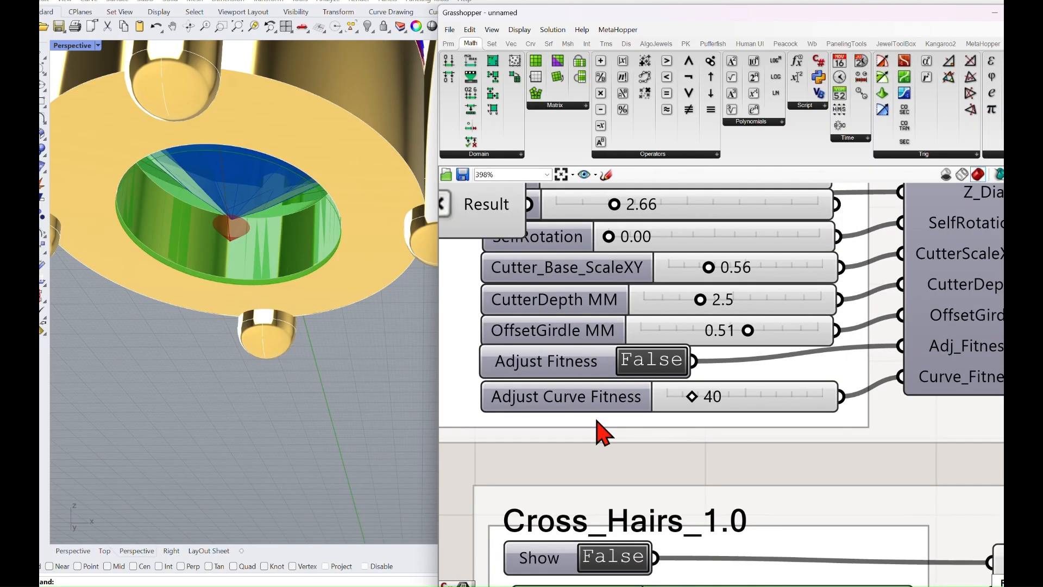
left_click_drag(701, 299, 718, 302)
right_click_drag(315, 326, 342, 314)
- Set the seat extrusion's Z factor slider in the Make and Adjust Seat group to 2.67
scroll(725, 399, "down", 5)
right_click_drag(982, 454, 405, 180)
scroll(744, 310, "up", 3)
right_click_drag(756, 306, 756, 322)
scroll(624, 256, "up", 2)
left_click_drag(613, 200, 617, 204)
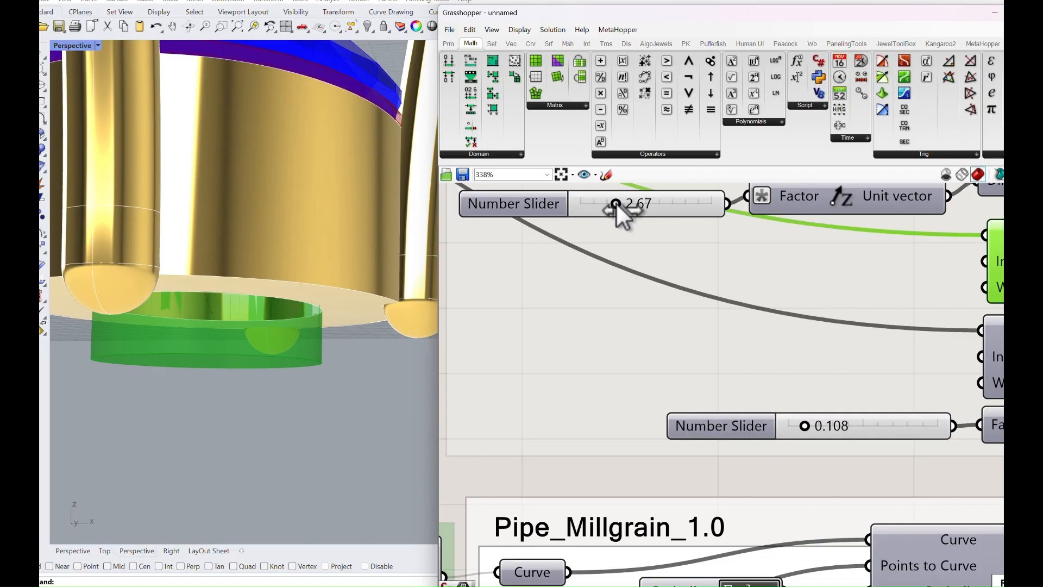
- Turn off the preview of the upper List Item component in the Make and Adjust Seat group
scroll(701, 374, "down", 3)
middle_click(768, 357)
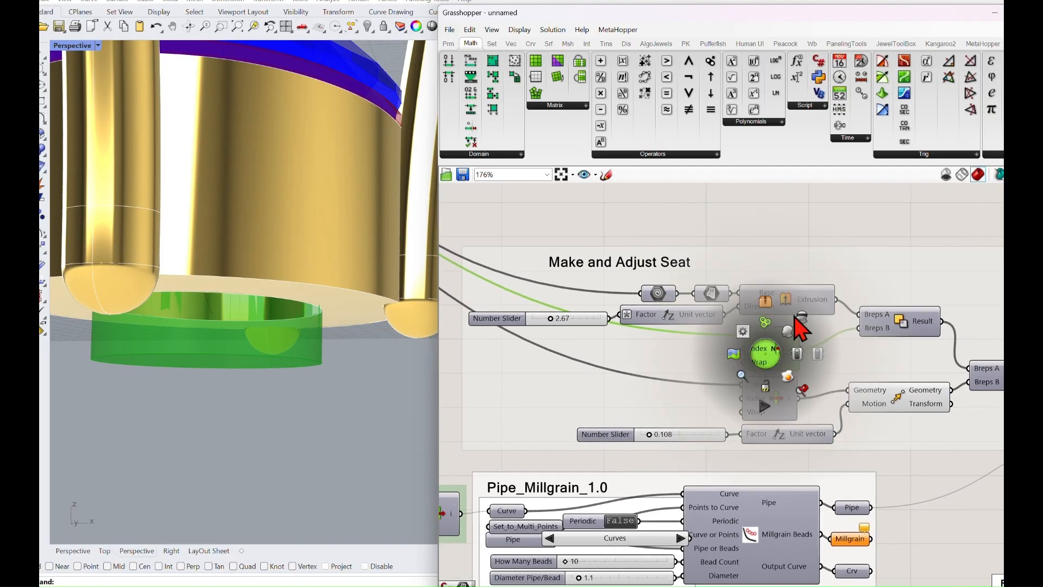
left_click(798, 323)
scroll(370, 248, "down", 3)
right_click_drag(370, 248, 363, 318)
- Restore the multi-viewport layout from the maximized Perspective view and center the setting in the views
double_click(67, 46)
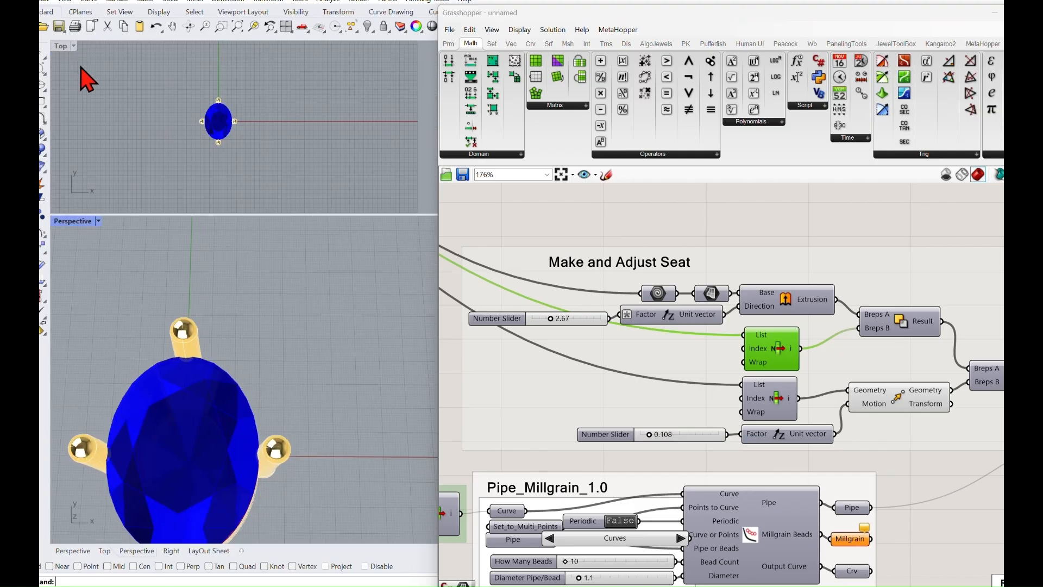
right_click_drag(259, 108, 289, 104)
right_click_drag(282, 252, 331, 255)
- Try the Marquise and Pear gem cut types in GemMesh_Cutters_1.1 on the claw setting
scroll(498, 263, "down", 3)
right_click_drag(500, 264, 647, 284)
scroll(601, 273, "down", 5)
scroll(565, 294, "up", 7)
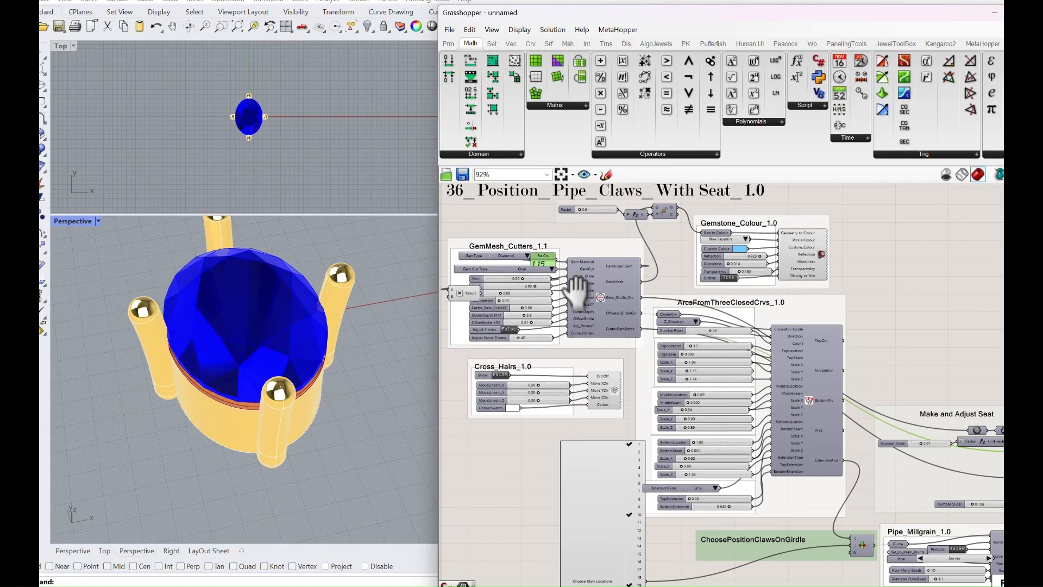
left_click(569, 244)
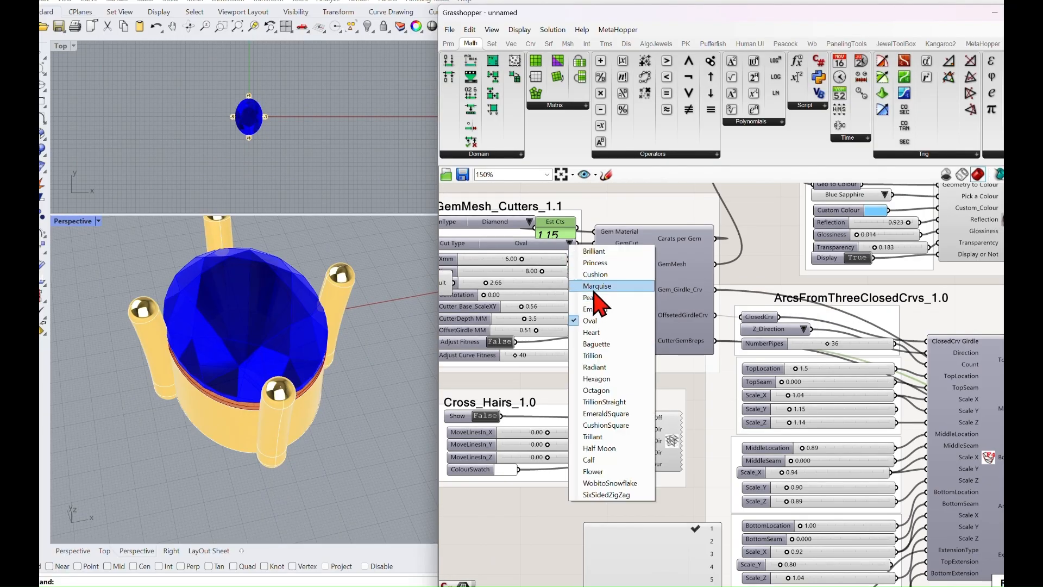
left_click(596, 296)
left_click(570, 245)
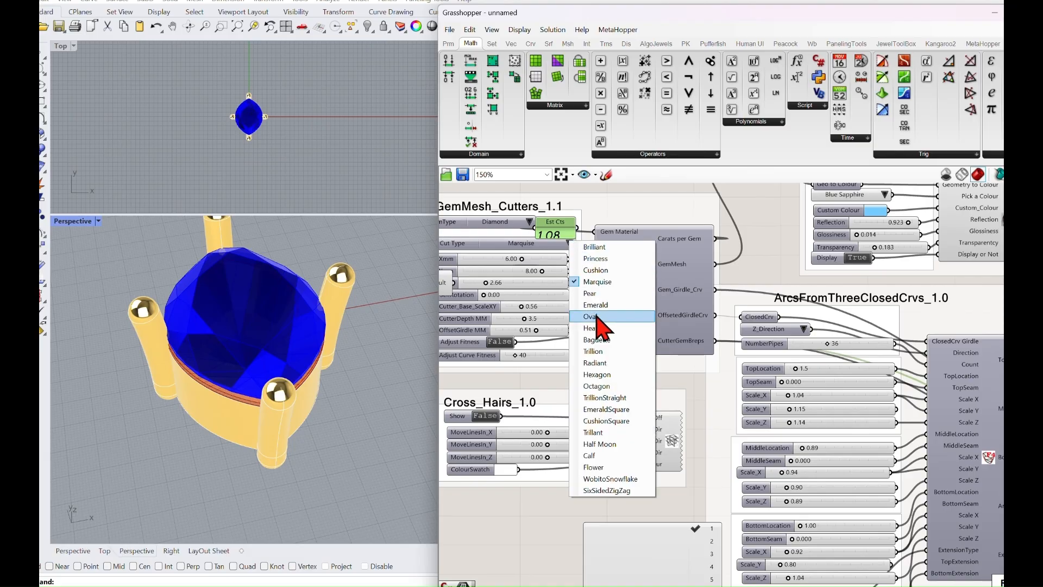
left_click(598, 302)
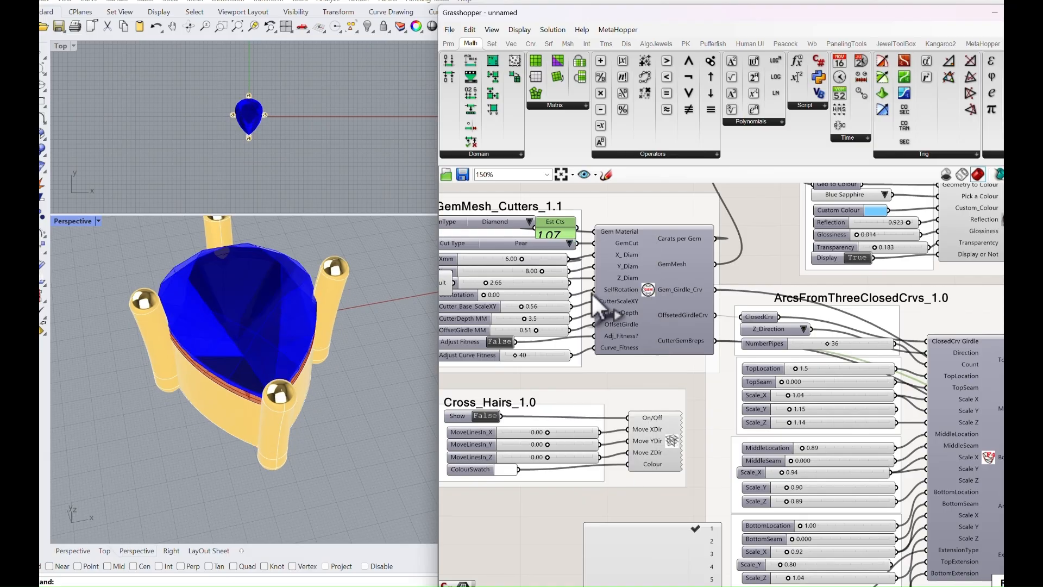
- Set the gem cut type to Emerald and check the setting from the side
left_click(570, 244)
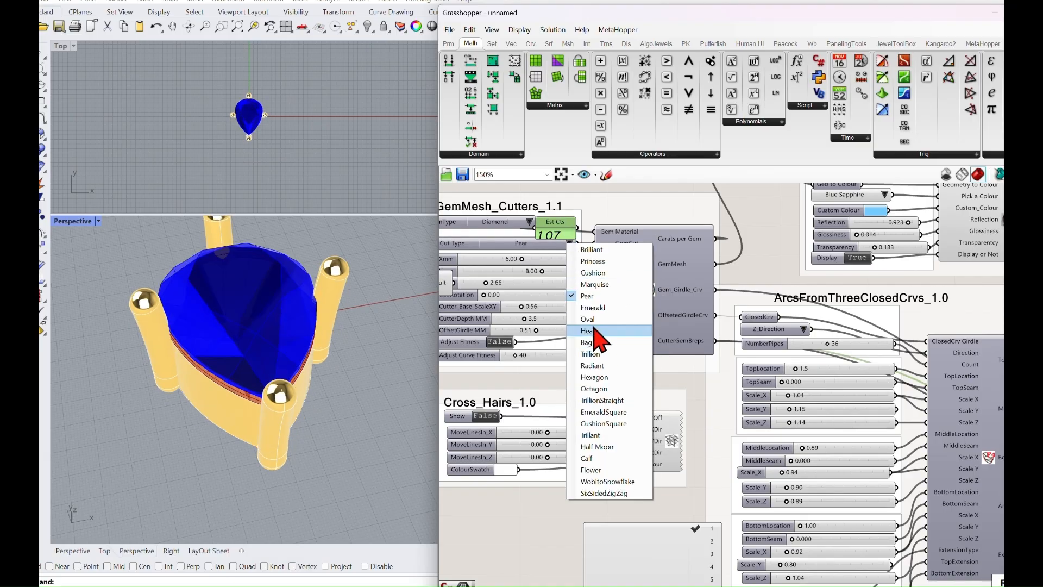
left_click(598, 308)
right_click_drag(405, 411, 310, 357)
scroll(565, 407, "down", 3)
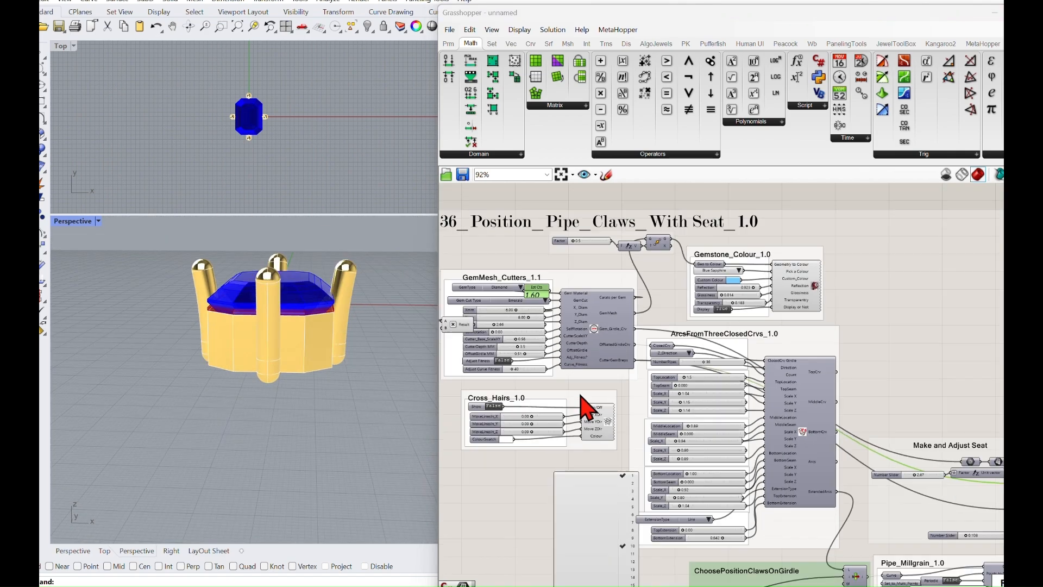
- Add the AlgoJewels Orient_To_Ring_Top_1.0 component set to the empty canvas area beyond Metal_Colour_Display_1.0
scroll(652, 392, "down", 5)
right_click_drag(826, 410, 564, 341)
right_click_drag(708, 356, 648, 356)
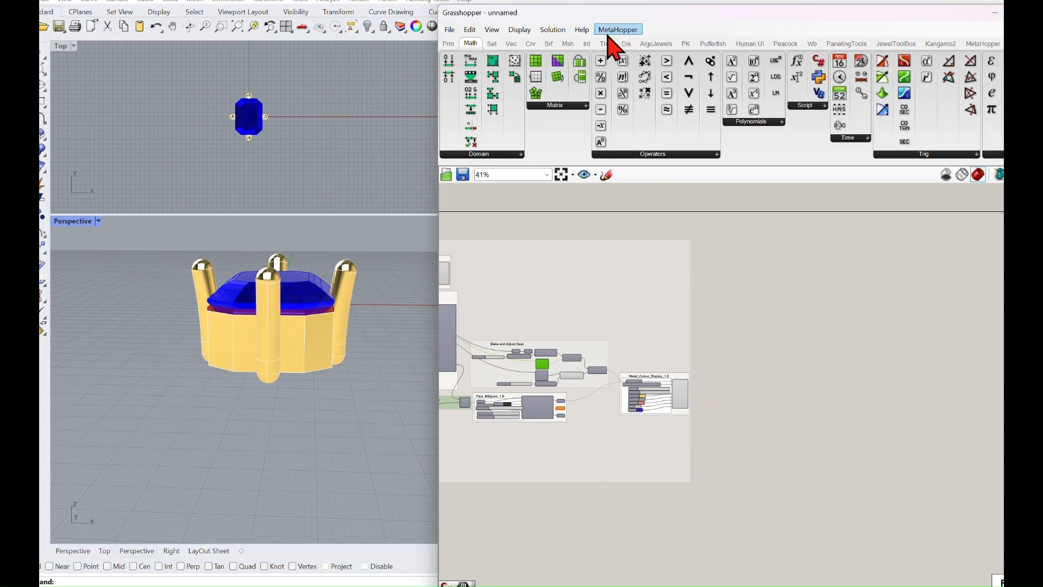
left_click(672, 45)
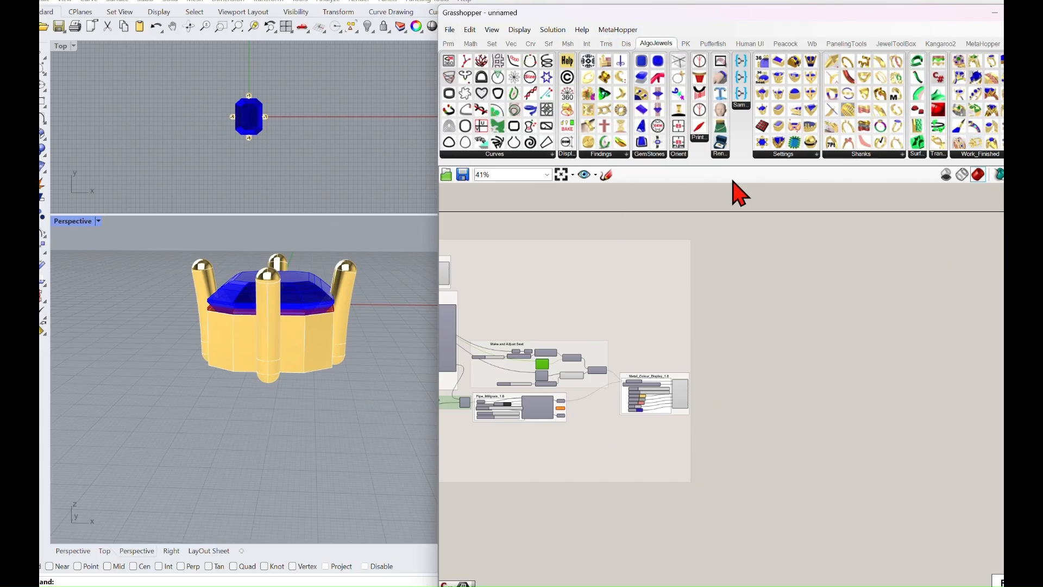
left_click(678, 154)
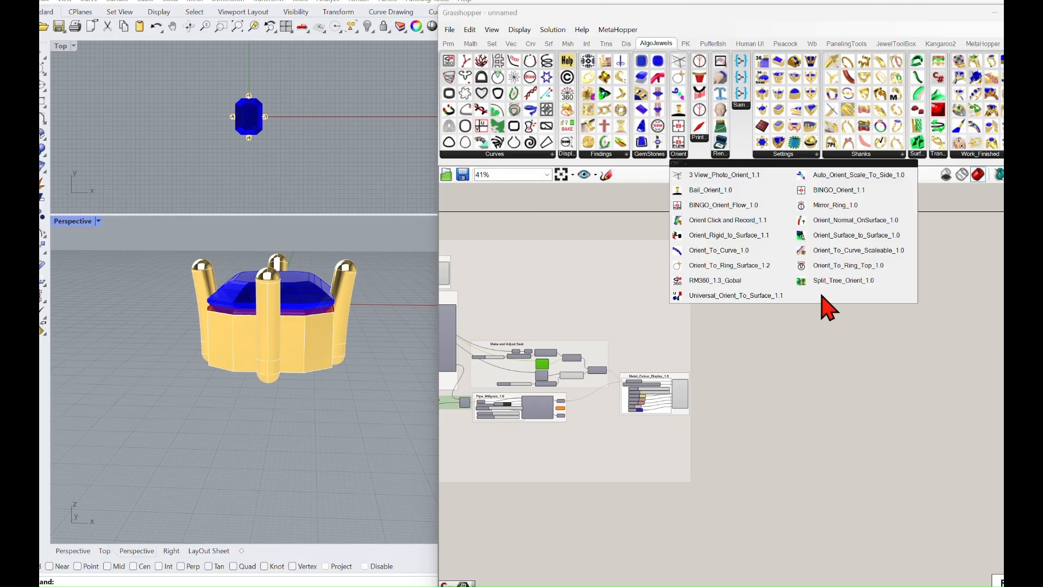
left_click(828, 264)
left_click(770, 365)
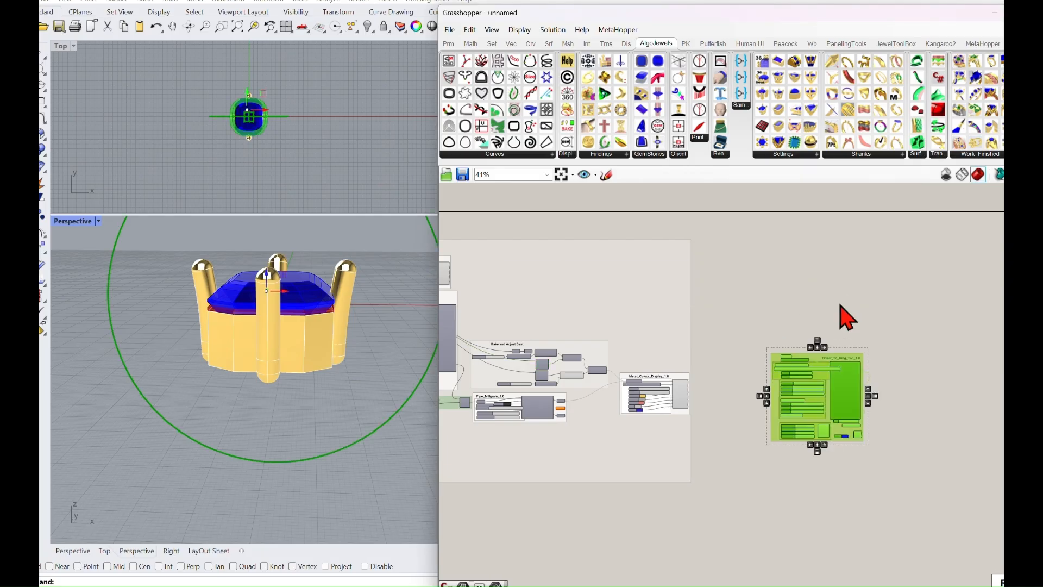
- Remove the large background group that encloses the whole claw and seat definition
scroll(839, 326, "up", 3)
scroll(742, 387, "up", 1)
right_click_drag(725, 331, 863, 215)
scroll(852, 233, "down", 2)
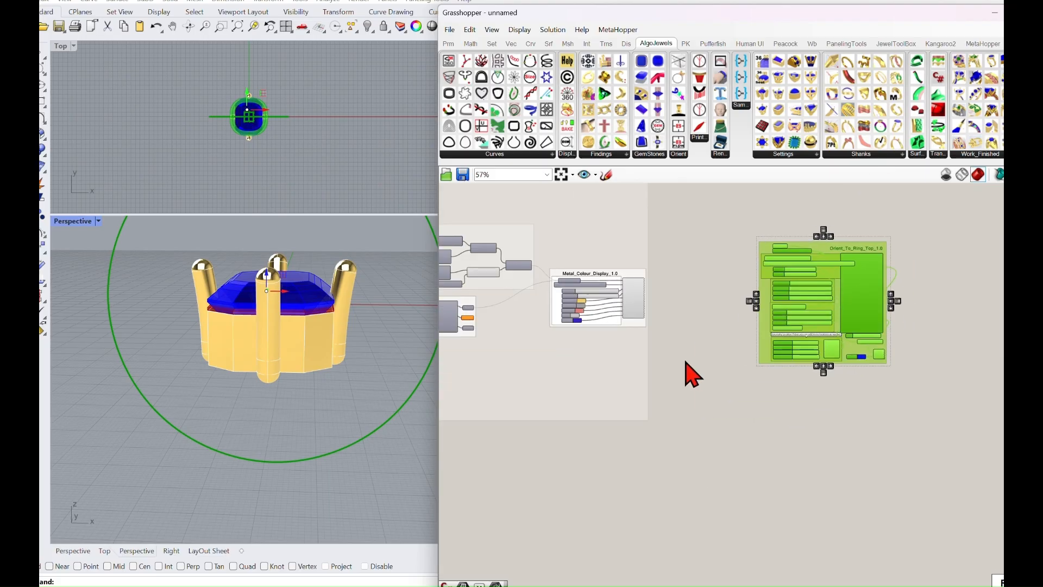
right_click_drag(644, 332, 670, 353)
scroll(671, 353, "up", 3)
left_click_drag(672, 344, 697, 359)
right_click_drag(733, 373, 766, 358)
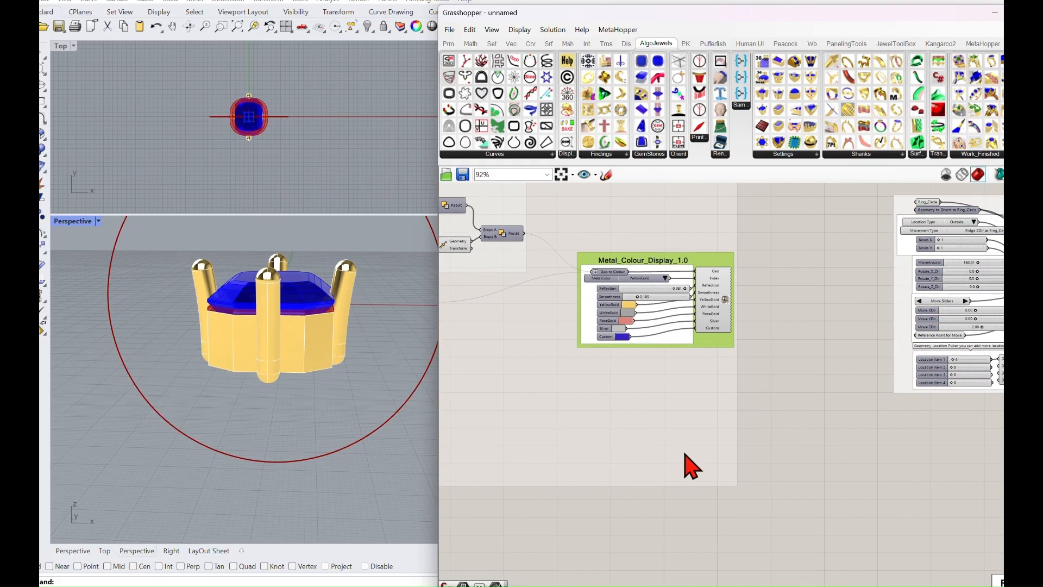
left_click(685, 454)
key("Delete")
right_click_drag(657, 361, 742, 398)
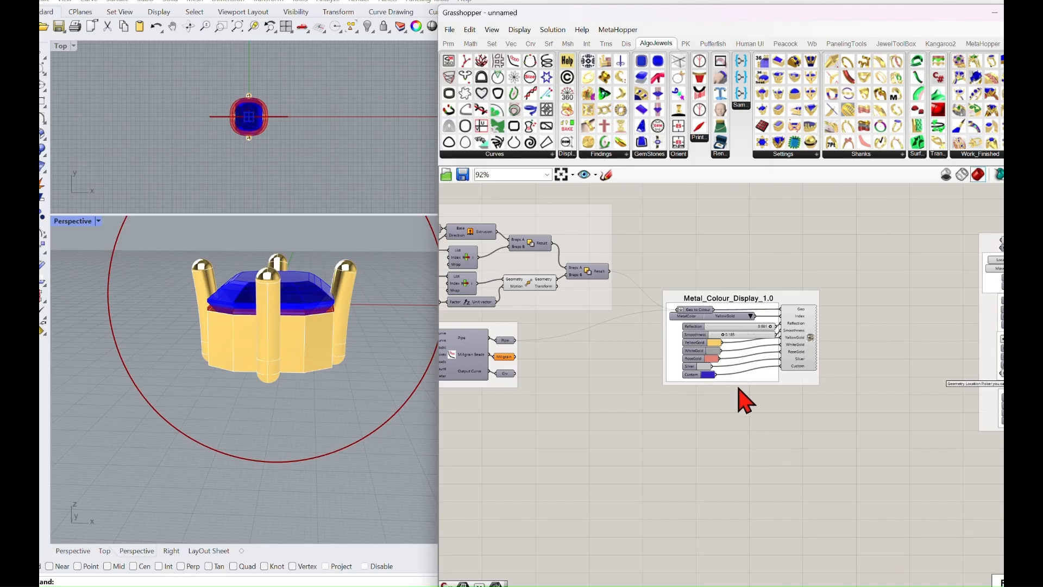
- Find the Group geometry component by keyword and place it above Metal_Colour_Display_1.0
double_click(699, 242)
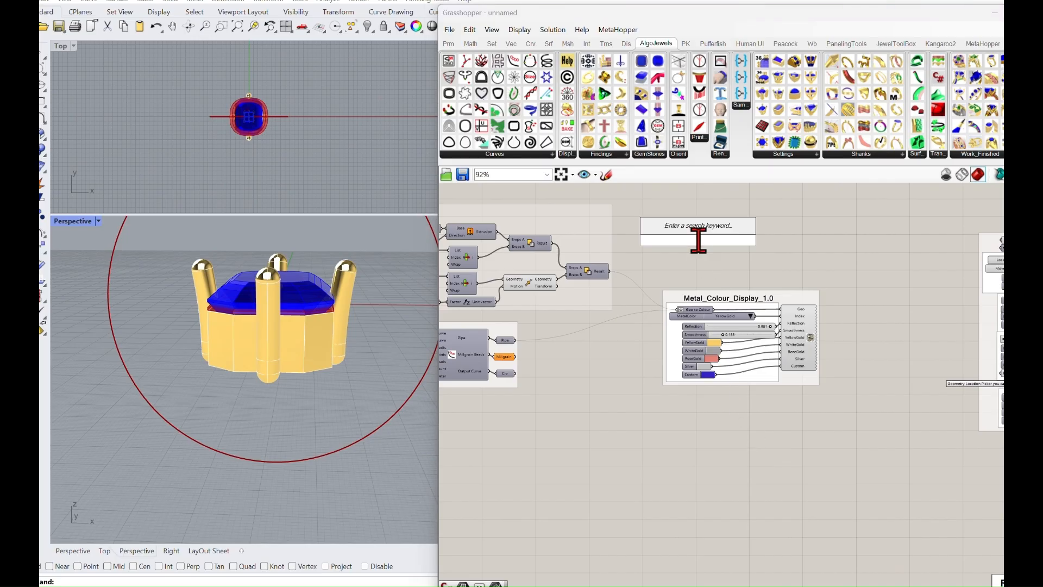
type("gor")
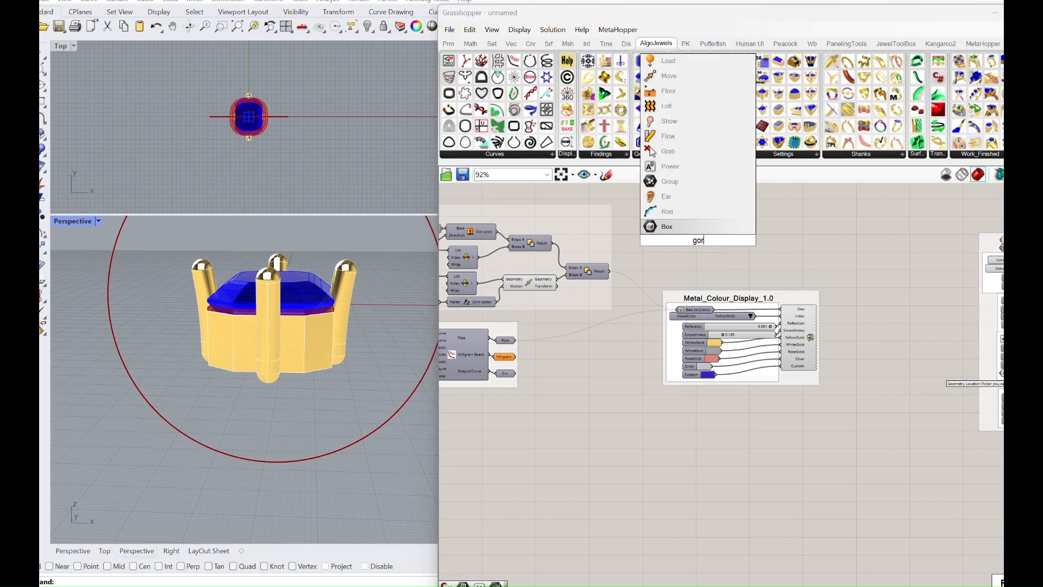
key("BackSpace")
key("BackSpace")
type("r")
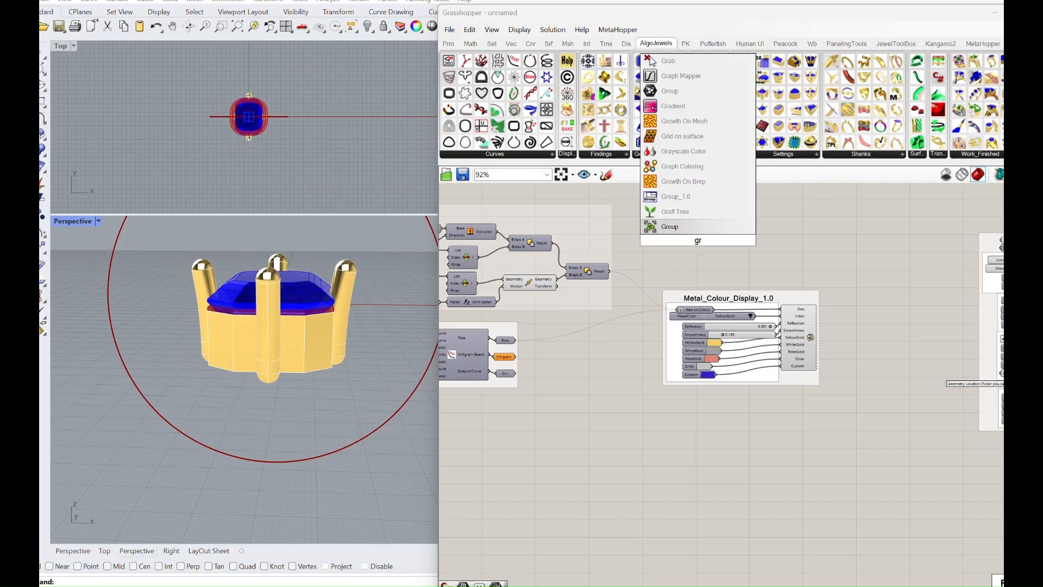
left_click(706, 226)
- Connect the Pipe output and the seat's final Result to the Objects input of the Group component
scroll(598, 362, "up", 3)
left_click_drag(484, 322, 706, 200)
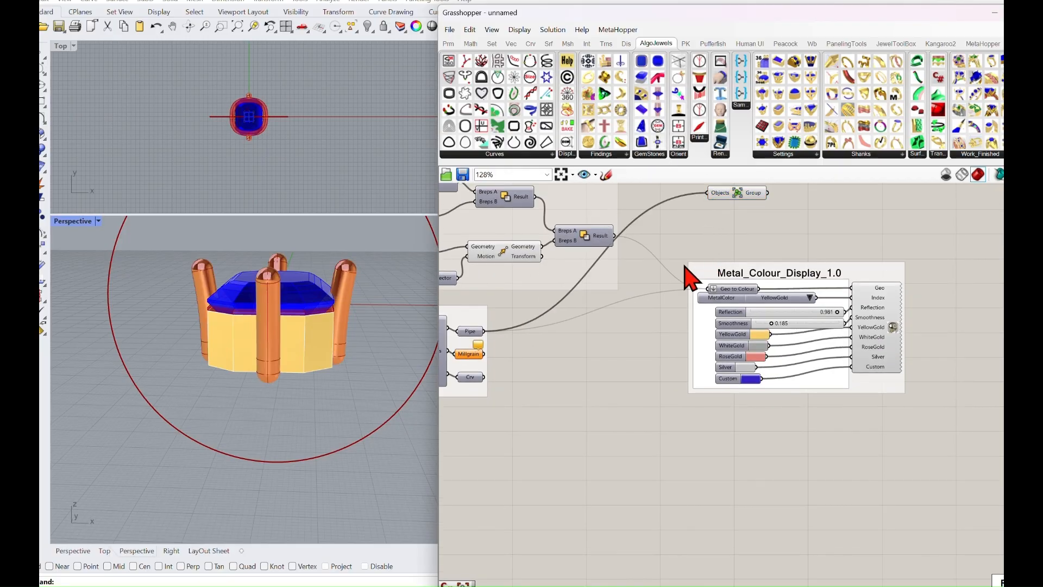
left_click_drag(615, 235, 706, 192, "shift")
- Add the gem geometry from Gemstone_Colour_1.0's Geo to Colour parameter to the Group component's Objects input
scroll(761, 269, "down", 4)
right_click_drag(728, 252, 791, 323)
scroll(720, 306, "down", 2)
right_click_drag(679, 288, 768, 307)
scroll(611, 230, "up", 4)
right_click_drag(596, 226, 565, 286)
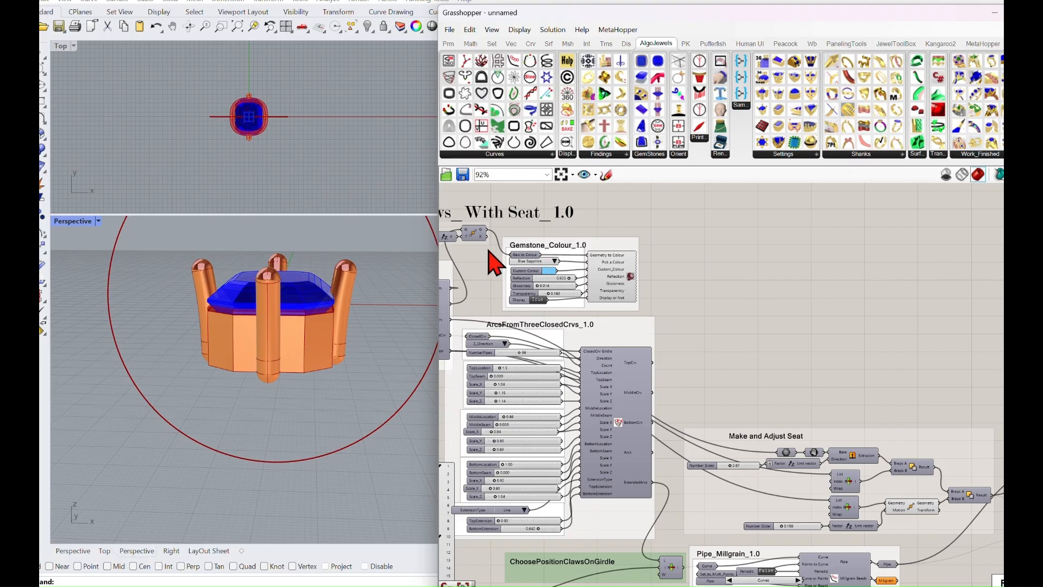
left_click_drag(541, 256, 915, 478)
- Delete the Metal_Colour_Display_1.0 group with all its components
scroll(943, 477, "down", 2)
right_click_drag(943, 477, 662, 281)
scroll(685, 384, "up", 2)
left_click_drag(631, 305, 794, 457)
key("Delete")
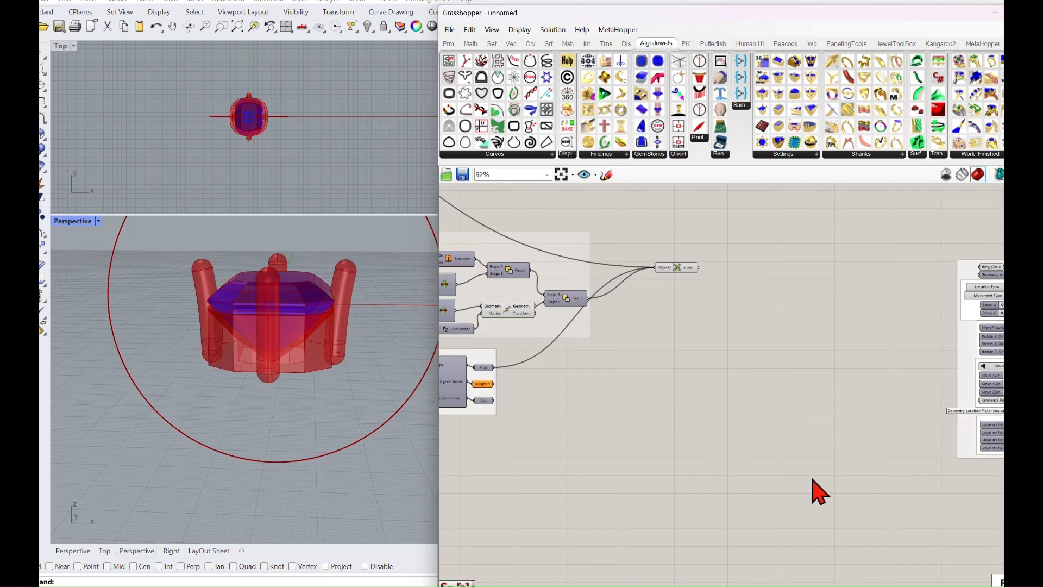
- Turn off the preview of the Gemstone_Colour_1.0 component
scroll(812, 478, "down", 4)
right_click_drag(512, 388, 594, 425)
scroll(530, 358, "up", 3)
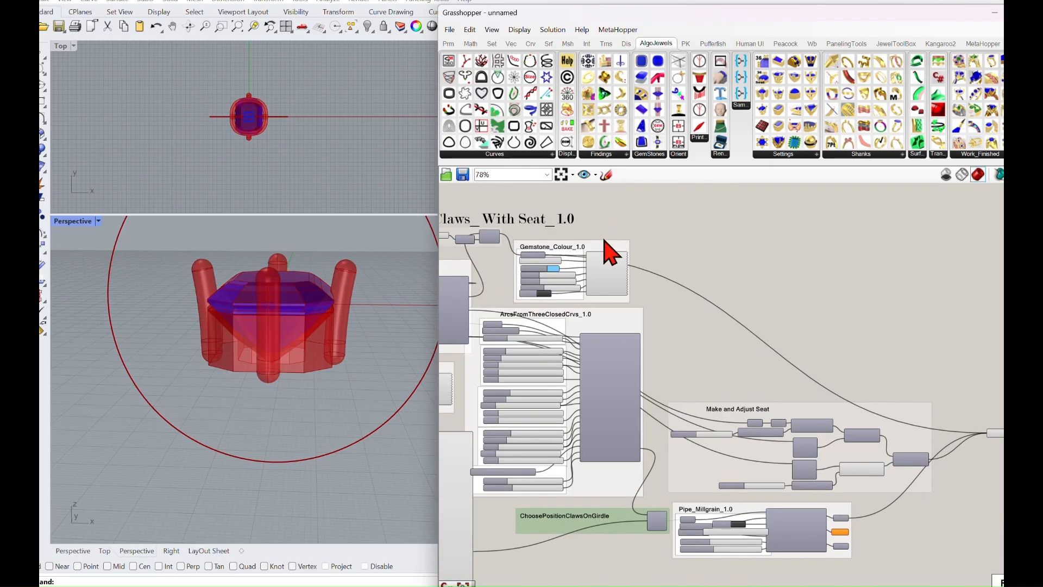
scroll(572, 288, "up", 3)
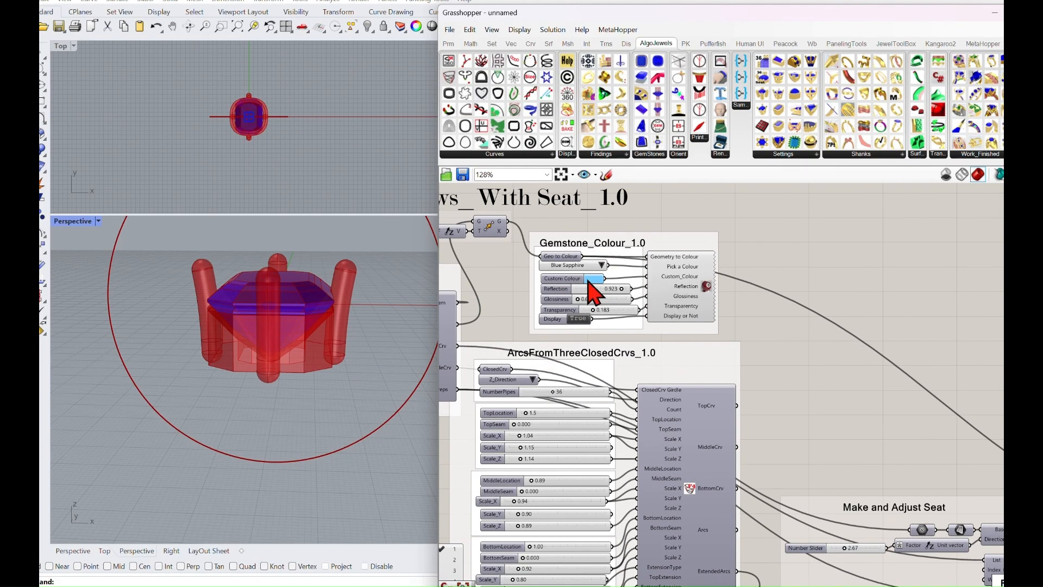
right_click_drag(665, 311, 600, 269)
left_click(614, 247)
middle_click(615, 246)
left_click(643, 204)
- Move the Orient_To_Ring_Top_1.0 group next to the Group component and connect the grouped geometry to its Geometry to Orient to Ring_Circle parameter
scroll(709, 269, "down", 5)
right_click_drag(788, 368, 668, 318)
right_click_drag(821, 381, 661, 340)
scroll(825, 294, "up", 3)
left_click_drag(868, 284, 556, 355)
left_click_drag(595, 326, 575, 338)
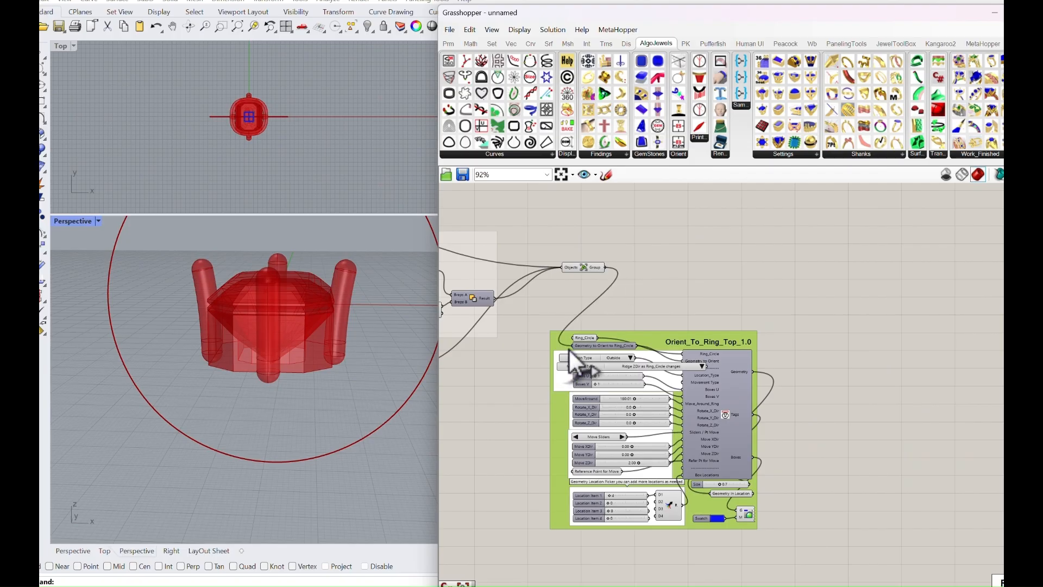
right_click_drag(370, 375, 317, 421)
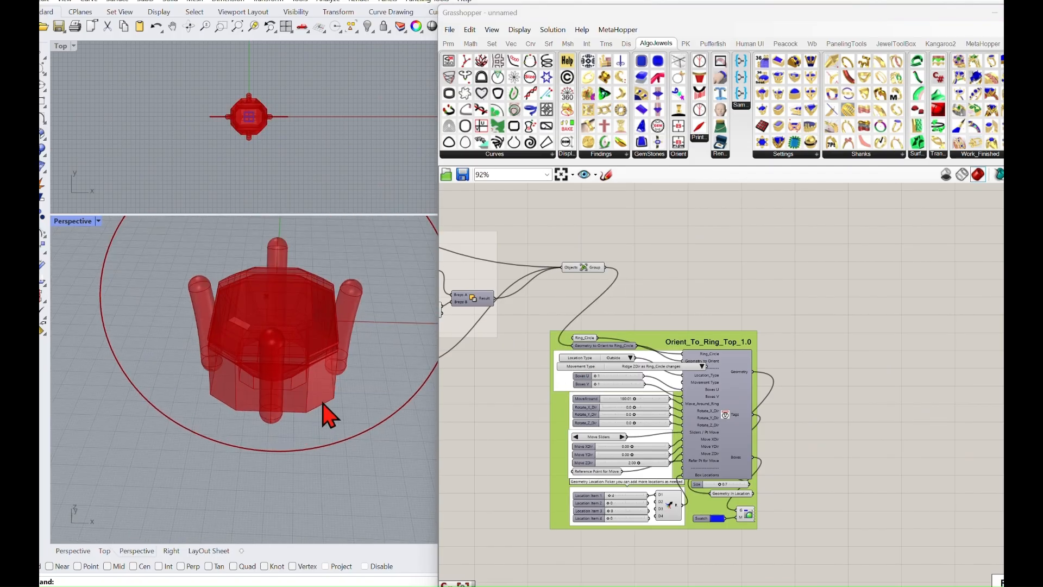
right_click_drag(341, 370, 356, 354)
- Highlight the ring circle through the Ring_Circle parameter and move the Orient_To_Ring_Top_1.0 group up level with the Group component
scroll(631, 446, "up", 3)
scroll(705, 442, "down", 3)
scroll(705, 443, "up", 3)
left_click(637, 280)
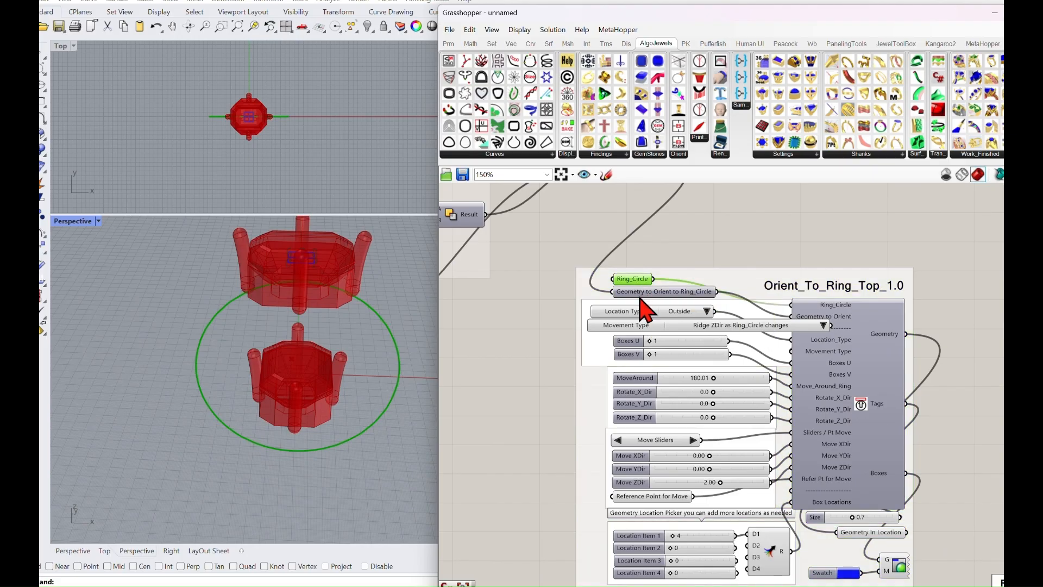
scroll(702, 347, "down", 3)
left_click_drag(747, 313, 817, 239)
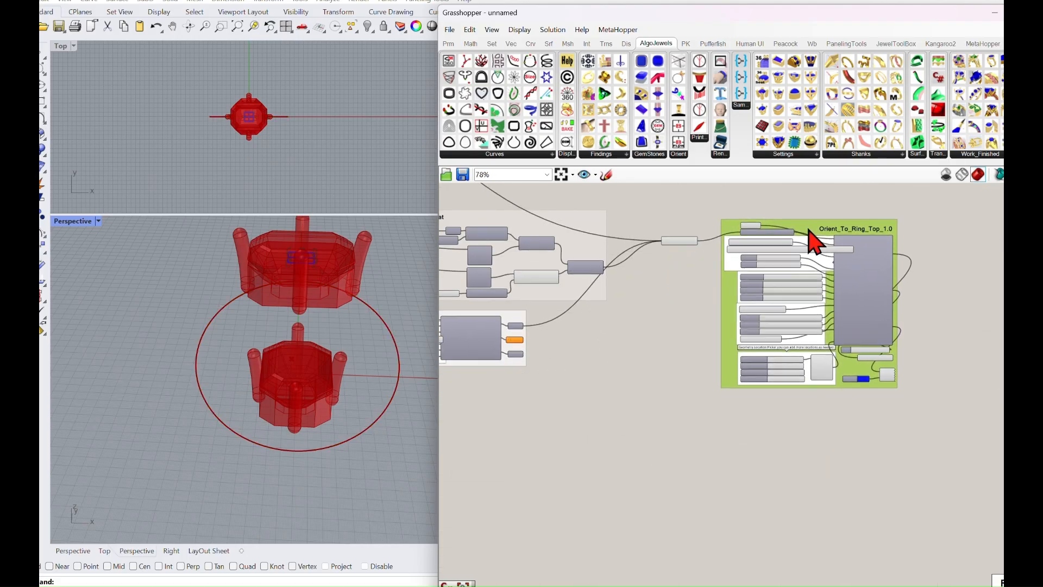
- Set Rotate_X_Dir to 90 in the Orient_To_Ring_Top_1.0 group and adjust that group's position beside the Group component
scroll(788, 304, "up", 4)
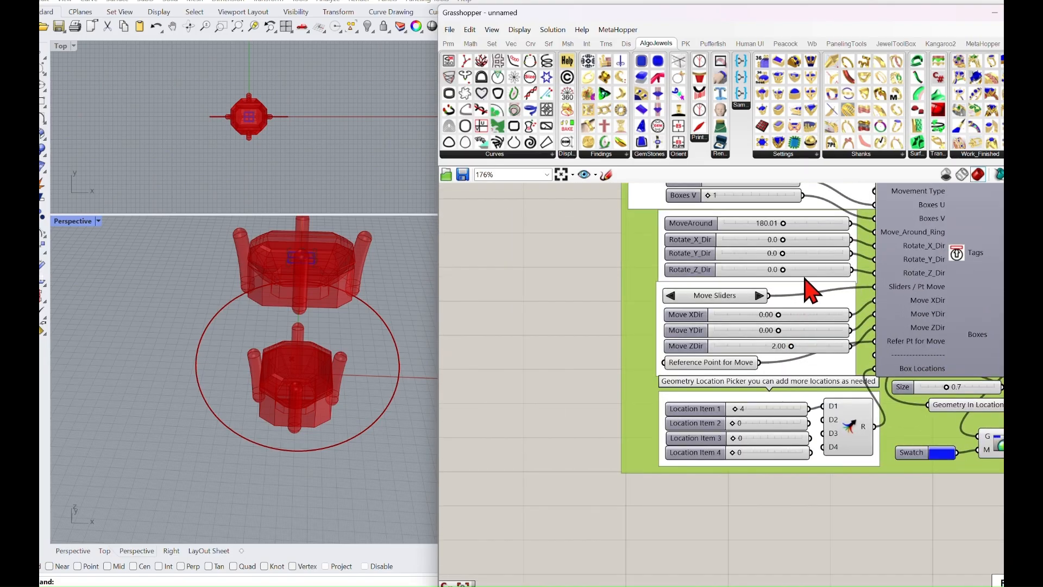
double_click(804, 242)
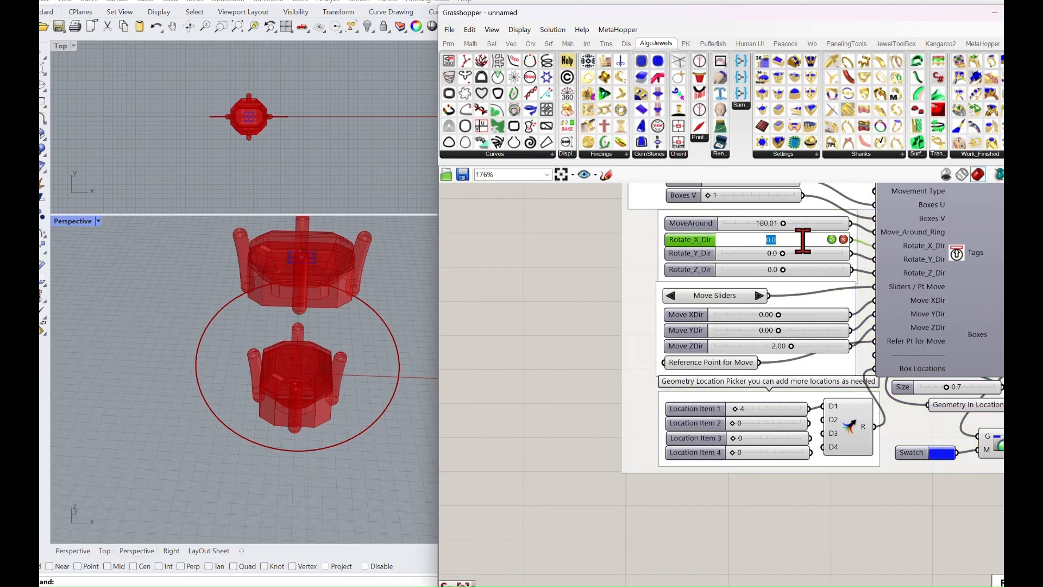
key("Return")
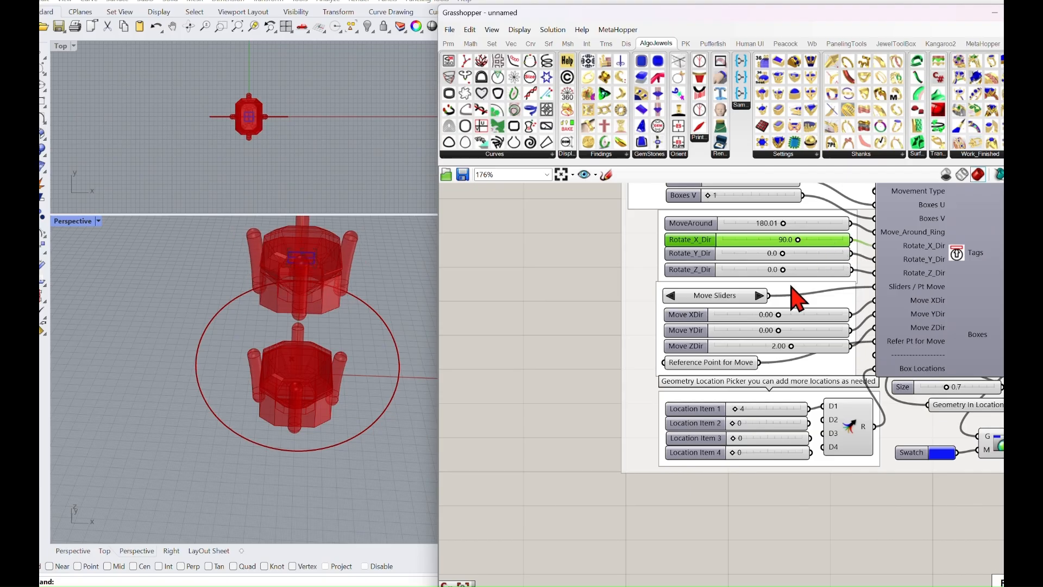
right_click_drag(363, 405, 288, 303)
scroll(638, 291, "down", 3)
left_click_drag(680, 275, 677, 296)
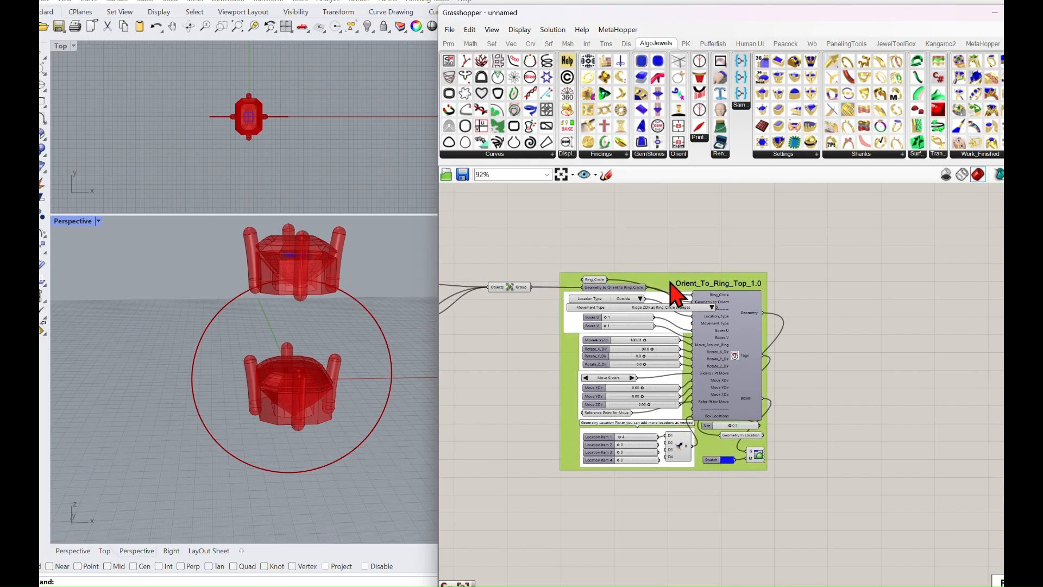
- Turn on the preview of the ClosedCrv parameter that carries the offset girdle curve into ArcsFromThreeClosedCrvs_1.0
right_click_drag(493, 388, 736, 319)
scroll(736, 319, "down", 3)
right_click_drag(641, 255, 712, 307)
right_click_drag(598, 255, 565, 323)
scroll(525, 329, "up", 2)
scroll(594, 309, "up", 3)
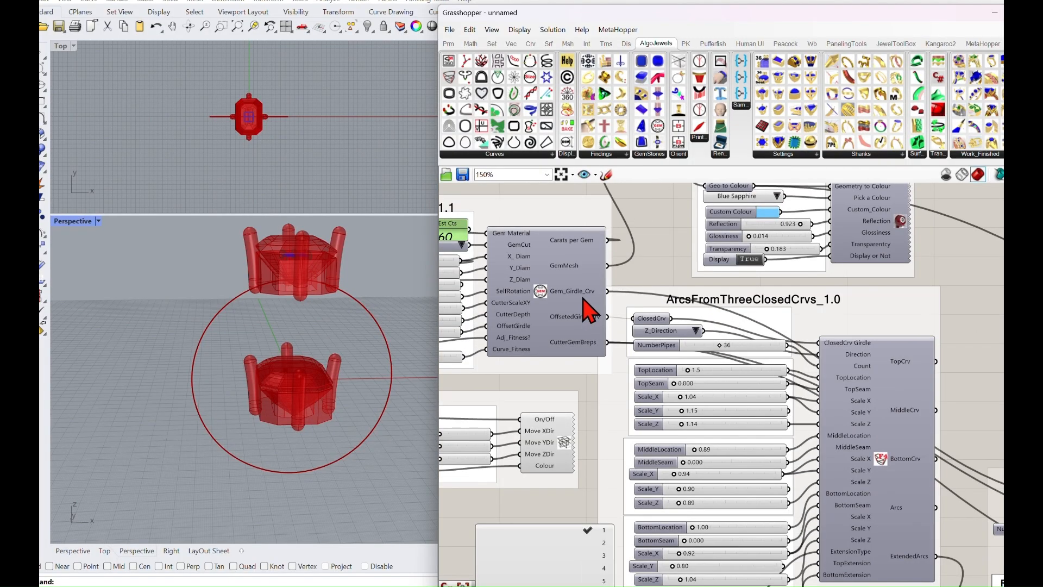
mouse_move(578, 291)
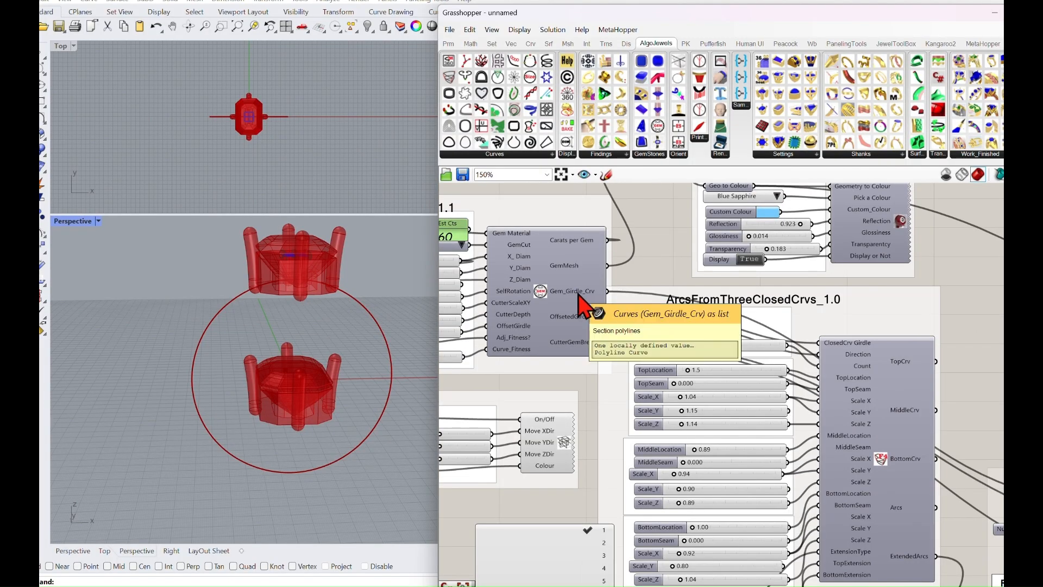
left_click_drag(608, 317, 645, 320)
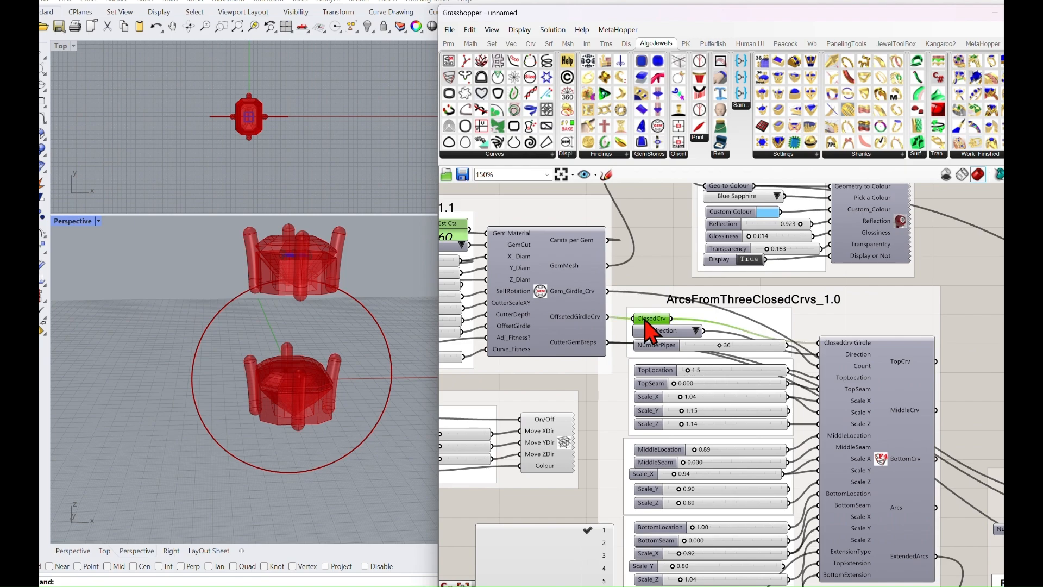
middle_click(645, 321)
left_click(668, 293)
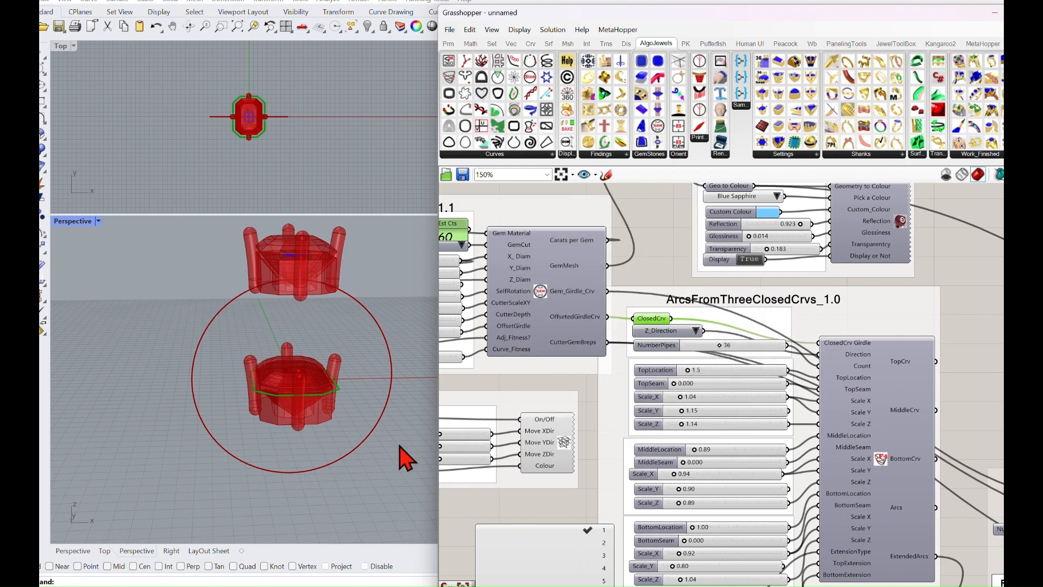
- Connect the gem's girdle curve to the Objects input of the Group component alongside the other geometry
scroll(545, 296, "down", 4)
left_click_drag(542, 271, 923, 416)
scroll(344, 279, "up", 5)
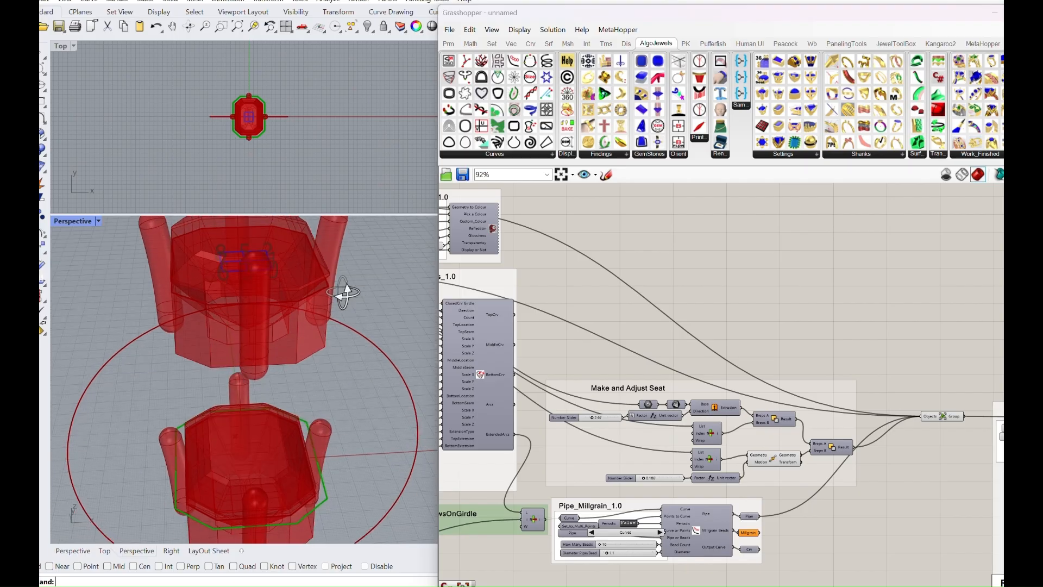
right_click_drag(793, 349, 714, 333)
scroll(701, 358, "up", 3)
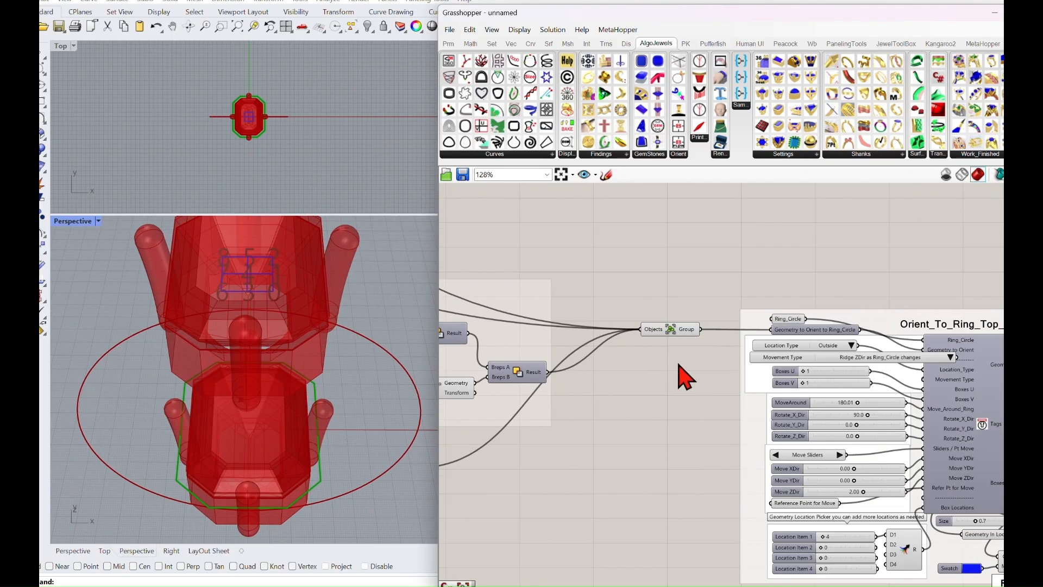
- Turn off the preview of the Group component that feeds Orient_To_Ring_Top_1.0
left_click(674, 324)
right_click_drag(750, 402, 728, 376)
left_click(664, 318)
left_click(664, 311)
middle_click(664, 310)
left_click(697, 274)
left_click_drag(736, 299, 706, 296)
left_click(672, 313)
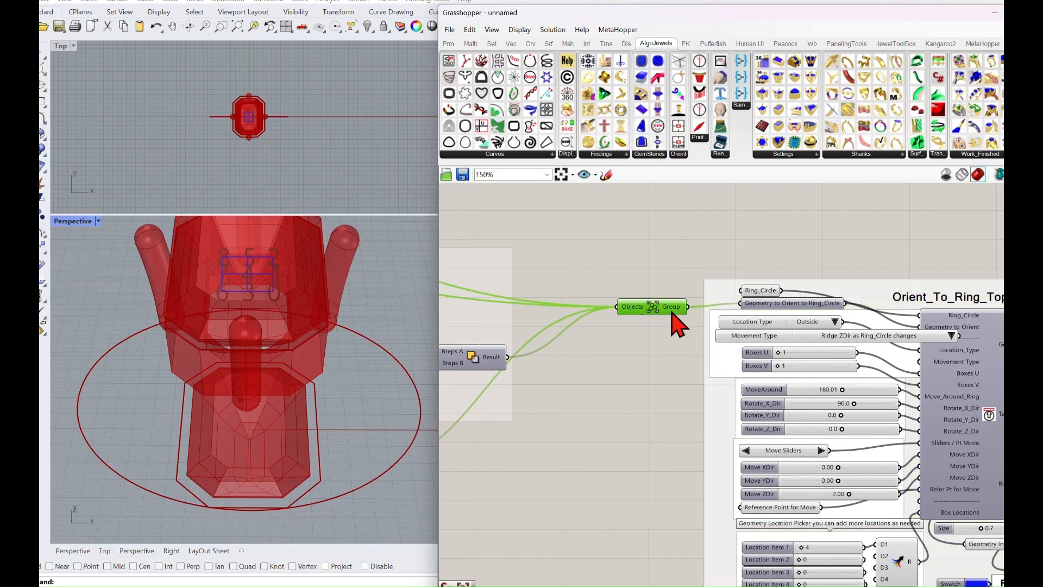
- Add the Group component to the Orient_To_Ring_Top_1.0 canvas group
right_click(708, 302)
left_click(743, 378)
left_click_drag(686, 419, 673, 433)
scroll(719, 368, "down", 3)
right_click_drag(787, 267, 687, 245)
left_click_drag(596, 396, 591, 429)
right_click_drag(709, 303, 618, 290)
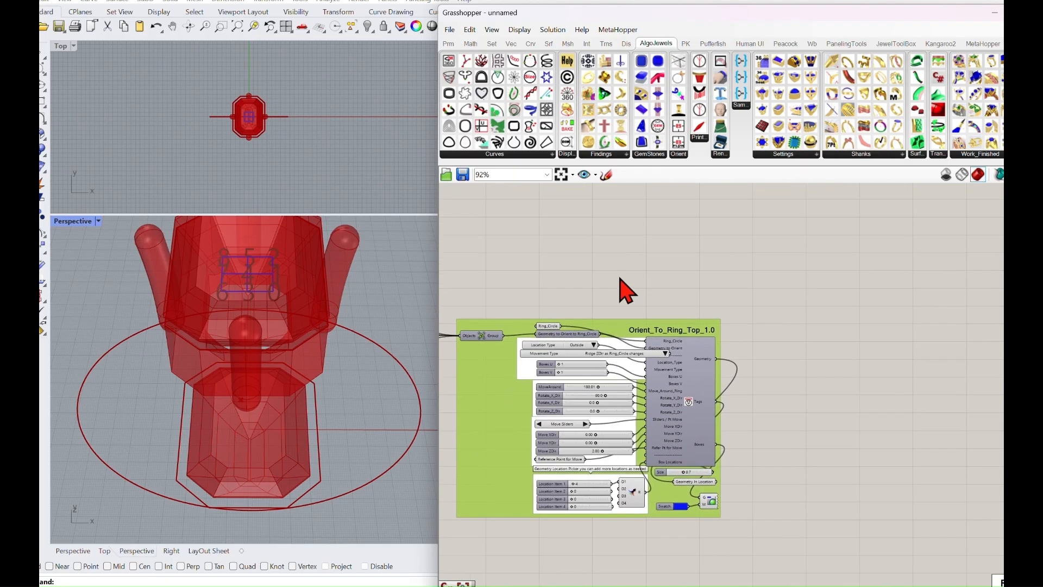
- Place the Sort_Display_1.0 definition on the canvas beside the Orient_To_Ring_Top_1.0 group
left_click_drag(635, 116, 667, 164)
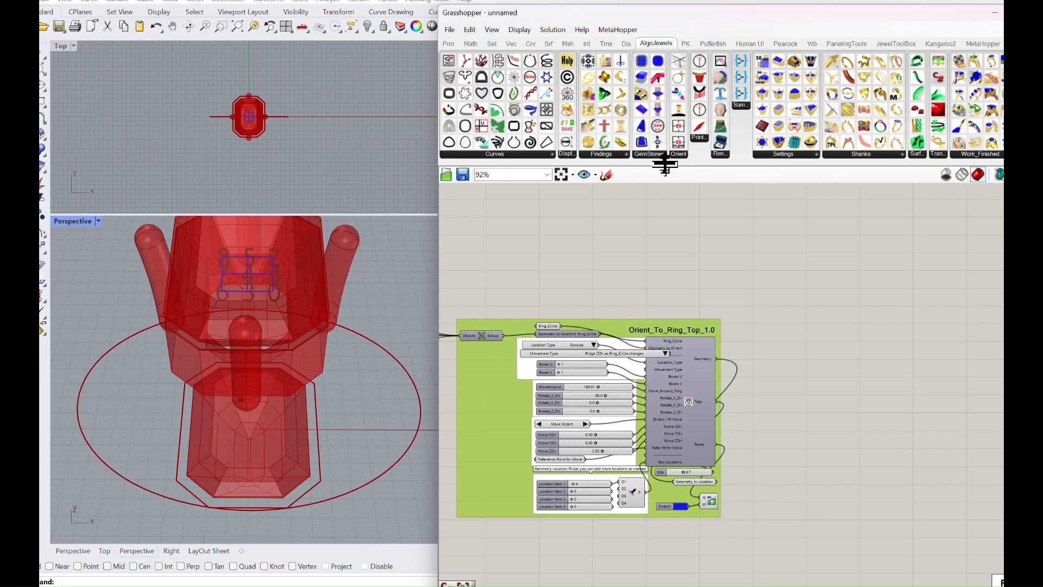
left_click(567, 154)
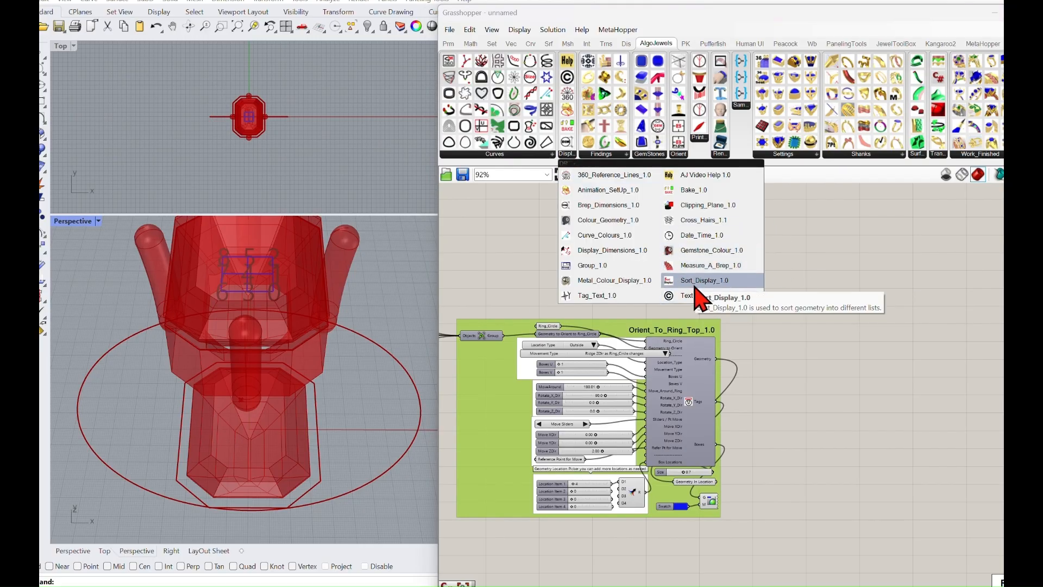
left_click_drag(696, 287, 707, 289)
left_click_drag(772, 383, 771, 383)
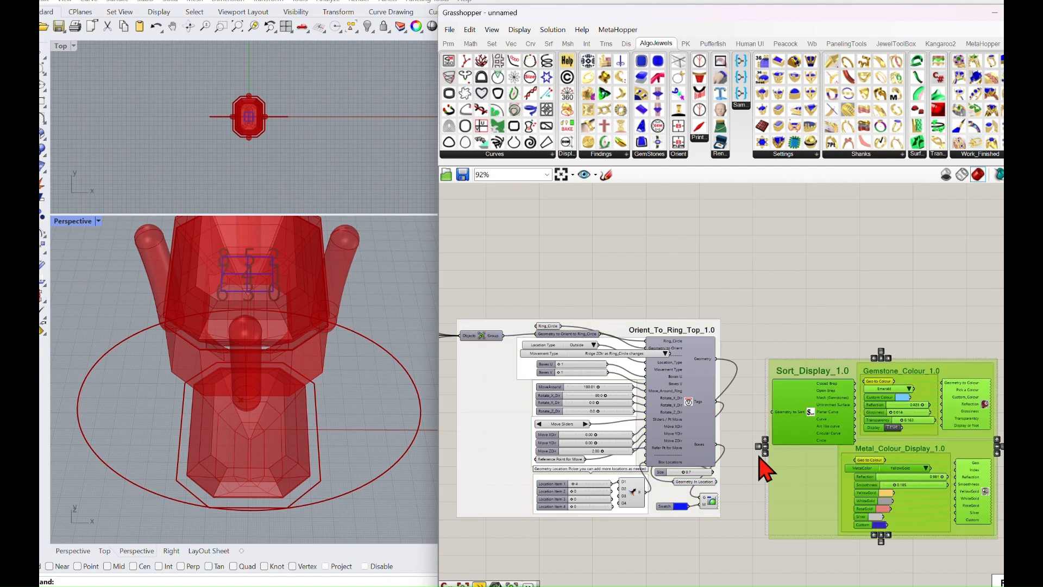
- Move the Geometry In Location parameter above the Orient_To_Ring_Top_1.0 title and shift the Sort_Display_1.0 group further away from it
scroll(759, 456, "up", 3)
left_click_drag(674, 500, 766, 237)
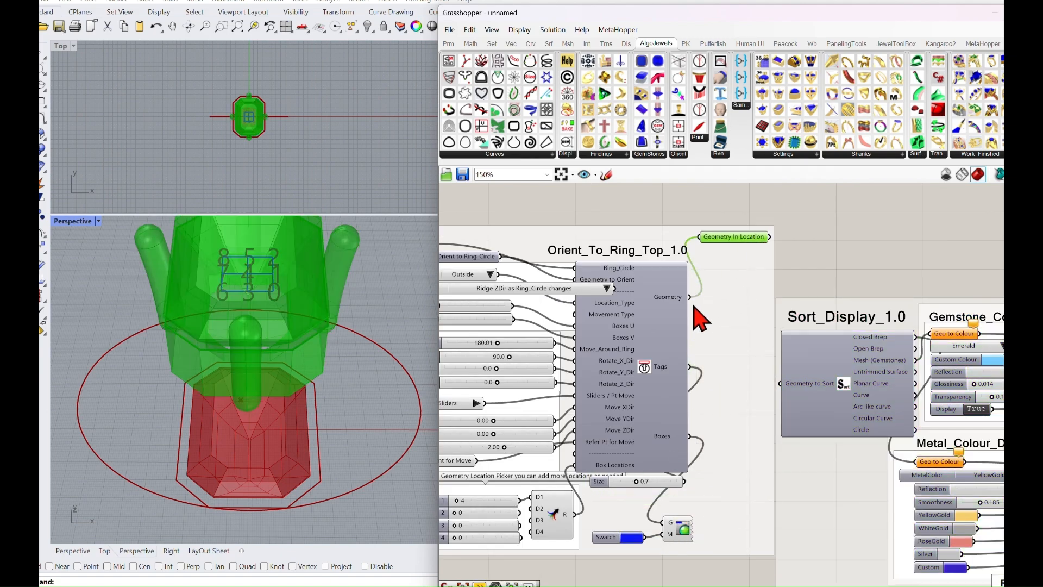
right_click_drag(779, 270, 635, 218)
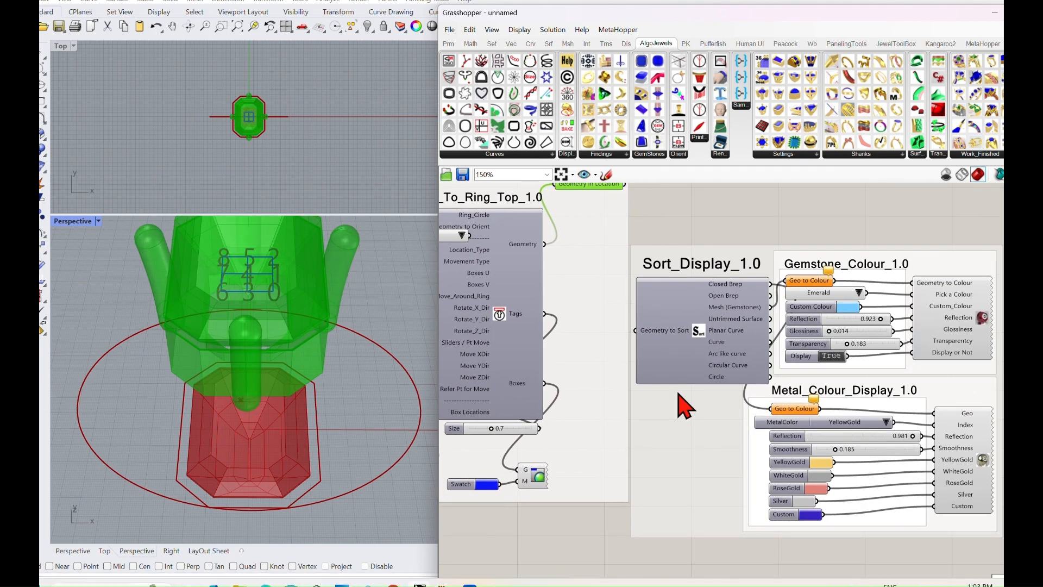
left_click_drag(688, 440, 808, 388)
left_click(733, 335)
- Add an Ungroup component and wire it between the Orient_To_Ring_Top_1.0 Geometry output and the Geometry to Sort input
right_click_drag(690, 298, 706, 366)
double_click(694, 356)
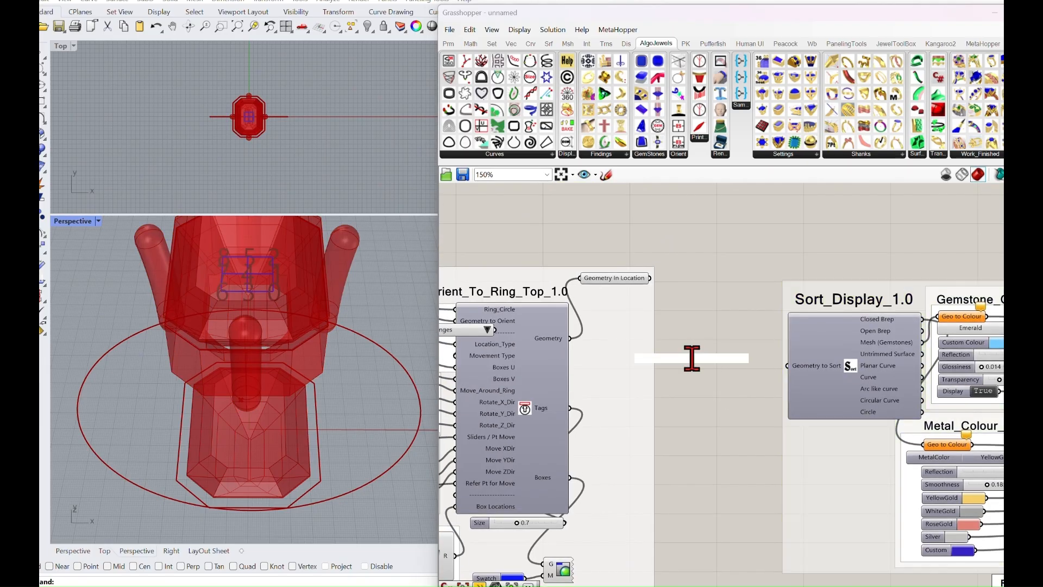
type("ung")
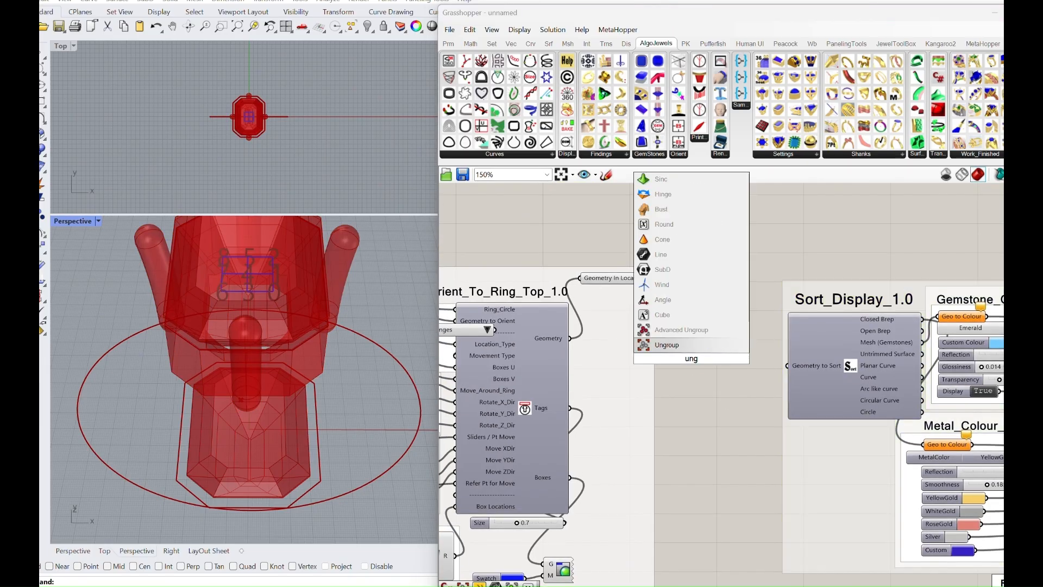
key("Return")
left_click_drag(572, 335, 660, 358)
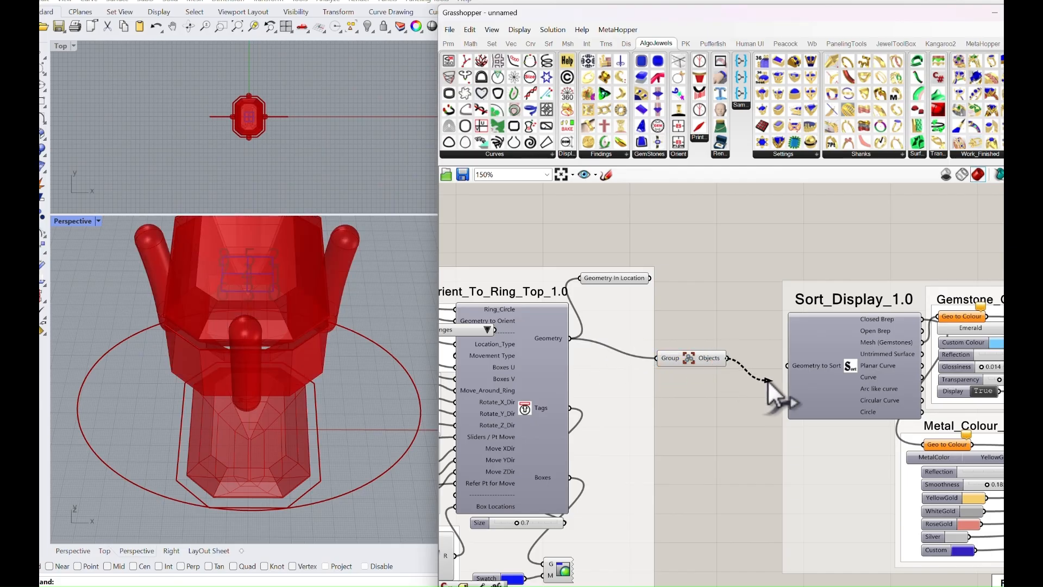
left_click_drag(784, 371, 785, 370)
- Turn off the preview of the Ungroup component
left_click_drag(702, 365, 705, 358)
middle_click(705, 356)
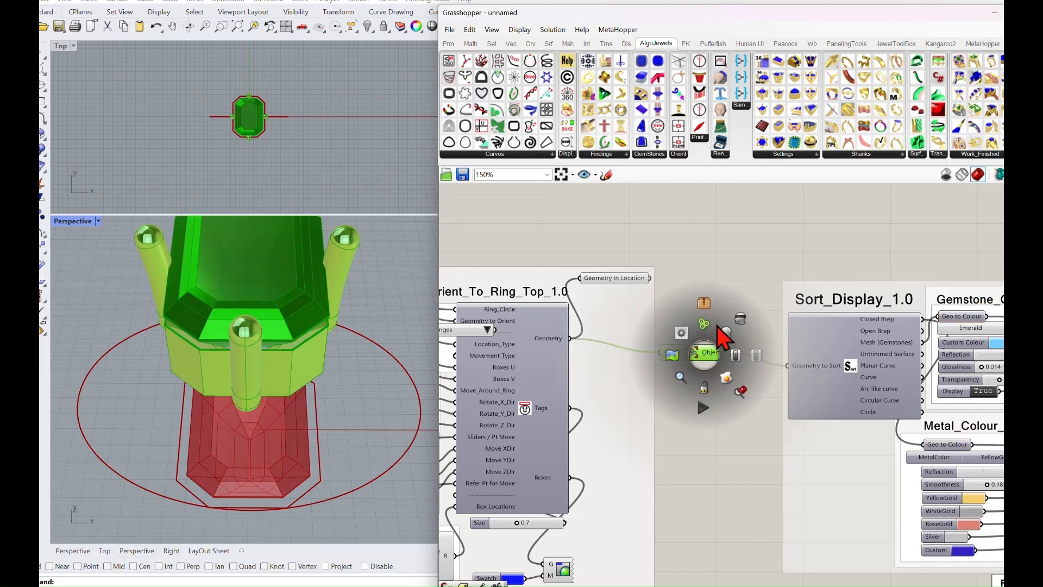
left_click(739, 312)
- Delete the Geometry In Location parameter from the Orient_To_Ring_Top_1.0 group
left_click(624, 278)
middle_click(625, 278)
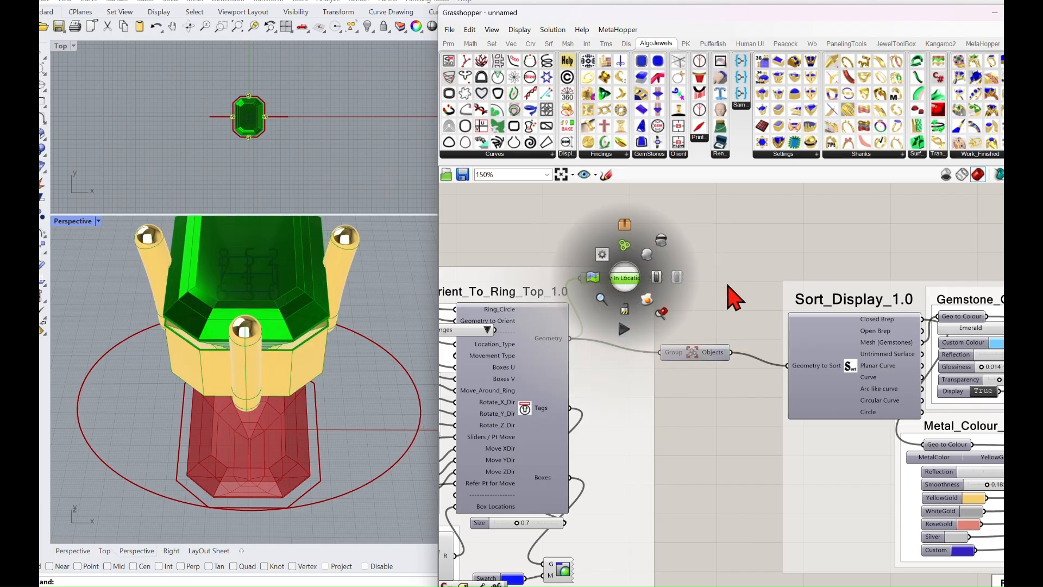
left_click(725, 288)
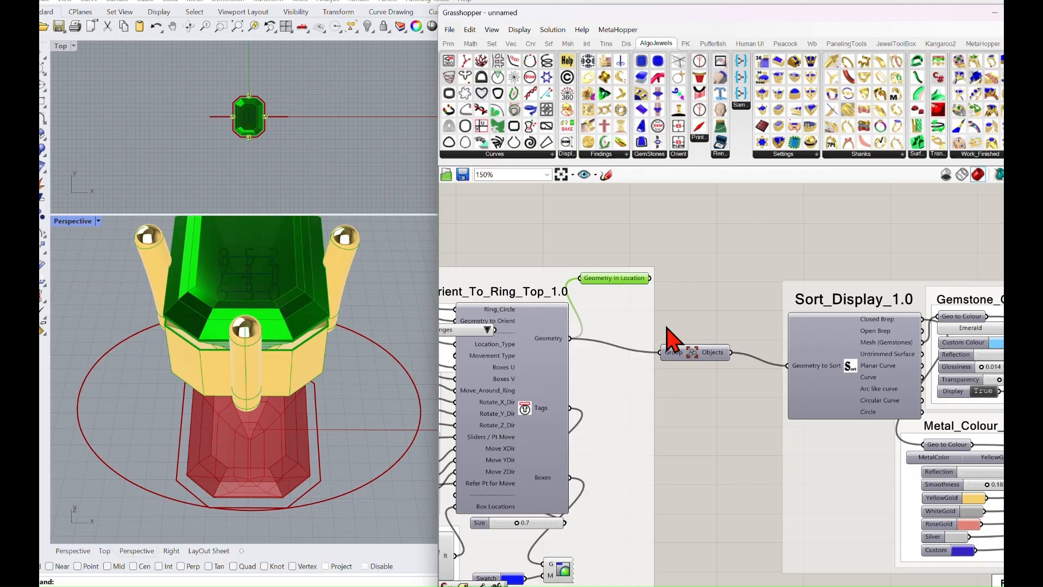
key("Delete")
- Add the Ungroup component to the Sort_Display_1.0 group and move that group closer to Orient_To_Ring_Top_1.0
left_click_drag(674, 359, 707, 372)
right_click(806, 462)
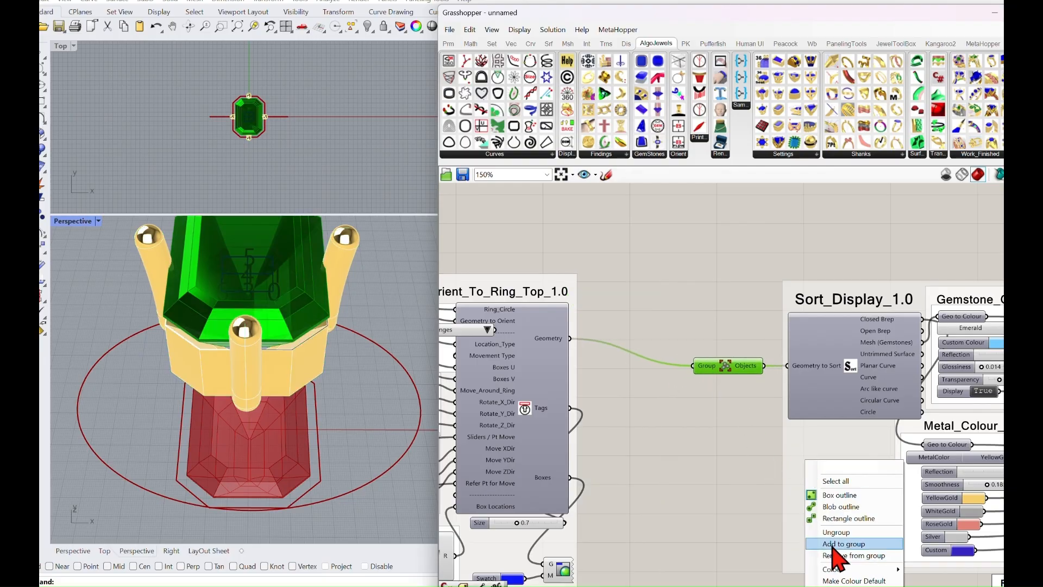
left_click(832, 546)
left_click_drag(807, 496, 720, 466)
- Flatten the Geometry to Sort input of the Sort_Display_1.0 component
right_click_drag(416, 346, 378, 282)
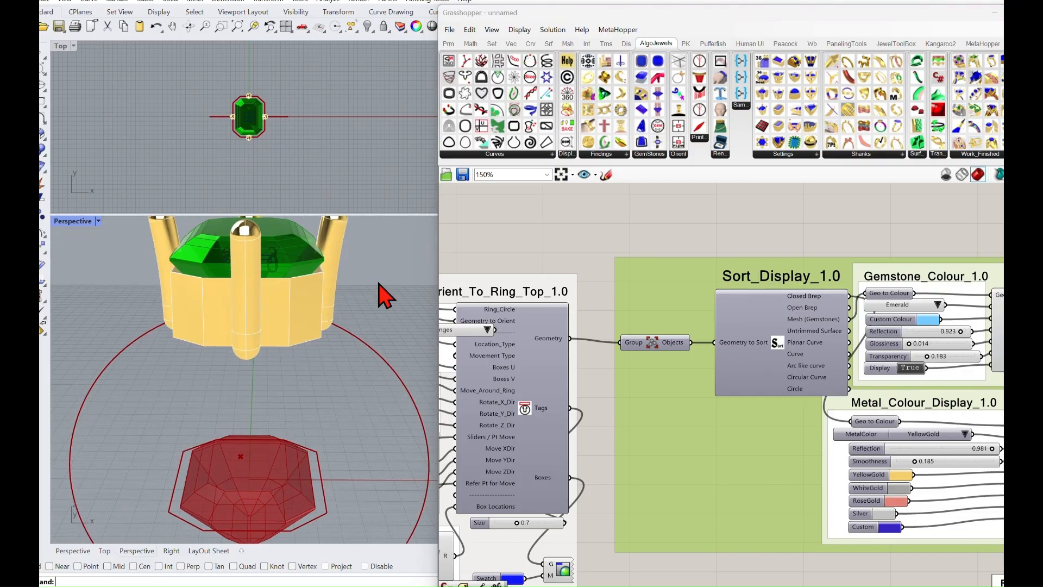
scroll(687, 357, "down", 2)
left_click(704, 371)
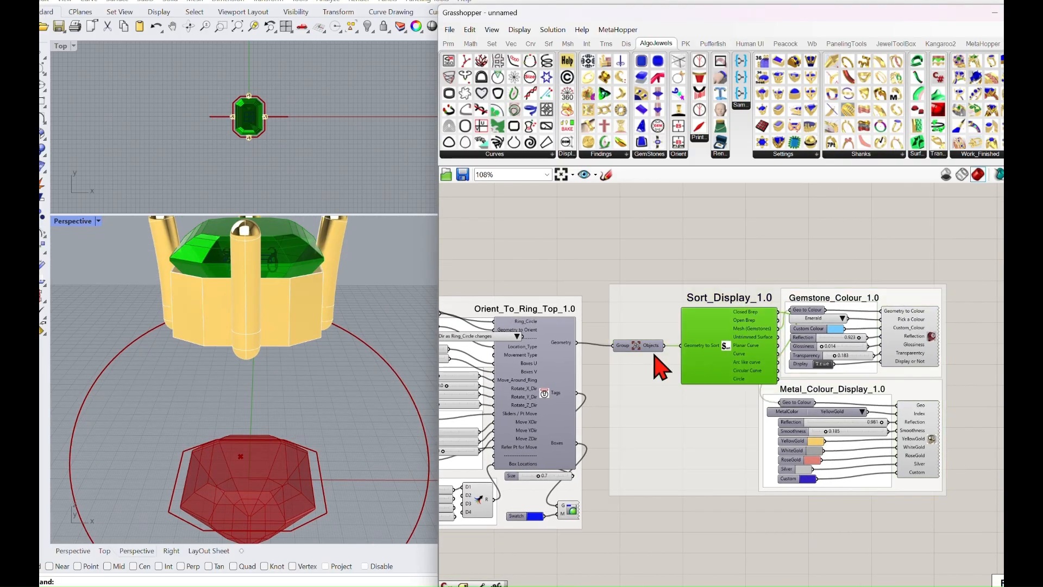
right_click(688, 348)
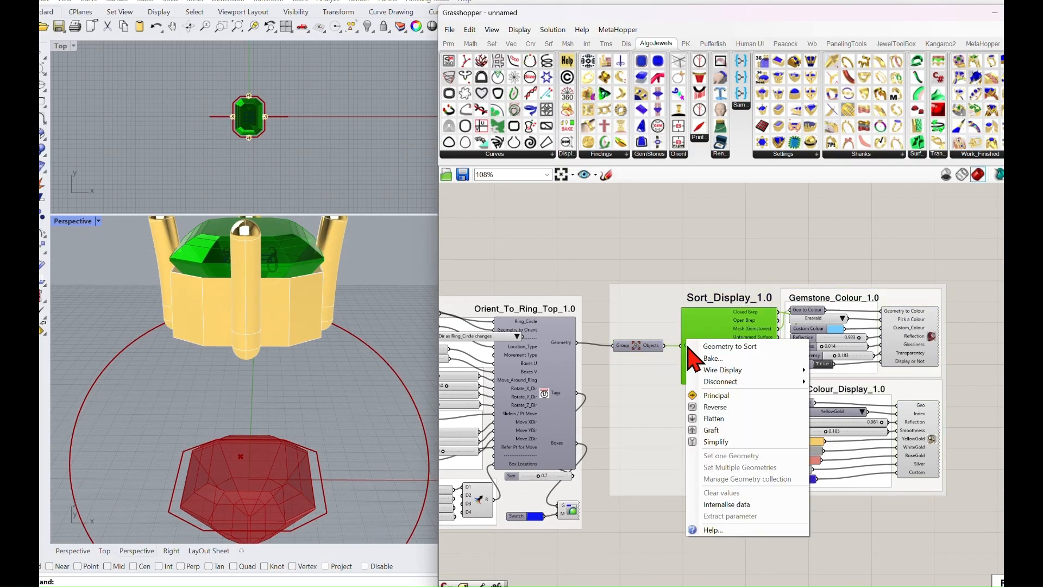
left_click(660, 351)
right_click(691, 350)
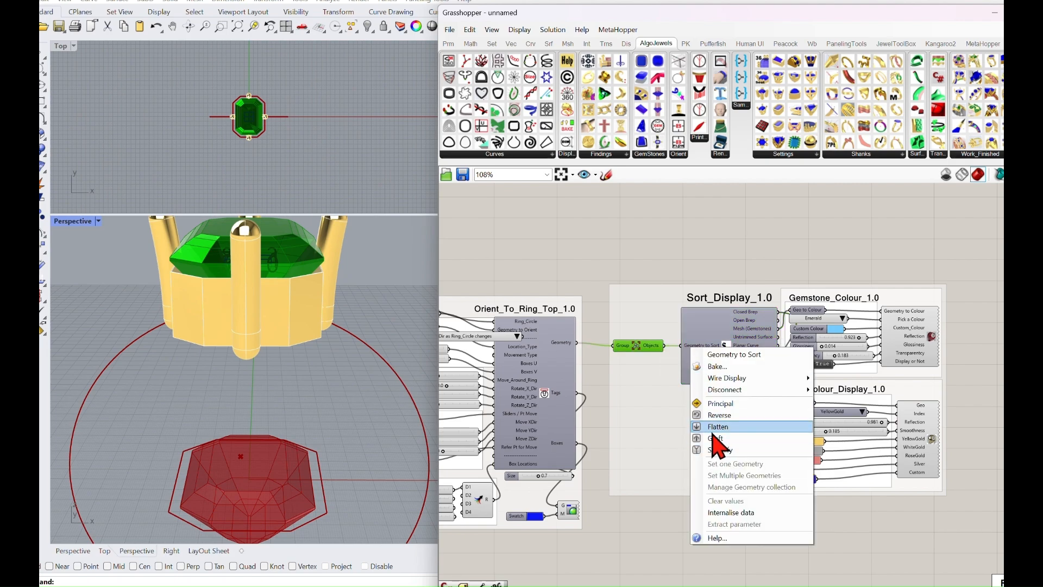
left_click(712, 420)
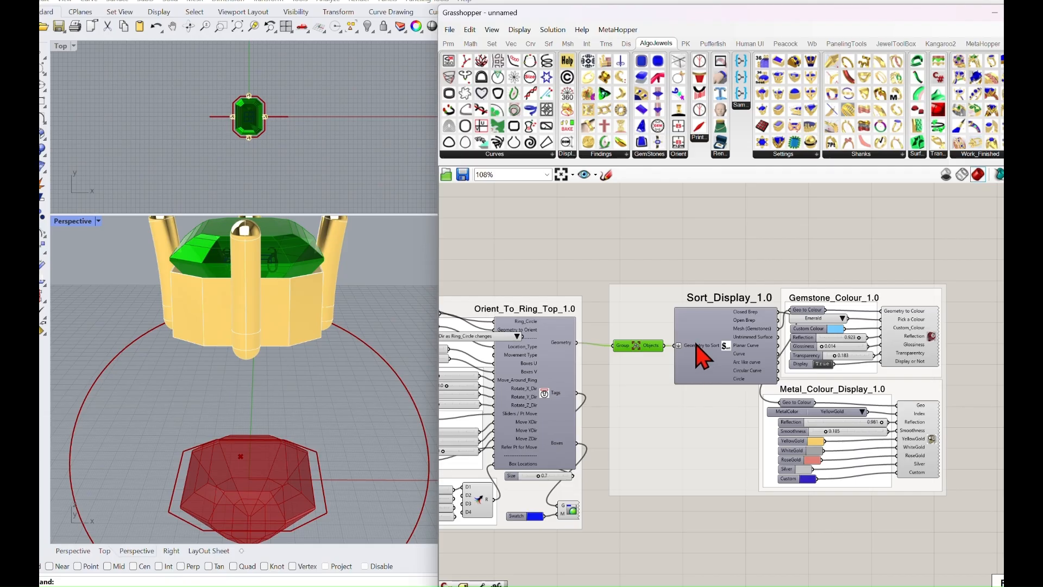
- Move the Sort_Display_1.0 group slightly away from Orient_To_Ring_Top_1.0 and shift its Ungroup component a little away from the sorting component
mouse_move(702, 360)
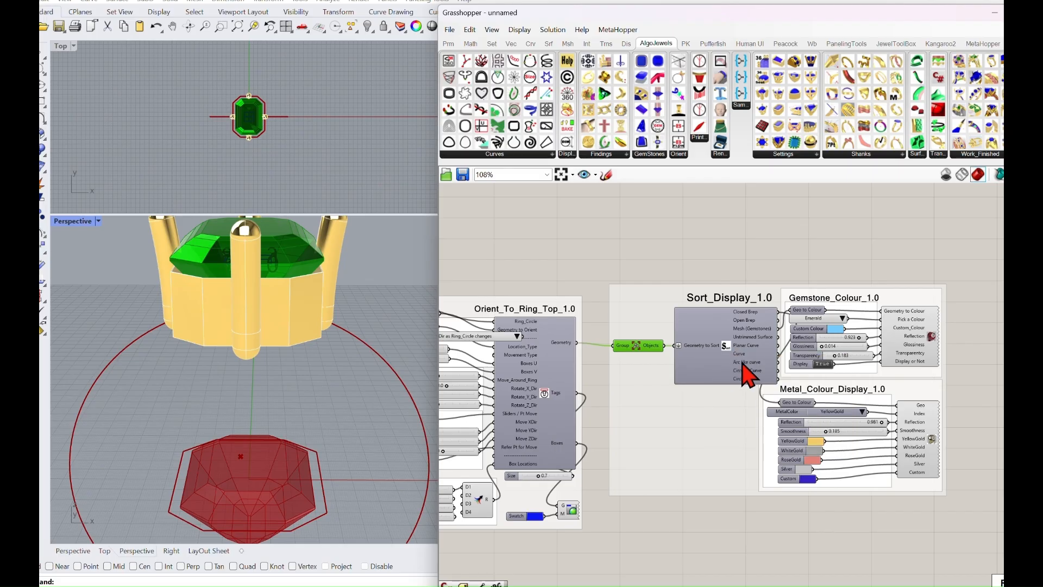
scroll(747, 375, "up", 3)
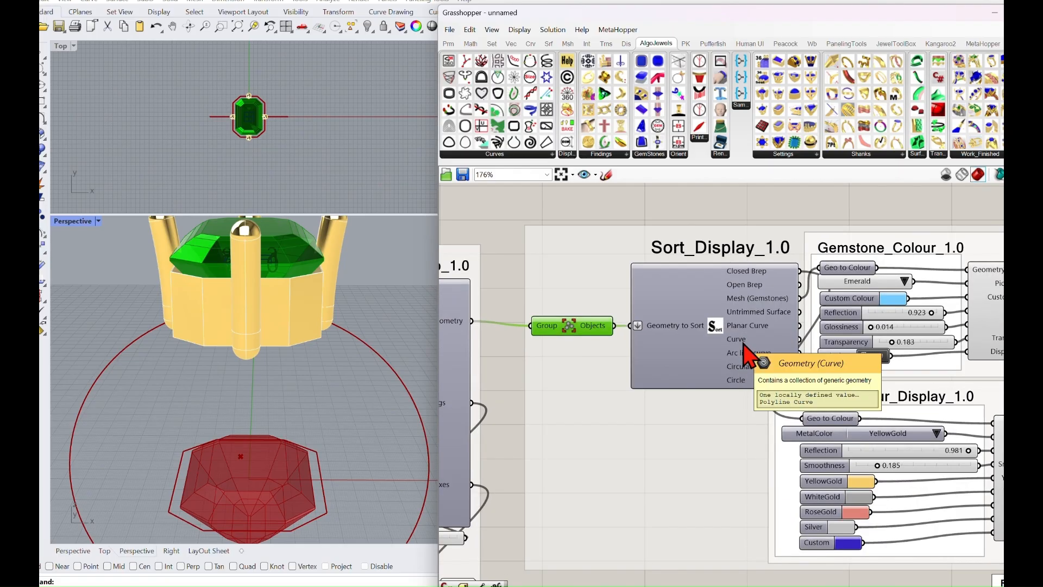
scroll(750, 359, "down", 2)
left_click(755, 364)
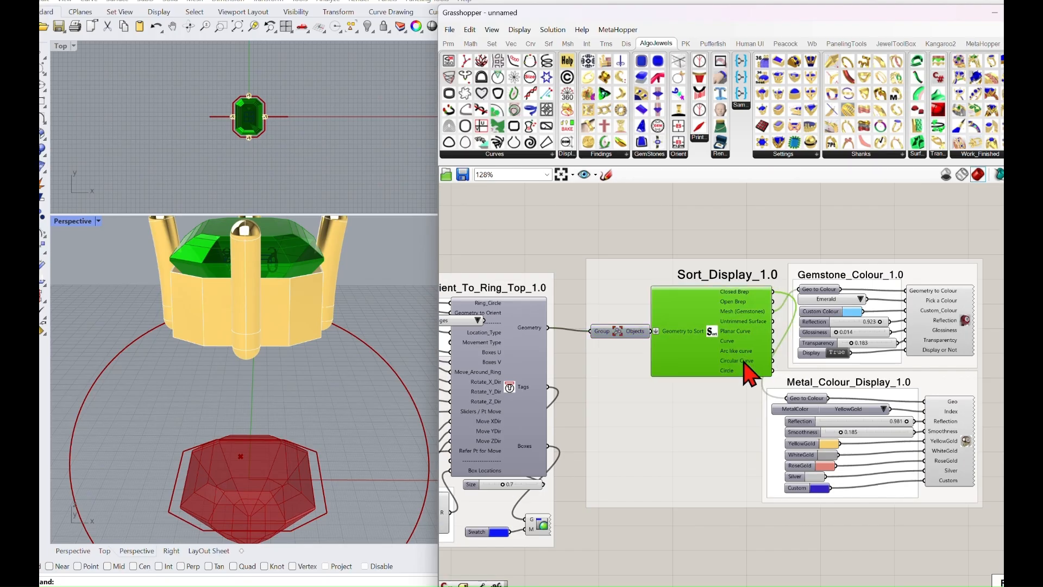
right_click_drag(777, 386, 777, 294)
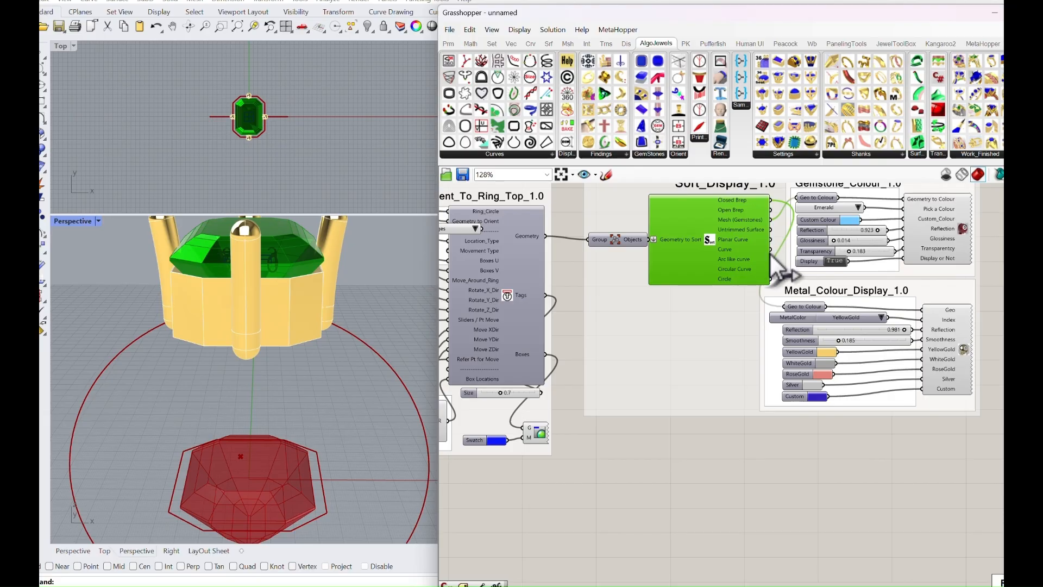
left_click_drag(708, 332, 742, 339)
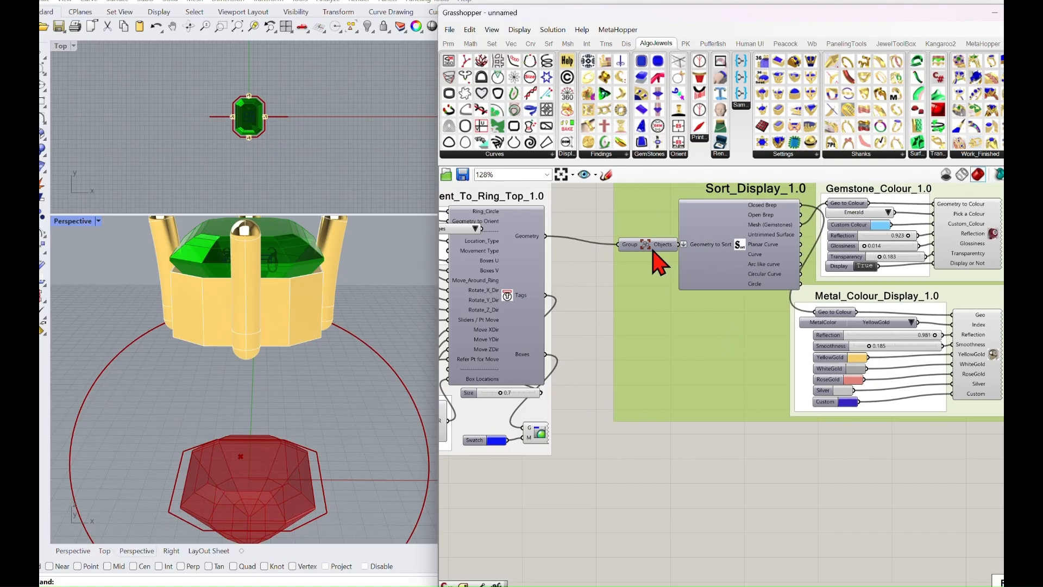
left_click_drag(659, 263, 651, 263)
- Add a Curve parameter below the Sort_Display_1.0 group and feed it the Planar Curve, Curve and Circular Curve outputs together
left_click(450, 45)
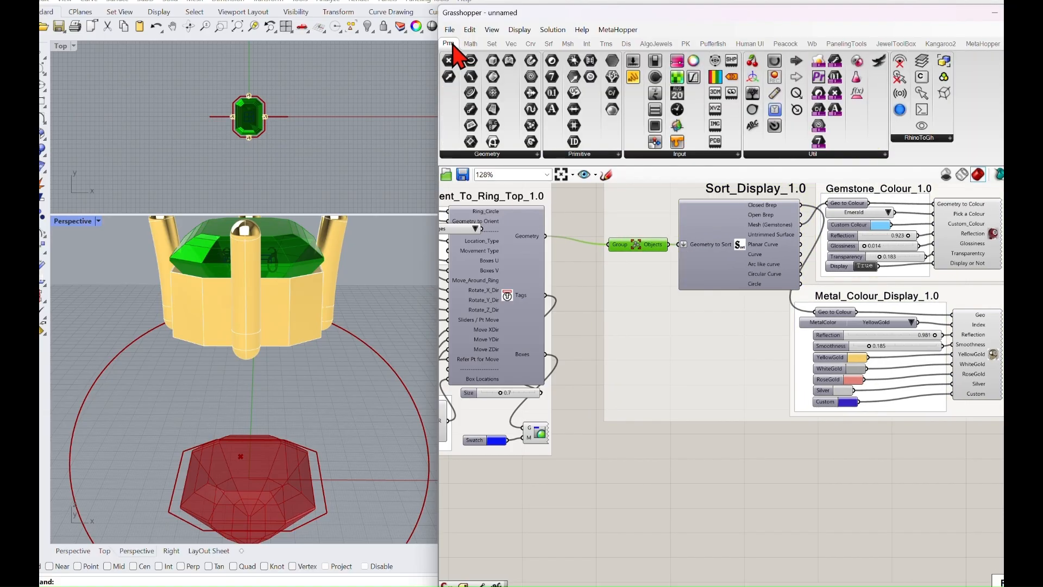
left_click_drag(471, 108, 554, 208)
left_click_drag(820, 461, 818, 457)
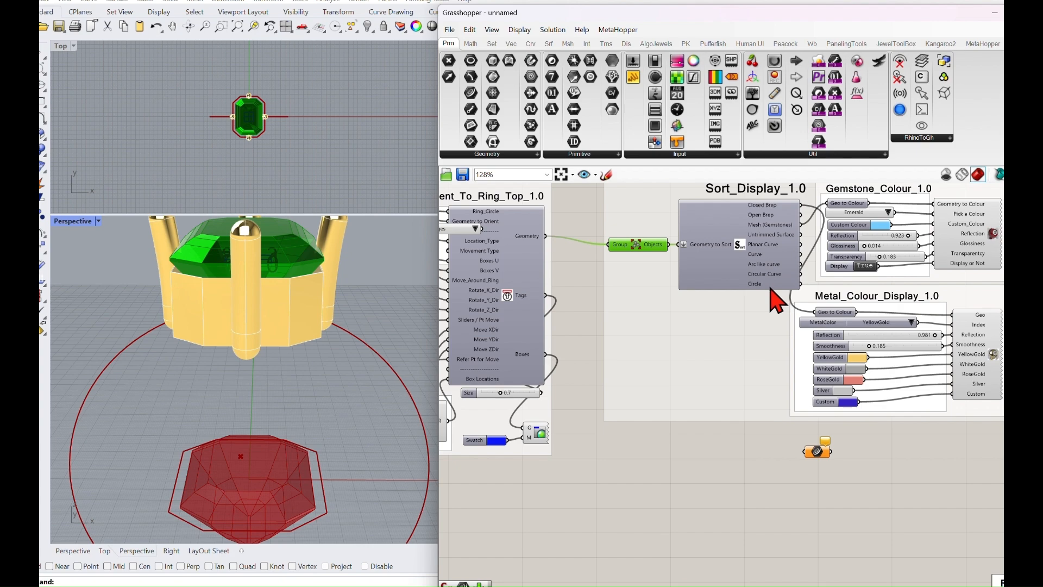
mouse_move(767, 270)
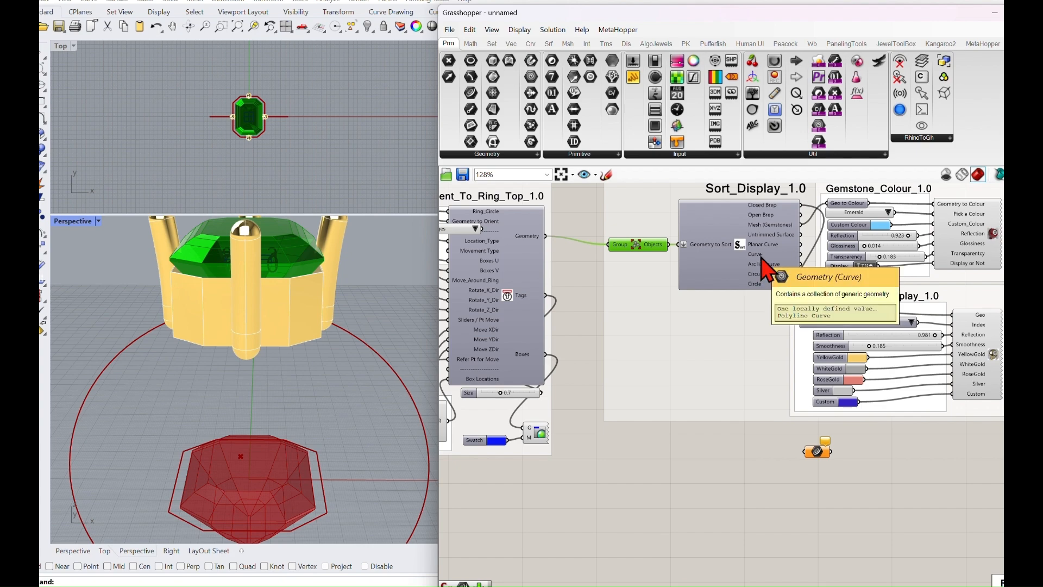
left_click_drag(801, 244, 800, 458)
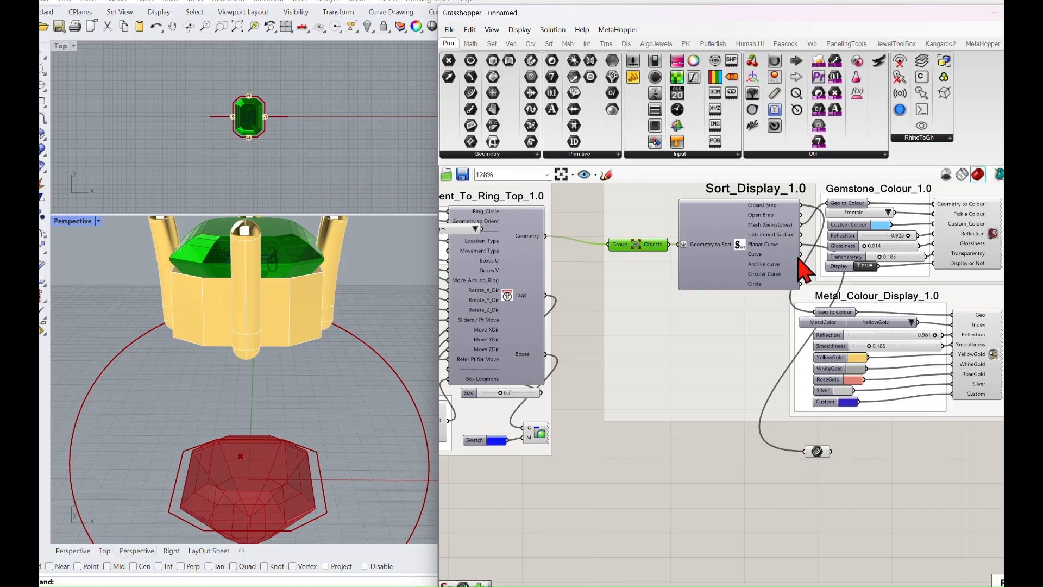
left_click_drag(801, 254, 801, 455, "shift")
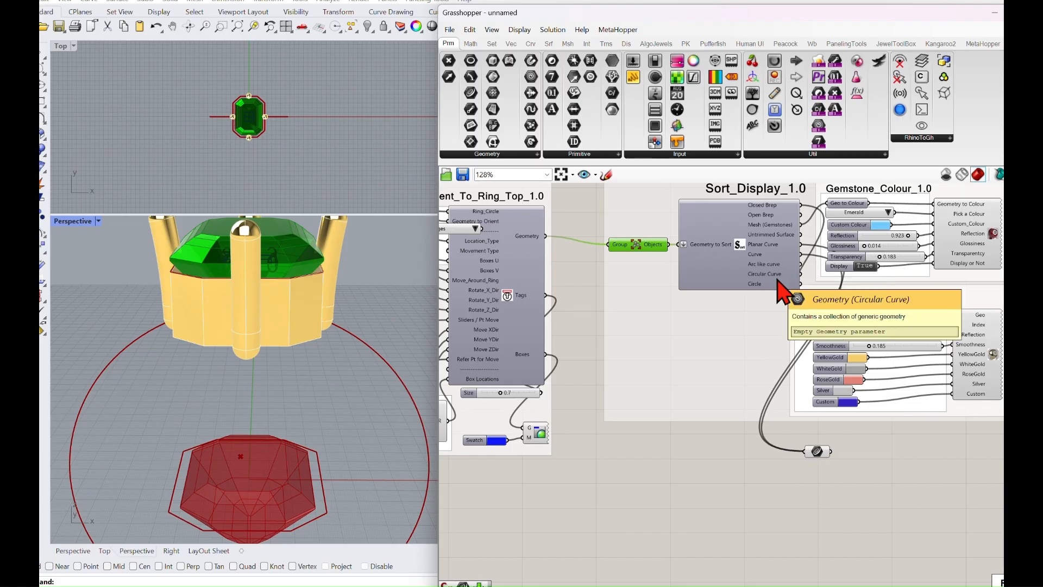
left_click_drag(801, 274, 809, 312)
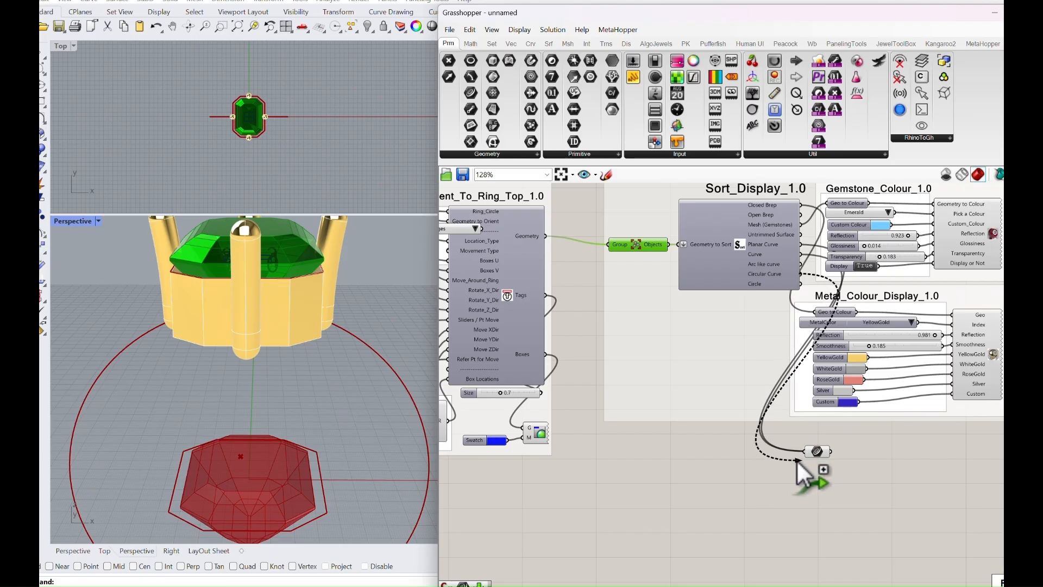
- Rename the new Curve parameter to "Off set girdle Curve" and move it to clear space below the groups
left_click(819, 455)
left_click_drag(819, 458, 778, 489)
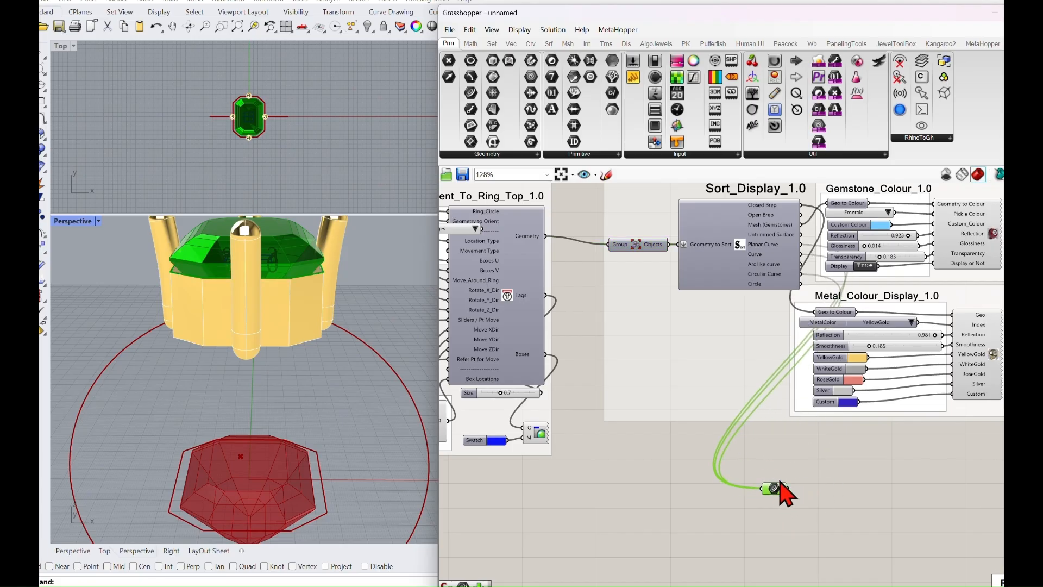
right_click_drag(778, 489, 711, 282)
right_click(704, 291)
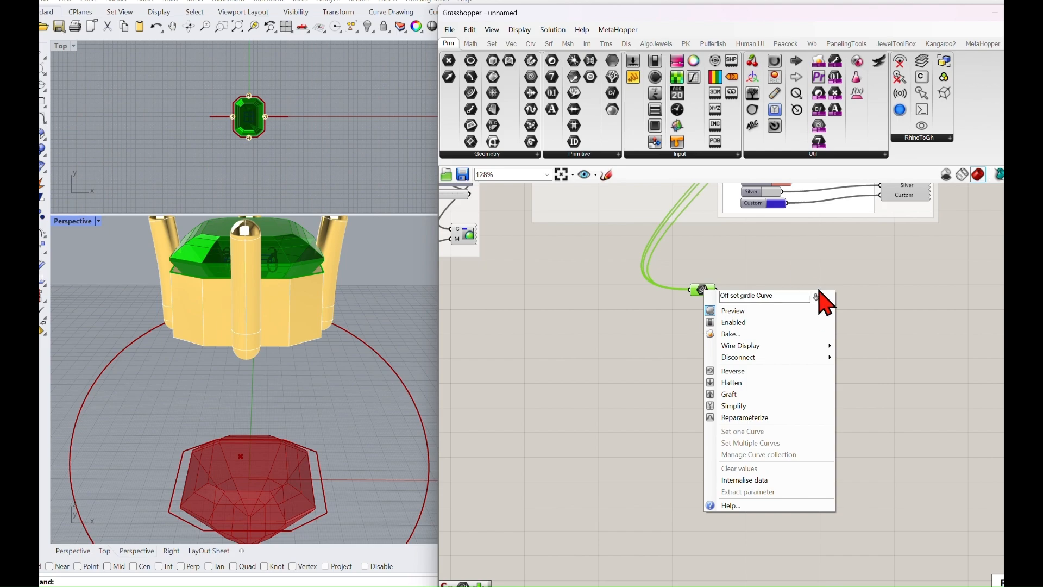
left_click(798, 279)
left_click_drag(715, 292, 645, 287)
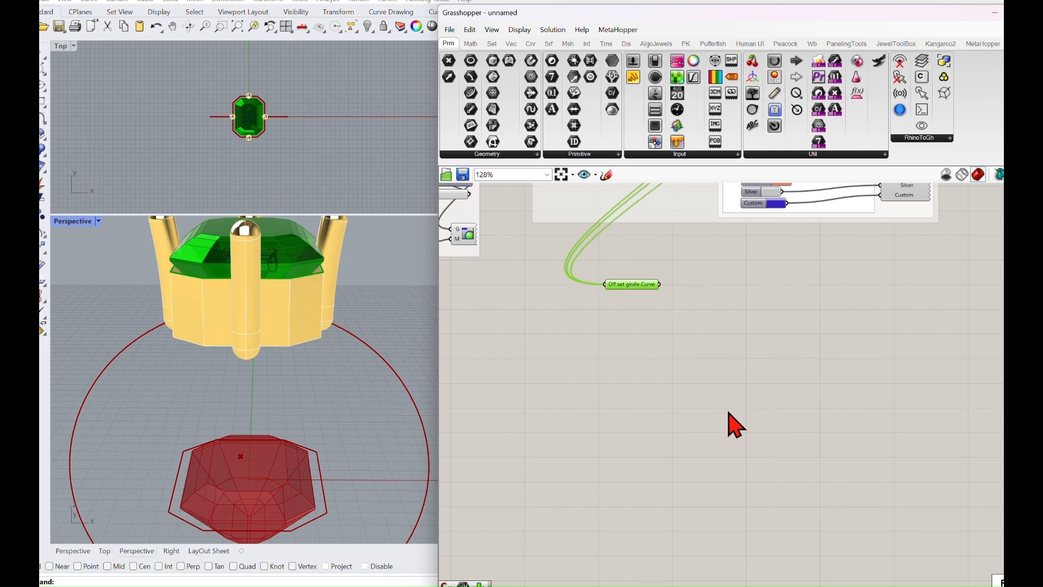
- Add a Scale NU component beside the Off set girdle Curve parameter and connect that curve to its Geometry input
double_click(712, 345)
type("scal")
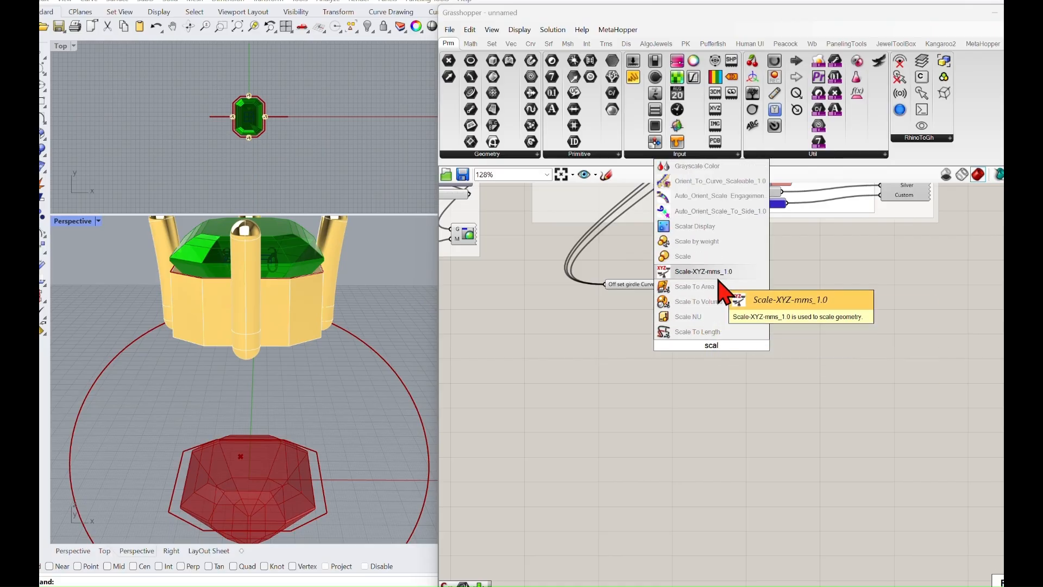
left_click(713, 318)
left_click_drag(715, 357, 741, 319)
left_click_drag(659, 285, 695, 289)
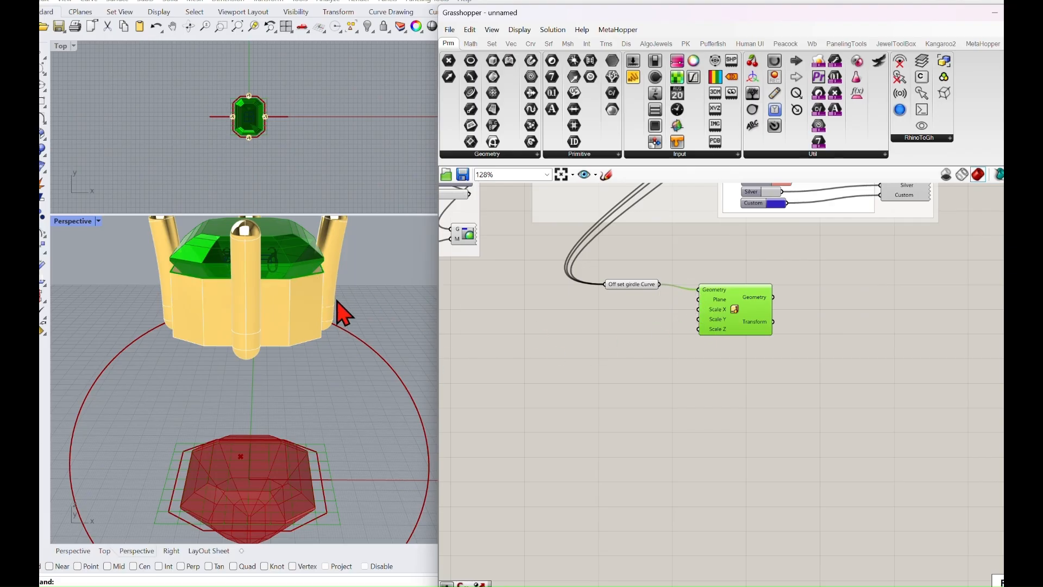
left_click_drag(740, 328, 721, 322)
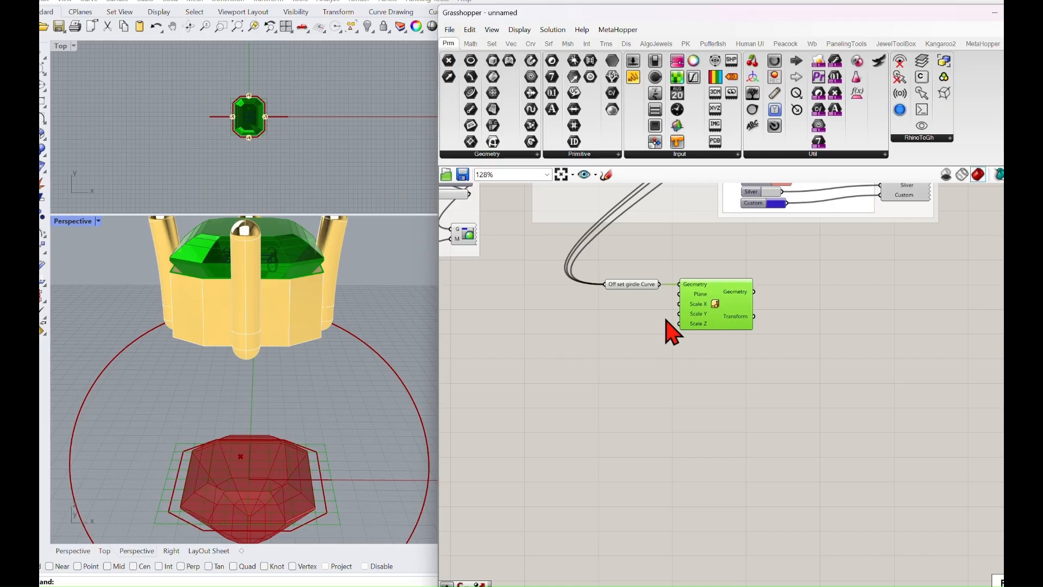
- Drive both Scale X and Scale Y of the Scale NU component with a new number slider set to 1.8
double_click(605, 332)
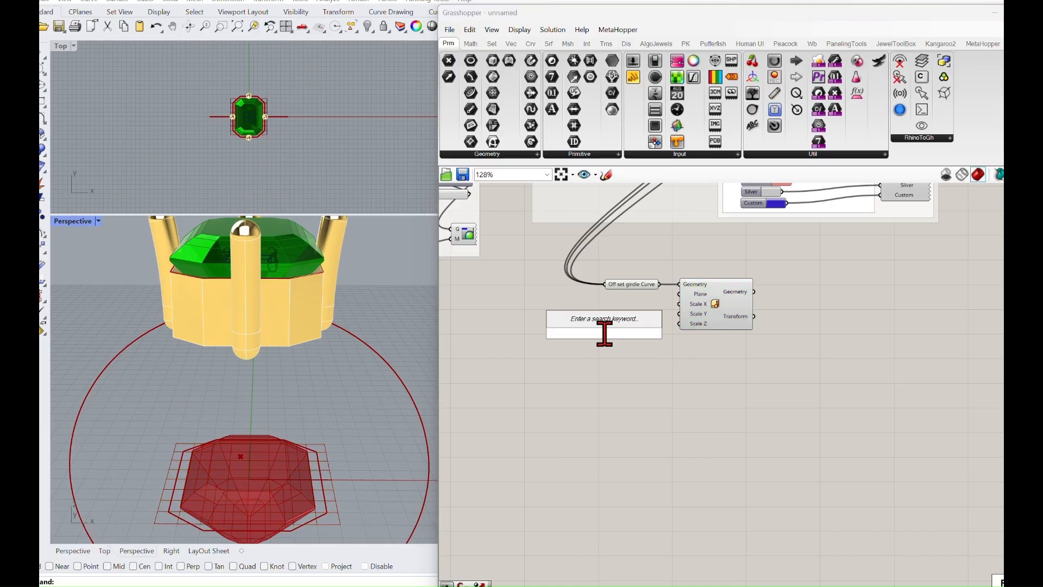
type("2.1")
key("Return")
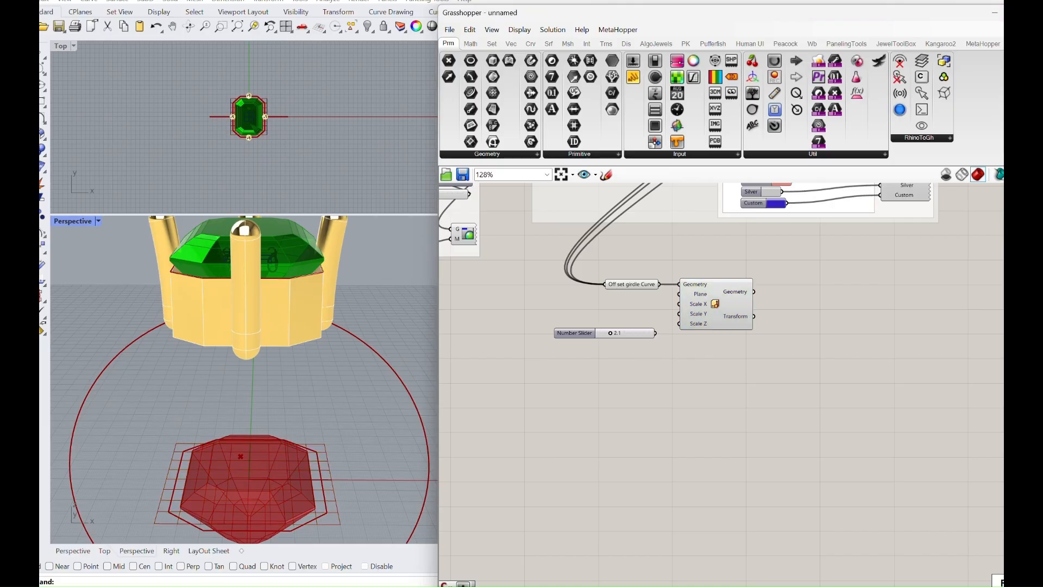
left_click_drag(633, 329, 706, 341)
left_click_drag(624, 320, 634, 319)
mouse_move(423, 337)
right_mouse_down()
mouse_move(372, 292)
mouse_move(356, 366)
mouse_move(426, 368)
mouse_move(421, 338)
right_mouse_up()
scroll(580, 352, "up", 3)
left_click_drag(640, 301, 638, 305)
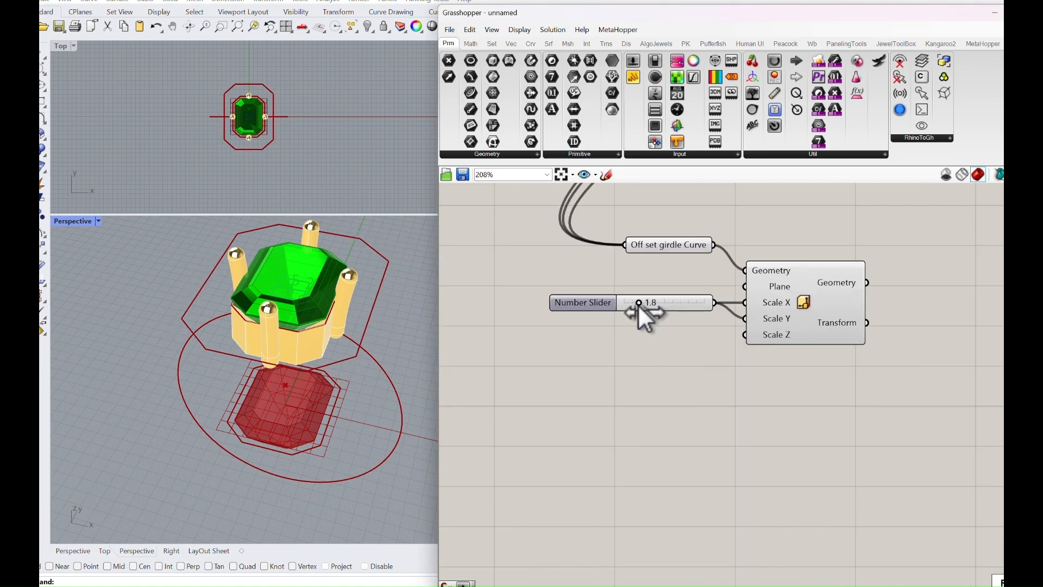
right_click_drag(383, 375, 405, 337)
- Add the multiplication component to the GemMesh_Cutters_1.1 group and move it clear of the dimension sliders
scroll(526, 340, "down", 5)
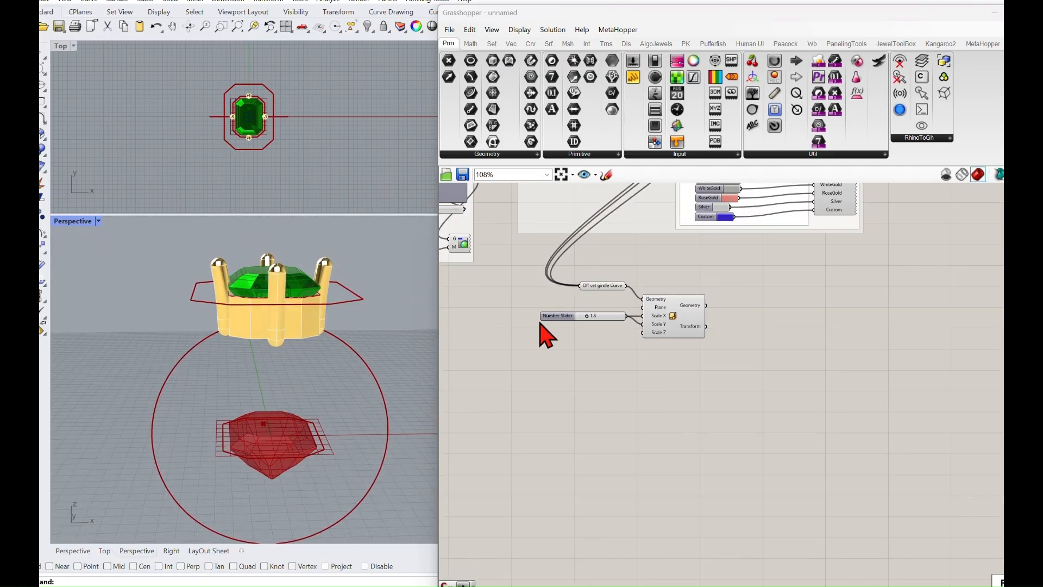
right_click_drag(535, 324, 625, 387)
scroll(626, 384, "down", 2)
right_click_drag(446, 321, 734, 291)
scroll(686, 373, "up", 5)
scroll(629, 353, "up", 1)
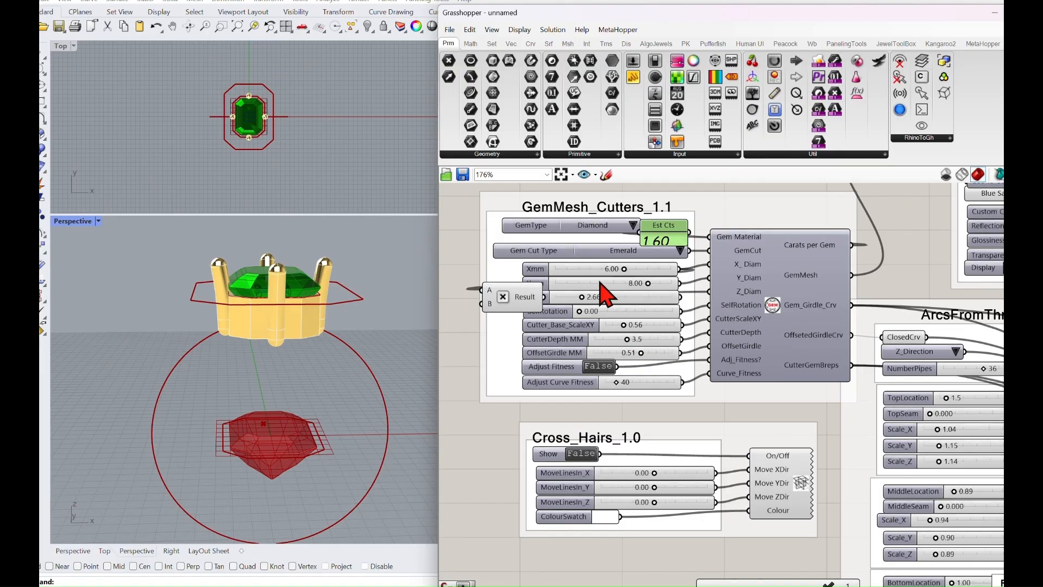
left_click(496, 308)
right_click(504, 283)
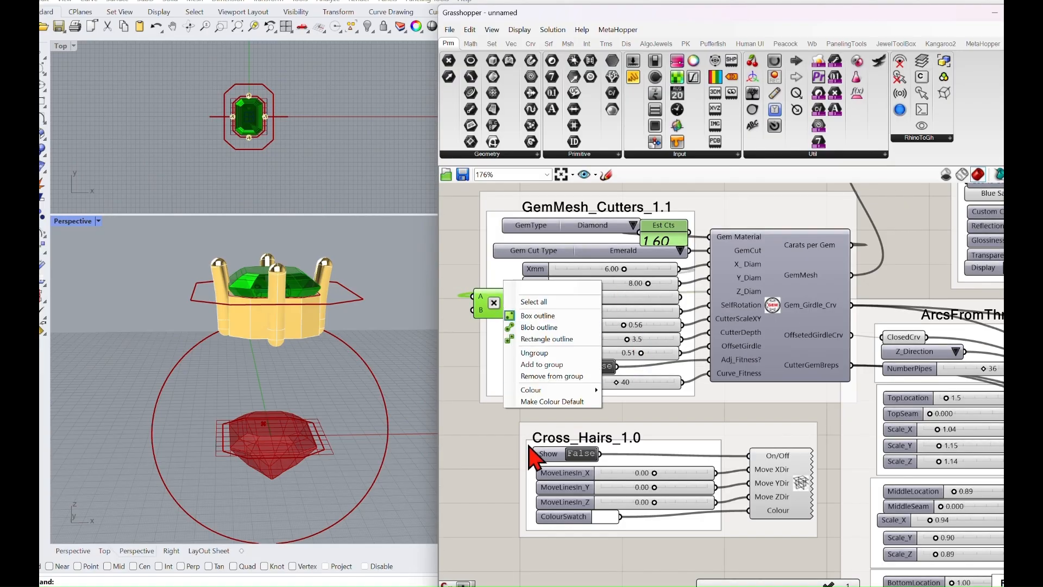
left_click(532, 363)
left_click_drag(493, 312, 470, 298)
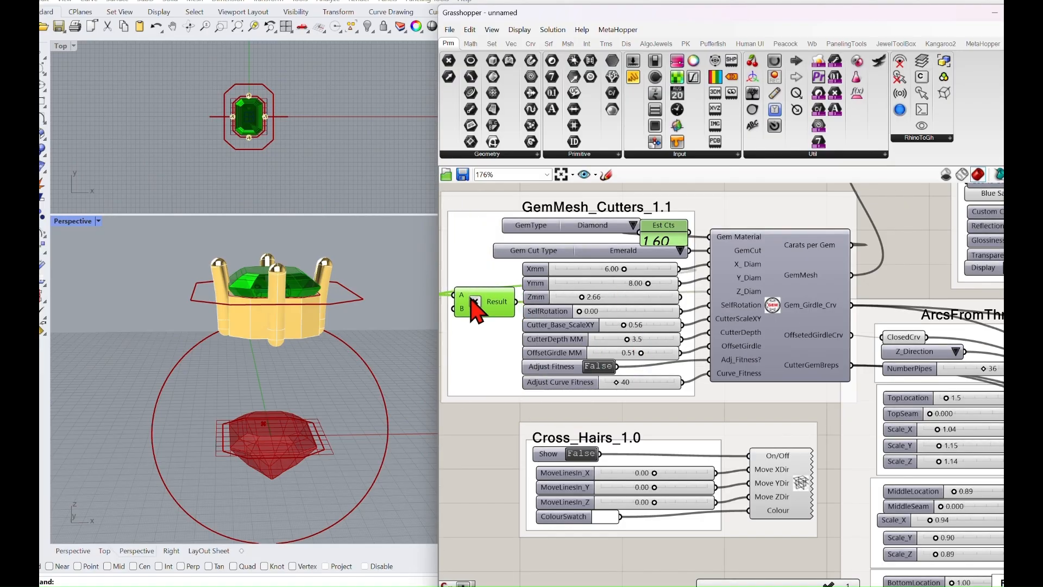
- Try the Princess and Brilliant gem cuts in GemMesh_Cutters_1.1 and set the Gem Cut Type to Oval
left_click(681, 251)
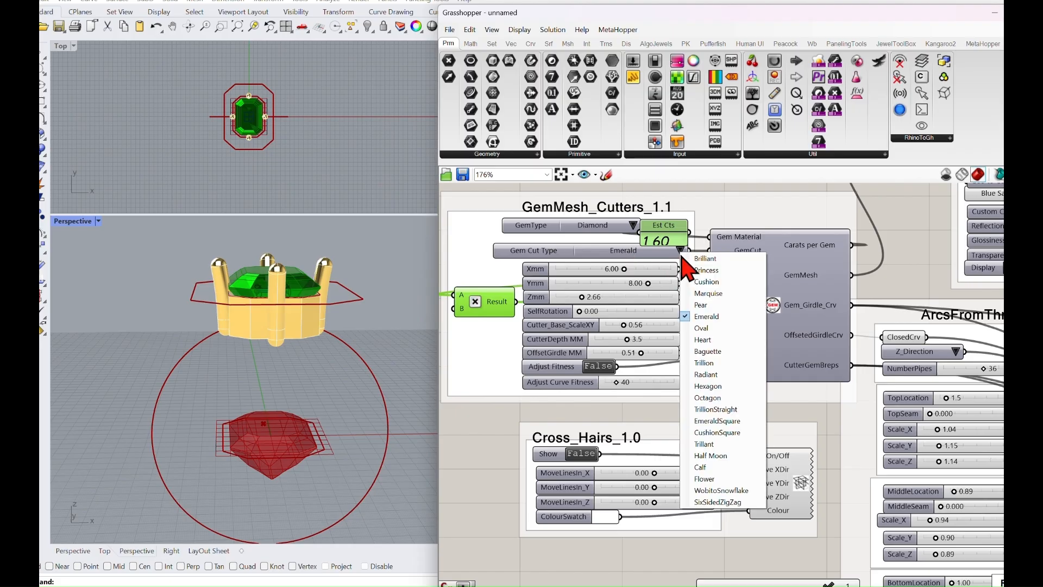
left_click(707, 270)
right_click_drag(380, 326, 326, 383)
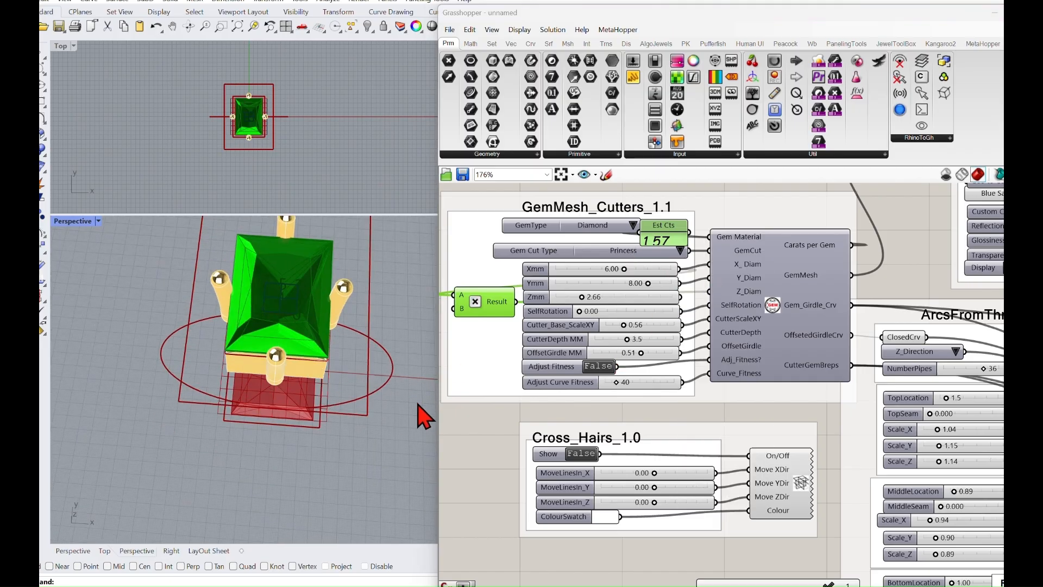
left_click(680, 252)
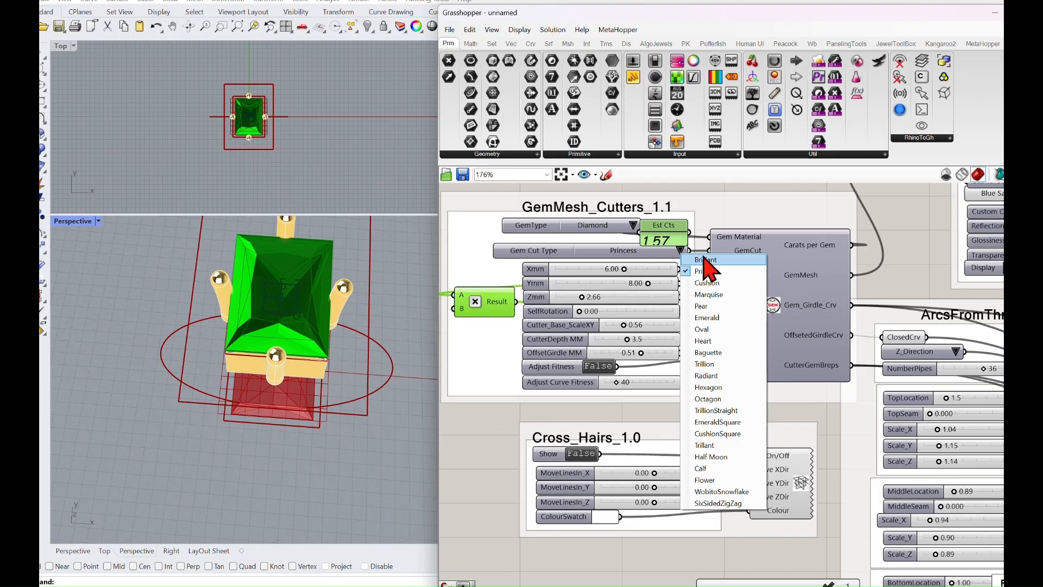
left_click(705, 260)
left_click(681, 251)
left_click(699, 340)
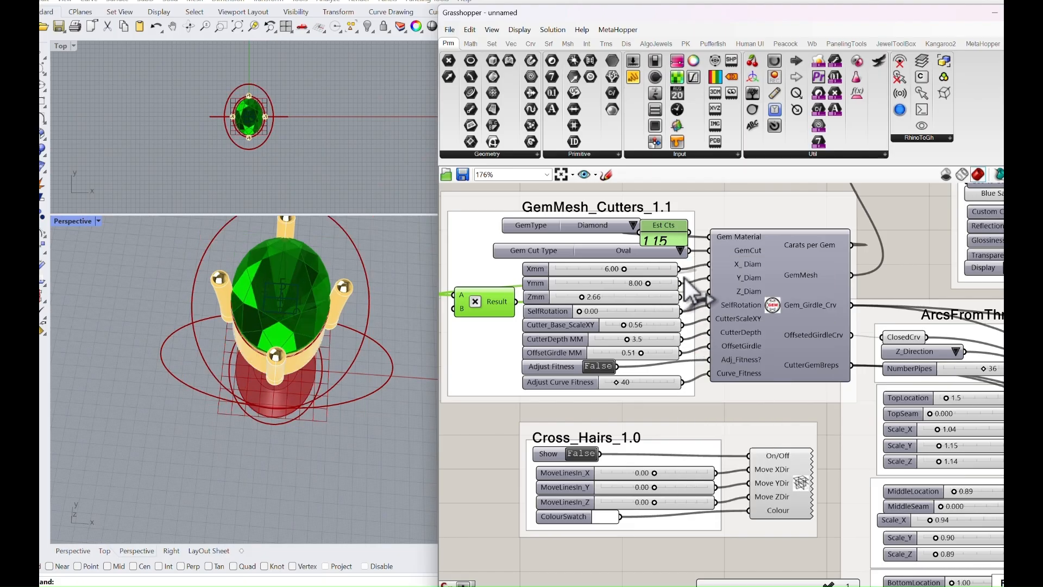
- Test the parametric ring with the Heart and Trillion gem cuts and return the Gem Cut Type to Oval
left_click(681, 251)
left_click(712, 345)
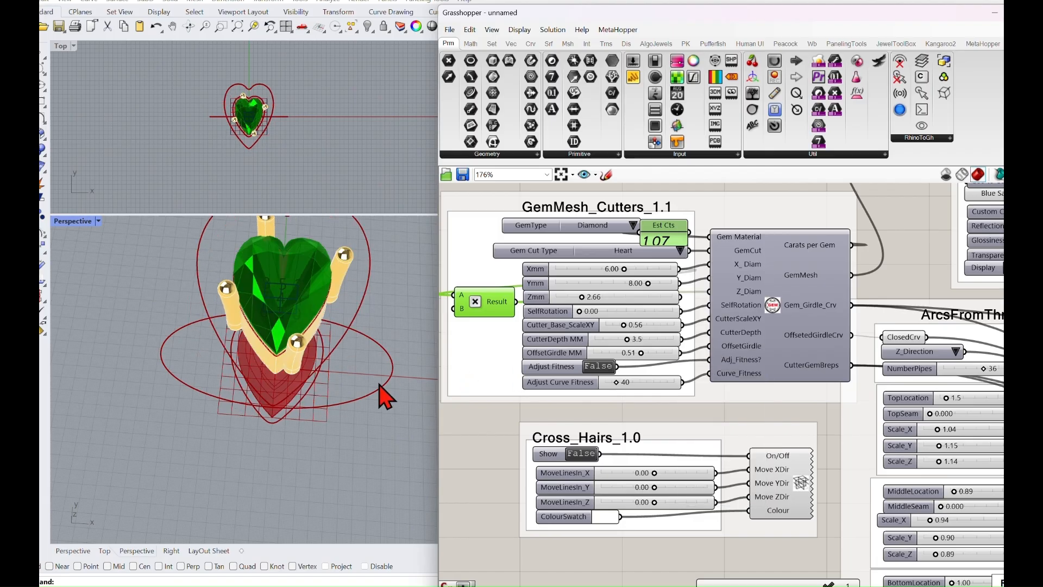
scroll(361, 396, "down", 5)
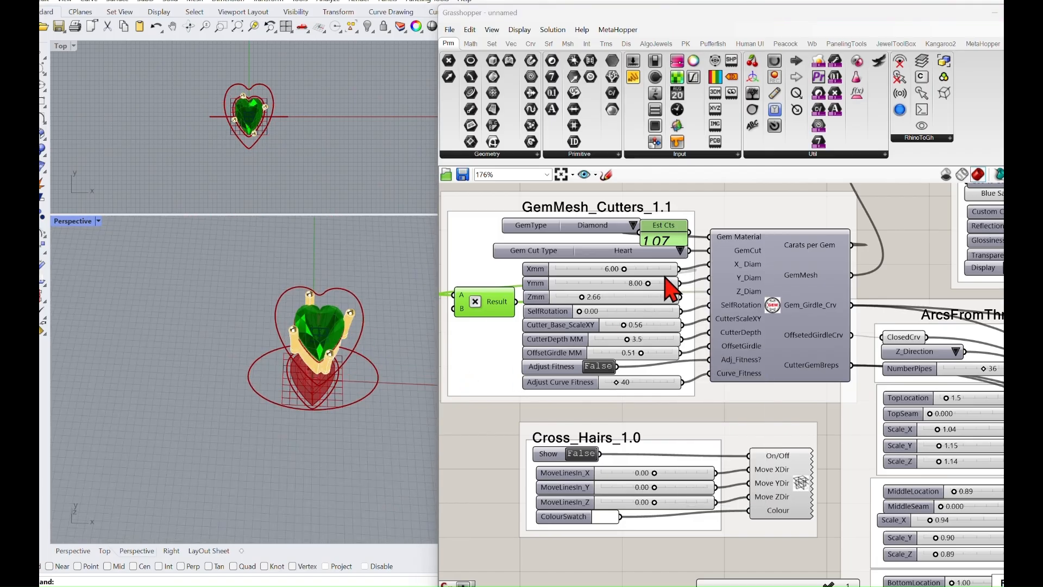
left_click(681, 251)
left_click(704, 362)
right_click_drag(361, 377, 375, 394)
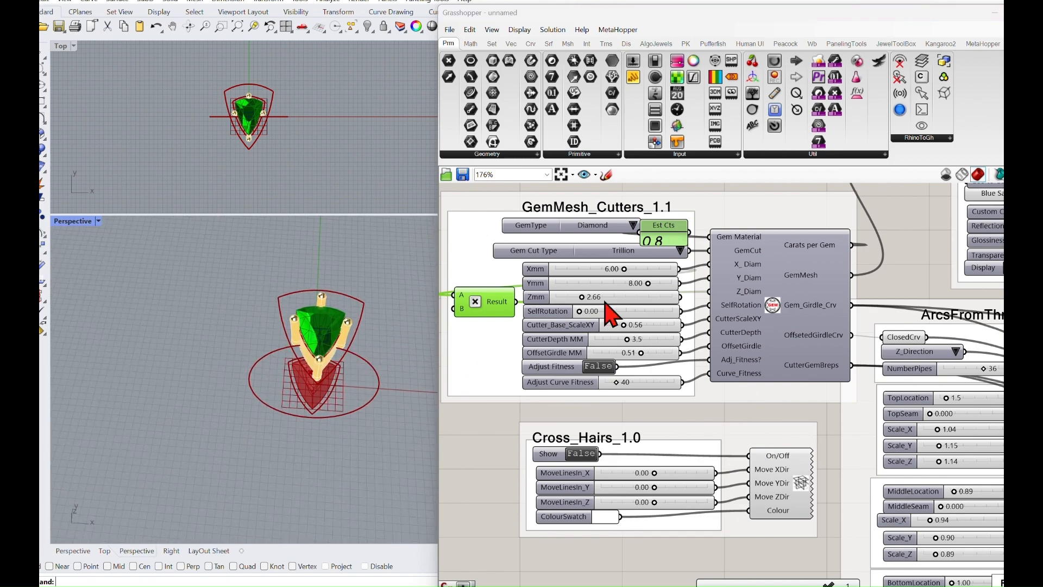
left_click(679, 251)
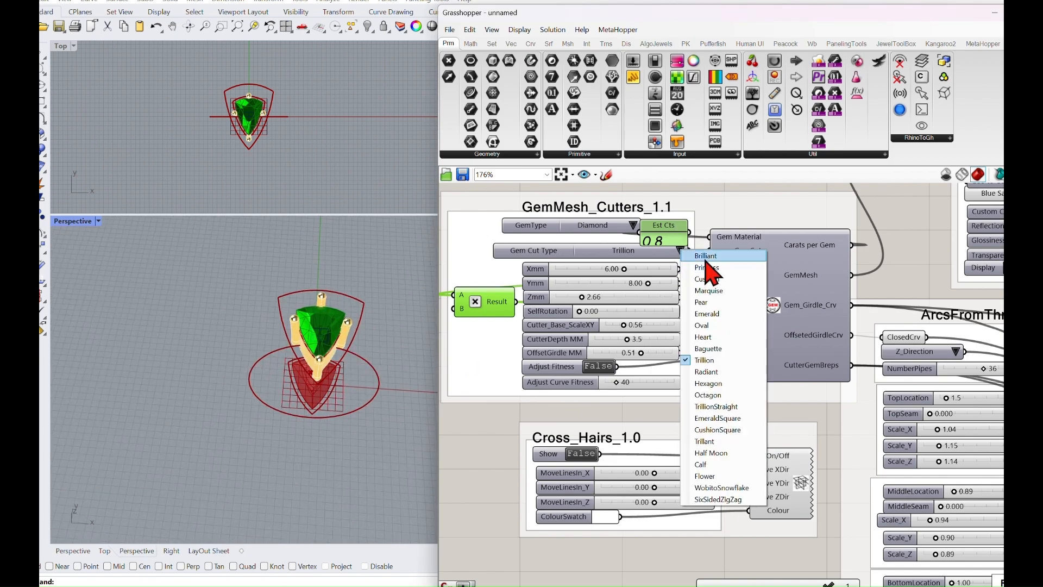
left_click(707, 325)
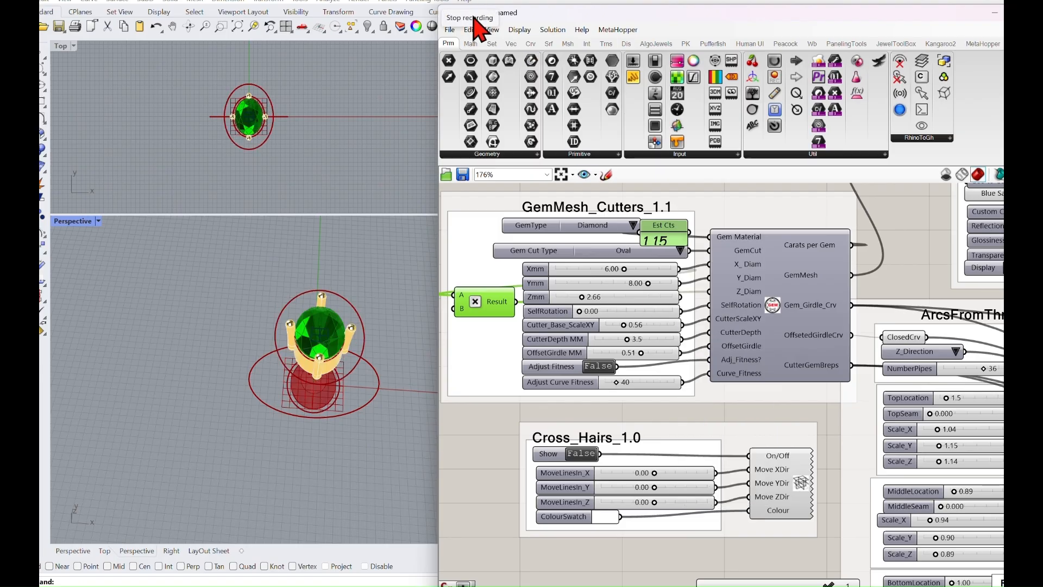
- Group the entire 36_Position_Pipe_Claws_With_Seat_1.0 definition together with its Orient_To_Ring_Top components
scroll(591, 337, "down", 5)
right_click_drag(717, 389, 671, 273)
left_click_drag(470, 195, 970, 479)
middle_click(820, 432)
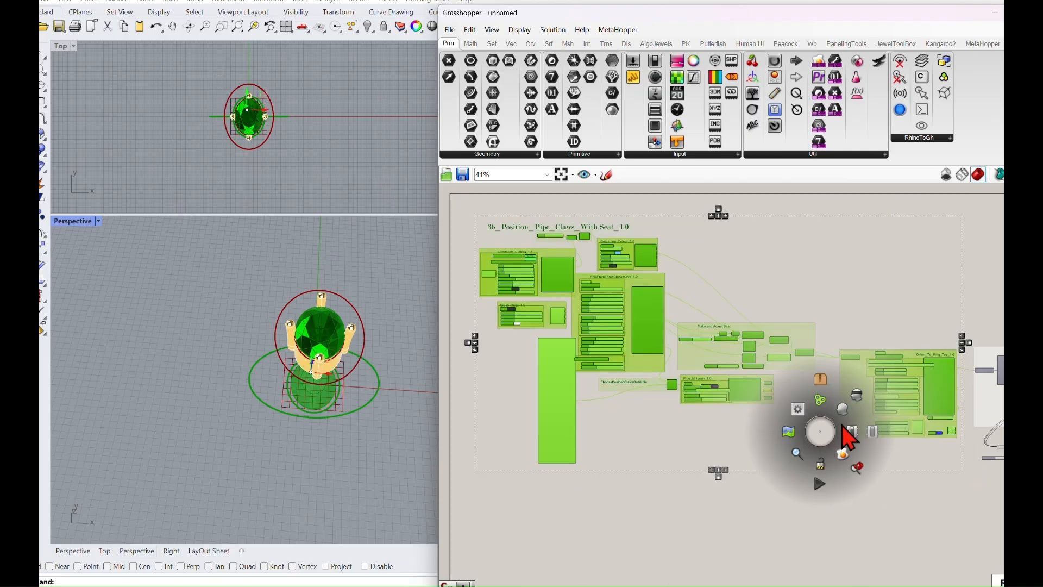
- Group the Off set girdle Curve parameter, its number slider and the Scale NU component
right_click_drag(832, 430, 625, 421)
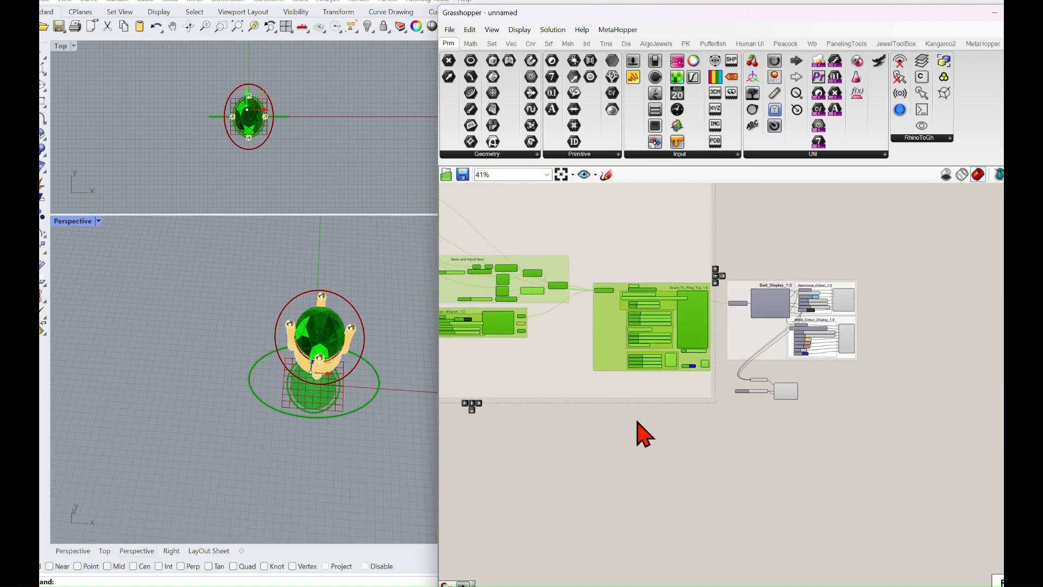
scroll(793, 363, "up", 5)
left_click_drag(685, 350, 769, 362)
scroll(719, 356, "up", 3)
mouse_move(702, 354)
left_mouse_down()
mouse_move(719, 355)
mouse_move(708, 336)
left_mouse_up()
left_click_drag(607, 299, 821, 504)
middle_click(748, 351)
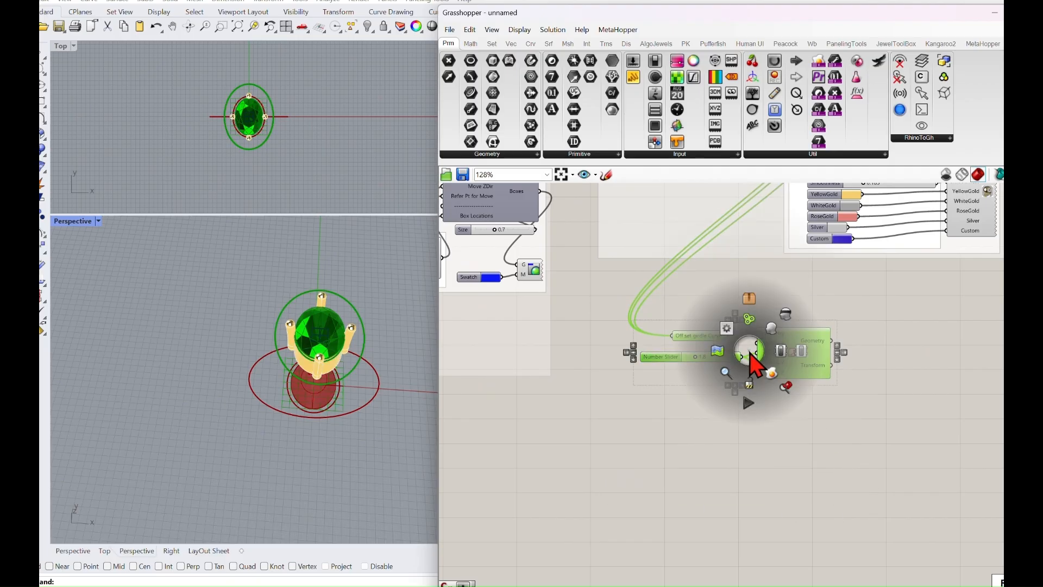
left_click(748, 314)
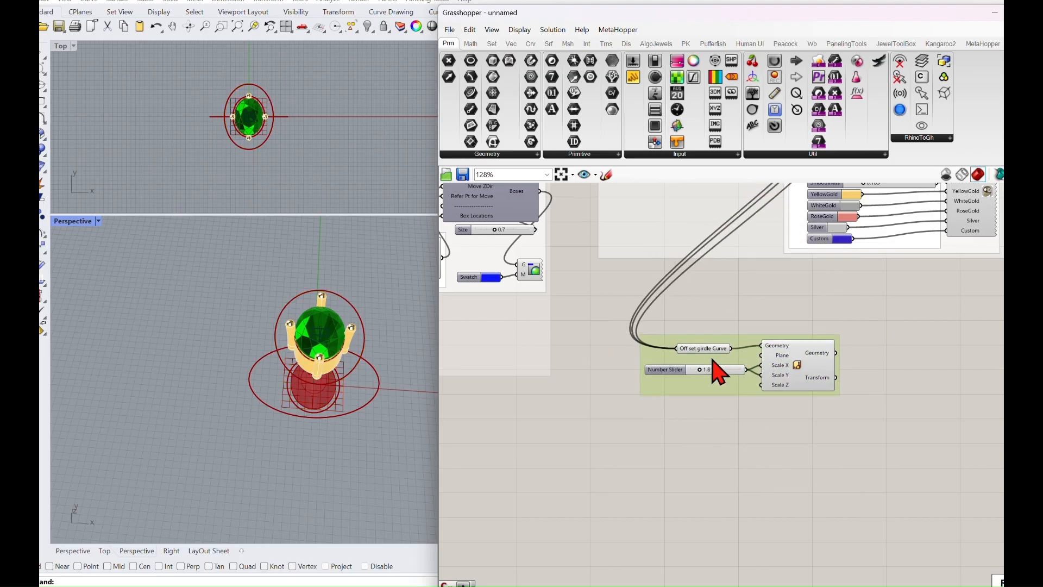
- Place a scribble above the scaled girdle curve components and add it to their group
left_click_drag(753, 129, 692, 338)
right_click(658, 354)
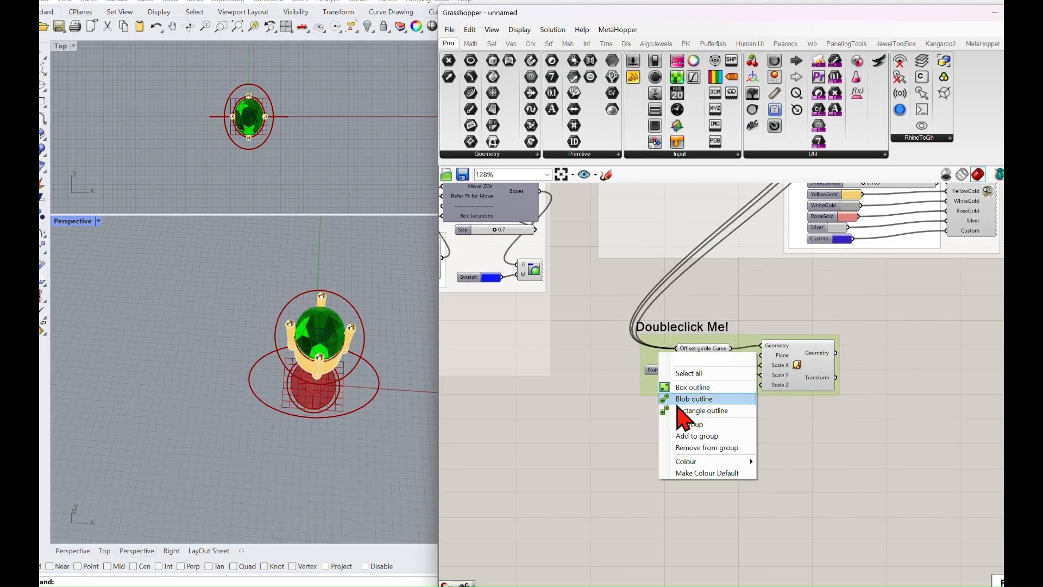
left_click(676, 347)
right_click(670, 360)
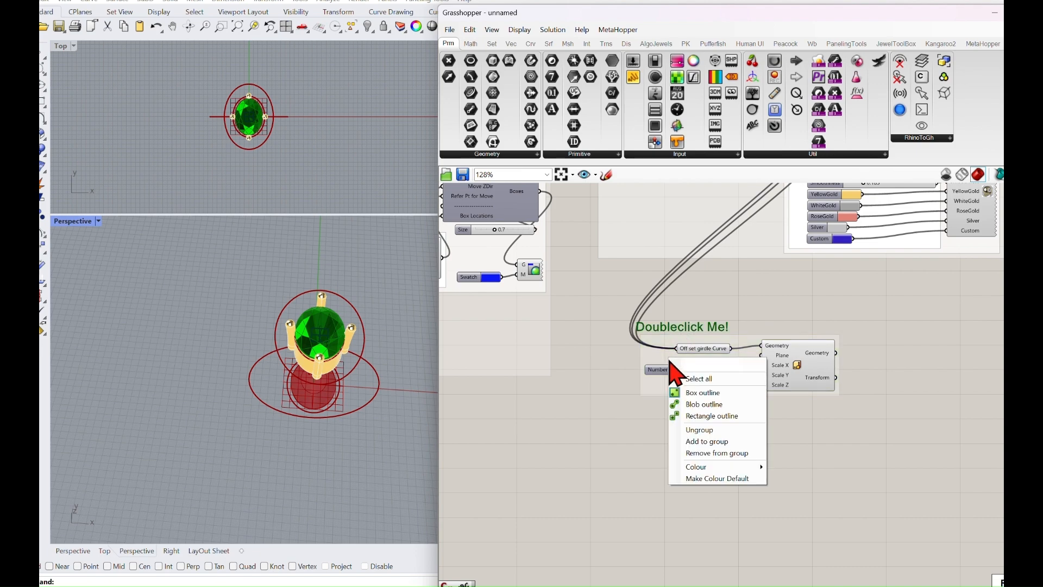
left_click(707, 441)
left_click_drag(678, 329, 687, 327)
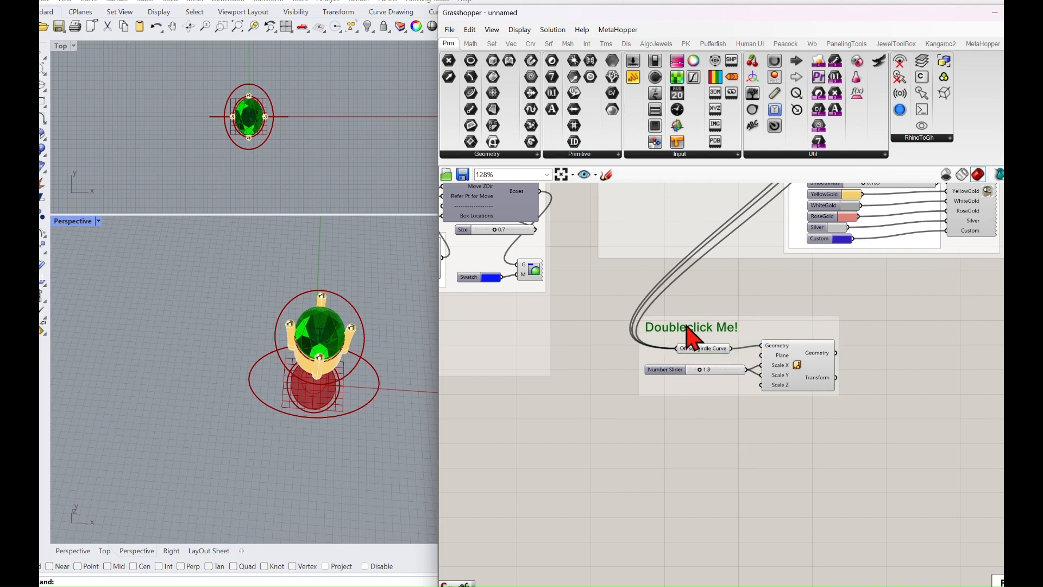
- Change the scribble text to "Reference curve for offset curve" and align it above the components
double_click(688, 327)
left_click(728, 342)
double_click(725, 333)
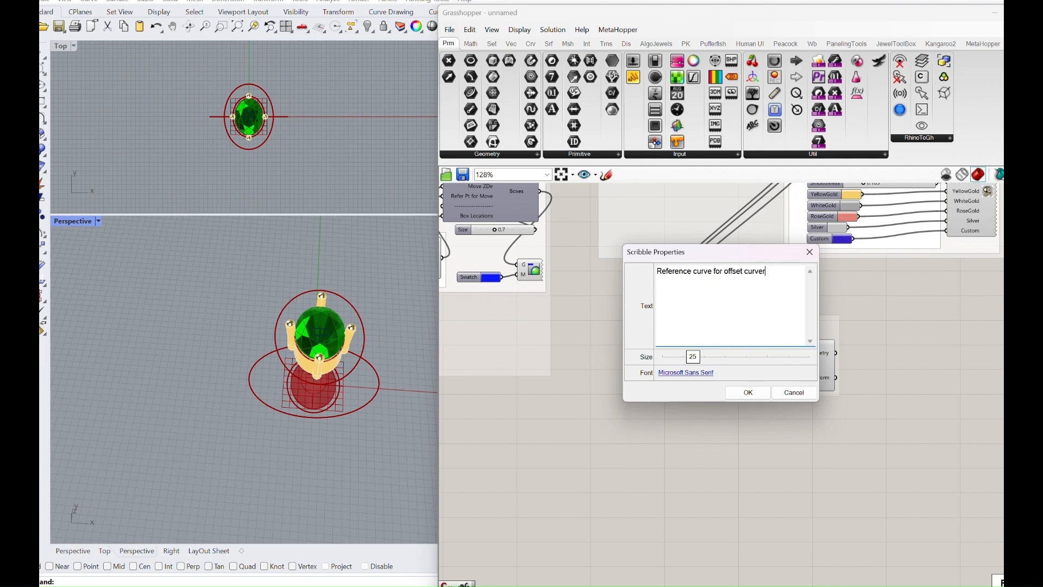
key("BackSpace")
left_click(753, 394)
mouse_move(753, 335)
left_mouse_down()
mouse_move(752, 320)
mouse_move(753, 331)
left_mouse_up()
- Highlight the scaled girdle curve and inspect it around the gem setting from the side in the Perspective view
left_click(785, 372)
left_click(715, 349)
left_click(779, 367)
right_click_drag(375, 408, 372, 334)
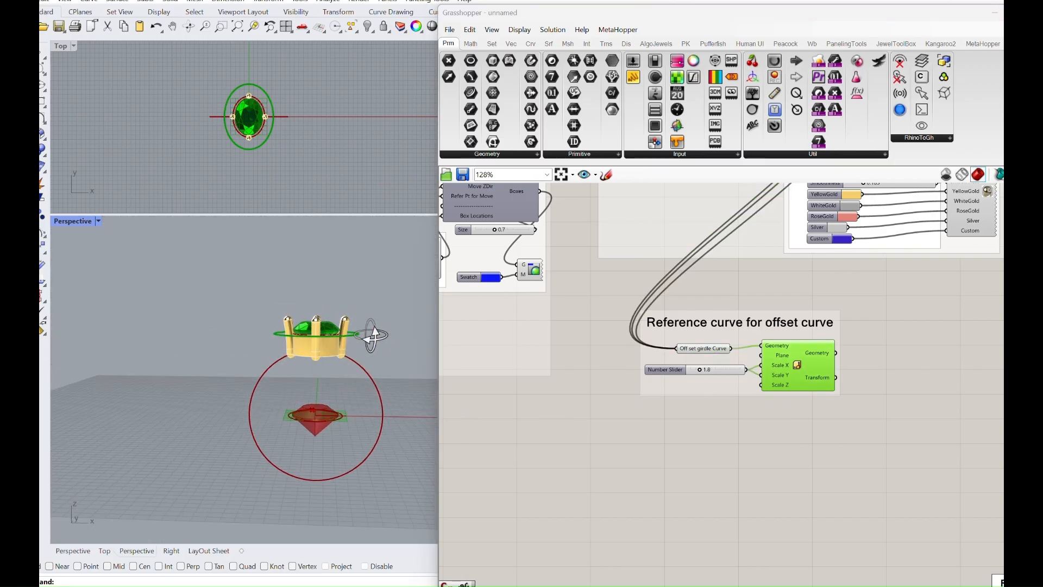
scroll(361, 349, "up", 2)
scroll(650, 474, "down", 4)
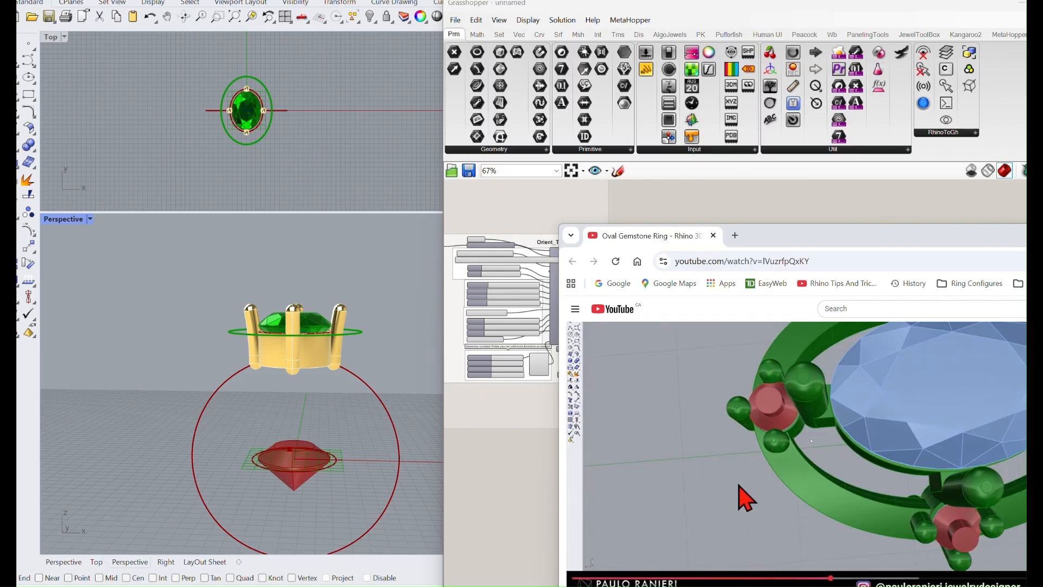
- Insert the AlgoJewels Under_Gallery_To_Ring_Curve_1.0 setting definition below the reference curve group and view its geometry
left_click(543, 500)
left_click(672, 37)
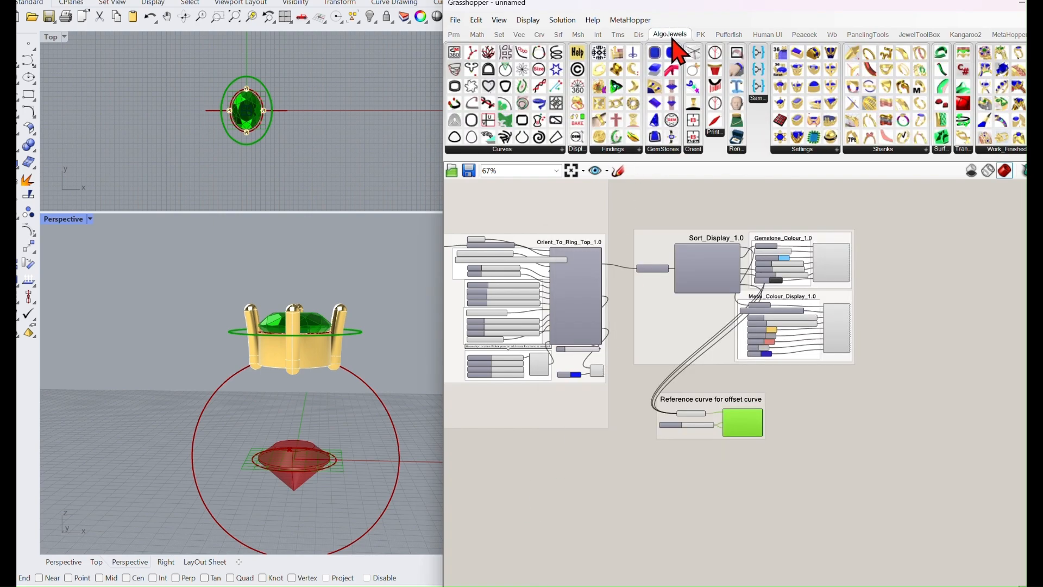
left_click(831, 150)
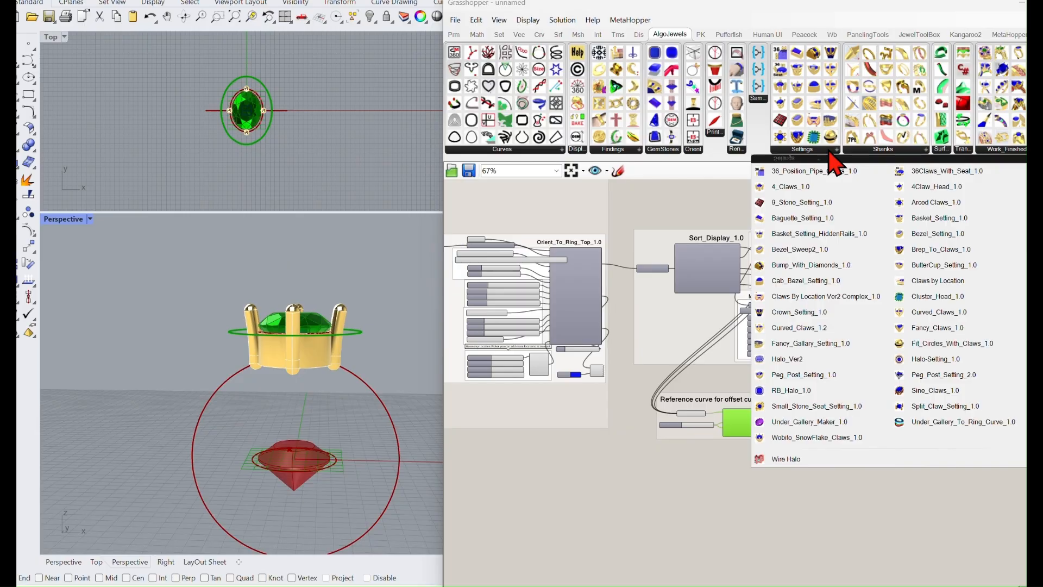
left_click(939, 427)
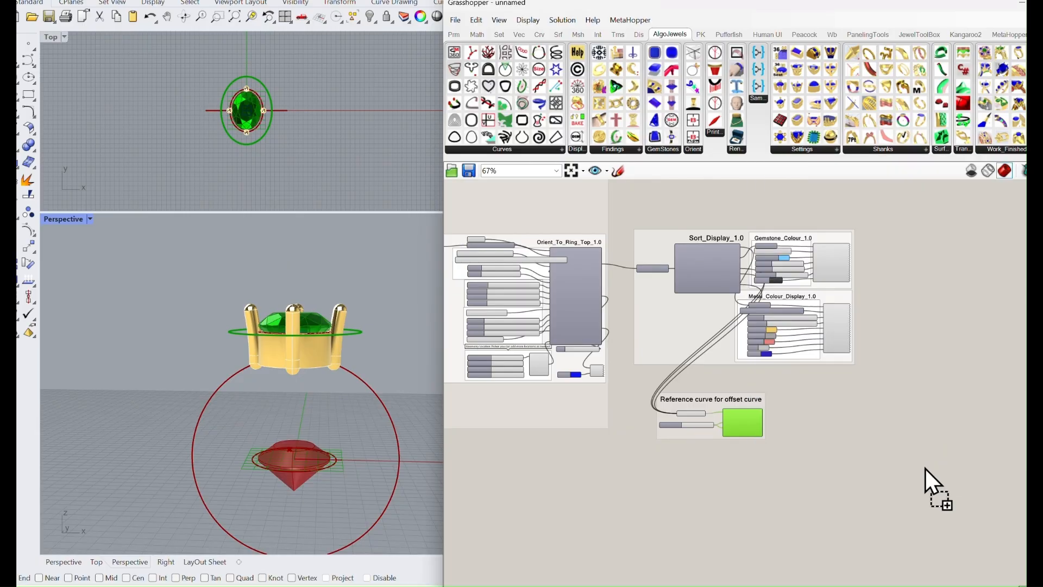
left_click(673, 494)
right_click_drag(370, 377, 352, 401)
scroll(345, 391, "up", 4)
scroll(624, 517, "down", 3)
- Delete the Cross_Hairs_1.1 components from the UnderGallery to Ring Curve_1.0 definition
right_click_drag(624, 516, 652, 326)
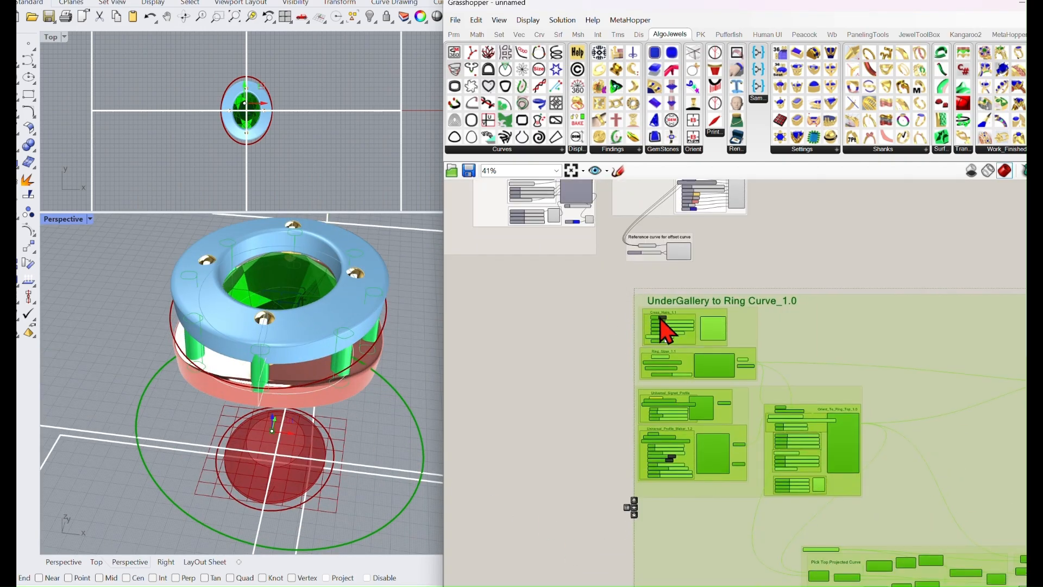
left_click(773, 226)
scroll(726, 291, "up", 4)
left_click_drag(582, 208, 897, 344)
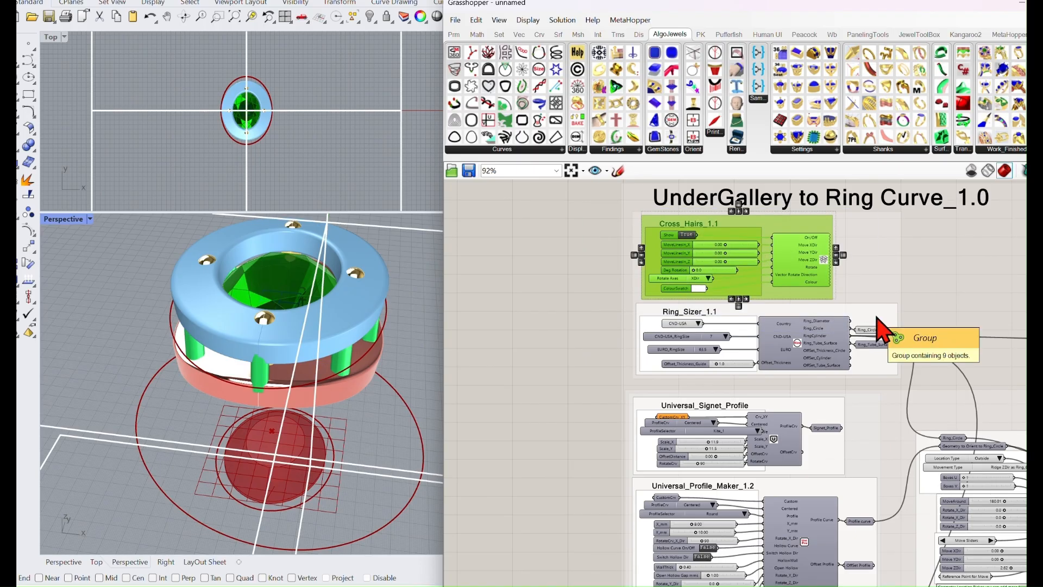
key("Delete")
scroll(820, 308, "down", 2)
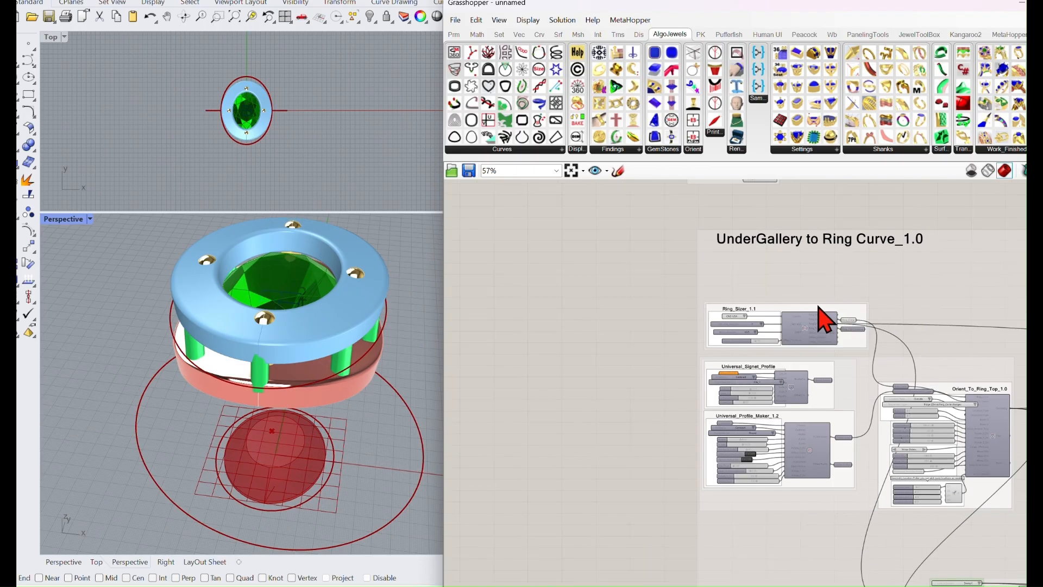
- Move the UnderGallery to Ring Curve_1.0 group beneath the main ring definition
scroll(799, 306, "down", 2)
left_click_drag(853, 310, 619, 266)
right_click_drag(636, 248, 659, 397)
- Connect the under-gallery Ring_Sizer_1.1's Ring_Circle to the Ring_Circle parameter of the gem setting's Orient_To_Ring_Top_1.0
scroll(742, 277, "up", 2)
scroll(559, 435, "up", 2)
right_click_drag(559, 428, 624, 401)
scroll(554, 471, "up", 2)
scroll(538, 432, "up", 1)
right_click_drag(518, 433, 553, 443)
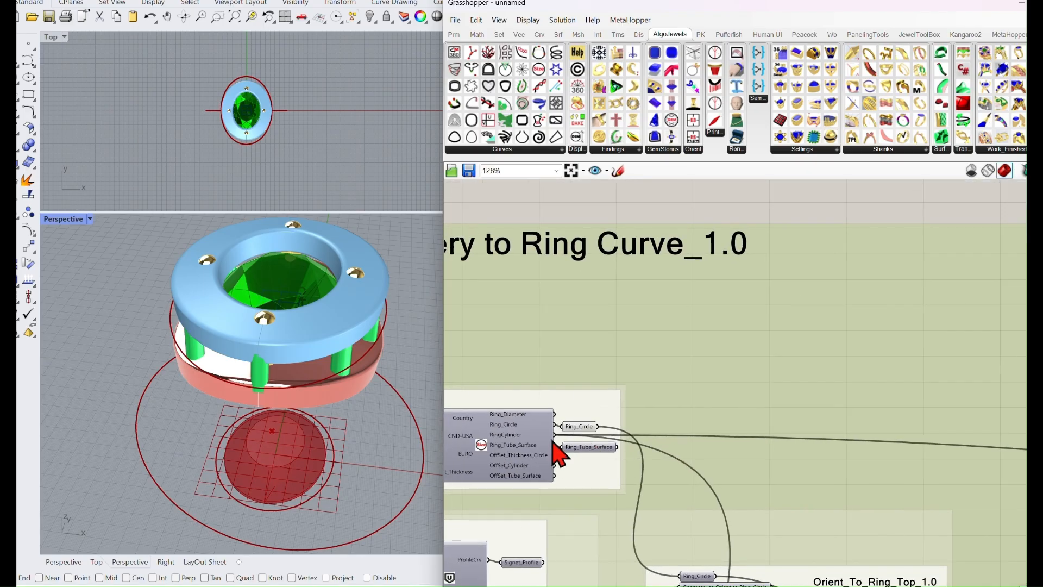
left_click_drag(1000, 1, 930, 294)
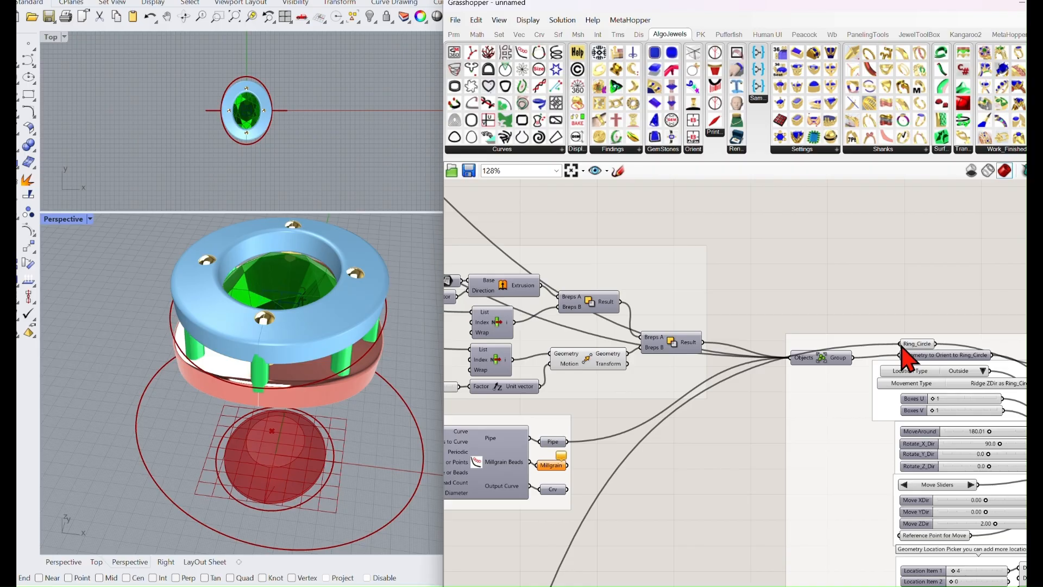
- Examine the under-gallery from the side and review its ring sizer, profile and projected curve components
scroll(598, 484, "down", 2)
right_click_drag(617, 478, 696, 205)
scroll(694, 374, "down", 3)
right_click_drag(685, 375, 807, 207)
right_click_drag(357, 352, 362, 275)
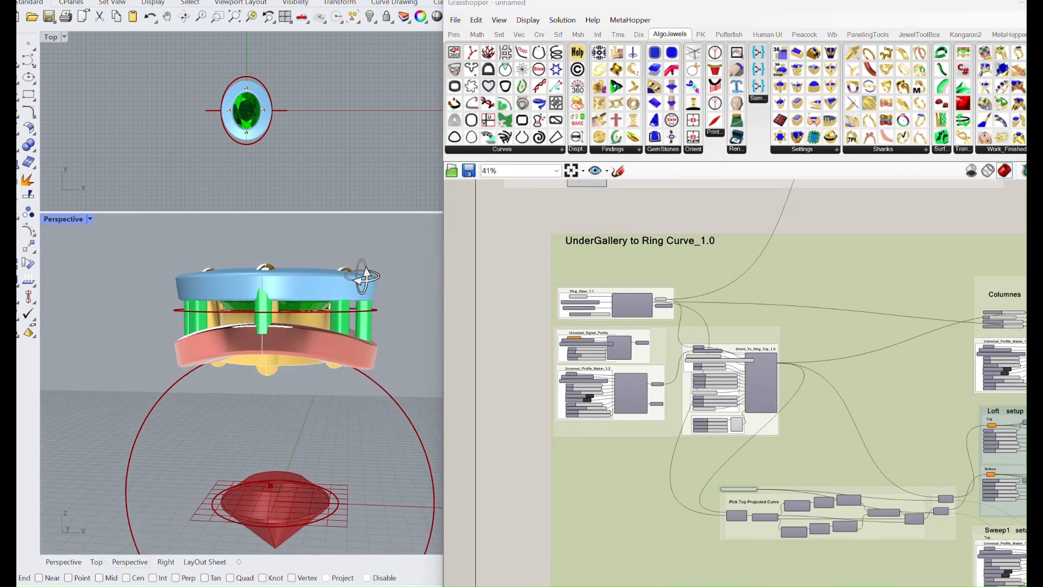
scroll(696, 389, "down", 2)
right_click_drag(696, 390, 640, 338)
scroll(575, 313, "up", 3)
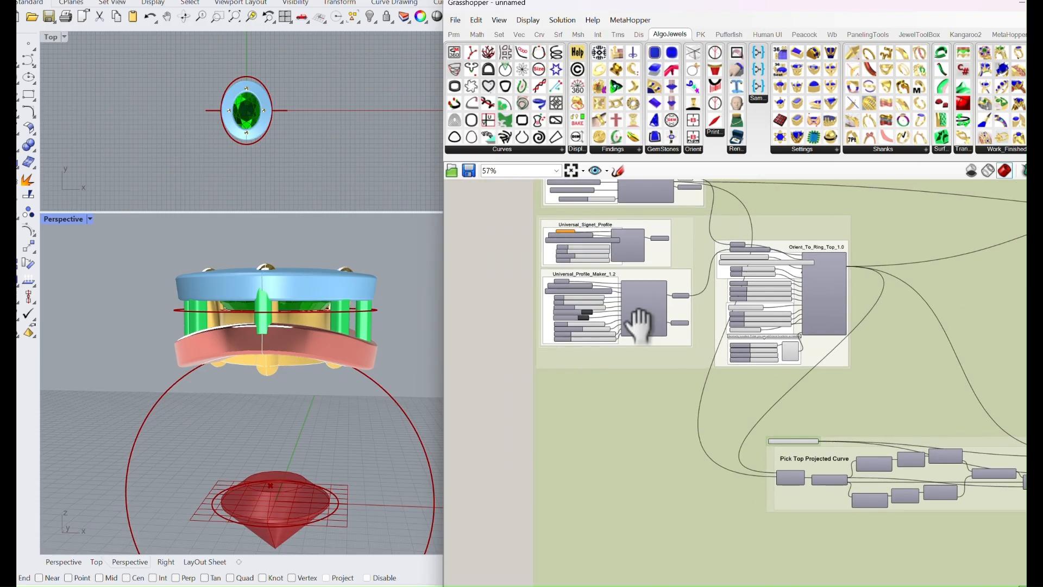
scroll(602, 309, "up", 2)
scroll(625, 338, "up", 1)
scroll(773, 391, "down", 3)
- Delete the Universal_Signet_Profile components from the under-gallery definition
right_click_drag(772, 392, 645, 295)
right_click_drag(771, 250, 777, 351)
scroll(709, 291, "up", 1)
scroll(709, 294, "up", 3)
scroll(740, 333, "down", 1)
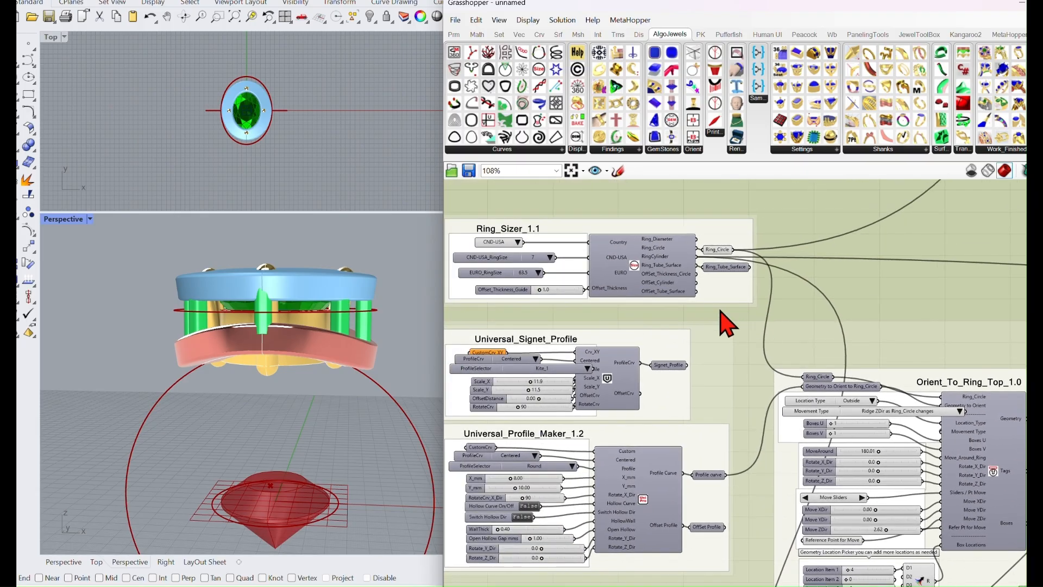
right_click_drag(447, 312, 569, 287)
left_click_drag(511, 292, 840, 359)
key("Delete")
- Delete the entire Columnes component group from the under-gallery definition
scroll(849, 403, "down", 3)
right_click_drag(851, 424, 754, 188)
scroll(804, 304, "down", 3)
right_click_drag(829, 318, 707, 275)
scroll(783, 328, "up", 4)
right_click_drag(780, 324, 642, 528)
scroll(765, 318, "down", 3)
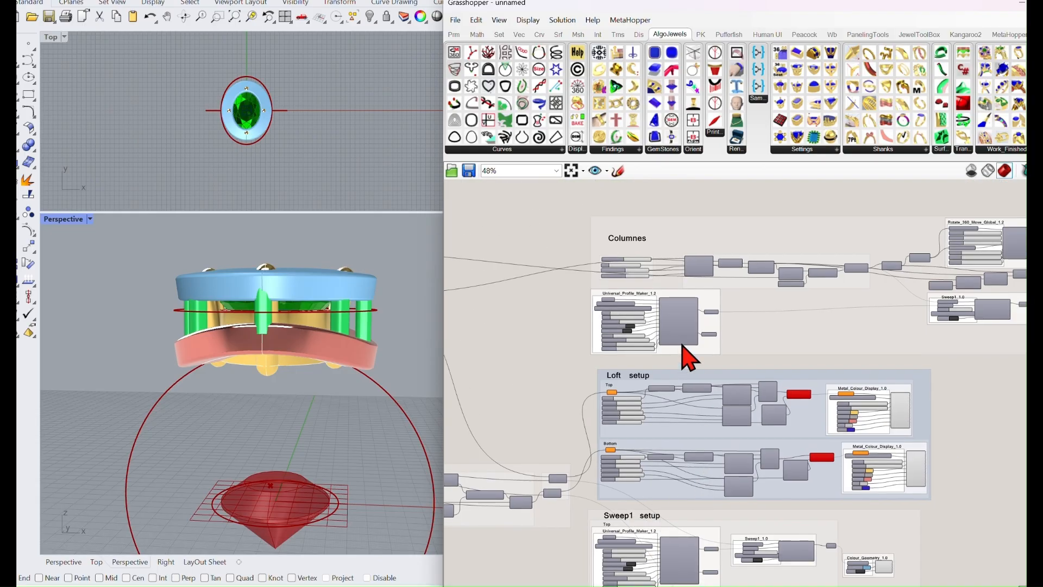
scroll(661, 304, "up", 1)
scroll(642, 262, "up", 2)
scroll(648, 284, "down", 5)
right_click_drag(704, 333, 717, 361)
left_click_drag(622, 324, 1016, 380)
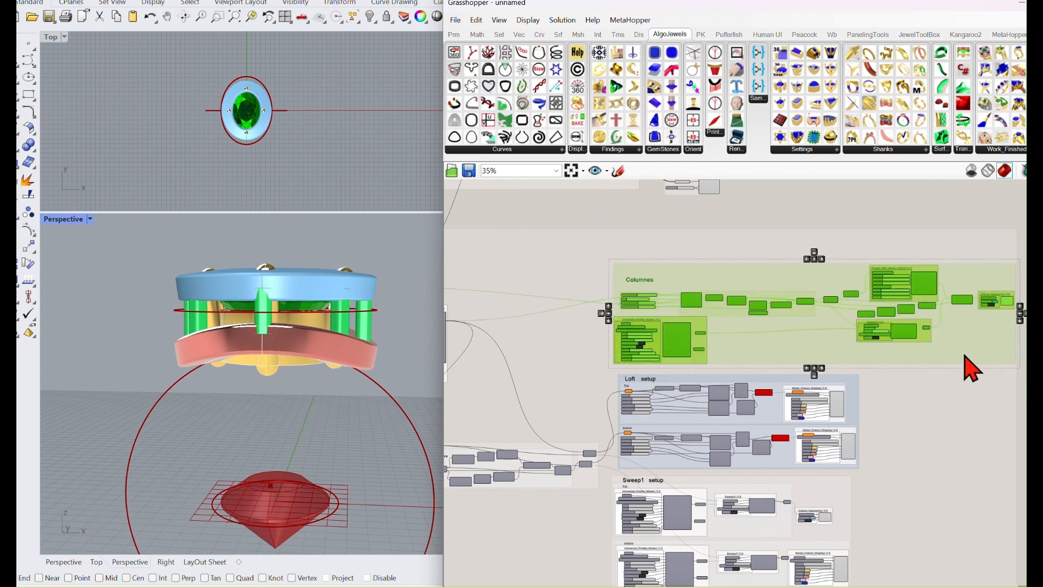
key("Delete")
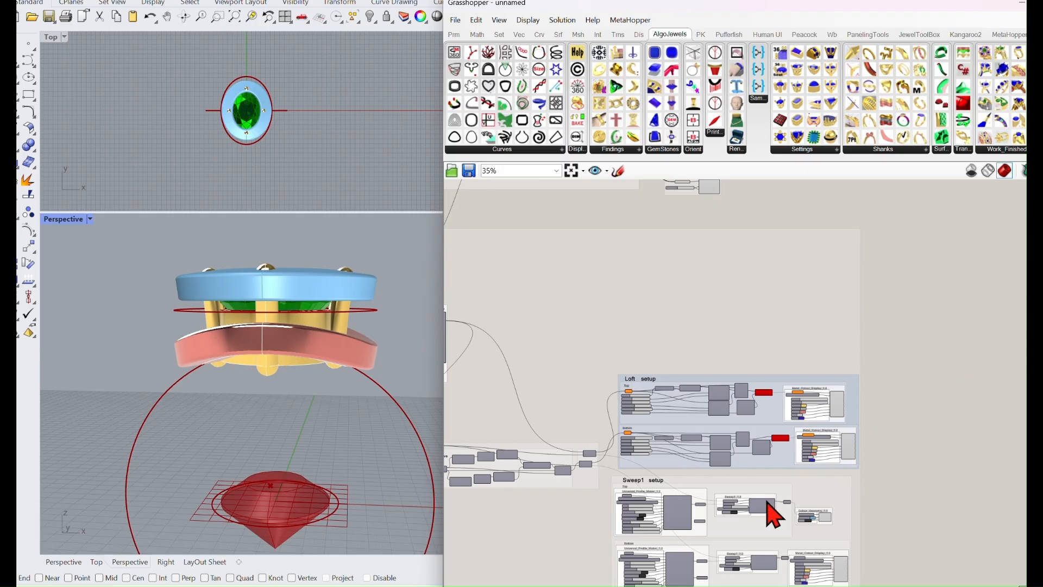
- Turn off the preview of the Colour_Geometry_1.0 component for the top part of the Sweep1 setup
scroll(725, 406, "up", 5)
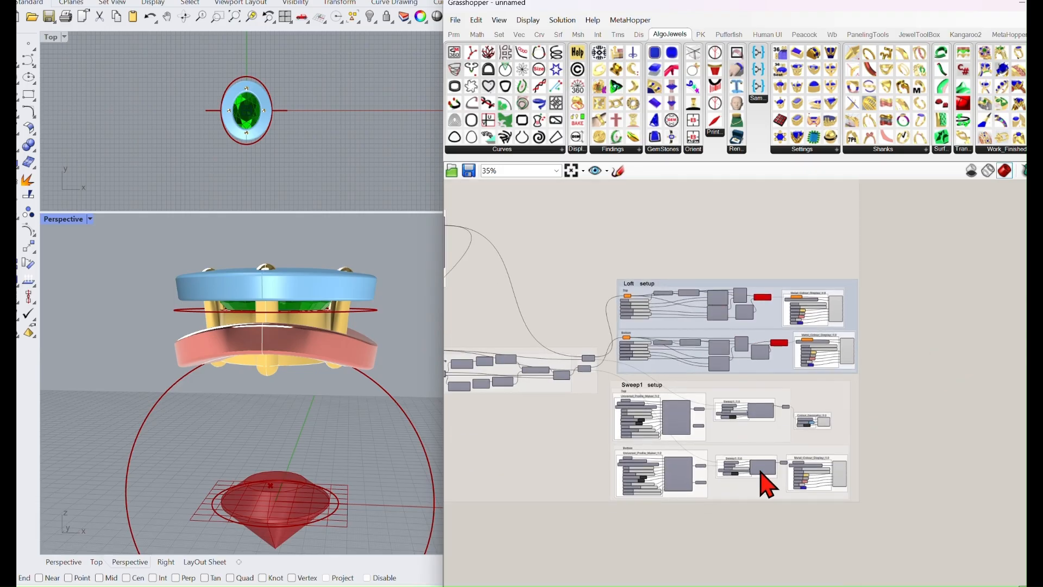
right_click_drag(750, 442, 810, 356)
scroll(832, 462, "down", 2)
scroll(821, 371, "up", 3)
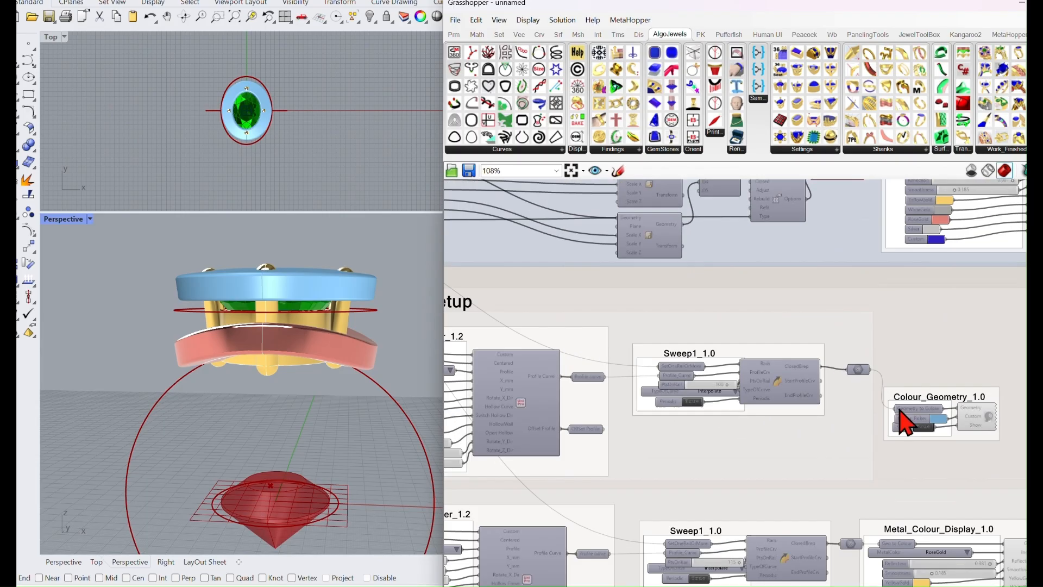
right_click_drag(971, 419, 871, 424)
scroll(875, 424, "up", 1)
middle_click(879, 426)
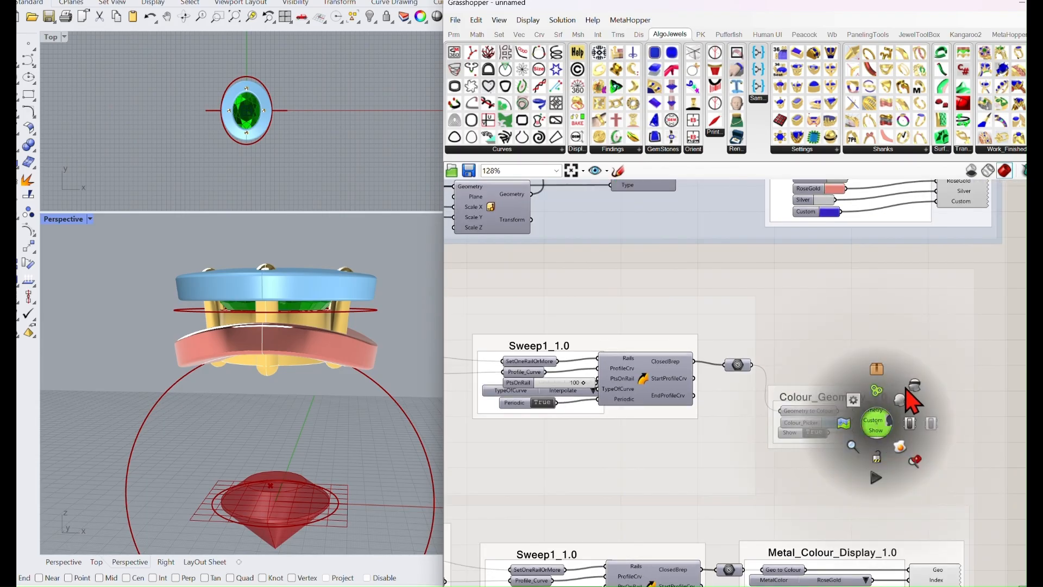
left_click(907, 390)
mouse_move(377, 333)
right_mouse_down()
mouse_move(373, 403)
mouse_move(375, 351)
right_mouse_up()
- Set the under-gallery's Loft or Sweep1 option to Loft in the Pick Top Projected Curve section
scroll(497, 392, "down", 3)
right_click_drag(500, 382, 671, 341)
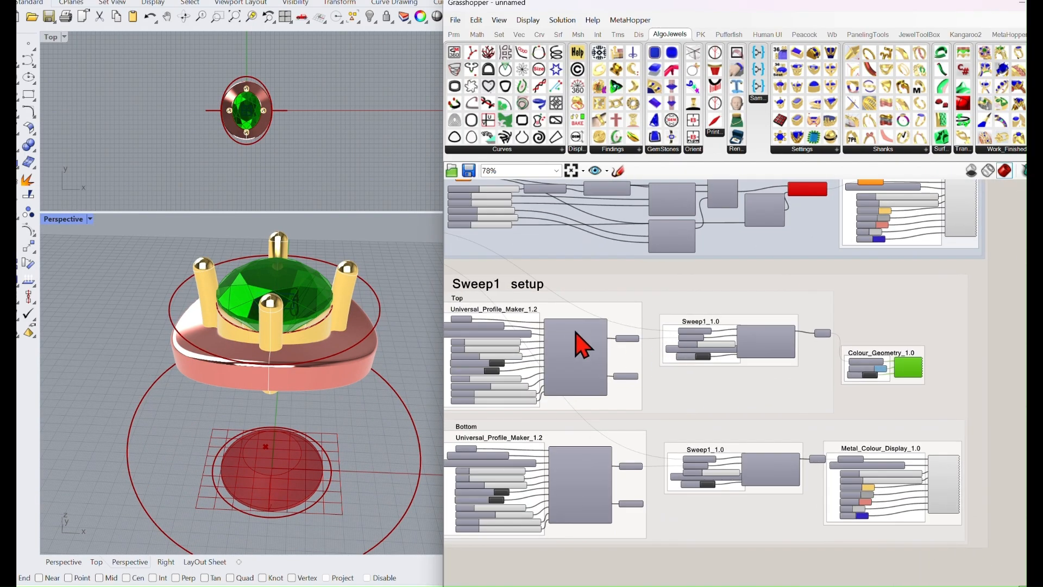
right_click_drag(572, 329, 755, 373)
mouse_move(593, 270)
right_mouse_down()
mouse_move(741, 371)
mouse_move(889, 383)
right_mouse_up()
mouse_move(647, 390)
right_mouse_down()
mouse_move(661, 378)
mouse_move(836, 344)
right_mouse_up()
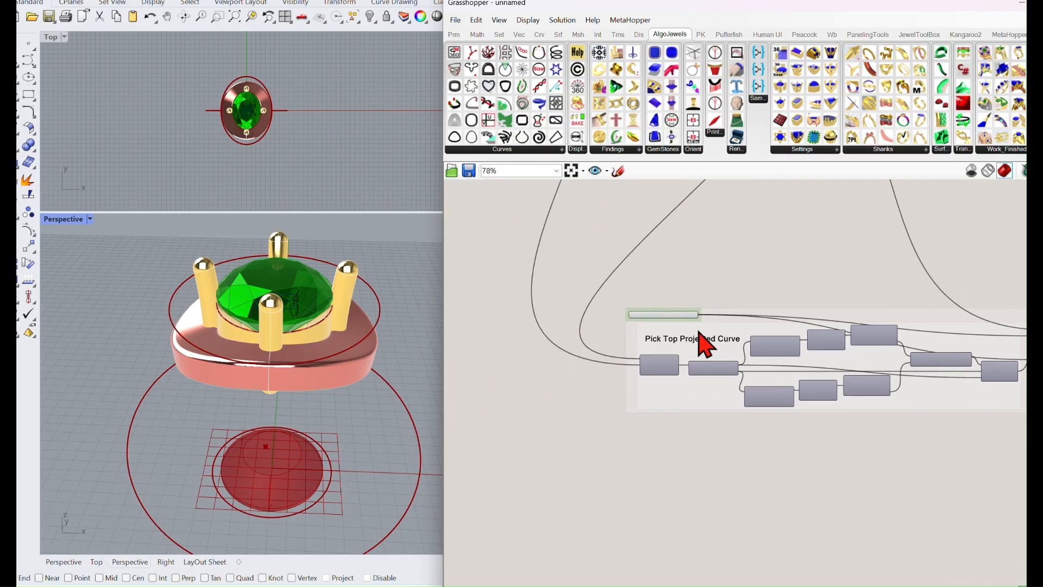
scroll(705, 347, "up", 3)
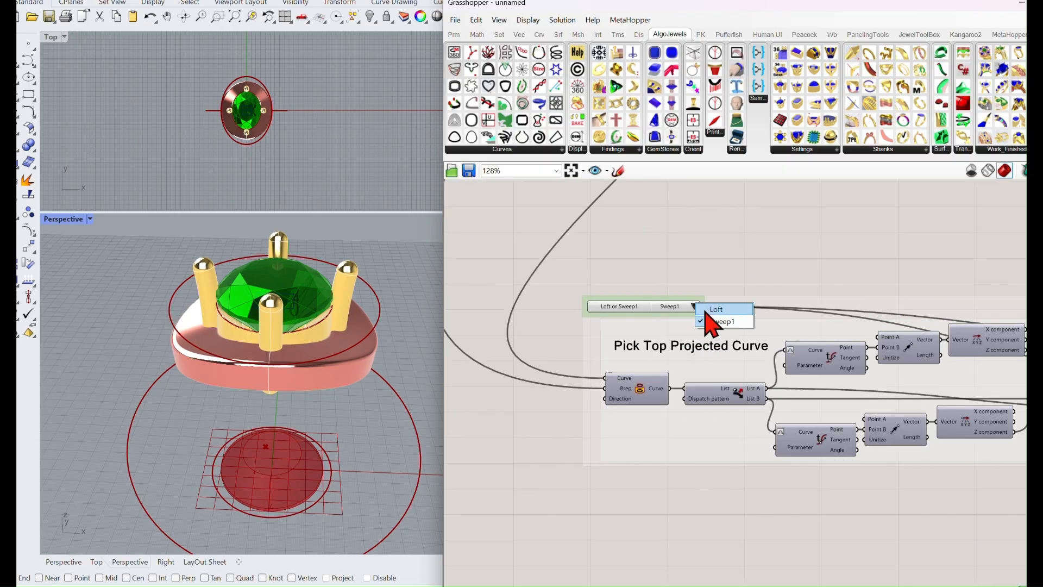
left_click(705, 310)
- Turn off the preview of the top Metal_Colour_Display_1.0 component in the Loft setup and check the remaining under-gallery from above
scroll(864, 318, "down", 5)
right_click_drag(956, 261, 683, 346)
scroll(942, 329, "down", 2)
right_click_drag(942, 329, 619, 326)
scroll(741, 391, "up", 6)
middle_click(797, 280)
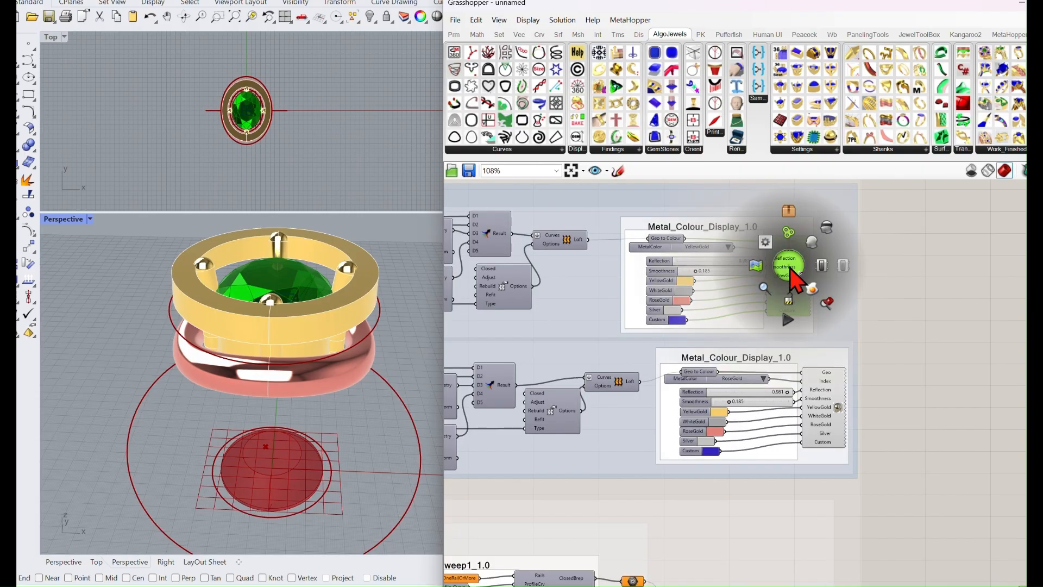
left_click(831, 232)
right_click_drag(686, 345, 766, 290)
right_click_drag(388, 477, 331, 218)
- Try a Y_mm size of 10.46 in the under-gallery's Universal_Profile_Maker_1.2
scroll(577, 382, "down", 4)
right_click_drag(570, 369, 825, 483)
scroll(750, 456, "down", 2)
right_click_drag(678, 389, 753, 412)
scroll(569, 396, "up", 2)
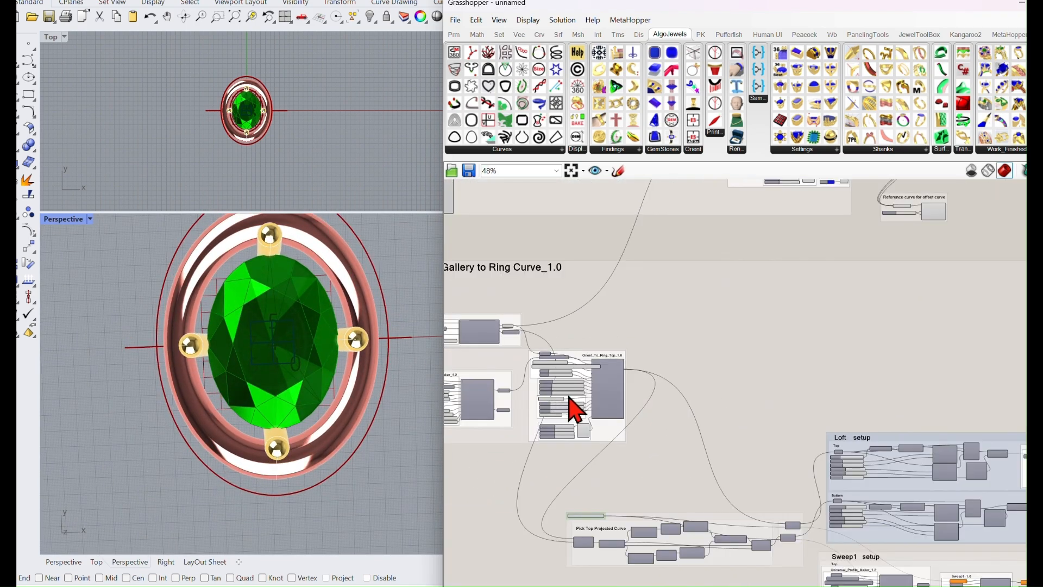
scroll(576, 413, "up", 4)
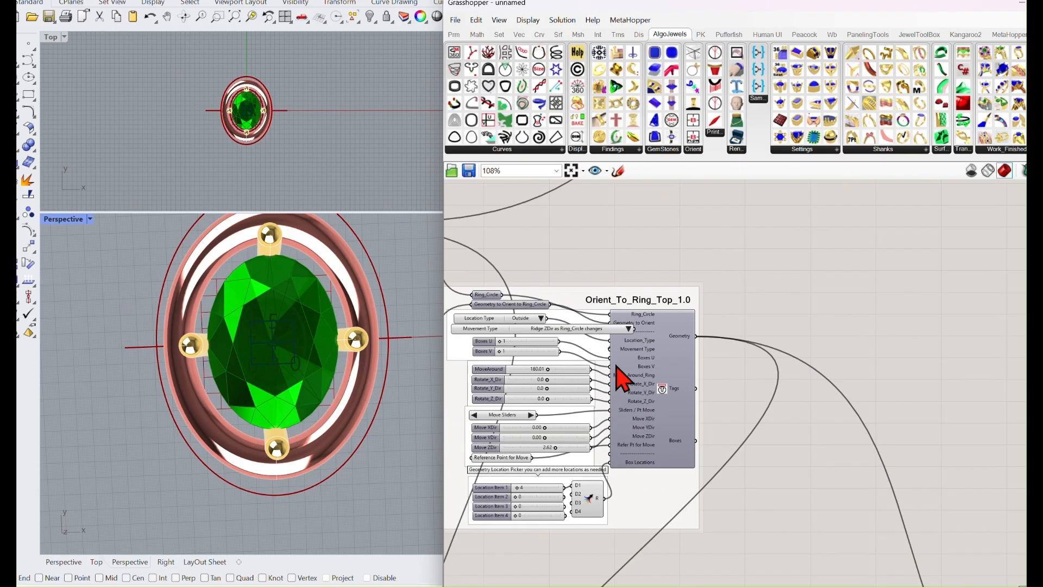
scroll(620, 380, "down", 4)
scroll(601, 356, "up", 4)
right_click_drag(601, 357, 731, 372)
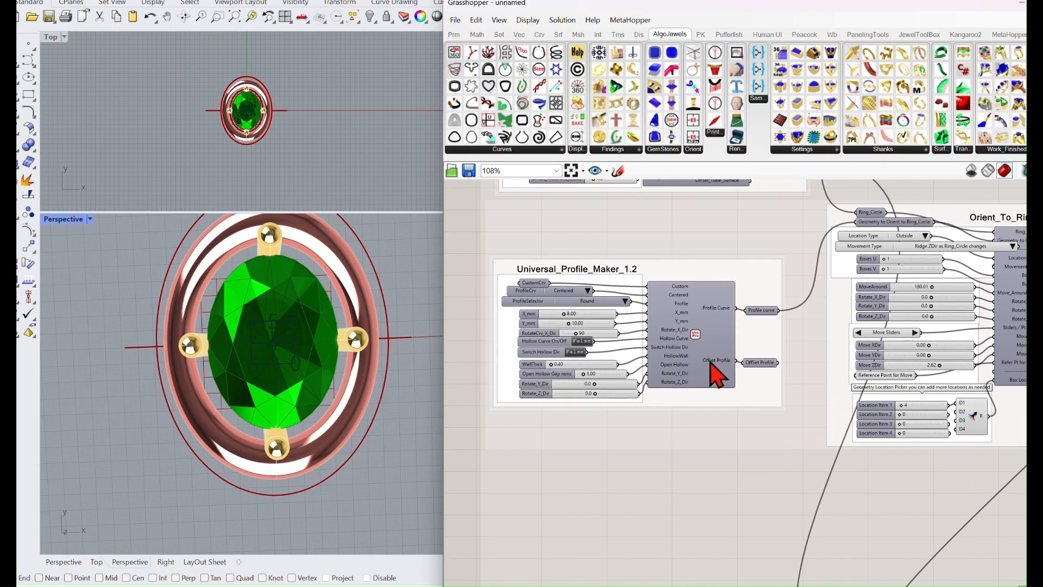
scroll(581, 329, "up", 3)
scroll(642, 309, "down", 3)
scroll(624, 331, "up", 5)
left_click_drag(537, 318, 538, 319)
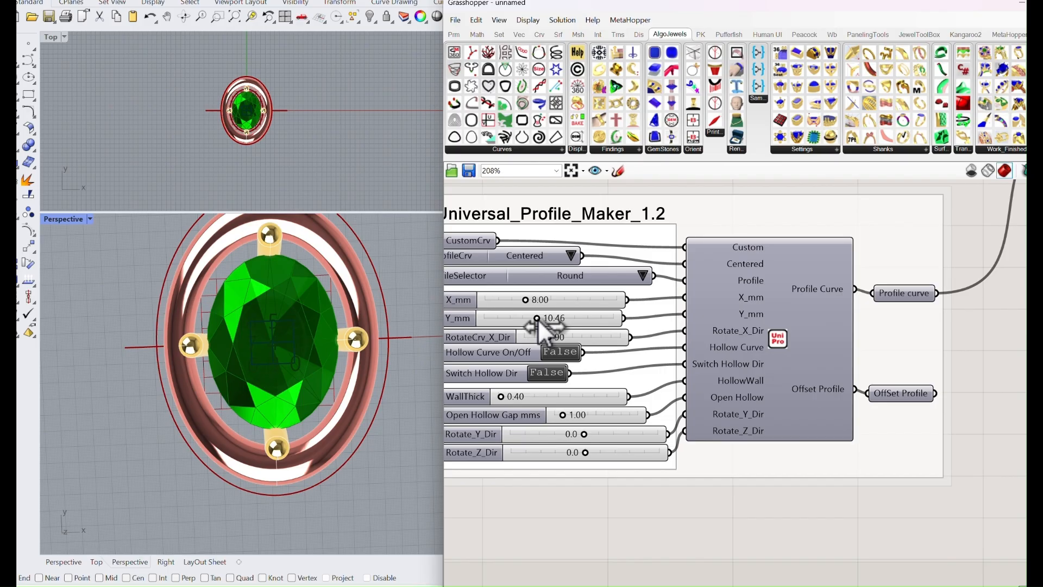
- Connect the gem cutter component's OffsetedGirdleCrv output to the geometry input of the under-gallery's Orient_To_Ring_Top_1.0, replacing the profile curve
scroll(570, 320, "down", 3)
right_click_drag(624, 297, 669, 351)
scroll(669, 352, "down", 4)
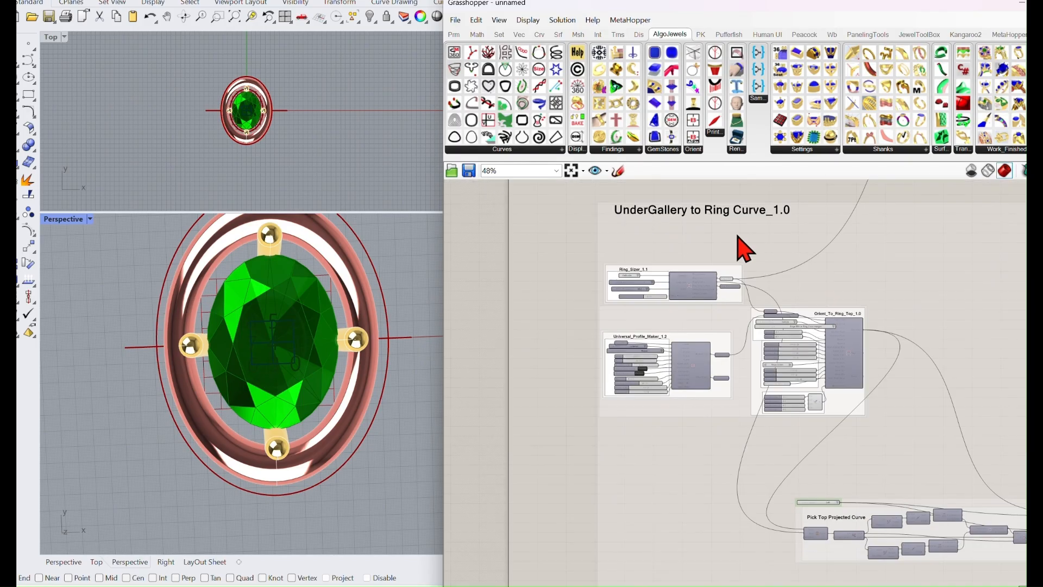
scroll(763, 291, "up", 3)
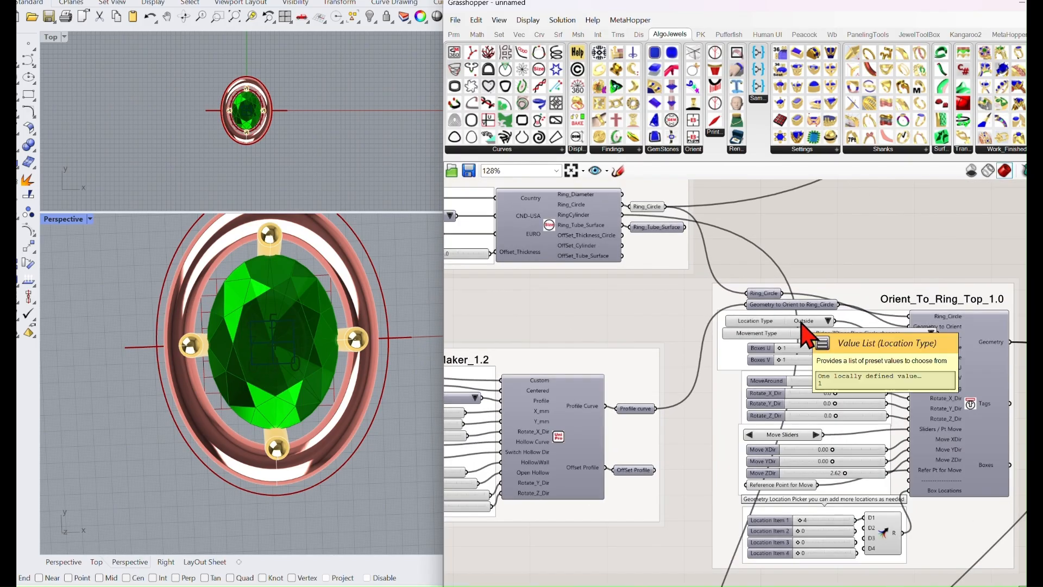
scroll(782, 348, "down", 4)
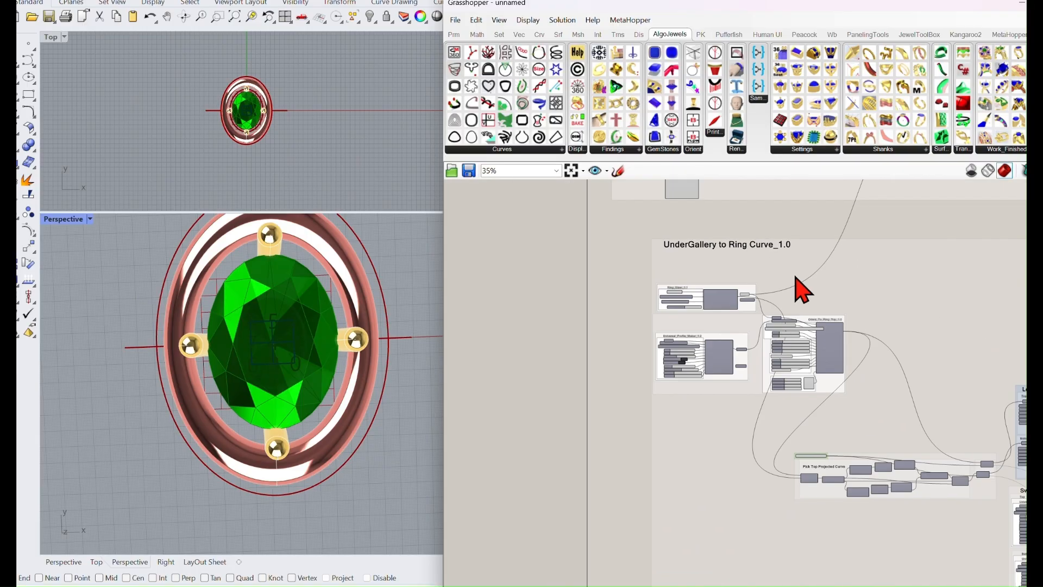
right_click_drag(792, 303, 757, 438)
right_click_drag(803, 316, 732, 313)
scroll(783, 314, "up", 1)
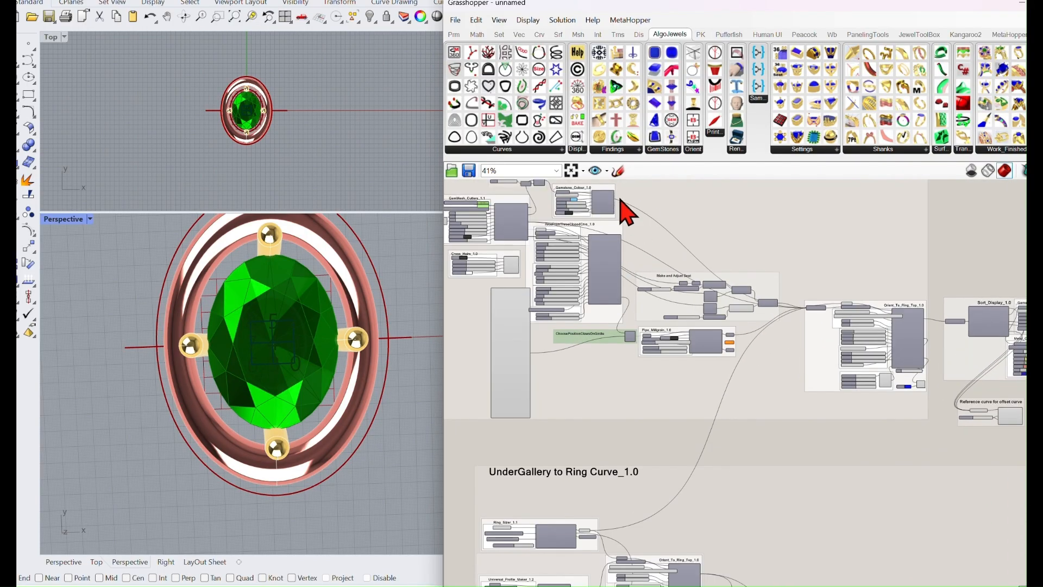
right_click_drag(620, 198, 716, 246)
scroll(671, 289, "up", 4)
scroll(628, 325, "up", 1)
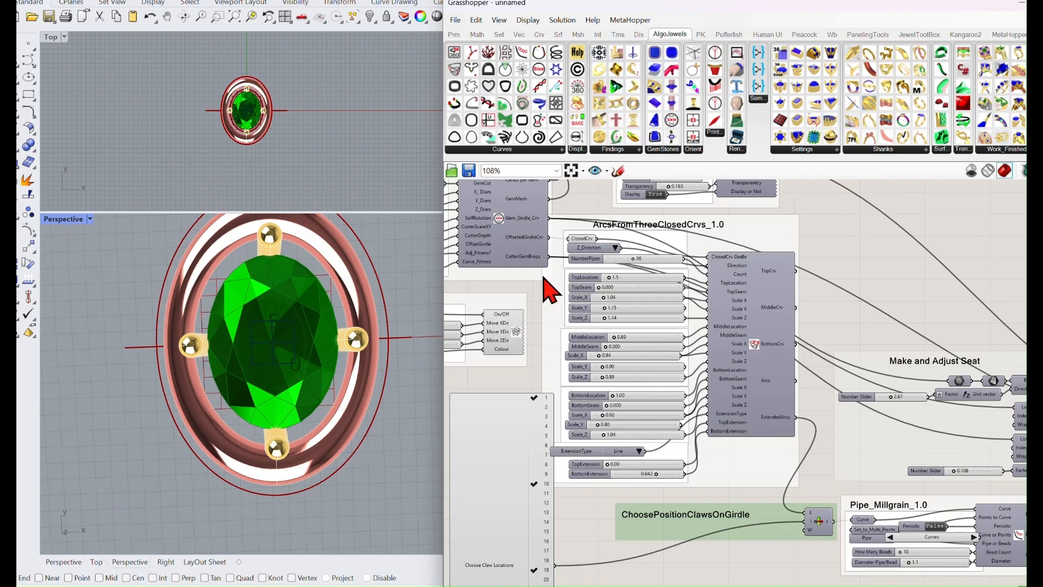
scroll(550, 269, "up", 1)
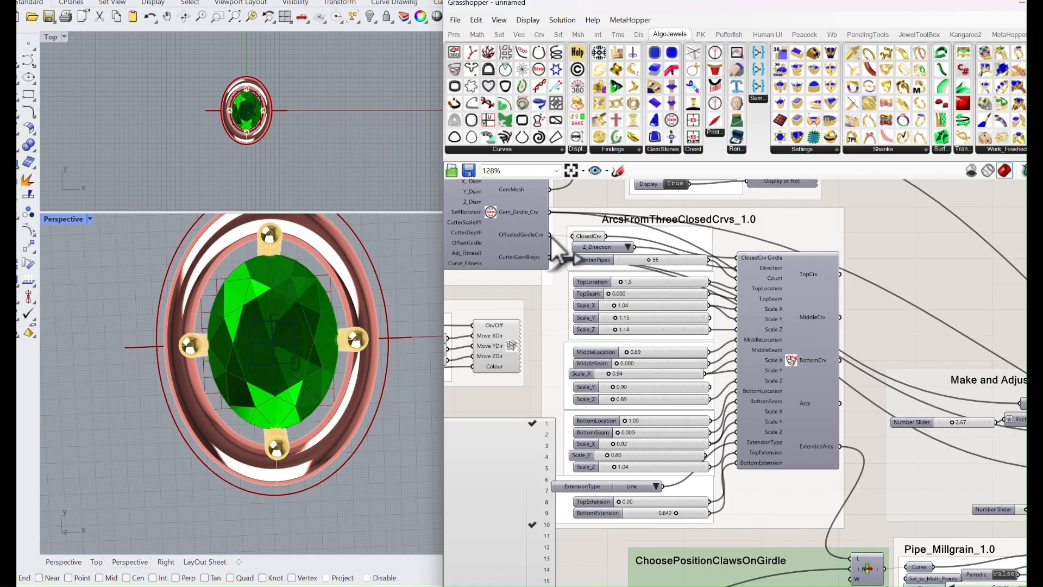
left_click_drag(594, 585, 748, 498)
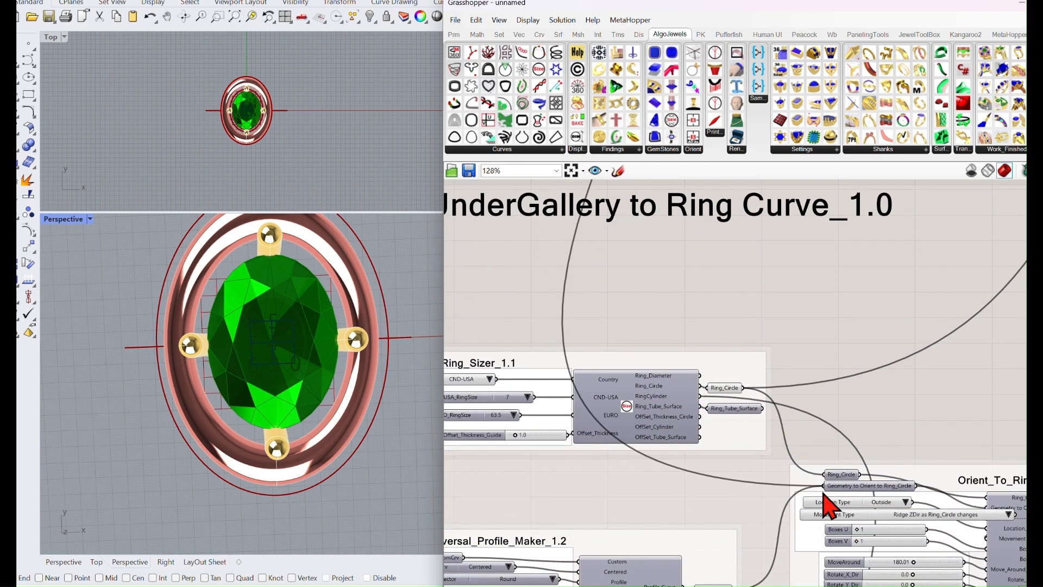
left_click_drag(824, 495, 817, 492)
right_click_drag(817, 466, 640, 5)
right_click_drag(682, 341, 688, 586)
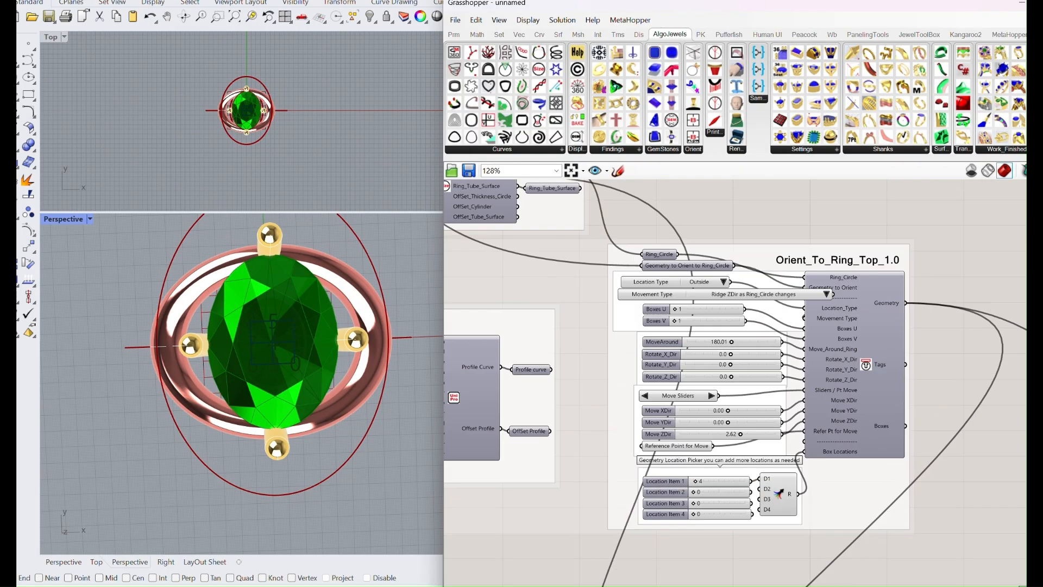
- Examine the rotation sliders of the gem setting's Orient_To_Ring_Top_1.0 component as a reference for orienting the under-gallery
scroll(797, 438, "down", 3)
right_click_drag(796, 292, 655, 564)
right_click_drag(827, 259, 789, 433)
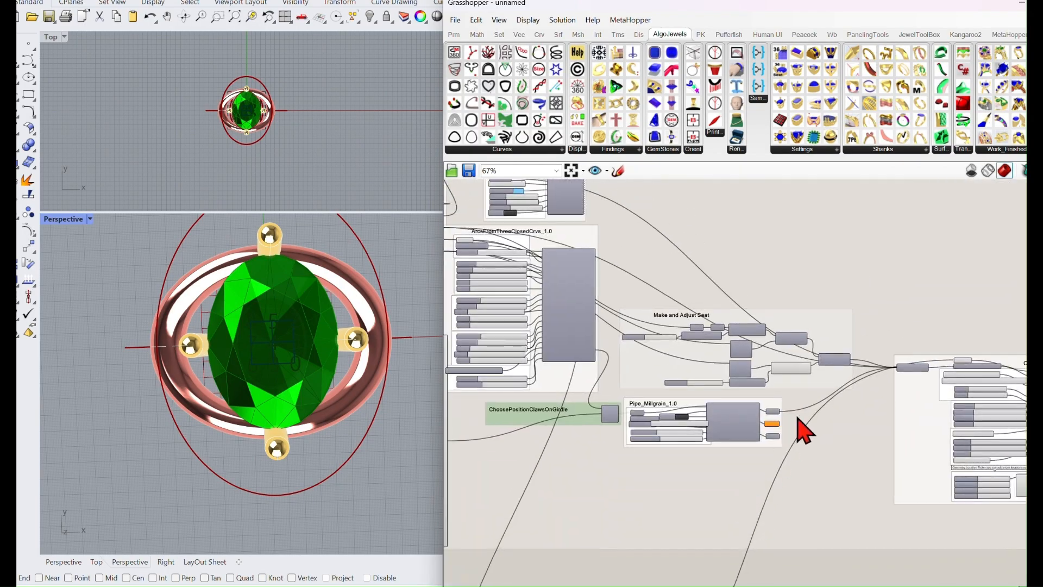
right_click_drag(654, 391, 734, 460)
right_click_drag(857, 524, 626, 388)
scroll(878, 264, "up", 2)
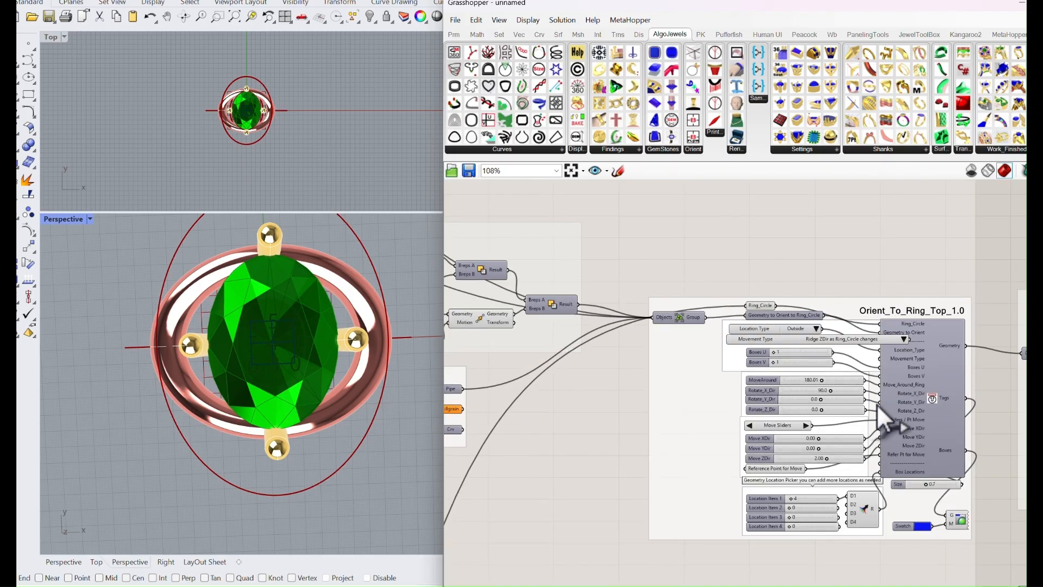
scroll(880, 414, "up", 1)
right_click_drag(880, 414, 829, 345)
scroll(810, 315, "up", 1)
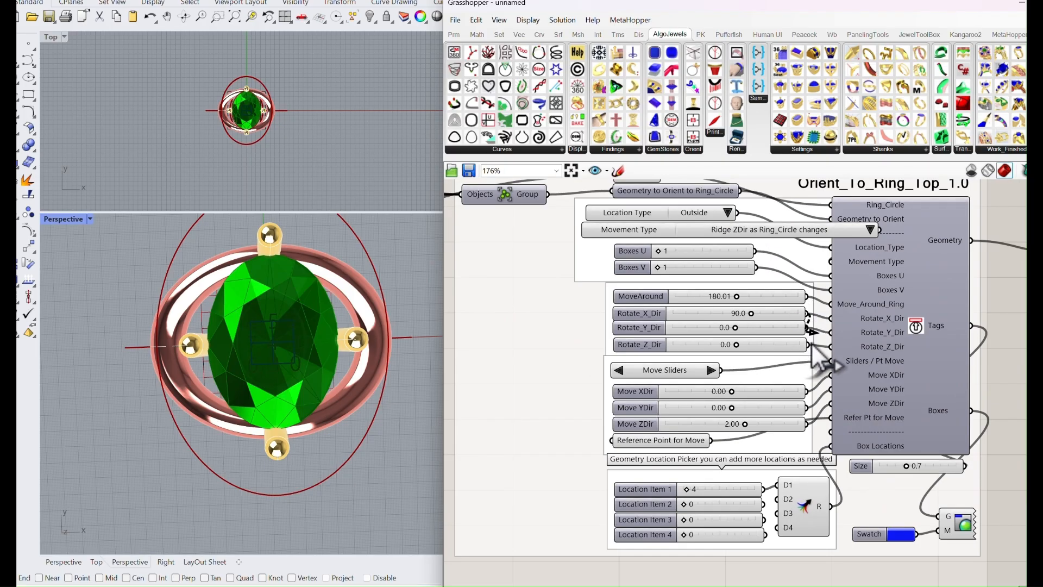
left_click_drag(591, 573, 489, 563)
- Check the data options of the Objects input on the Group component that feeds the gem setting's Orient_To_Ring_Top_1.0
scroll(560, 516, "down", 4)
right_click_drag(564, 523, 869, 125)
scroll(682, 461, "down", 4)
right_click_drag(890, 230, 761, 410)
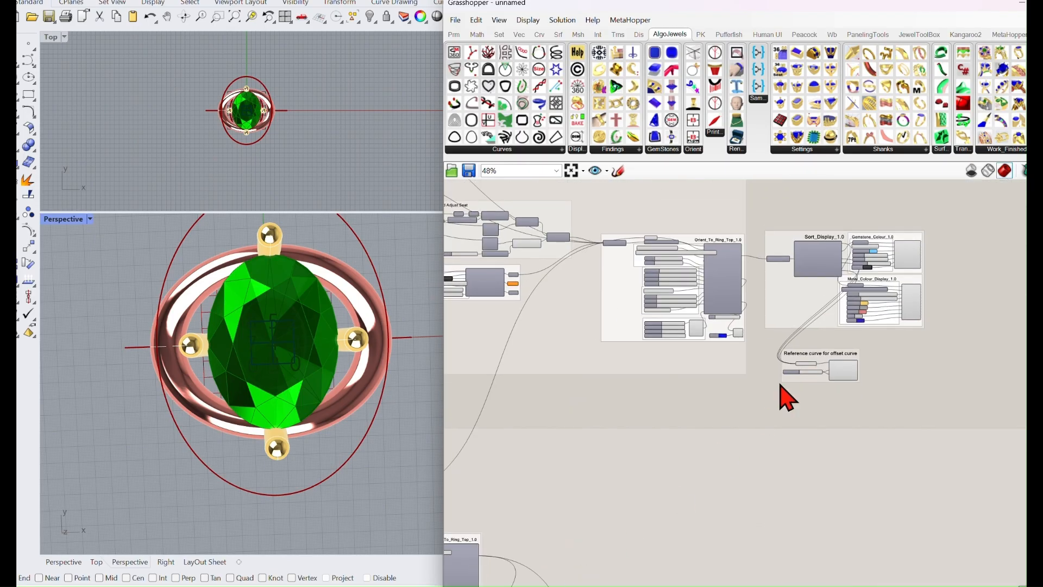
scroll(739, 305, "up", 5)
right_click_drag(585, 273, 761, 407)
scroll(648, 339, "up", 1)
left_click(751, 373)
left_click(752, 365)
right_click(751, 367)
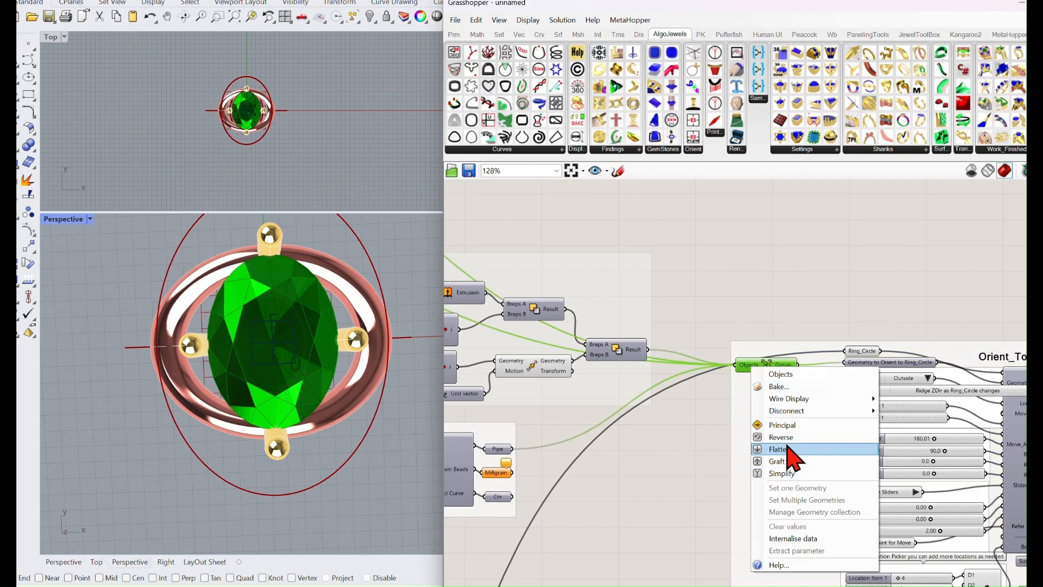
left_click(695, 523)
- Delete the reference curve components for the offset curve below the Sort_Display_1.0 group
scroll(743, 507, "down", 6)
right_click_drag(760, 472, 611, 258)
scroll(755, 365, "up", 3)
right_click_drag(667, 450, 719, 477)
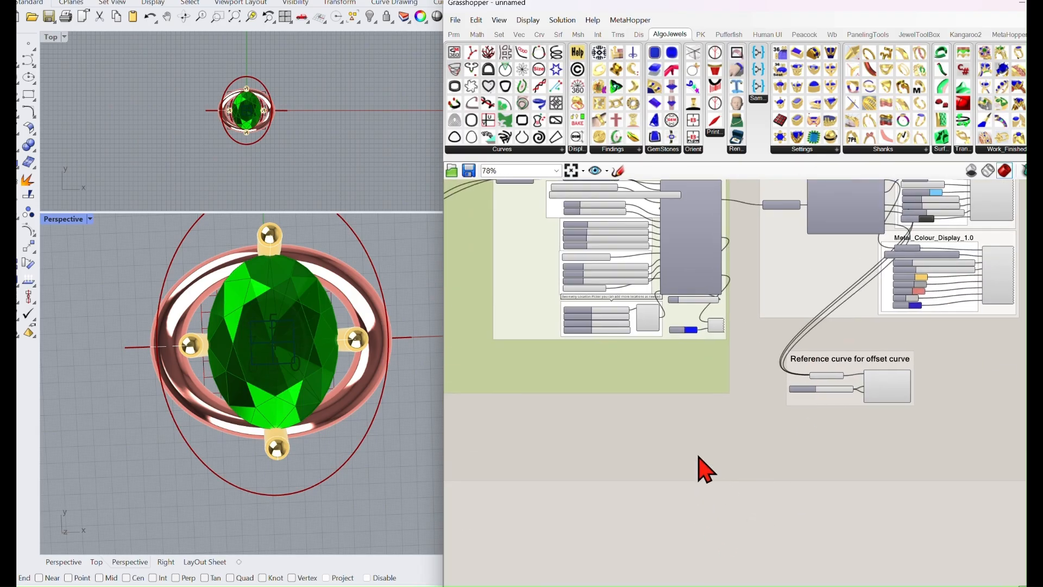
left_click(788, 526)
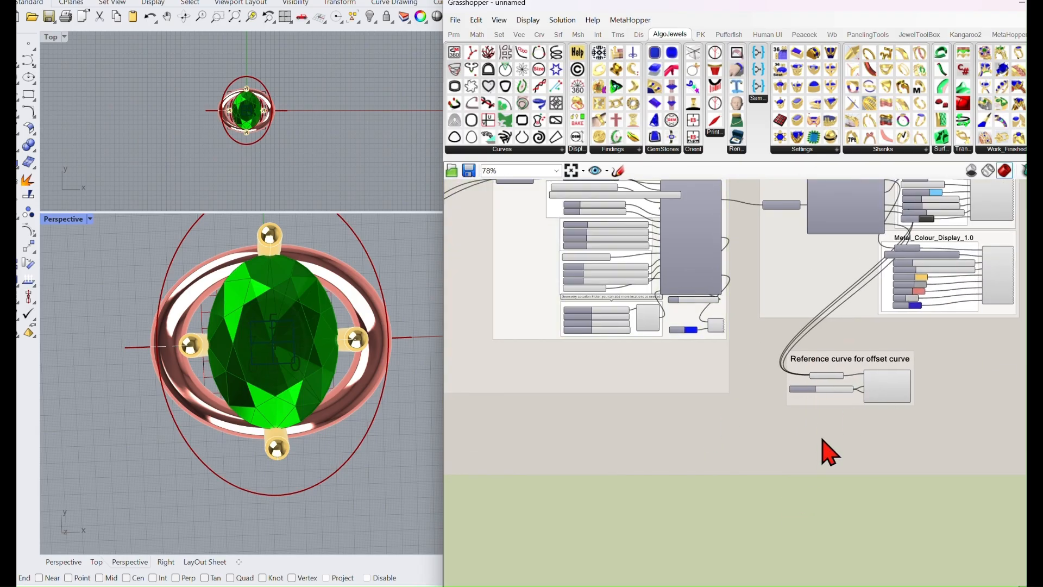
left_click(823, 402)
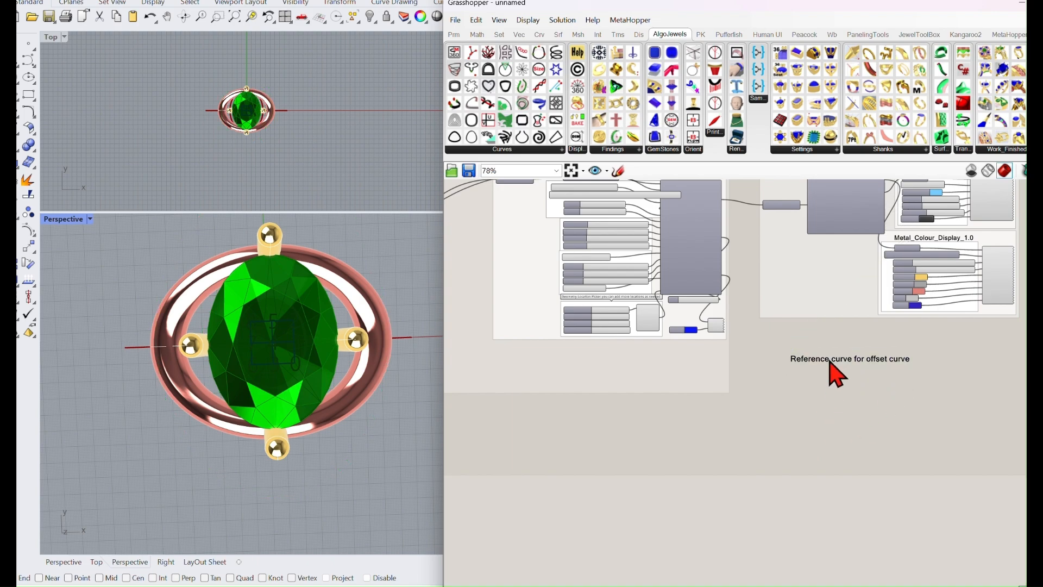
- Set Rotate_X_Dir to 90 in the under-gallery's Orient_To_Ring_Top_1.0 and view the result at an angle
scroll(811, 407, "down", 4)
right_click_drag(578, 583, 742, 508)
scroll(704, 435, "up", 9)
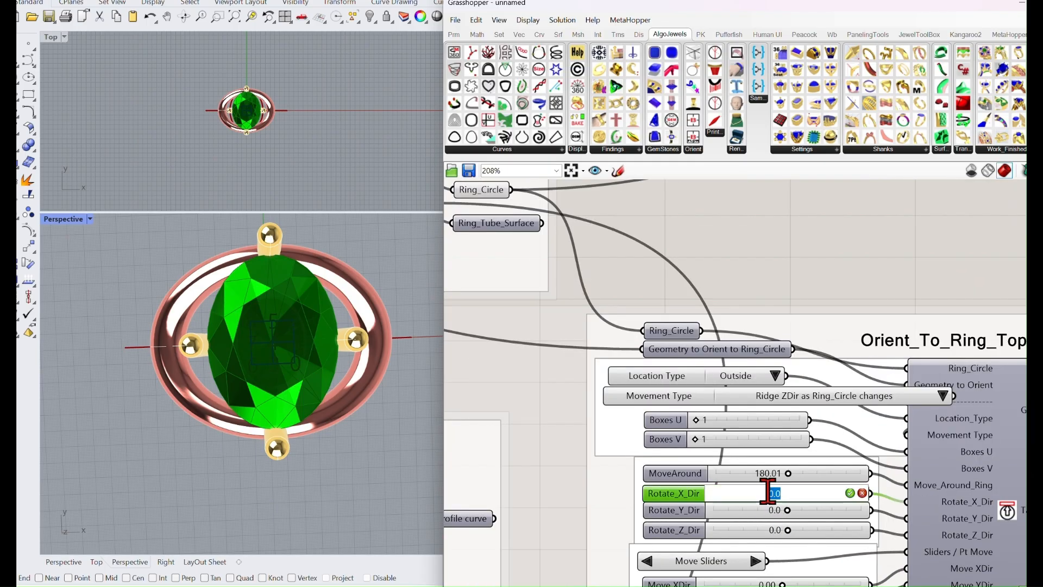
left_click(850, 494)
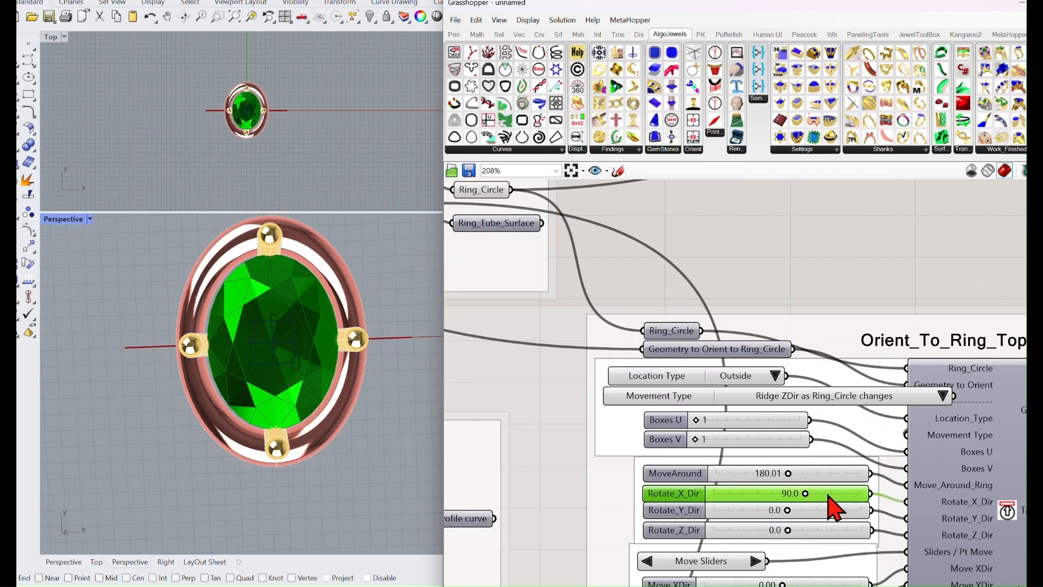
right_click_drag(354, 381, 350, 340)
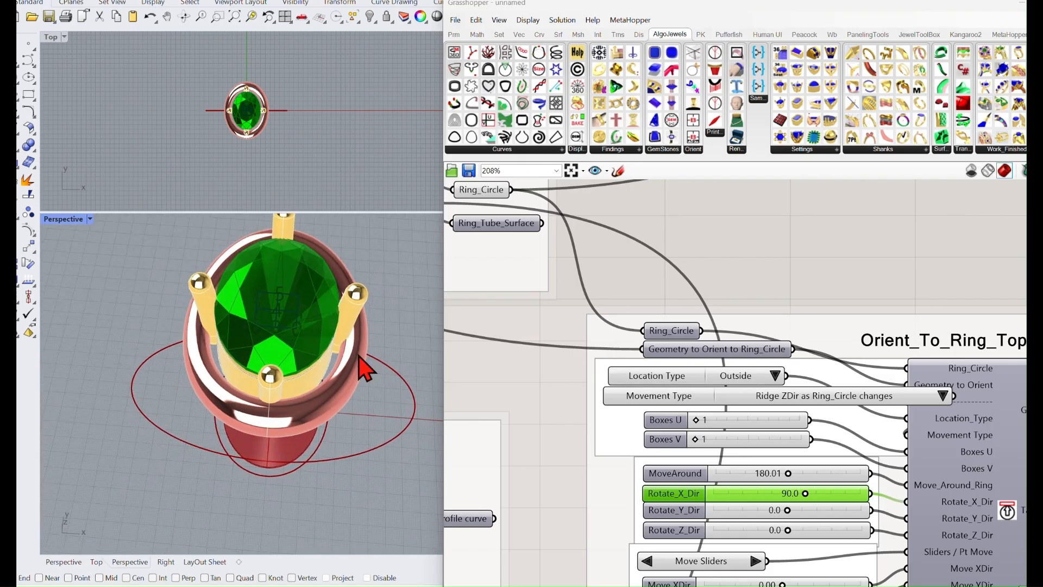
- Examine the wiring from the ArcsFromThreeClosedCrvs_1.0 section to the gem setting's Orient_To_Ring_Top_1.0 and Sort_Display_1.0
scroll(576, 482, "down", 2)
scroll(711, 459, "down", 5)
right_click_drag(671, 419, 701, 514)
scroll(699, 503, "down", 1)
right_click_drag(748, 436, 703, 487)
scroll(678, 296, "up", 4)
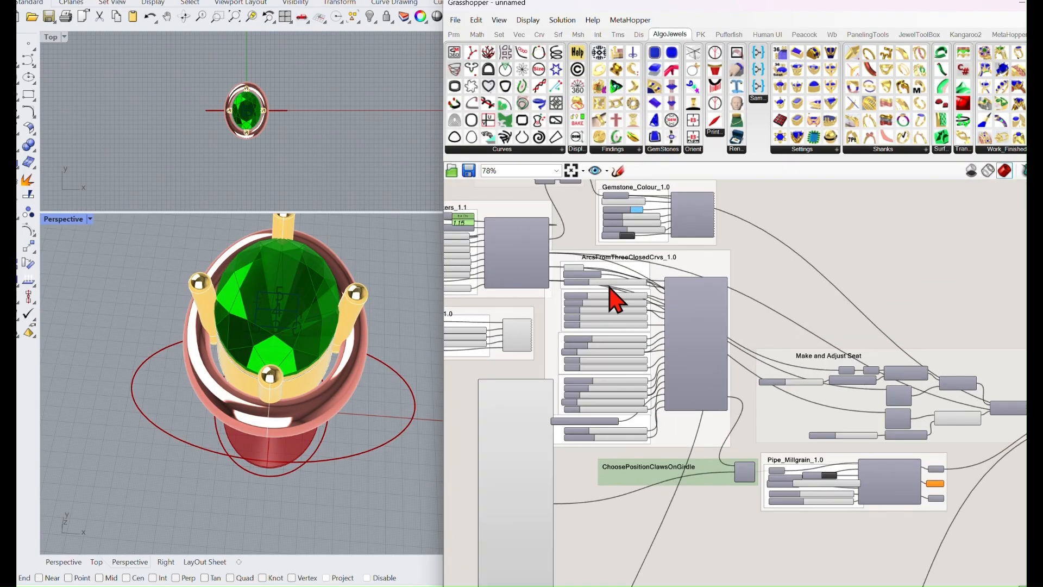
scroll(584, 272, "up", 2)
scroll(584, 271, "down", 4)
right_click_drag(730, 421, 647, 30)
right_click_drag(752, 313, 664, 547)
scroll(860, 372, "up", 2)
right_click_drag(844, 433, 725, 525)
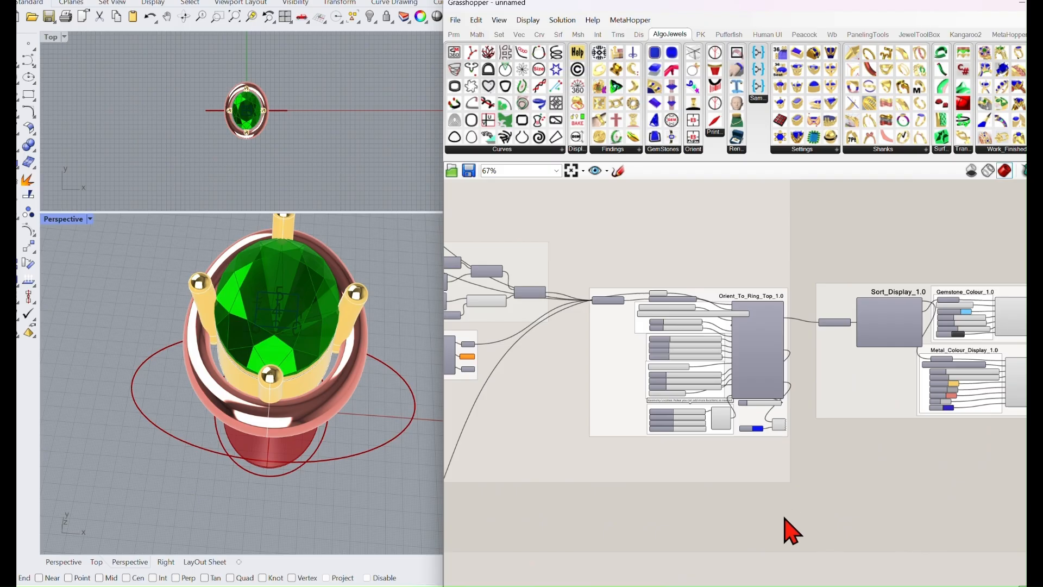
- Undo the under-gallery's X rotation change and the deletion of the reference curve components
key("ctrl+z")
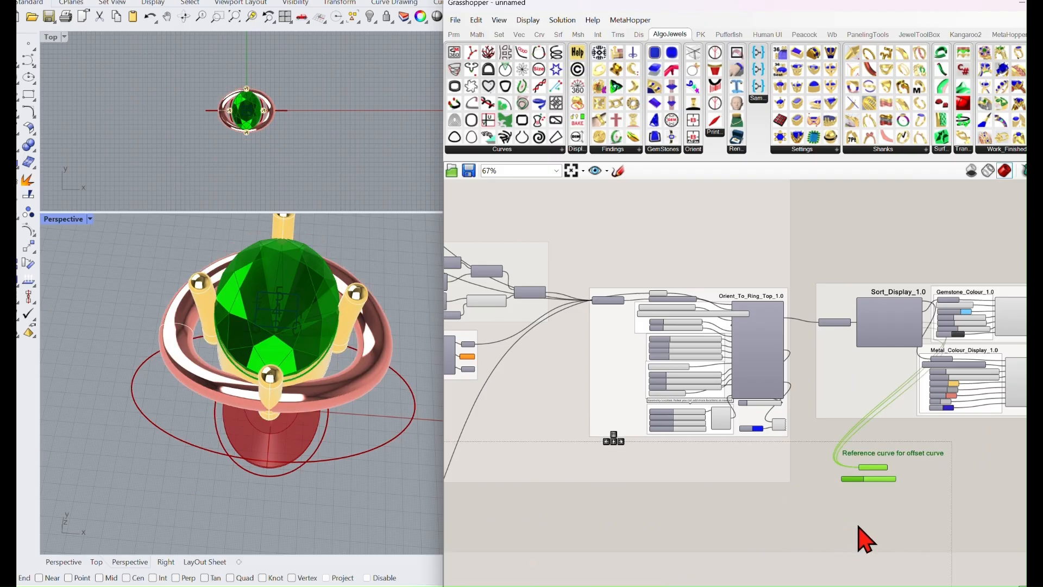
right_click_drag(889, 538, 888, 330)
scroll(869, 403, "down", 3)
scroll(870, 377, "down", 2)
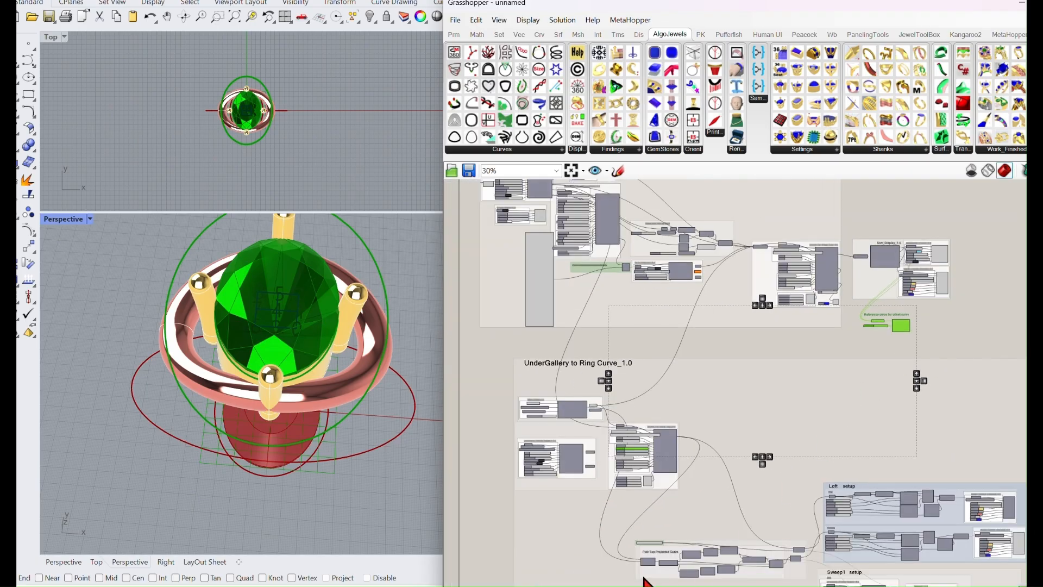
scroll(650, 454, "up", 3)
right_click_drag(731, 418, 676, 478)
right_click_drag(859, 369, 680, 557)
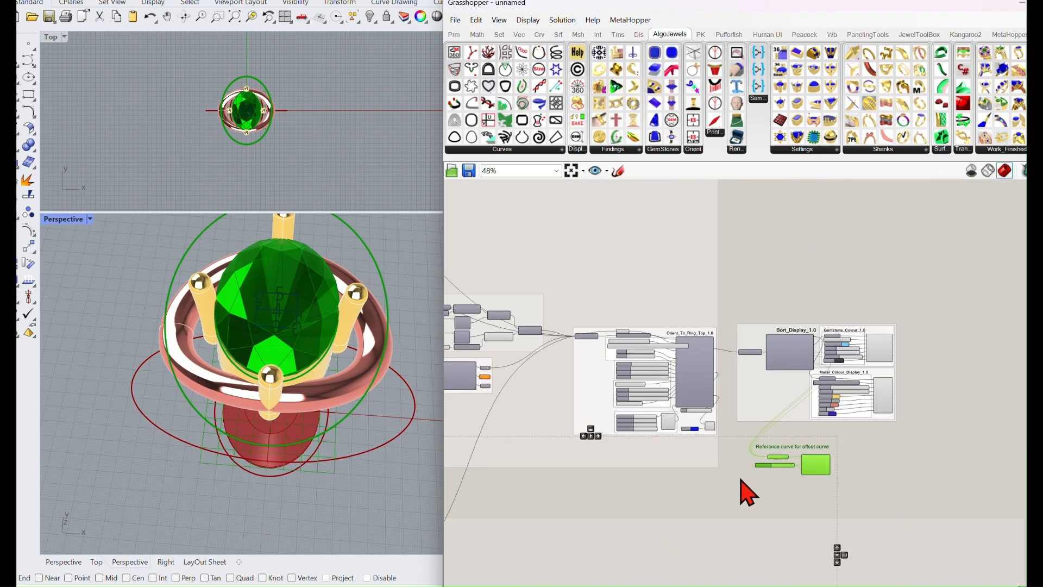
- Group the restored reference curve components together with their title, leaving the under-gallery's rotation slider out
left_click_drag(834, 500, 833, 500)
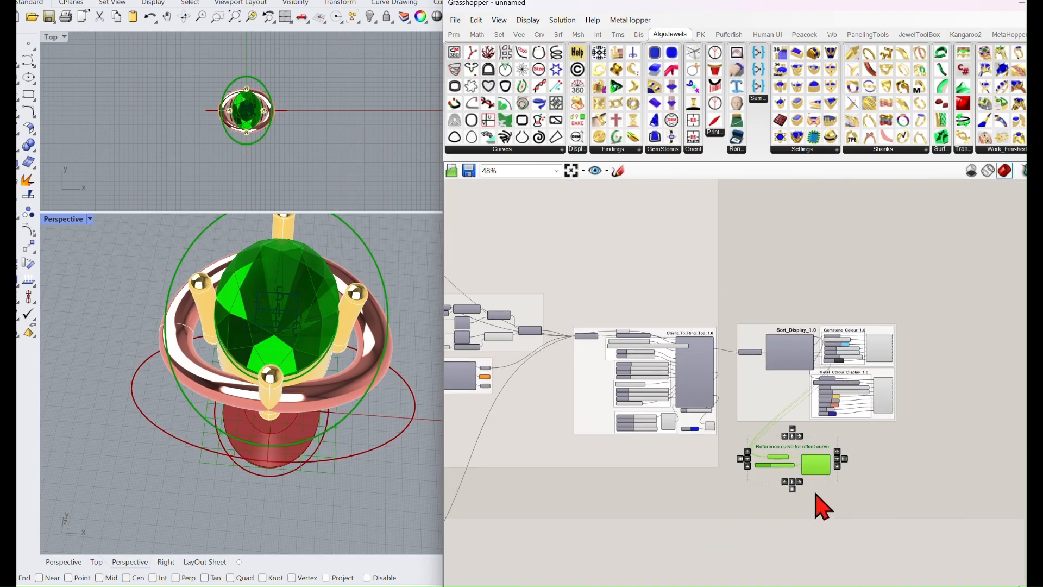
scroll(791, 451, "up", 1)
middle_click(792, 456)
left_click(792, 415)
- Move the reference curve group from below Sort_Display_1.0 into the UnderGallery to Ring Curve_1.0 section
left_click_drag(784, 451, 498, 557)
right_click_drag(514, 566, 823, 390)
left_click_drag(813, 376, 774, 369)
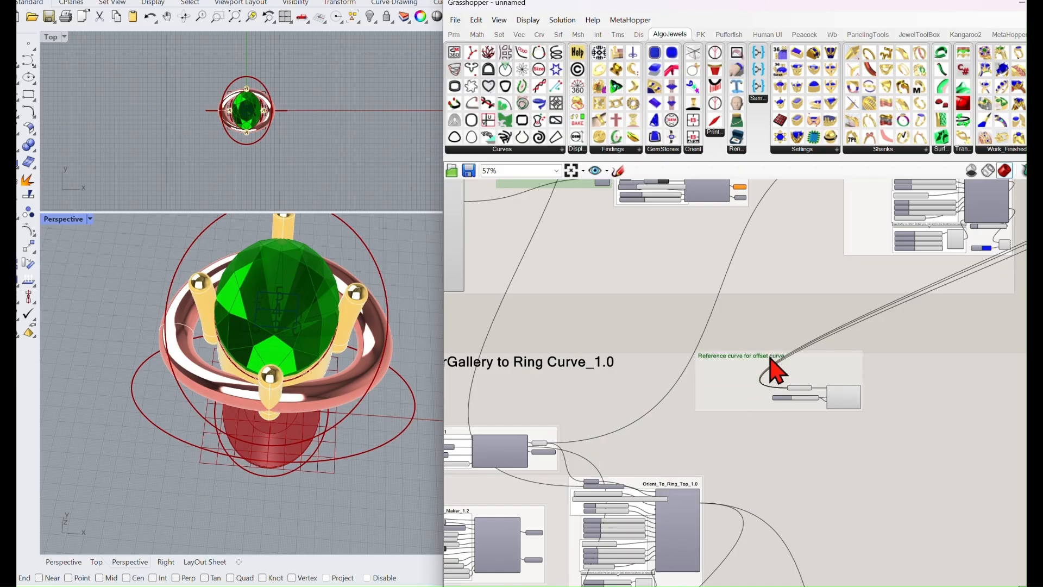
left_click_drag(748, 407, 650, 451)
right_click_drag(670, 519, 840, 363)
- Delete the under-gallery's Universal_Profile_Maker_1.2 group and place the reference curve group in its spot beneath Ring_Sizer_1.1
left_click_drag(530, 339, 722, 447)
key("Delete")
left_click_drag(829, 297, 613, 385)
scroll(659, 415, "down", 5)
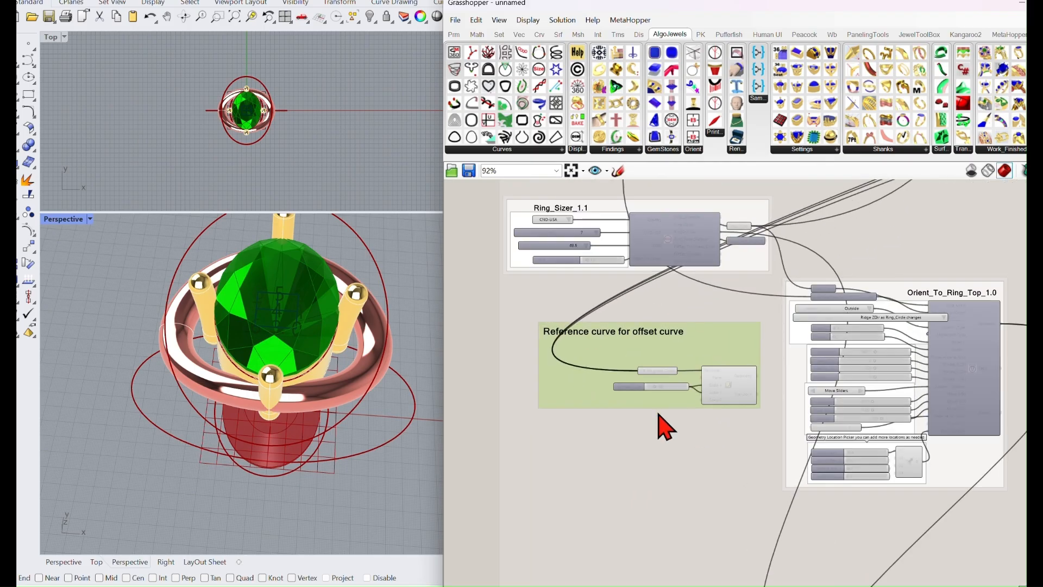
right_click(701, 448)
left_click(606, 294)
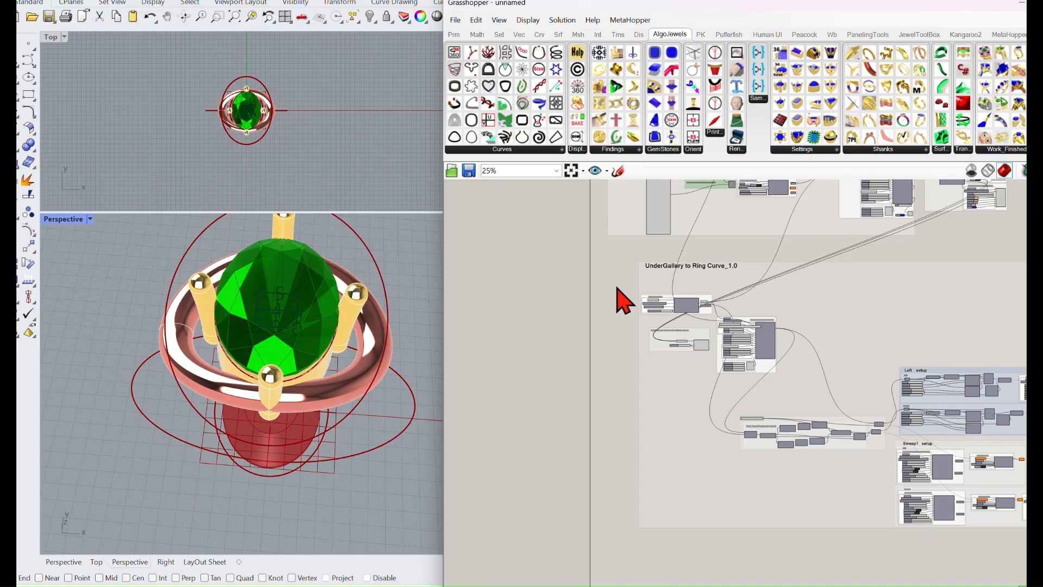
- Connect the gemstone's Gem_Girdle_Crv output to the Off set girdle Curve input of the reference curve group
right_click_drag(649, 189, 643, 441)
scroll(654, 456, "up", 6)
scroll(662, 223, "up", 3)
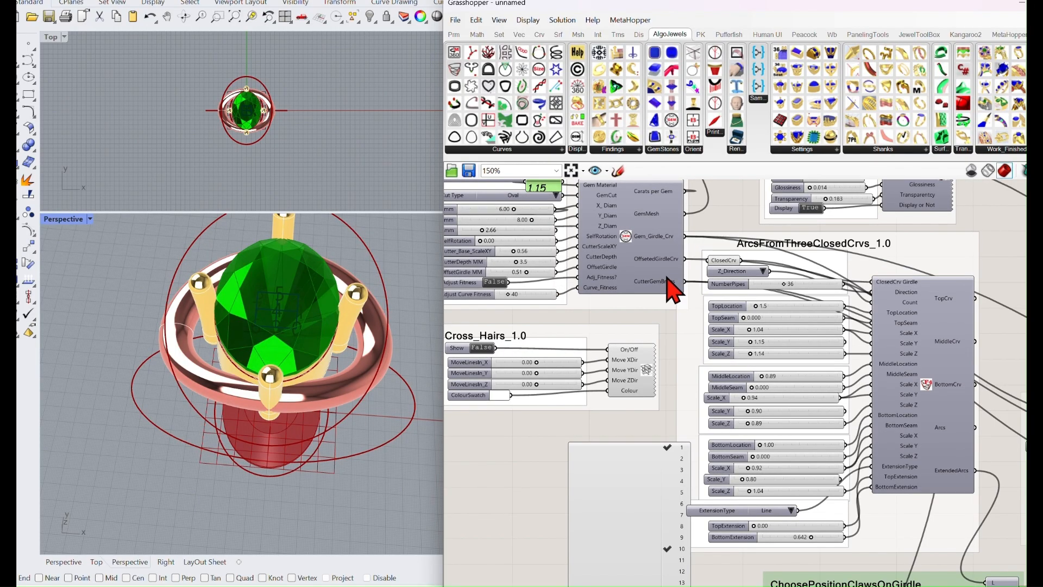
scroll(674, 283, "up", 2)
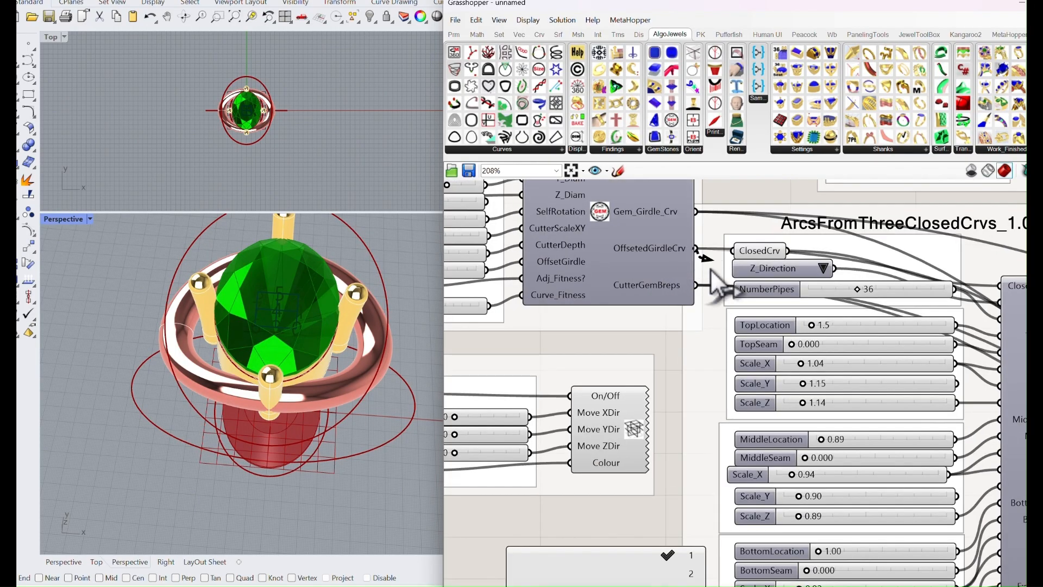
left_click_drag(581, 586, 647, 525)
scroll(668, 281, "up", 1)
right_click_drag(669, 310, 677, 444)
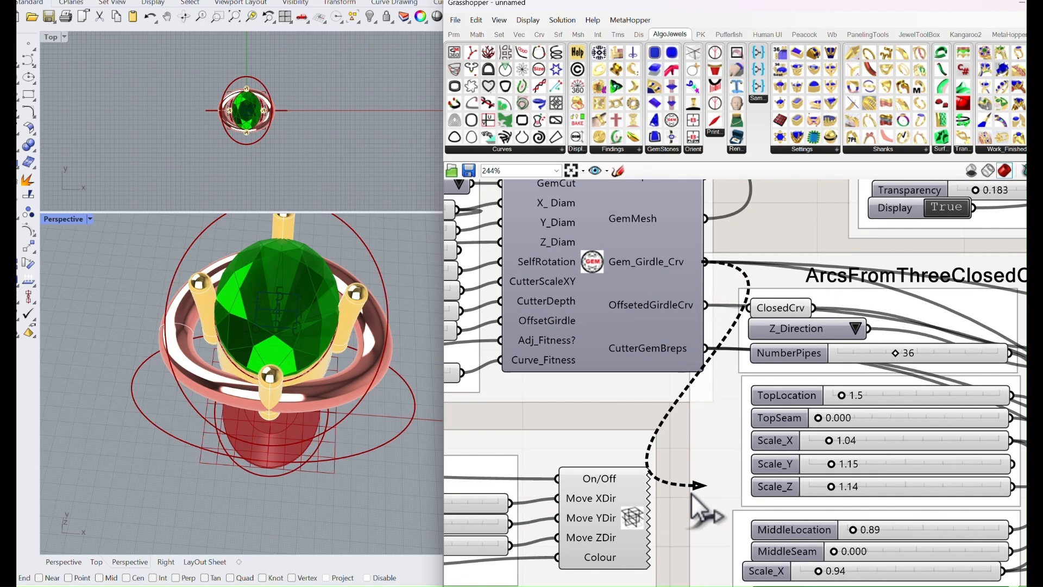
left_click_drag(561, 584, 612, 556)
scroll(598, 512, "down", 5)
left_click_drag(665, 585, 673, 551)
right_click_drag(748, 472, 655, 377)
right_click_drag(746, 436, 695, 476)
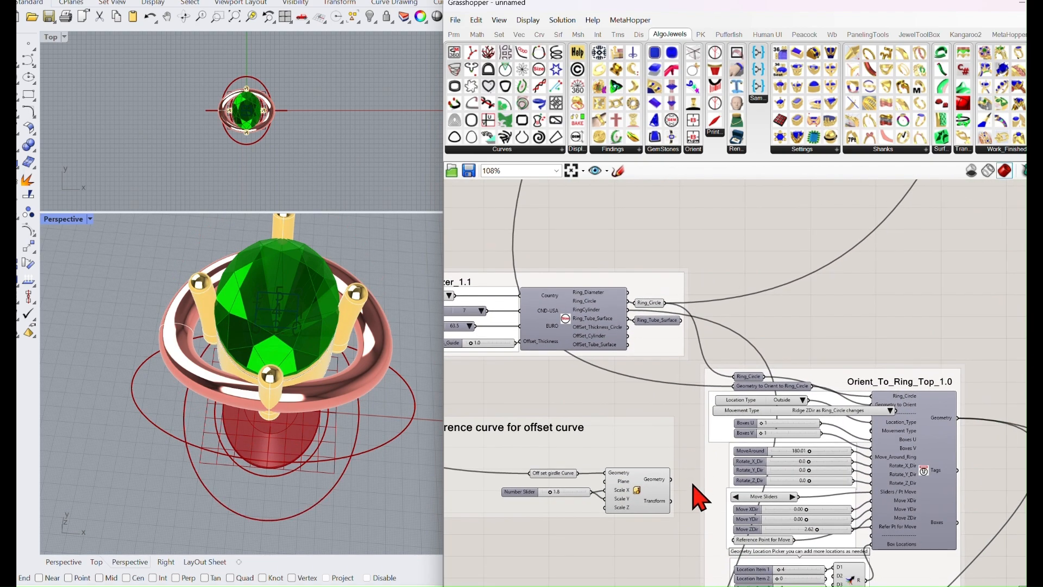
- Feed the scaled reference curve into Orient_To_Ring_Top_1.0 as the geometry to orient, and adjust the curve's scale factor
left_click_drag(724, 378, 730, 385)
scroll(624, 489, "up", 3)
left_click(620, 470)
left_click_drag(600, 469, 596, 471)
right_click_drag(783, 443, 601, 415)
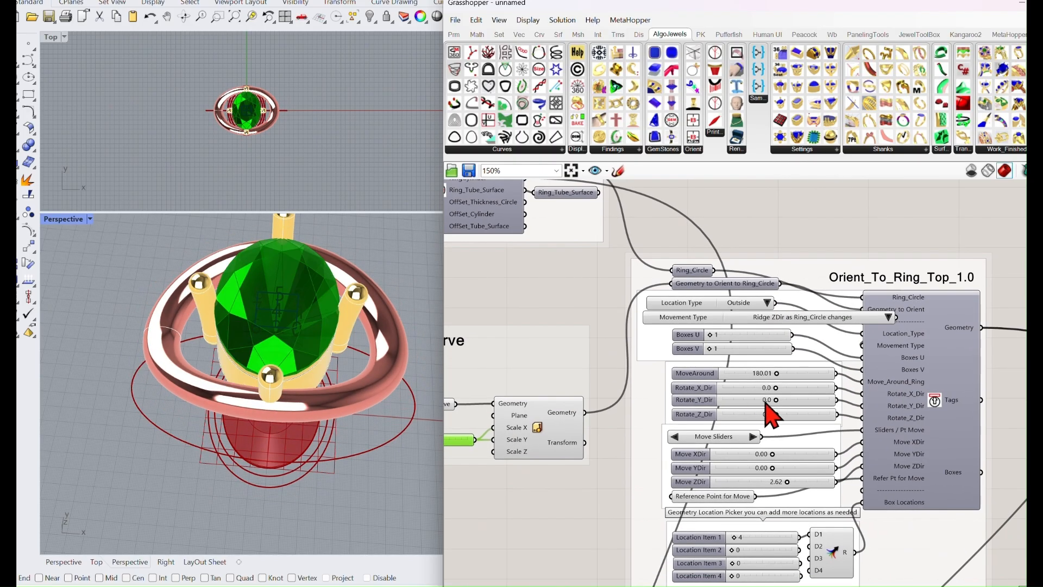
left_click_drag(566, 377, 576, 357)
- Set Rotate_X_Dir of Orient_To_Ring_Top_1.0 to 90 so the under-gallery aligns with the oval gem
right_click_drag(396, 310, 389, 418)
scroll(693, 424, "up", 5)
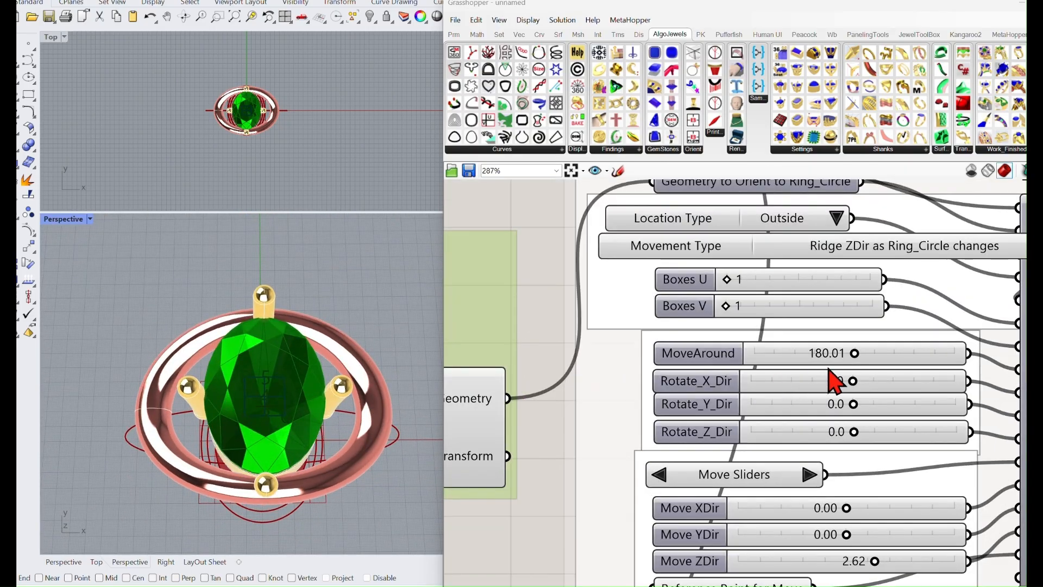
double_click(831, 387)
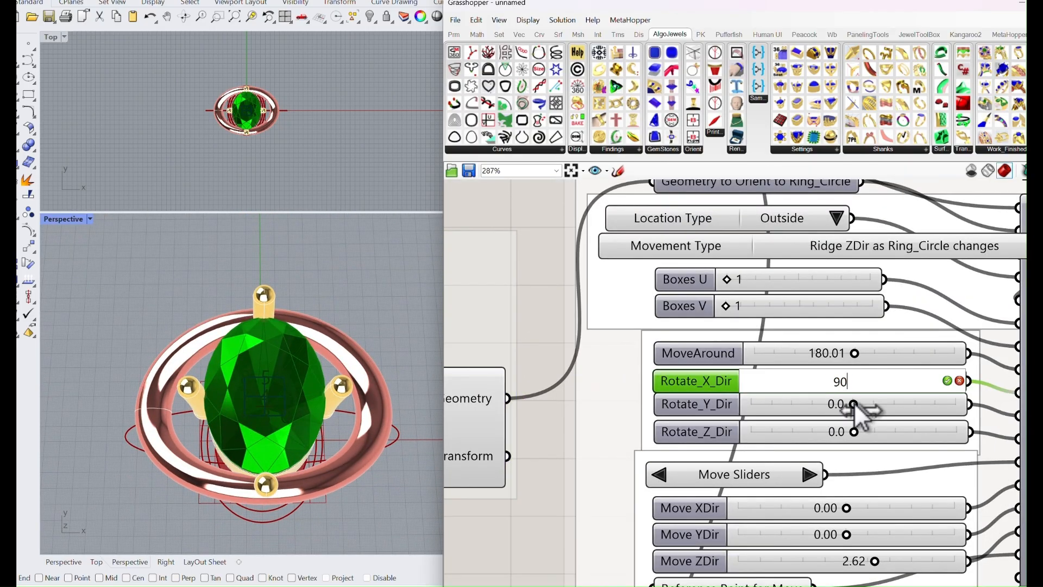
type("90")
key("Return")
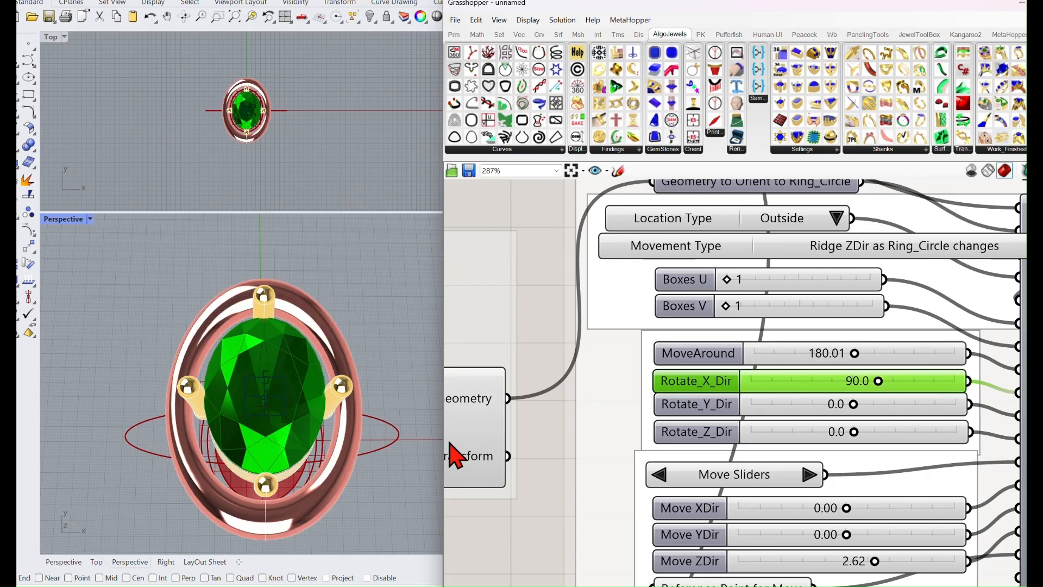
mouse_move(407, 416)
right_mouse_down()
mouse_move(414, 373)
mouse_move(396, 438)
mouse_move(389, 415)
mouse_move(402, 429)
right_mouse_up()
right_click_drag(488, 440, 561, 427)
mouse_move(371, 341)
right_mouse_down()
mouse_move(364, 362)
mouse_move(364, 351)
right_mouse_up()
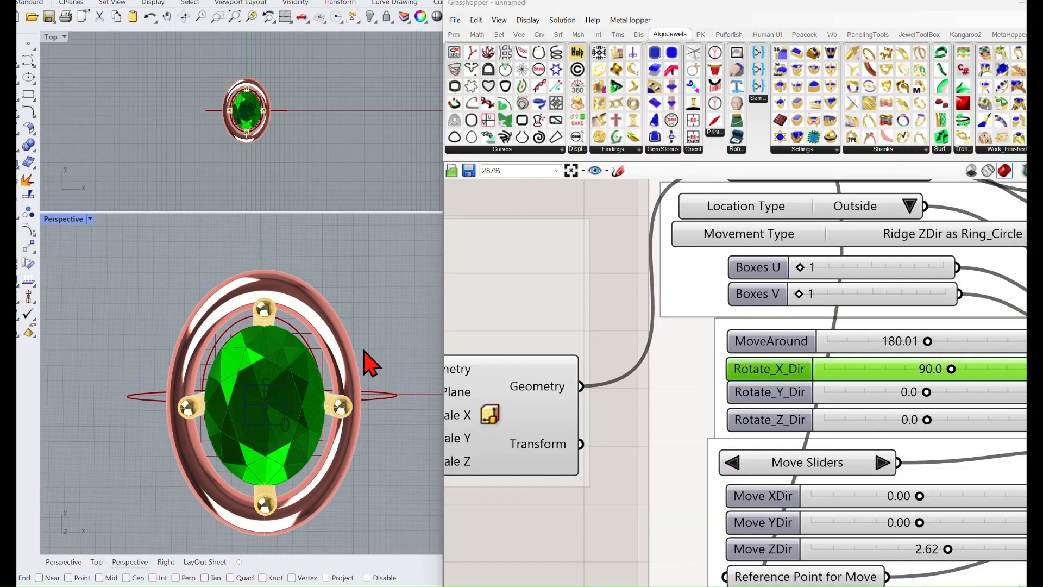
scroll(263, 125, "up", 4)
- Switch the under-gallery's construction method from Loft to Sweep1
scroll(653, 446, "down", 6)
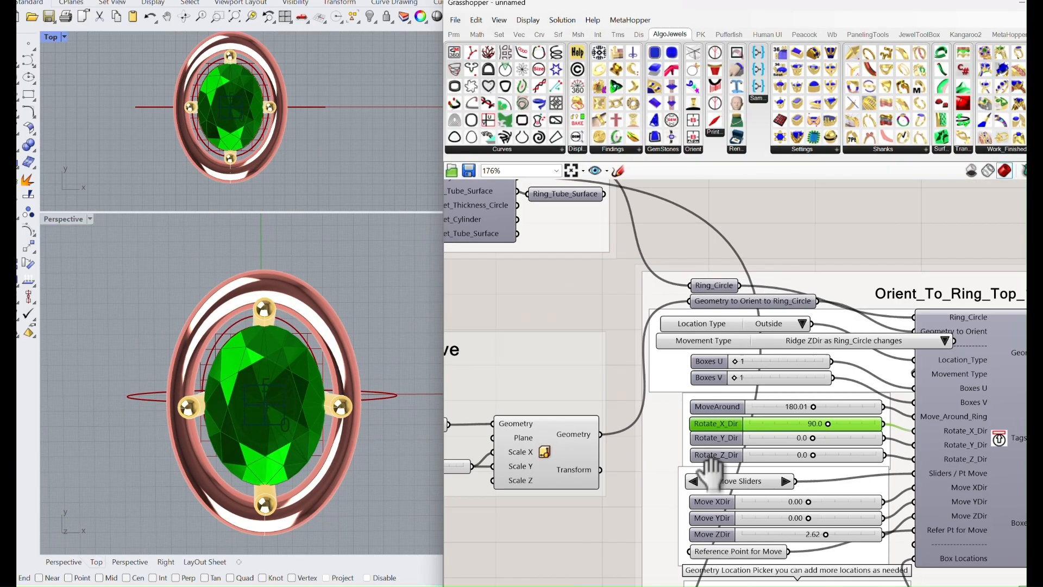
right_click_drag(840, 475, 699, 389)
scroll(631, 485, "up", 3)
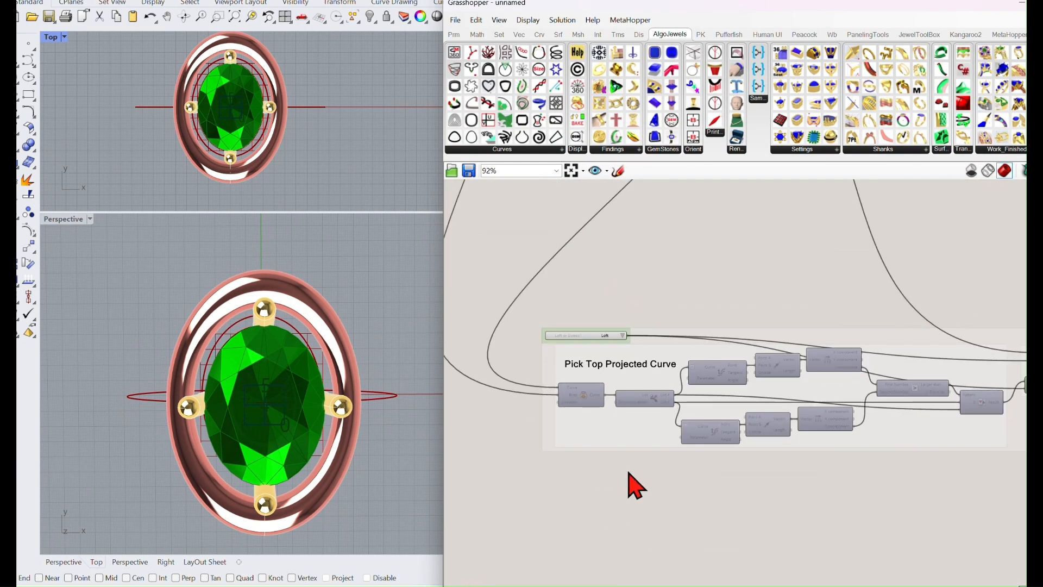
scroll(760, 411, "down", 4)
right_click_drag(821, 384, 676, 401)
right_click_drag(821, 385, 573, 349)
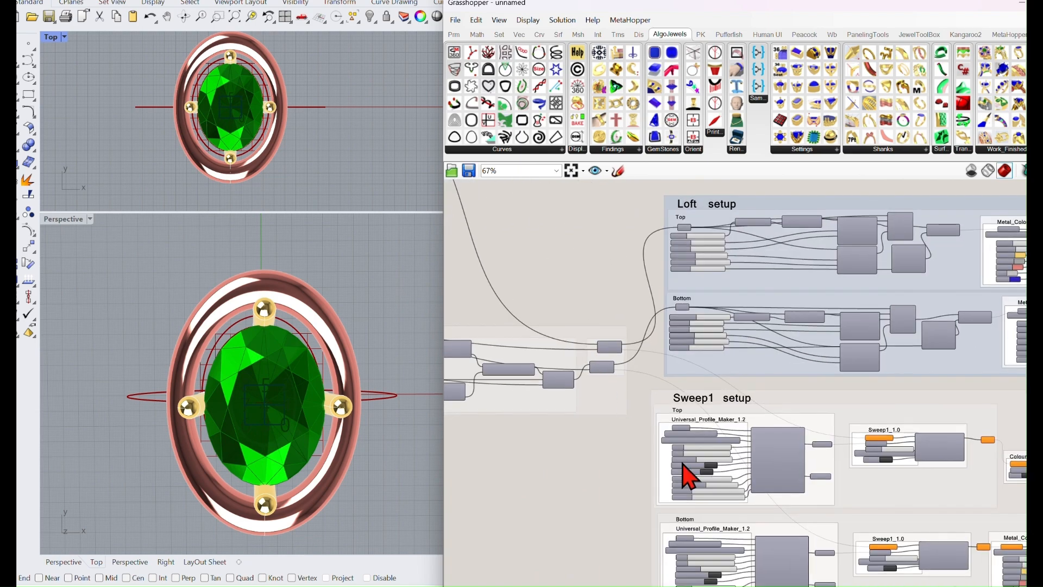
scroll(709, 486, "up", 4)
scroll(717, 498, "down", 4)
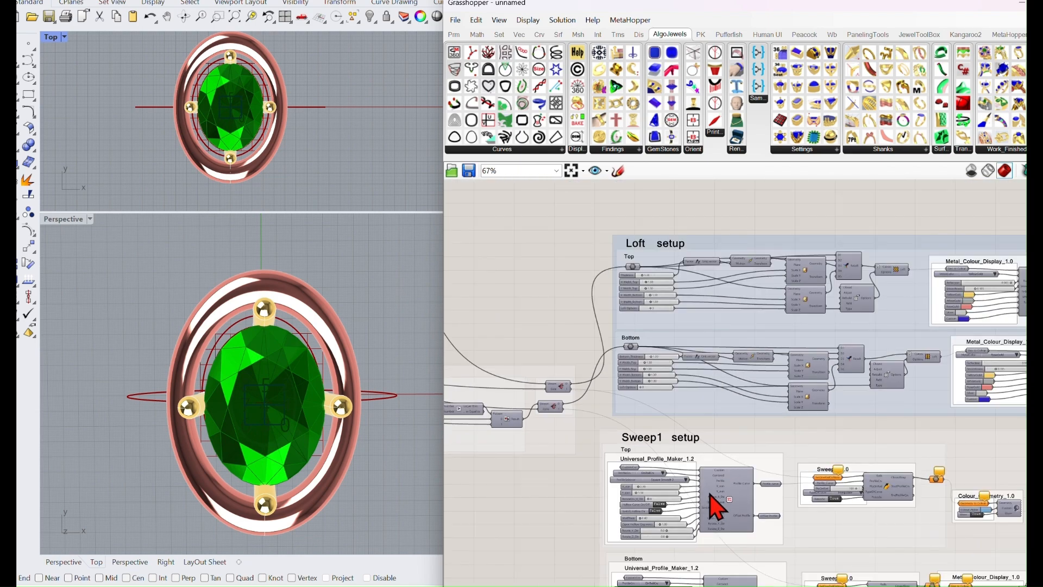
scroll(629, 438, "up", 5)
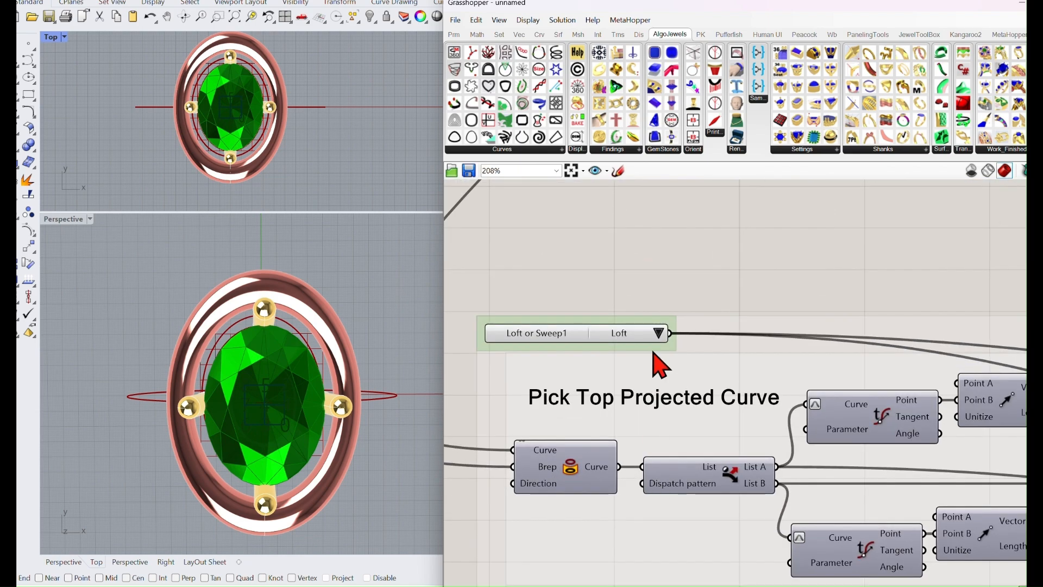
left_click(681, 353)
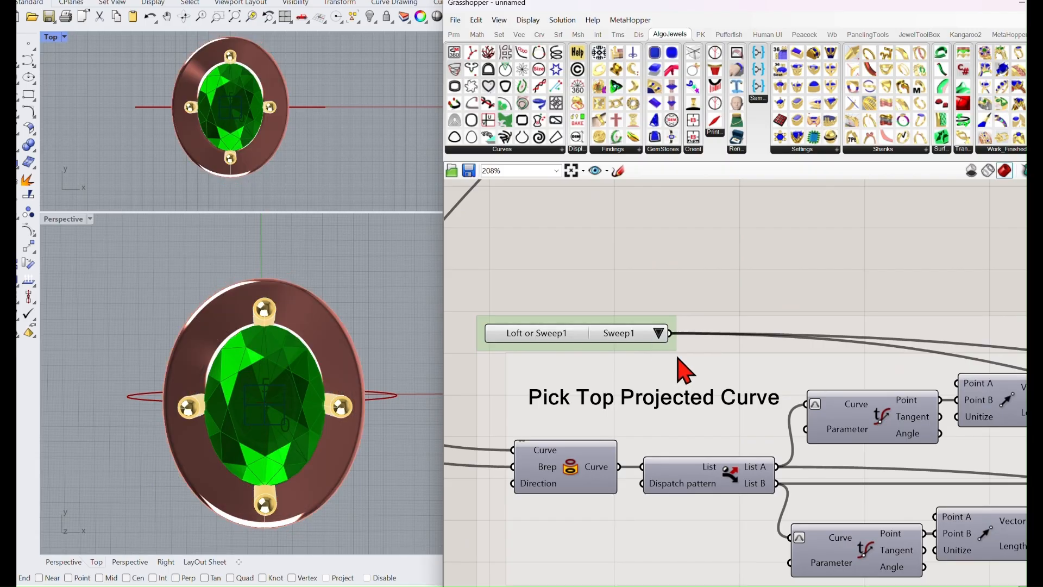
- Reduce X_mm of the Bottom Universal_Profile_Maker_1.2 in the Sweep1 setup to 1.16
scroll(683, 375, "down", 6)
right_click_drag(419, 467, 385, 380)
scroll(728, 474, "up", 6)
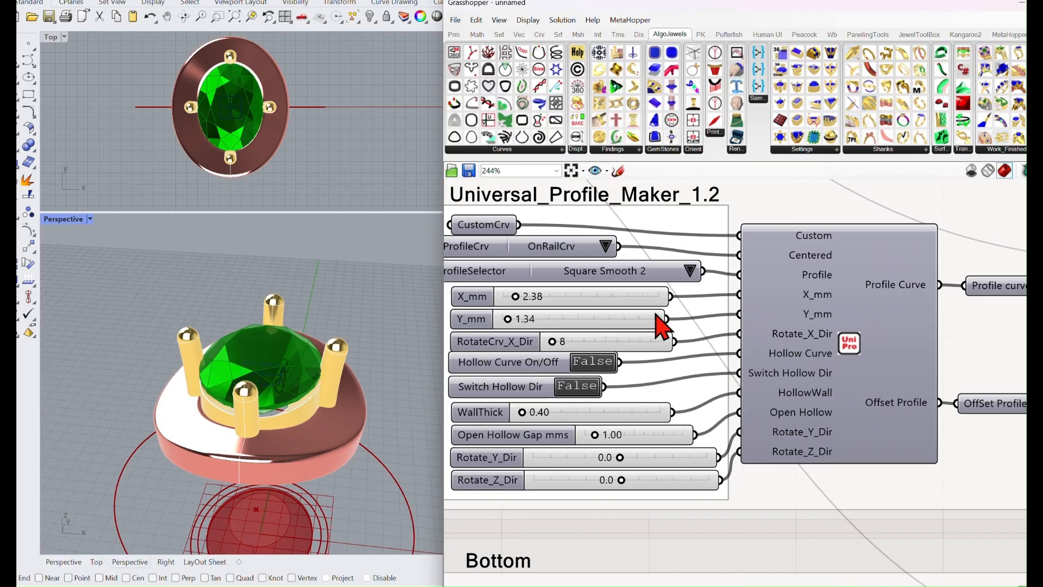
right_click_drag(660, 315, 691, 295)
scroll(690, 391, "down", 3)
right_click_drag(695, 405, 697, 349)
right_click_drag(687, 447, 692, 396)
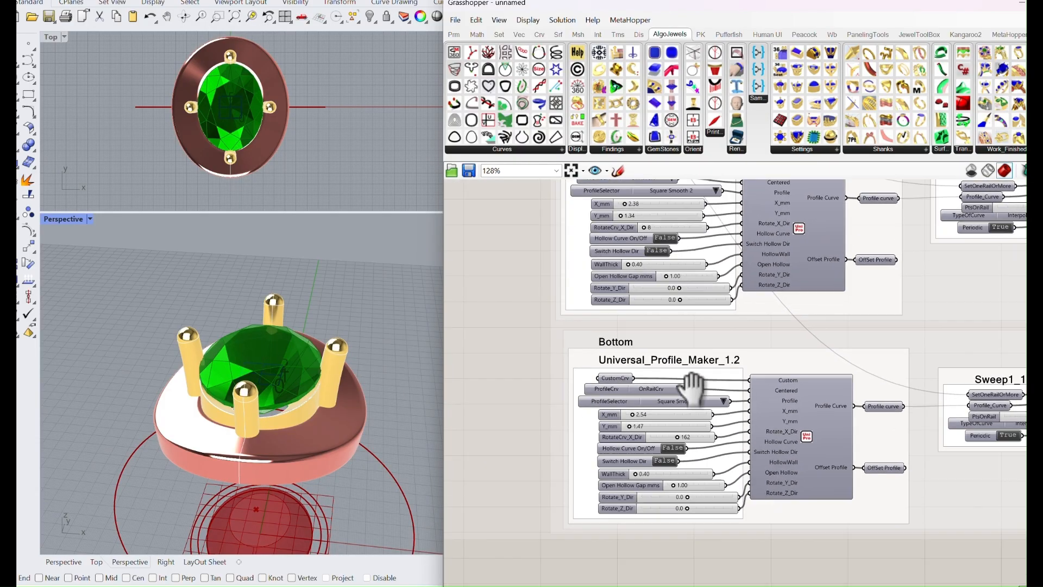
scroll(707, 435, "up", 5)
right_click_drag(541, 425, 617, 462)
left_click_drag(583, 427, 572, 430)
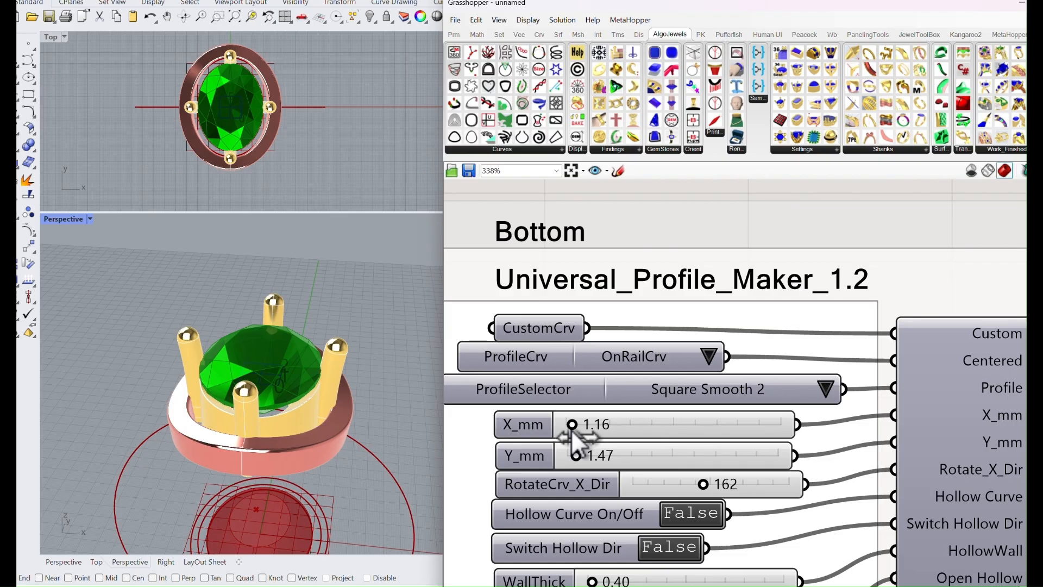
right_click_drag(407, 436, 406, 457)
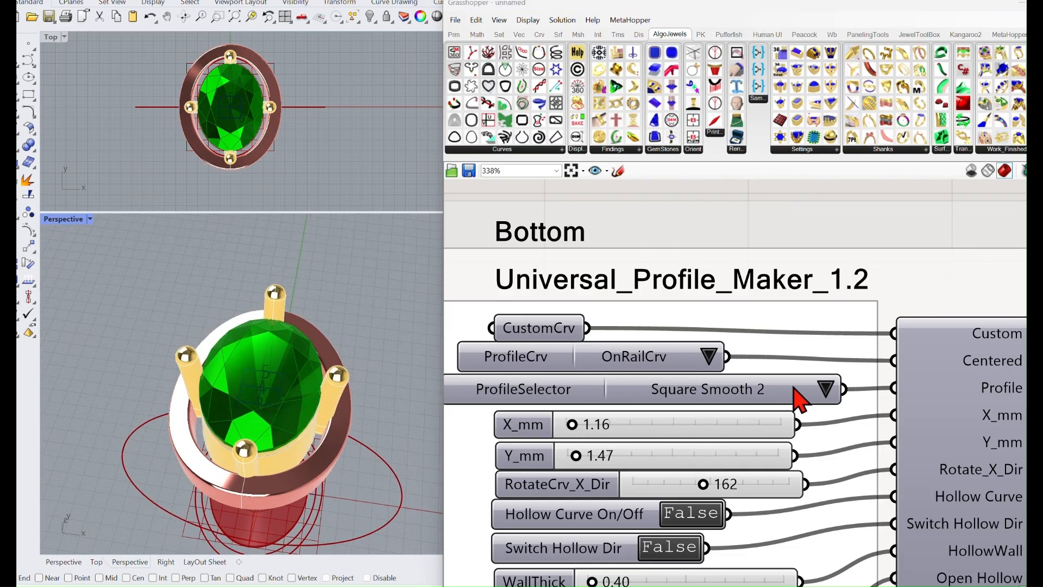
- Change the Bottom sweep profile of the under-gallery to Half Smooth
left_click(820, 394)
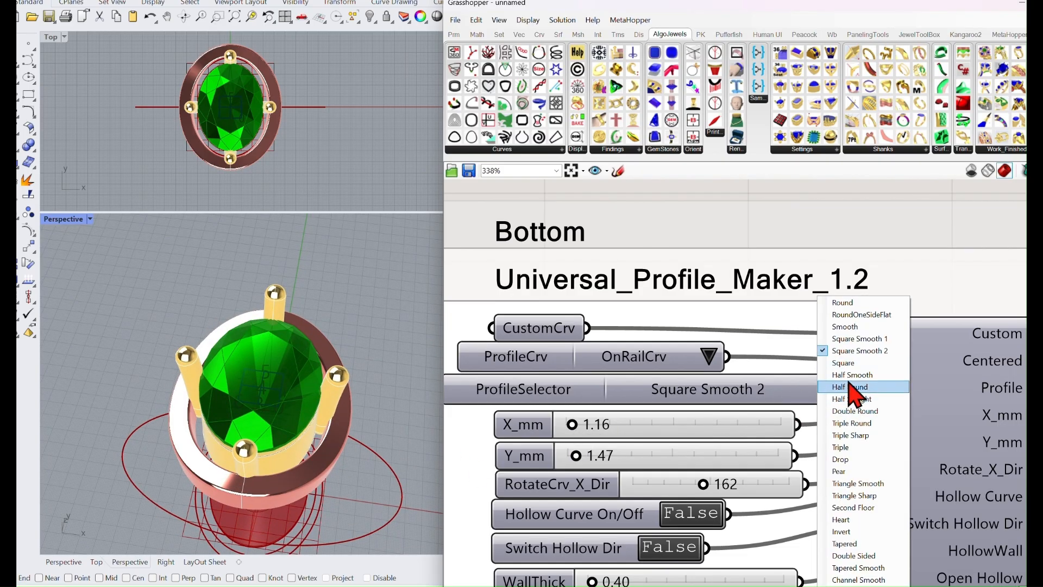
left_click(855, 376)
right_click_drag(435, 486, 361, 492)
- Return to the Loft or Sweep1 selector above the Pick Top Projected Curve group
scroll(556, 341, "down", 5)
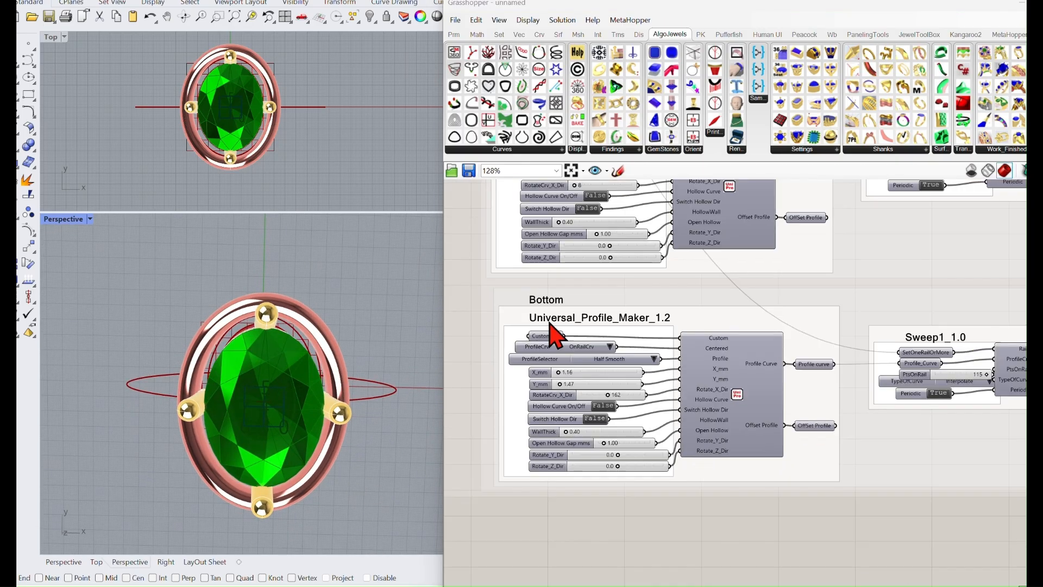
right_click_drag(464, 344, 725, 414)
scroll(641, 320, "down", 3)
right_click_drag(641, 320, 985, 468)
right_click_drag(672, 363, 716, 394)
scroll(746, 356, "up", 6)
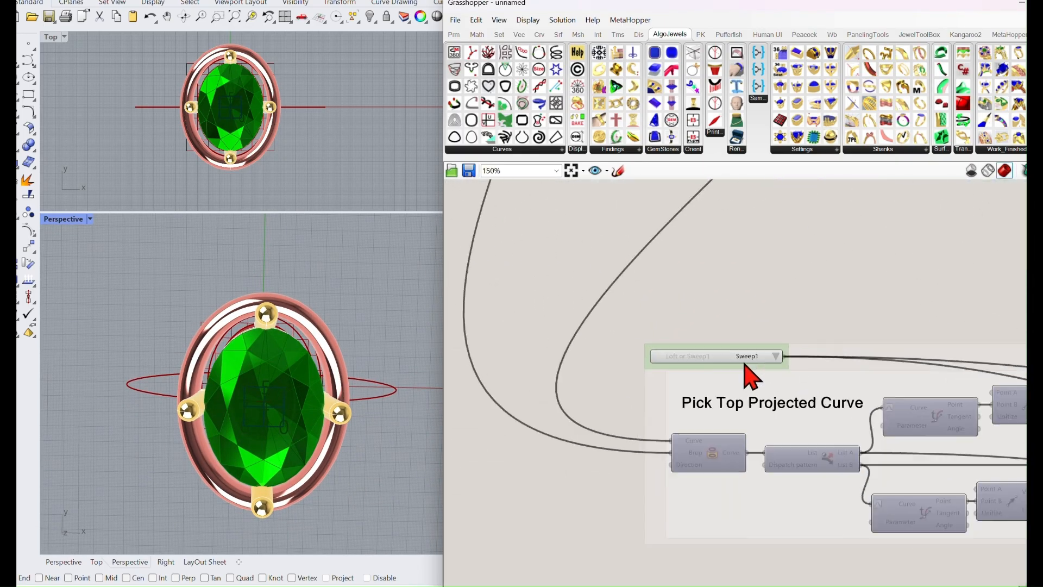
- Set the number slider scaling the offset girdle curve in the reference curve group to 1.7
scroll(688, 393, "down", 8)
right_click_drag(568, 282, 684, 462)
scroll(694, 433, "up", 8)
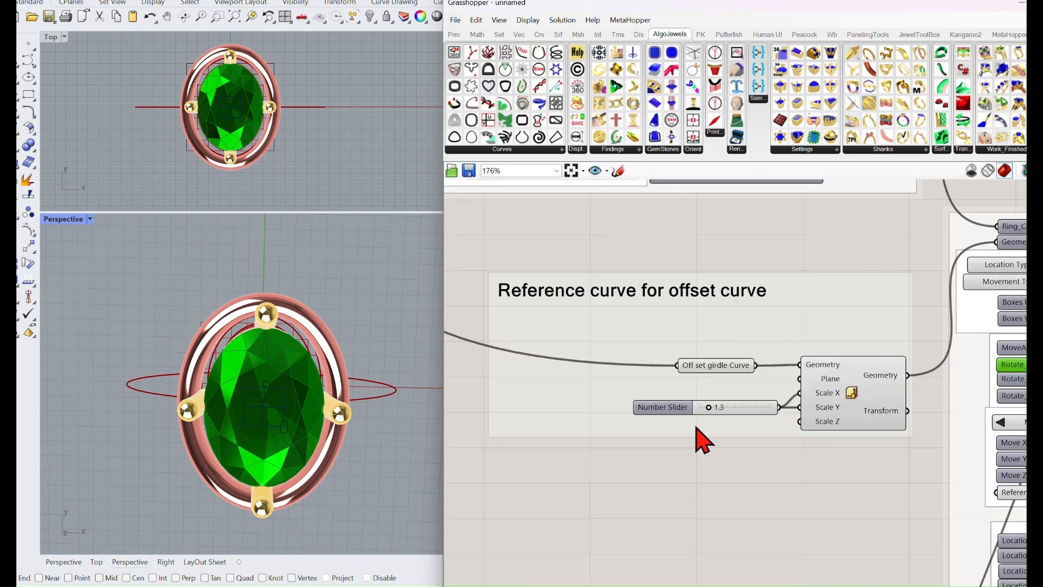
left_click_drag(706, 396, 711, 399)
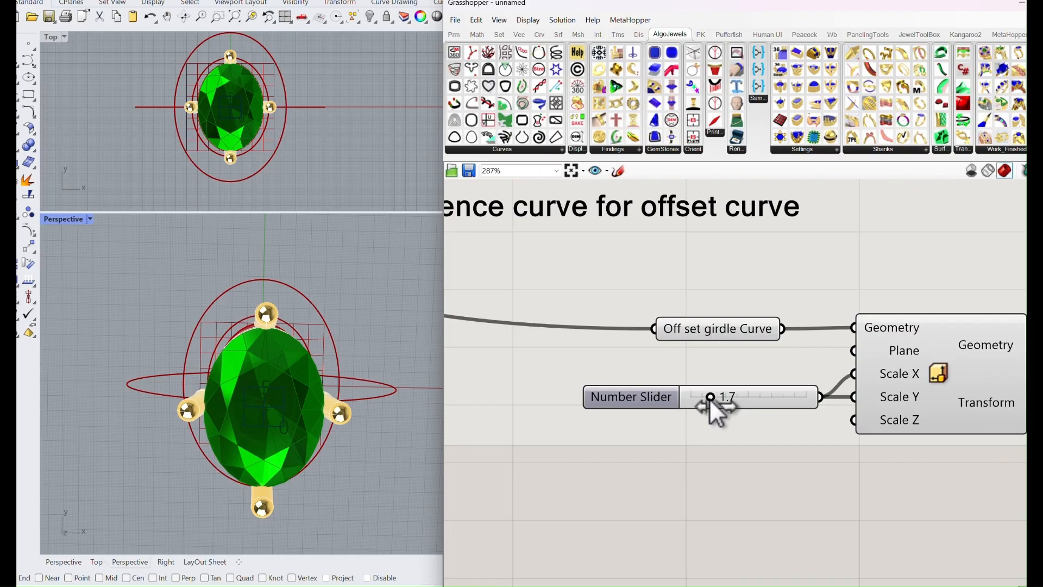
- Set the offset girdle curve's scale slider to two-digit accuracy, keeping its value at 1.70
right_click(724, 408)
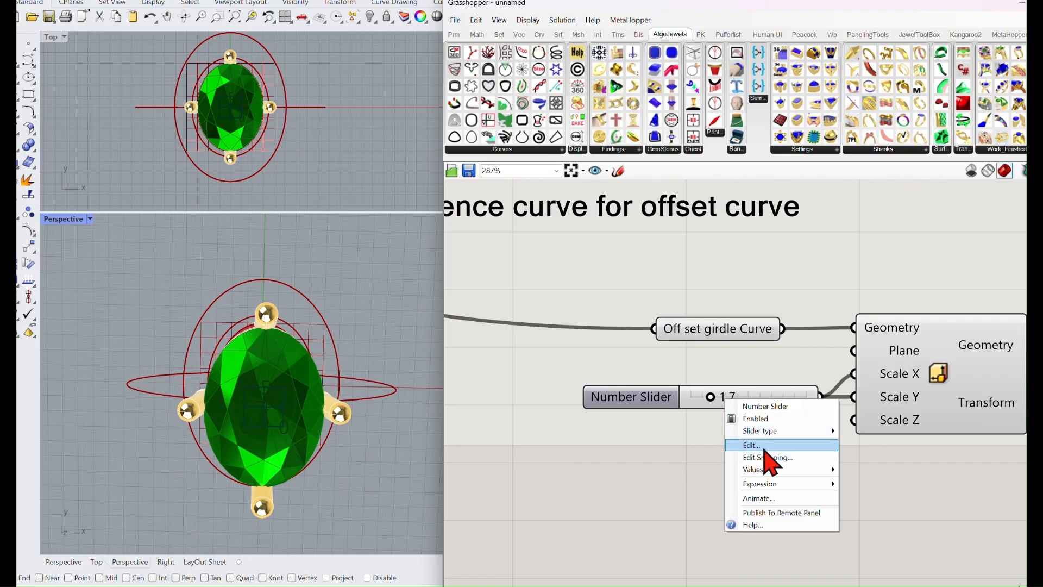
left_click(771, 439)
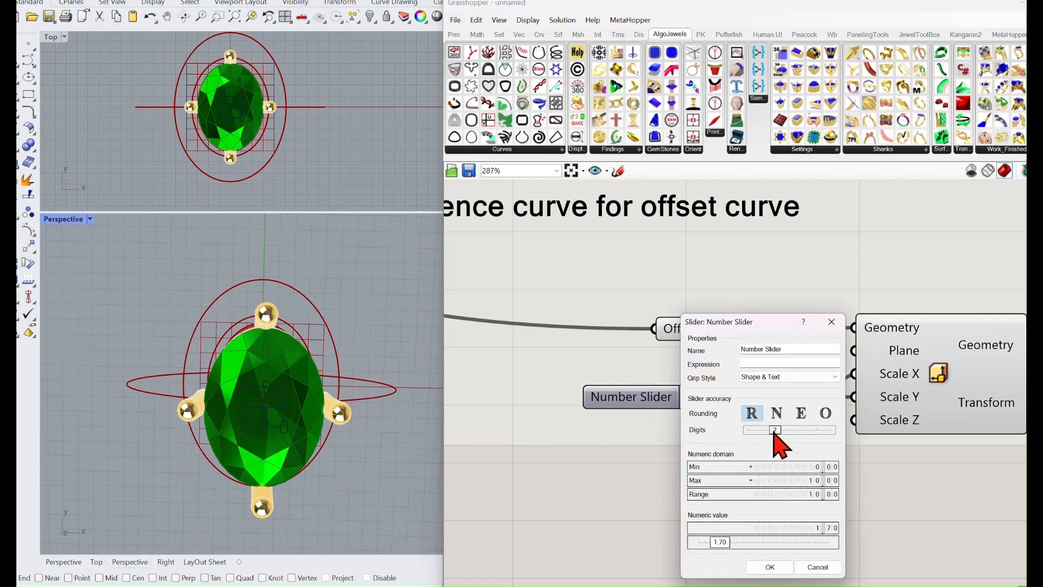
left_click(770, 567)
scroll(704, 361, "up", 8)
left_click_drag(686, 350, 680, 352)
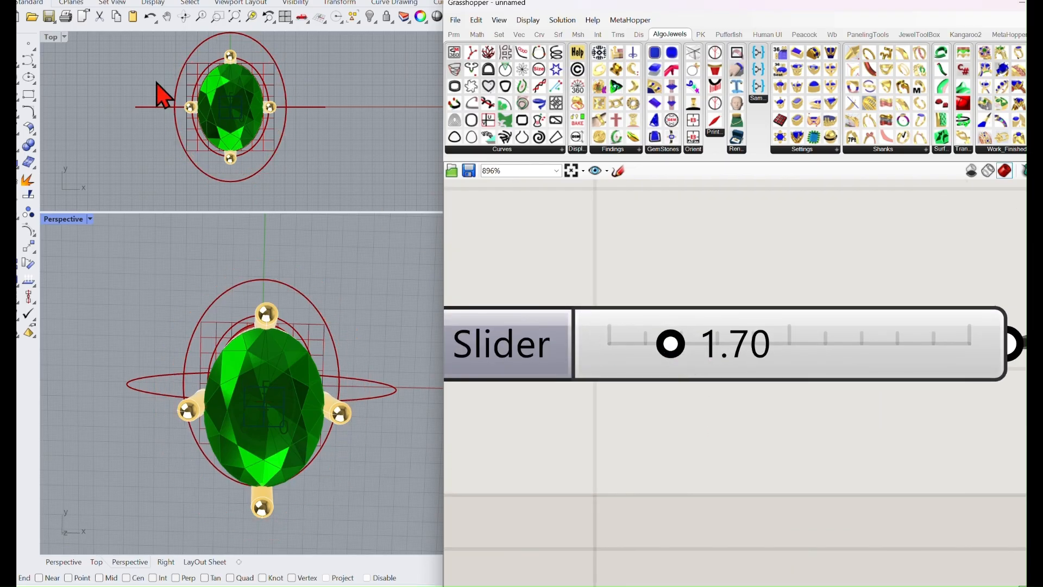
- Maximize the Top viewport, spread out the overlapping inputs of the upper Sweep1_1.0 component, and set its PtsOnRail to 89
double_click(52, 39)
scroll(722, 524, "down", 12)
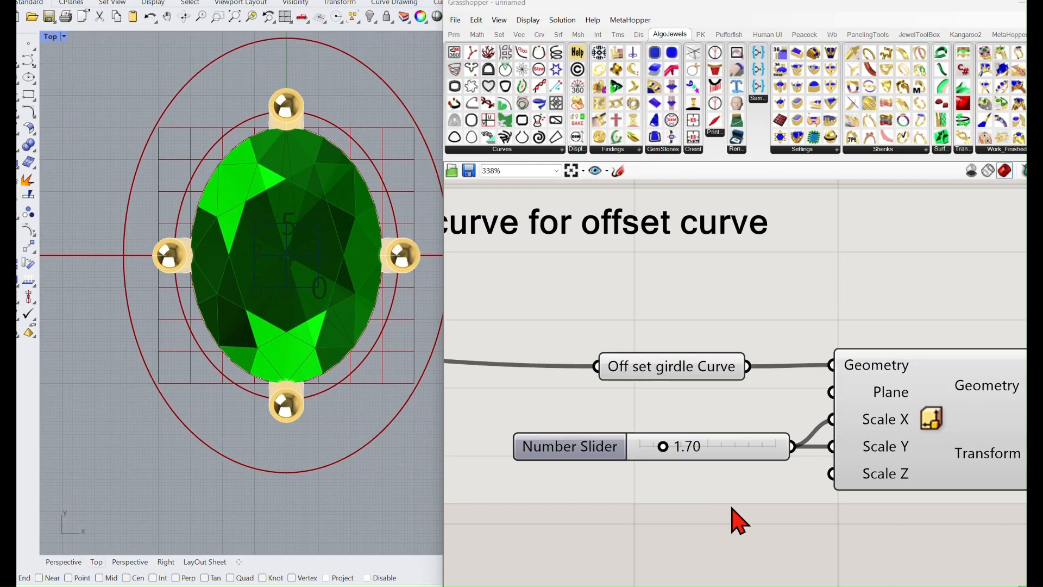
right_click_drag(986, 477, 757, 340)
scroll(757, 340, "down", 4)
right_click_drag(816, 435, 503, 163)
scroll(663, 228, "up", 4)
right_click_drag(893, 264, 820, 366)
scroll(820, 366, "up", 5)
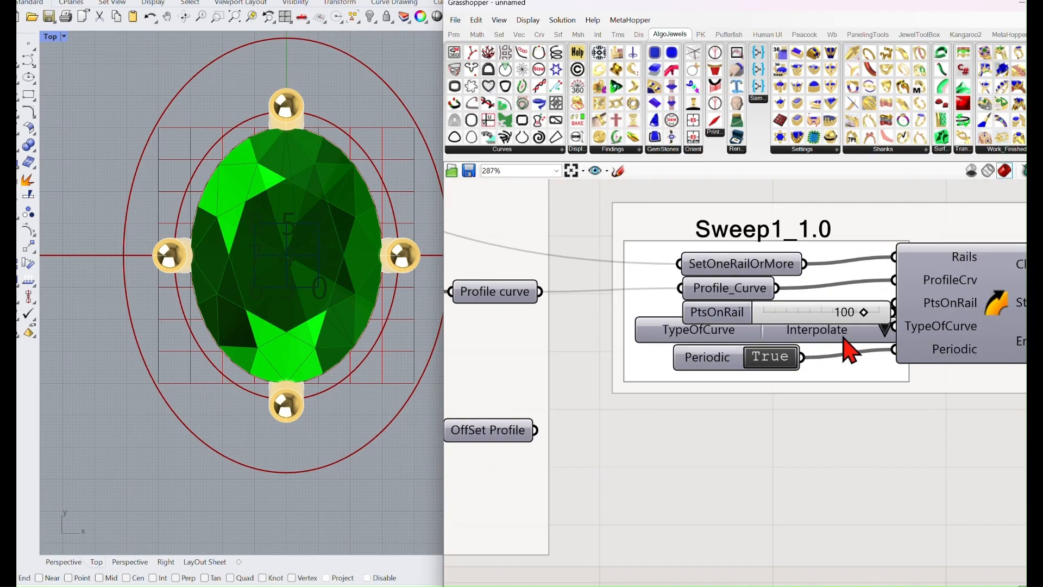
left_click_drag(745, 362, 741, 392)
left_click_drag(739, 336, 738, 355)
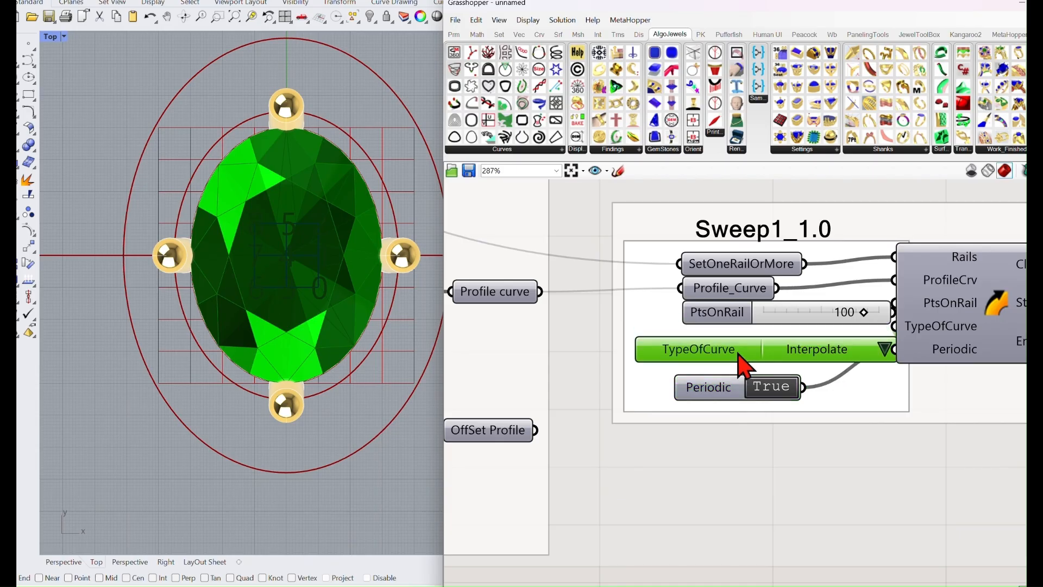
left_click_drag(851, 322, 830, 319)
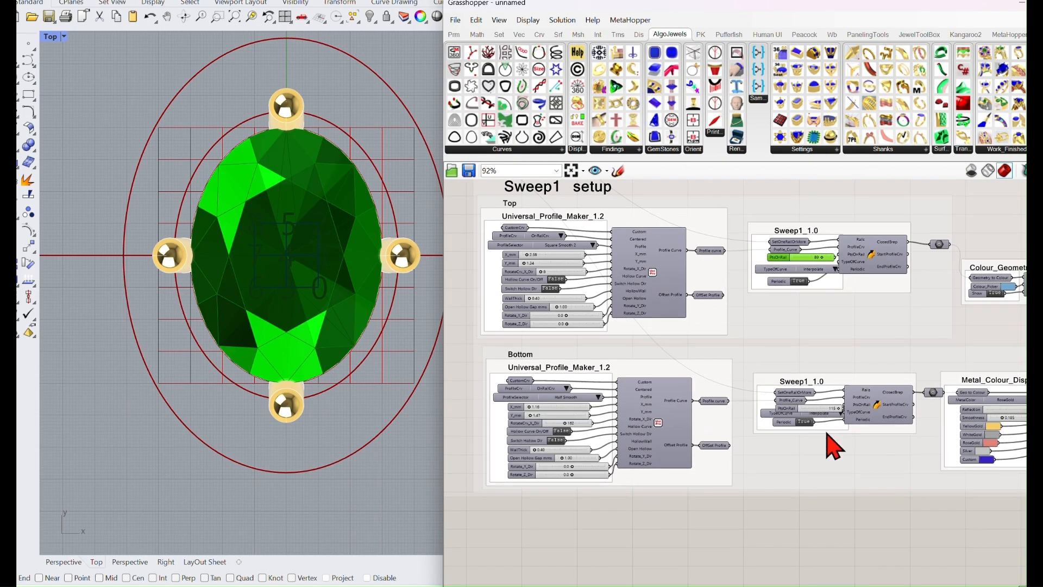
- Spread out the Periodic and TypeOfCurve inputs of the bottom Sweep1_1.0 component and set its PtsOnRail to 56
scroll(829, 427, "up", 5)
left_click_drag(719, 406, 725, 435)
left_click_drag(723, 378, 722, 408)
left_click(783, 355)
left_click_drag(783, 356, 759, 354)
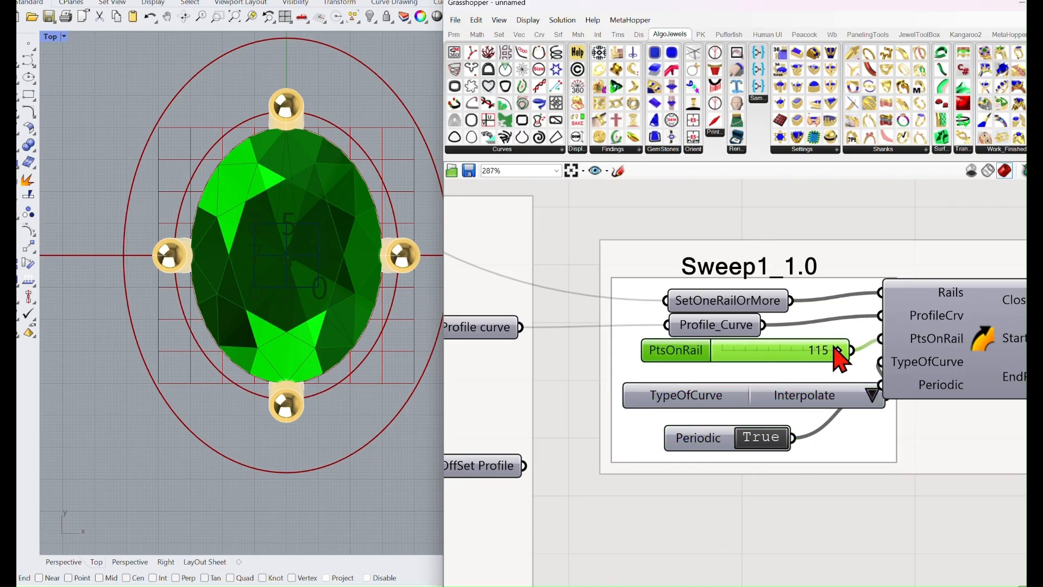
left_click_drag(835, 351, 821, 351)
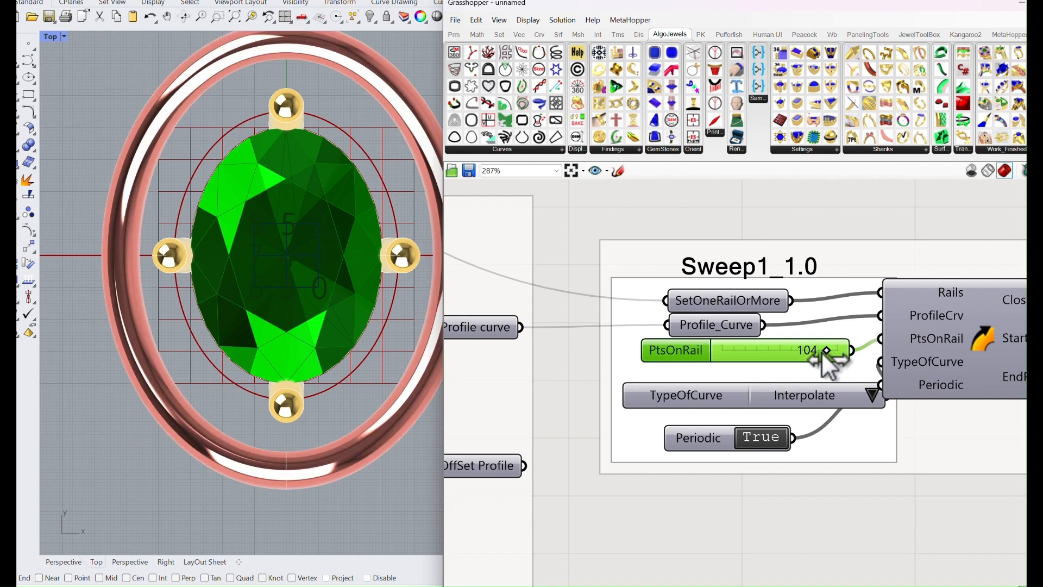
left_click_drag(822, 354, 793, 367)
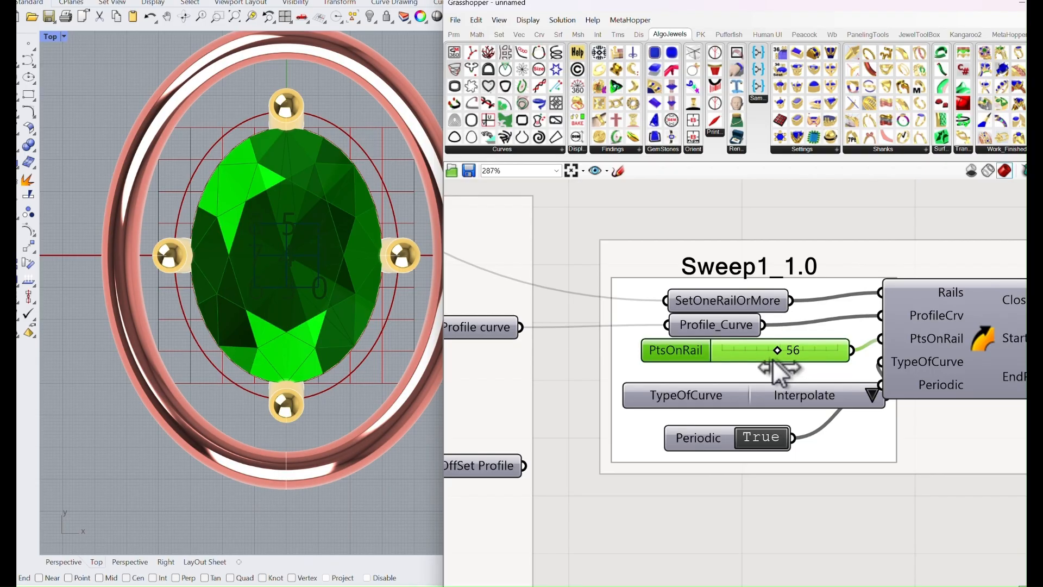
- Restore the multi-viewport layout, maximize the Perspective viewport, and show the whole ring head at an angle
scroll(760, 413, "down", 8)
right_click_drag(677, 307, 951, 334)
scroll(570, 407, "down", 3)
right_click_drag(383, 377, 354, 402)
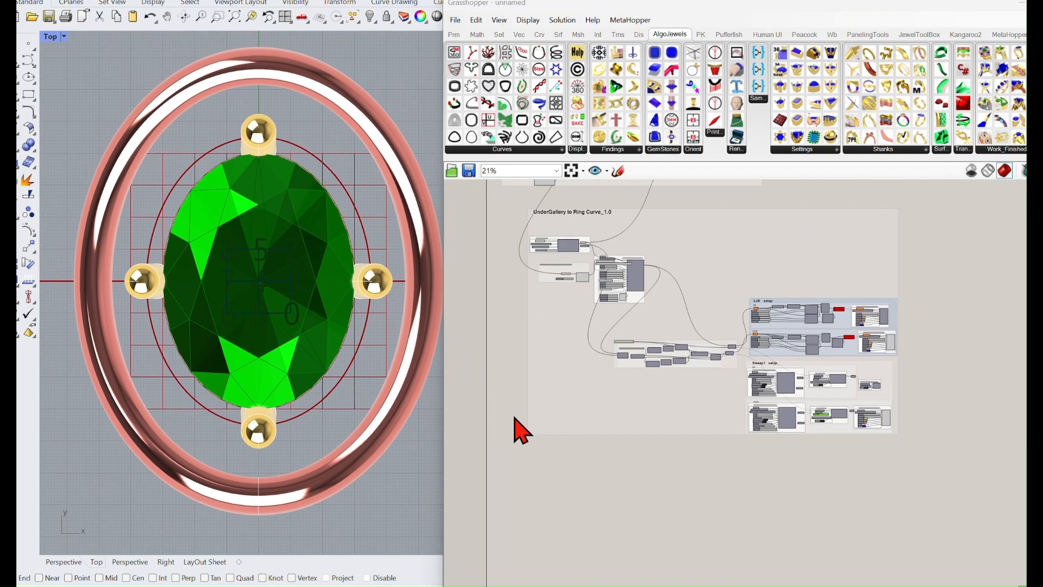
scroll(518, 425, "down", 3)
scroll(396, 350, "down", 2)
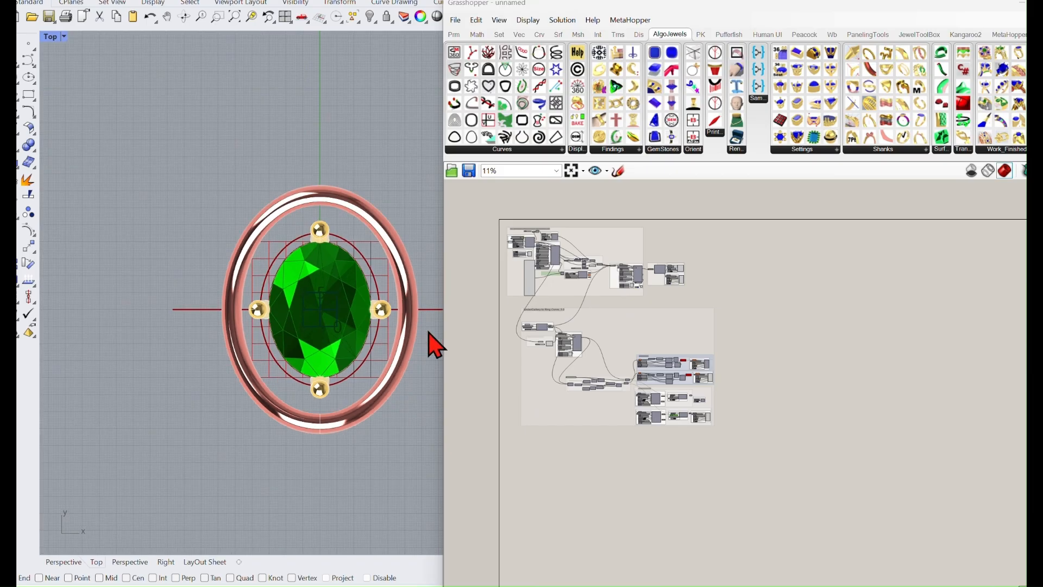
double_click(54, 37)
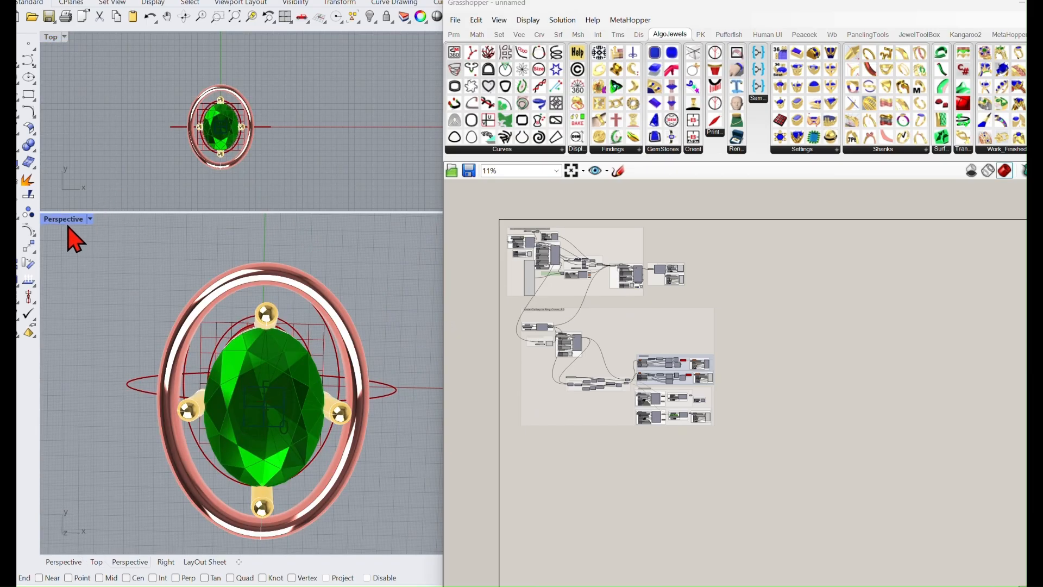
double_click(67, 222)
scroll(157, 234, "down", 5)
right_click_drag(196, 312, 222, 327)
scroll(473, 356, "down", 3)
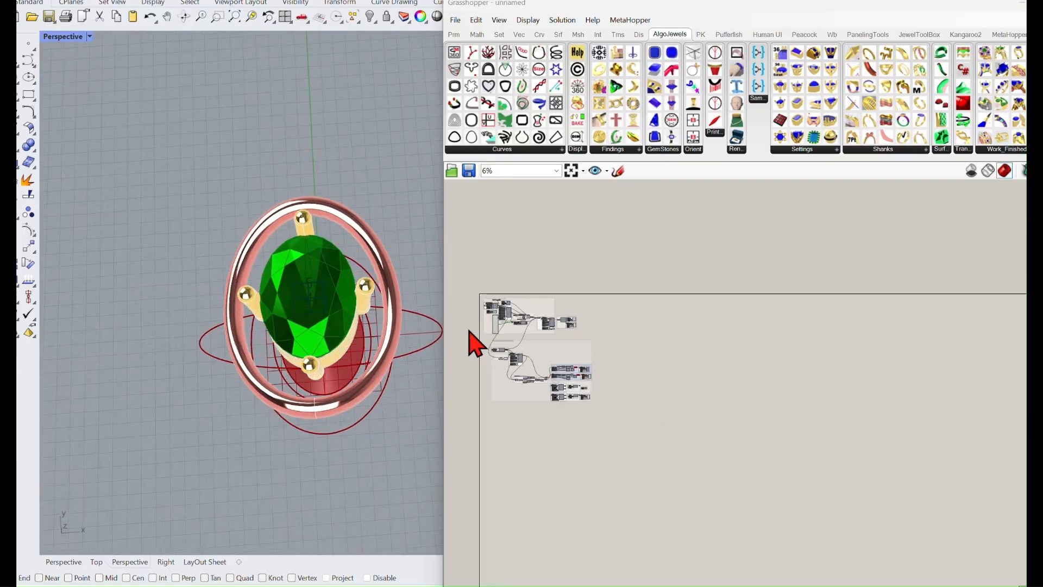
- Try the Princess cut on the main gem and set its Gem Cut Type to Emerald
scroll(595, 358, "up", 15)
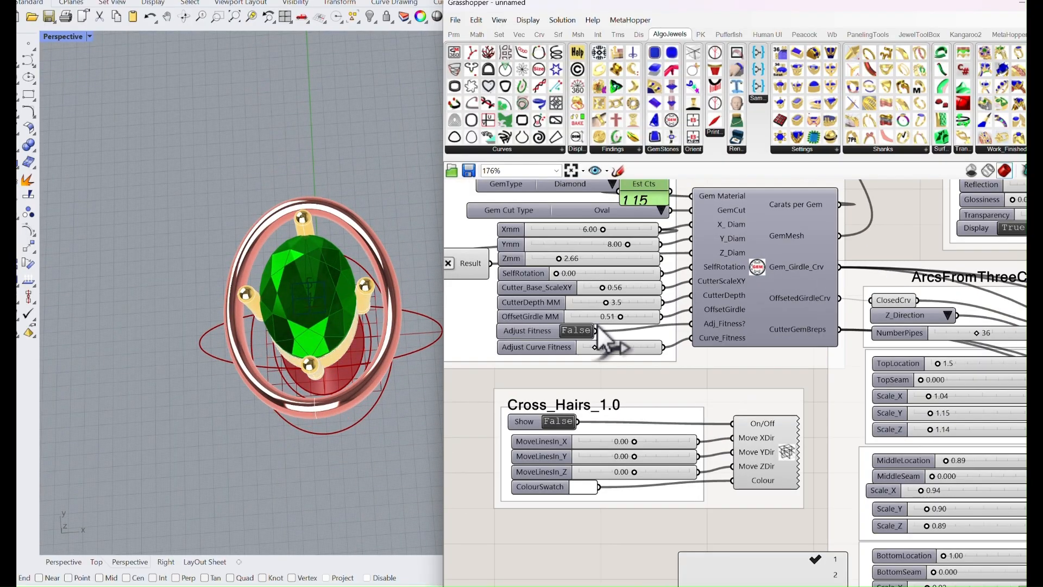
right_click_drag(618, 247, 622, 321)
left_click(666, 286)
left_click(707, 310)
right_click_drag(400, 369, 402, 334)
left_click(666, 287)
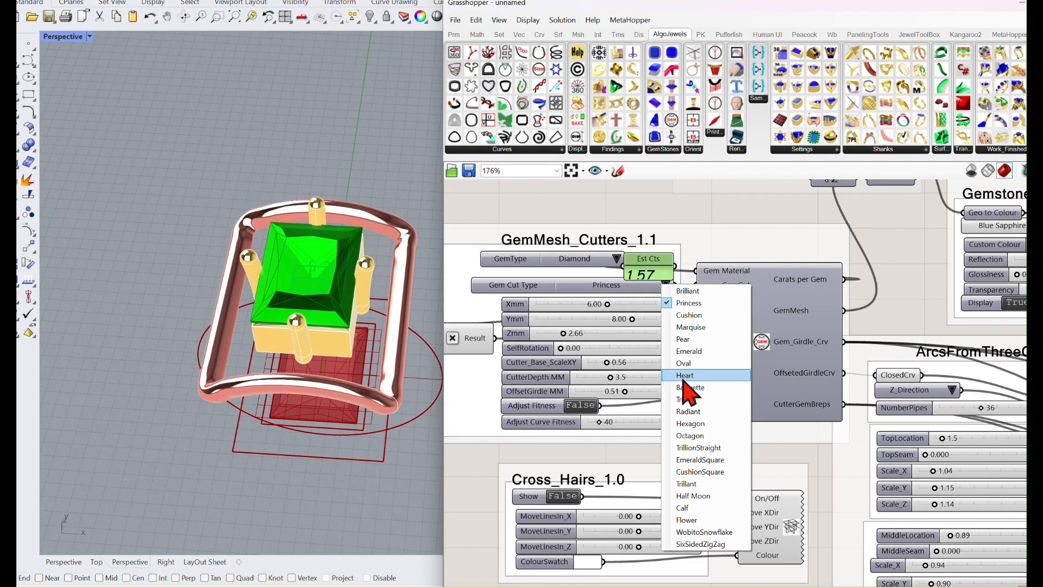
left_click(689, 351)
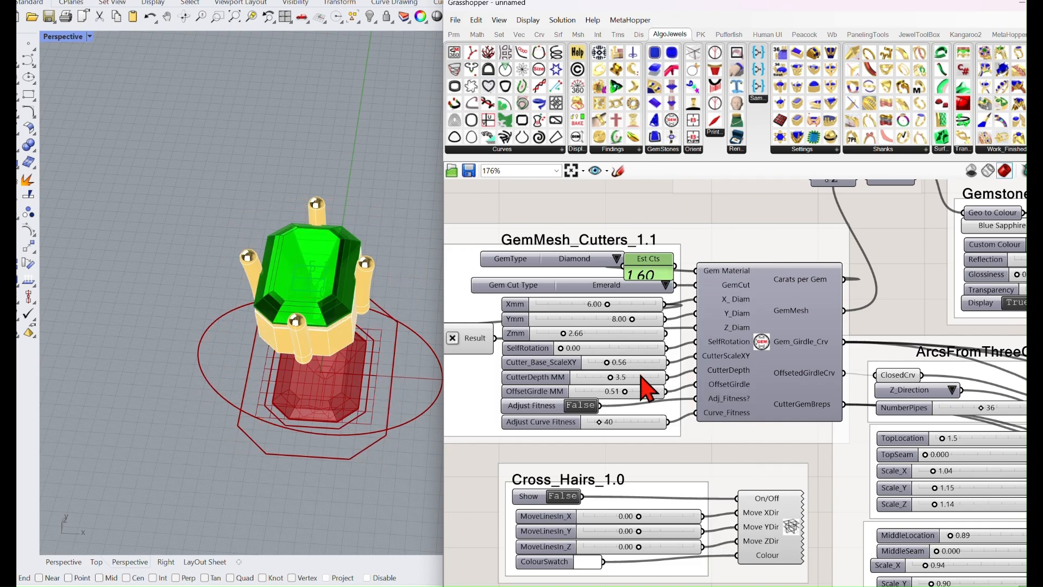
- Set the number slider scaling the offset girdle curve in the reference curve group to 1.51
scroll(571, 434, "down", 3)
scroll(649, 416, "up", 1)
right_click_drag(708, 457, 668, 256)
scroll(701, 467, "down", 3)
scroll(664, 391, "down", 3)
right_click_drag(676, 478, 662, 269)
scroll(678, 433, "up", 8)
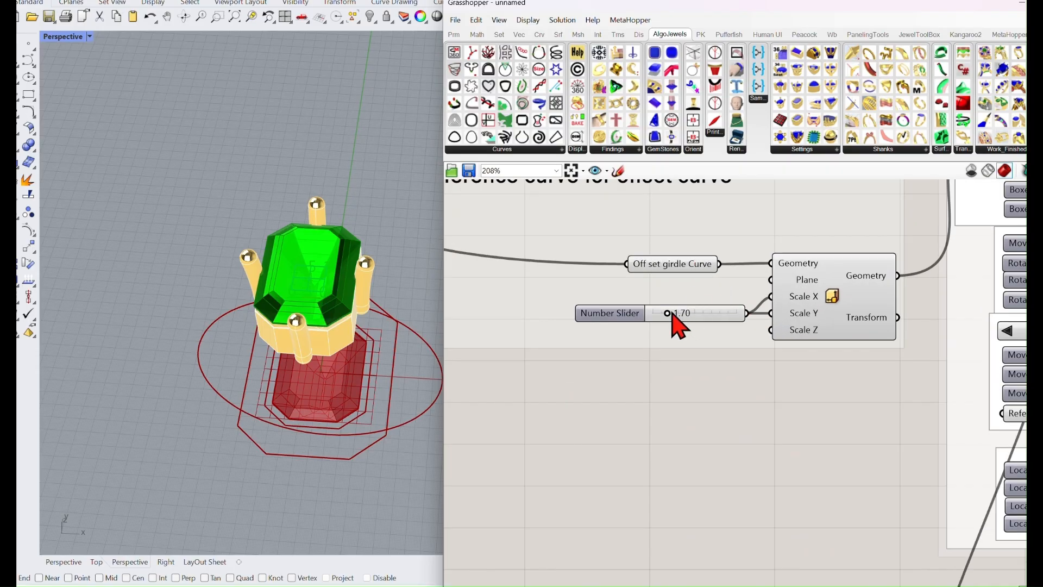
left_click_drag(667, 313, 666, 314)
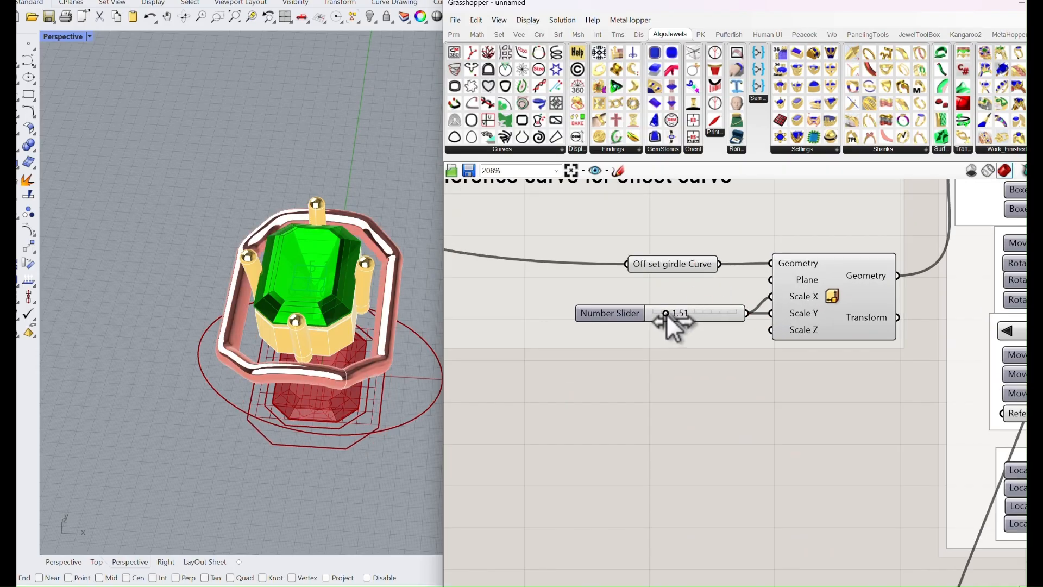
right_click_drag(381, 380, 385, 371)
- Set PtsOnRail of the upper Sweep1_1.0 component in the Sweep1 setup to 68
scroll(688, 439, "down", 9)
right_click_drag(934, 482, 761, 456)
right_click_drag(855, 531, 708, 382)
right_click_drag(960, 417, 703, 343)
scroll(737, 441, "up", 4)
scroll(731, 270, "up", 4)
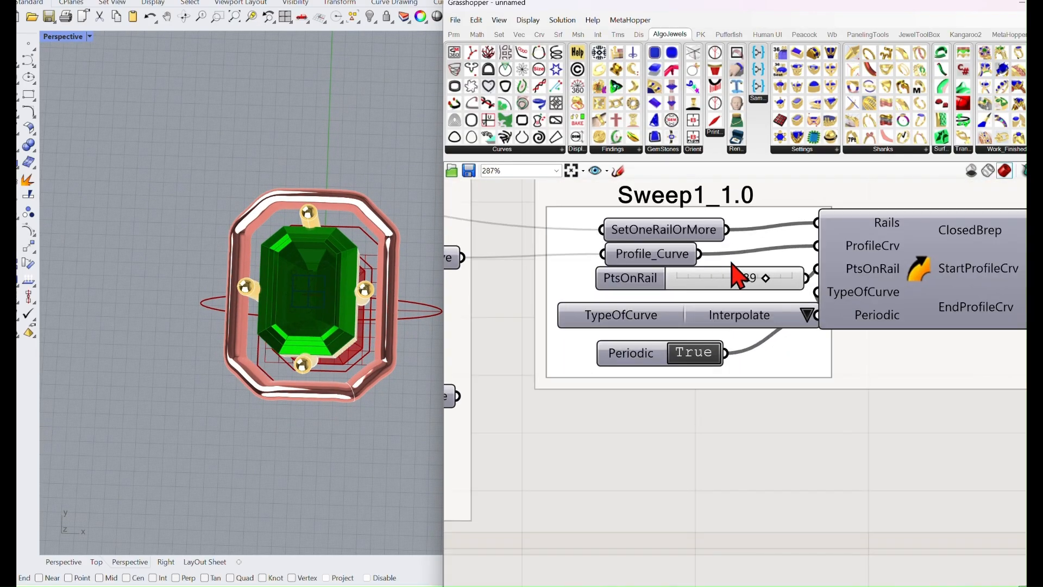
scroll(758, 293, "up", 2)
mouse_move(783, 275)
left_mouse_down()
mouse_move(738, 306)
mouse_move(750, 280)
mouse_move(763, 280)
left_mouse_up()
scroll(764, 320, "down", 5)
scroll(757, 307, "up", 4)
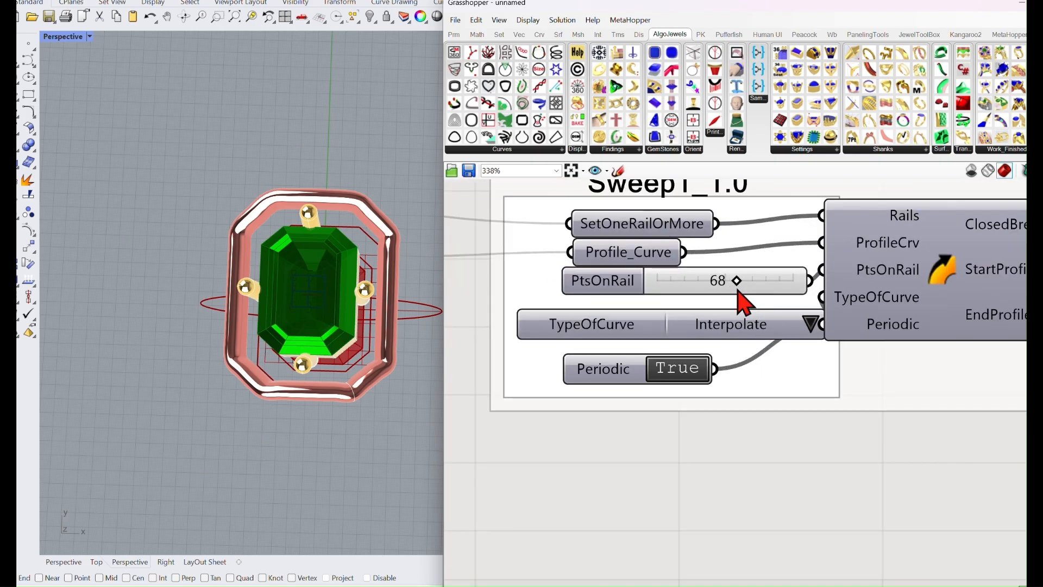
- Set PtsOnRail of the bottom Sweep1_1.0 component in the Sweep1 setup to 94
scroll(750, 373, "down", 6)
right_click_drag(760, 549, 747, 312)
scroll(745, 307, "up", 7)
left_click_drag(696, 295, 772, 295)
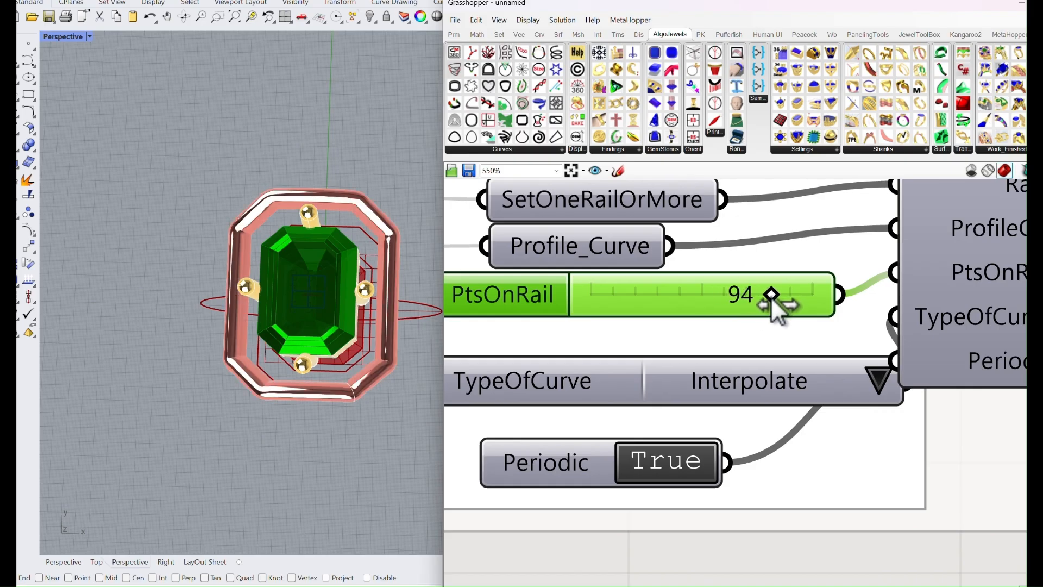
right_click_drag(437, 331, 415, 298)
- Set the main gem's Ymm diameter in GemMesh_Cutters_1.1 to 8.57
scroll(577, 378, "down", 5)
scroll(577, 378, "down", 10)
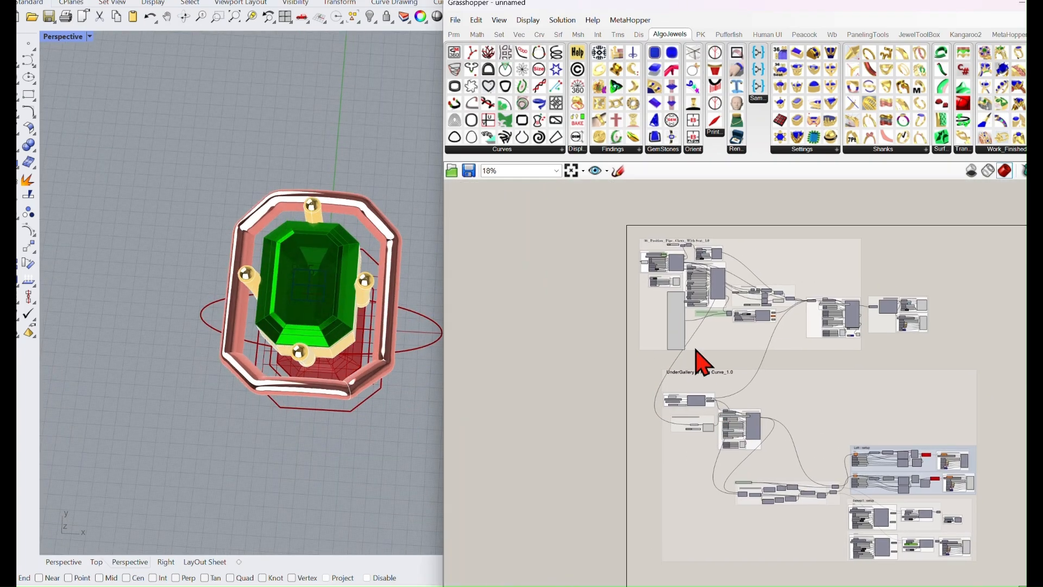
scroll(704, 397, "up", 12)
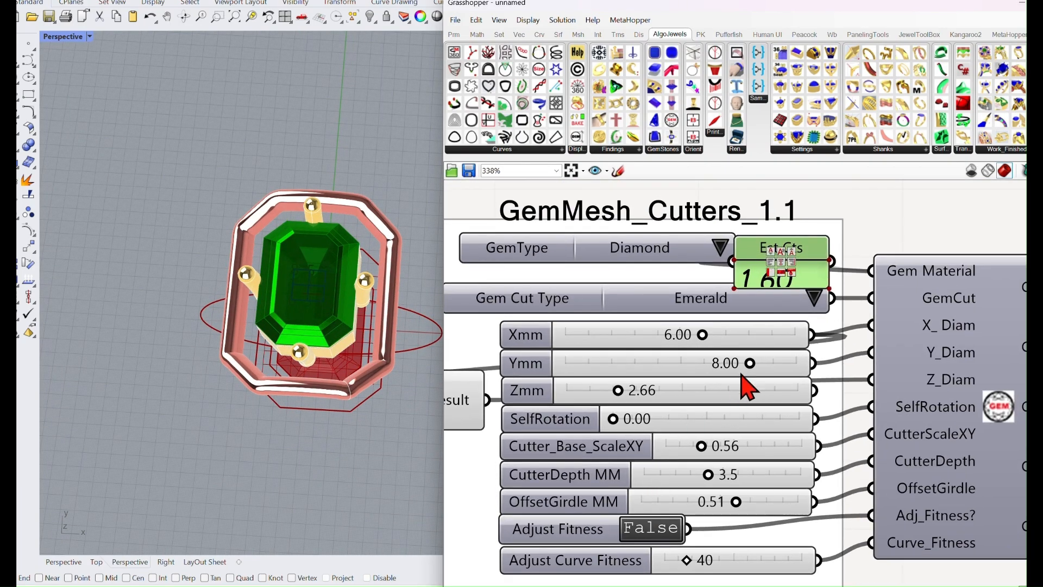
mouse_move(746, 367)
left_mouse_down()
mouse_move(710, 363)
mouse_move(758, 371)
mouse_move(760, 356)
left_mouse_up()
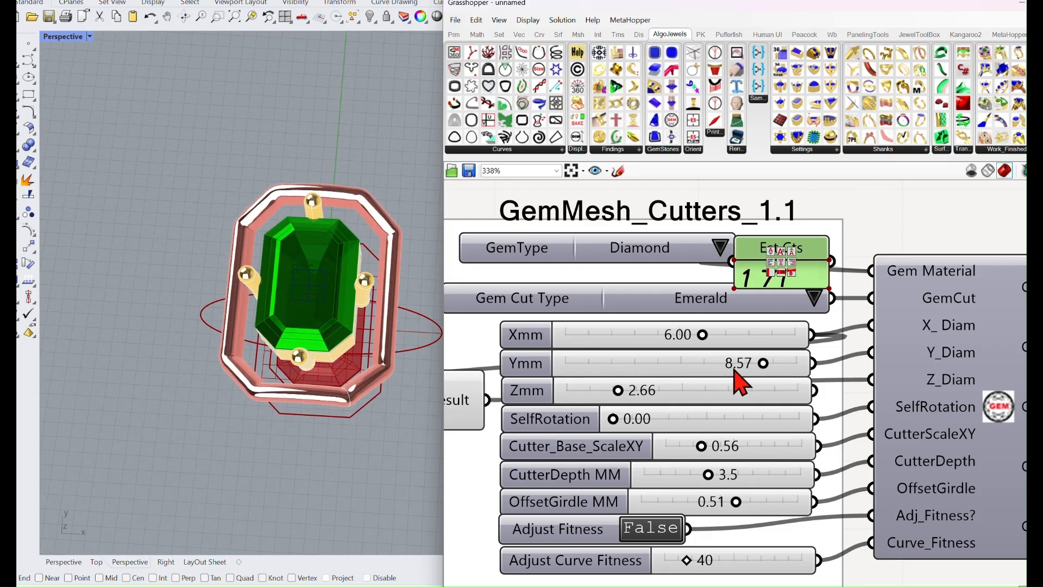
scroll(753, 375, "down", 8)
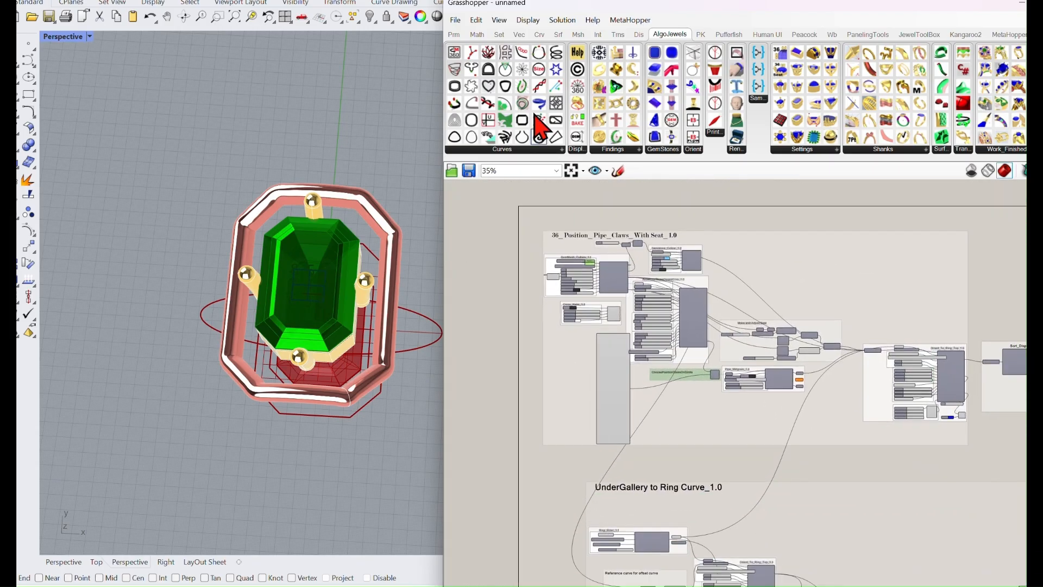
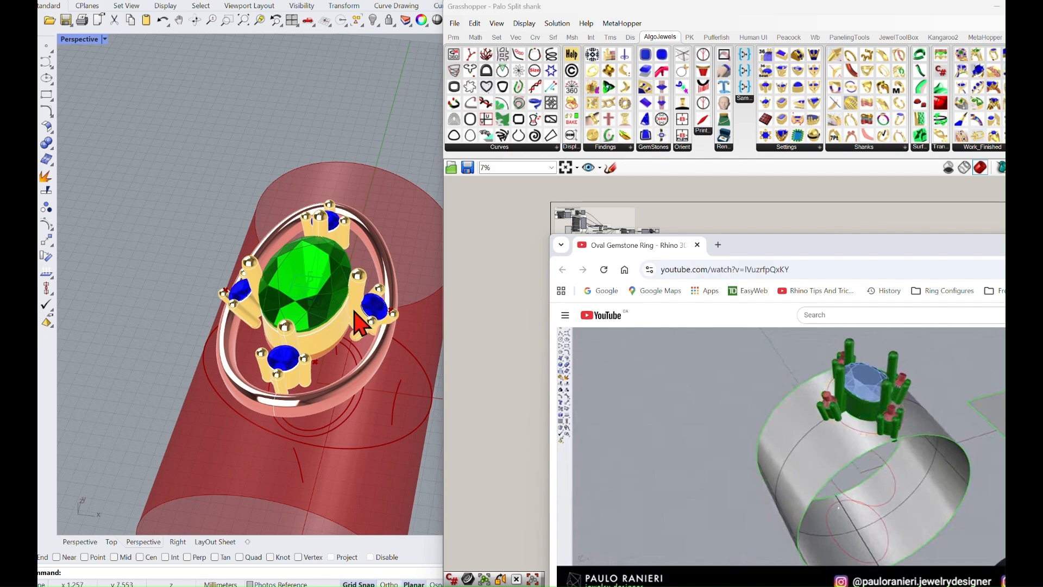
- Examine the ring head with side stones and the Small Side Stones group's gem, seat and claw components in the Palo Split shank definition
right_click_drag(270, 274, 343, 259)
scroll(619, 331, "up", 8)
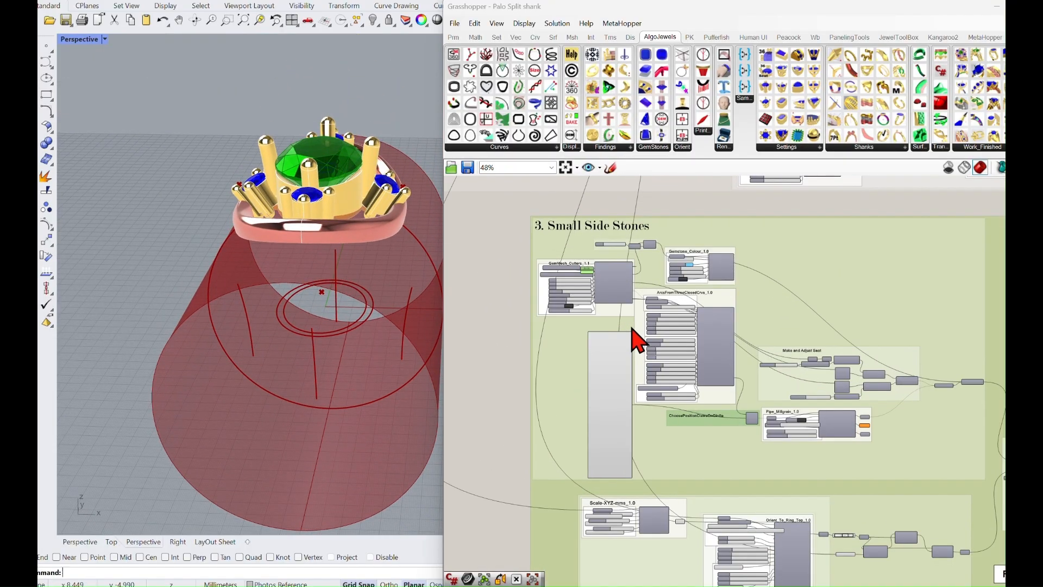
right_click_drag(418, 250, 393, 258)
scroll(593, 293, "up", 4)
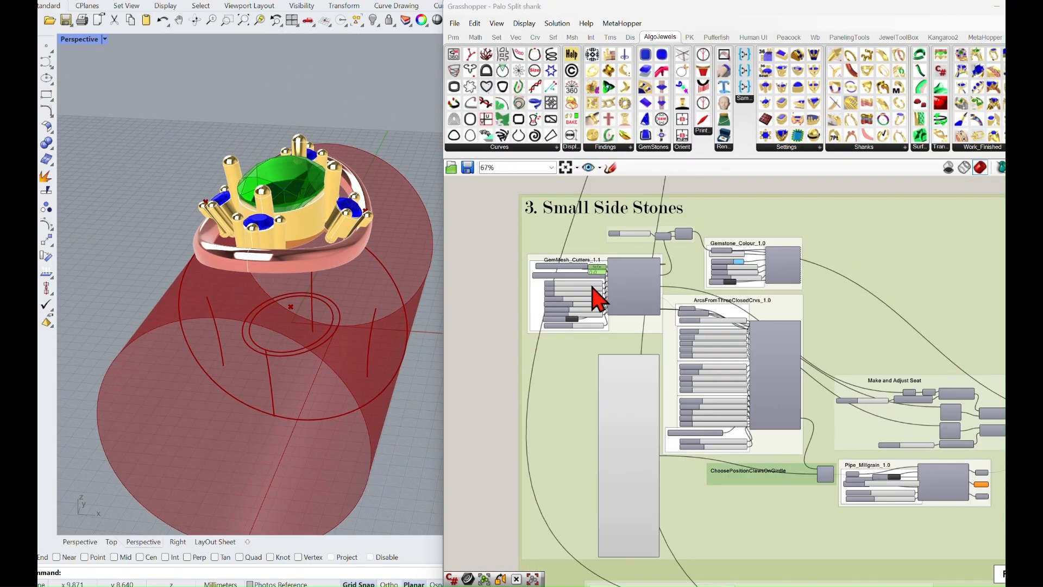
scroll(618, 280, "up", 2)
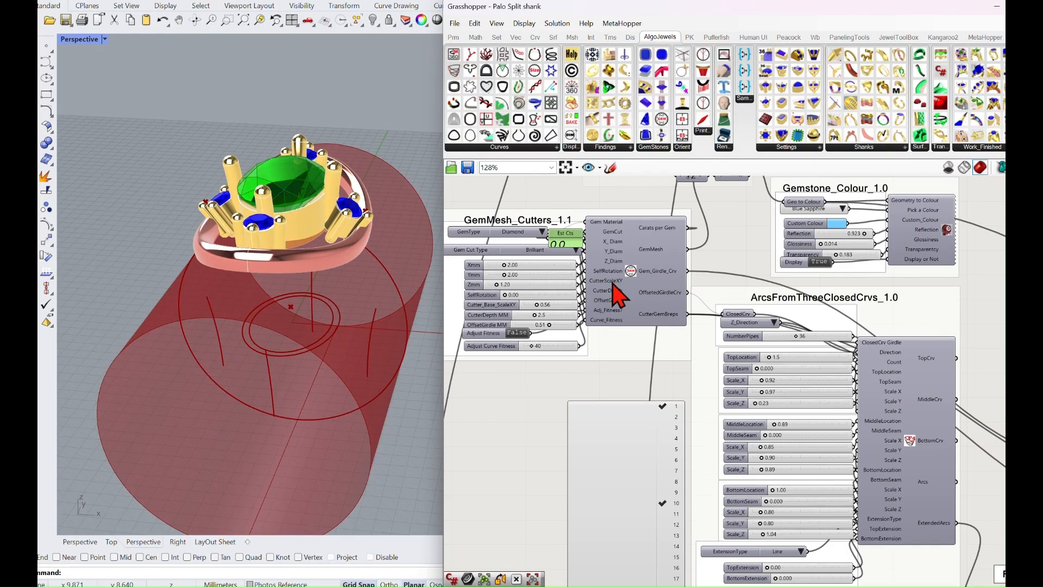
scroll(543, 281, "down", 4)
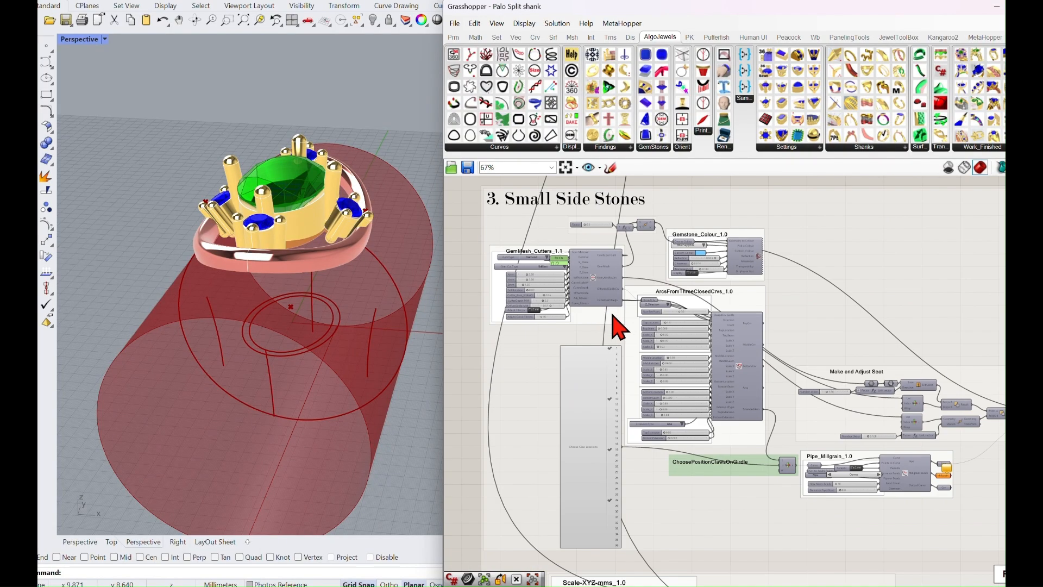
right_click_drag(663, 327, 573, 248)
right_click_drag(740, 329, 613, 282)
scroll(661, 272, "up", 2)
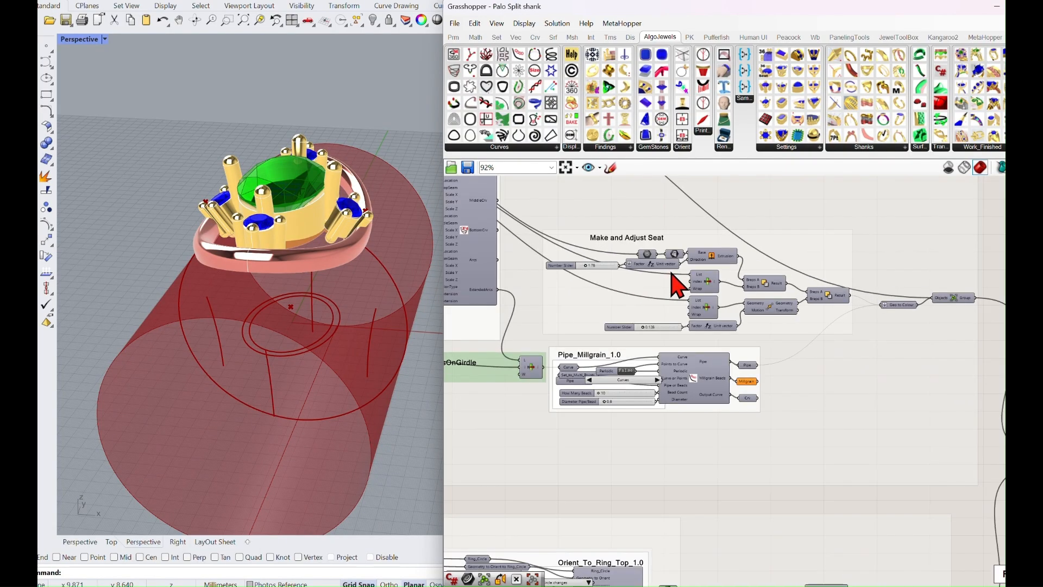
scroll(702, 307, "down", 2)
right_click_drag(701, 305, 610, 277)
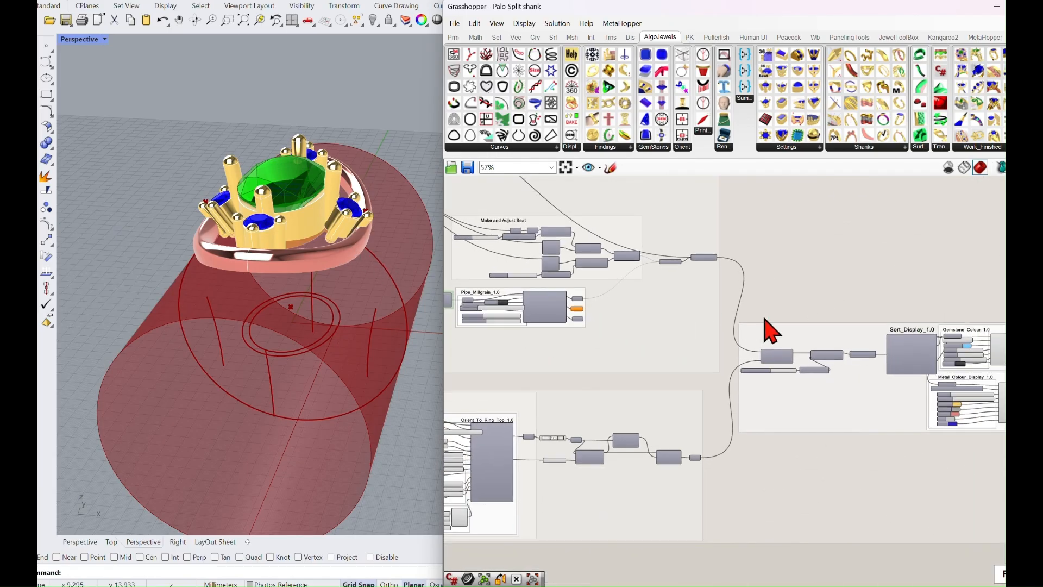
- Examine the Small Side Stones group's geometry output and the Scale-XYZ-mms_1.0 and Orient_To_Ring_Top_1.0 components that place the stones
right_click_drag(743, 317, 650, 301)
right_click_drag(532, 288, 753, 295)
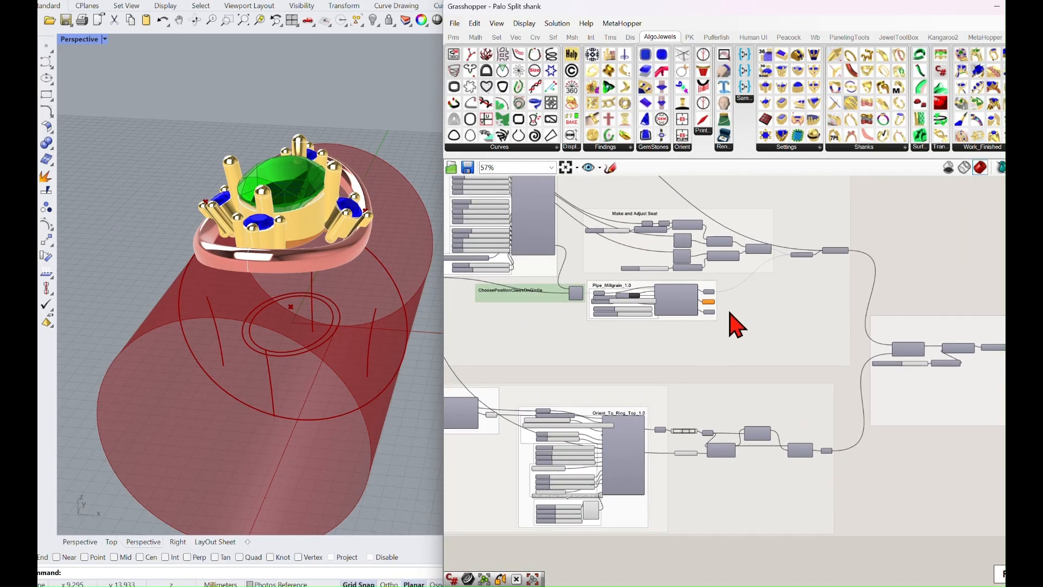
scroll(850, 240, "up", 3)
left_click(894, 248)
scroll(891, 314, "down", 1)
right_click_drag(869, 303, 764, 233)
right_click_drag(907, 356, 844, 318)
right_click_drag(508, 339, 852, 276)
scroll(809, 293, "down", 2)
right_click_drag(582, 337, 691, 326)
scroll(644, 346, "up", 5)
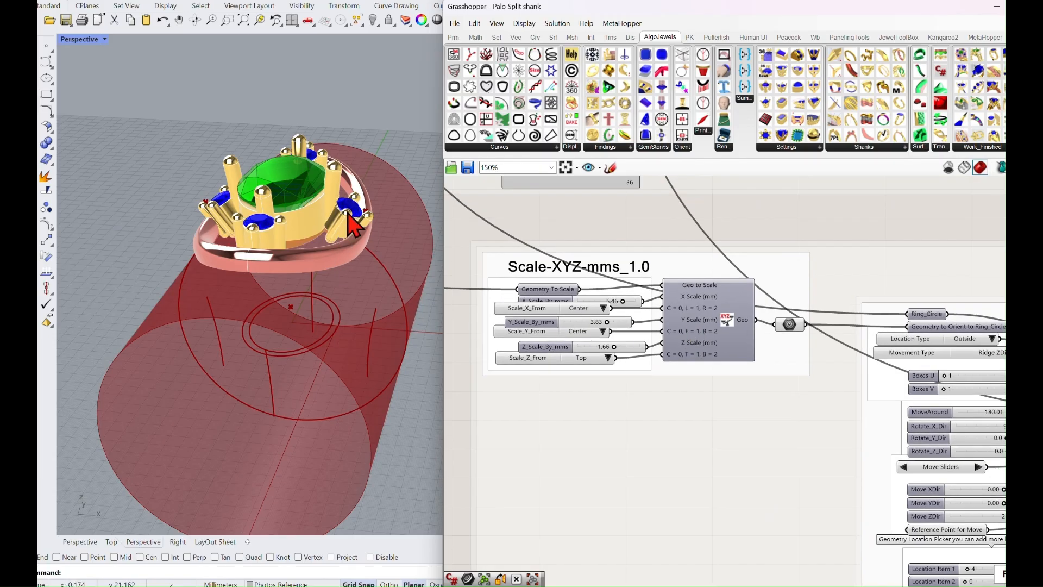
scroll(750, 365, "down", 6)
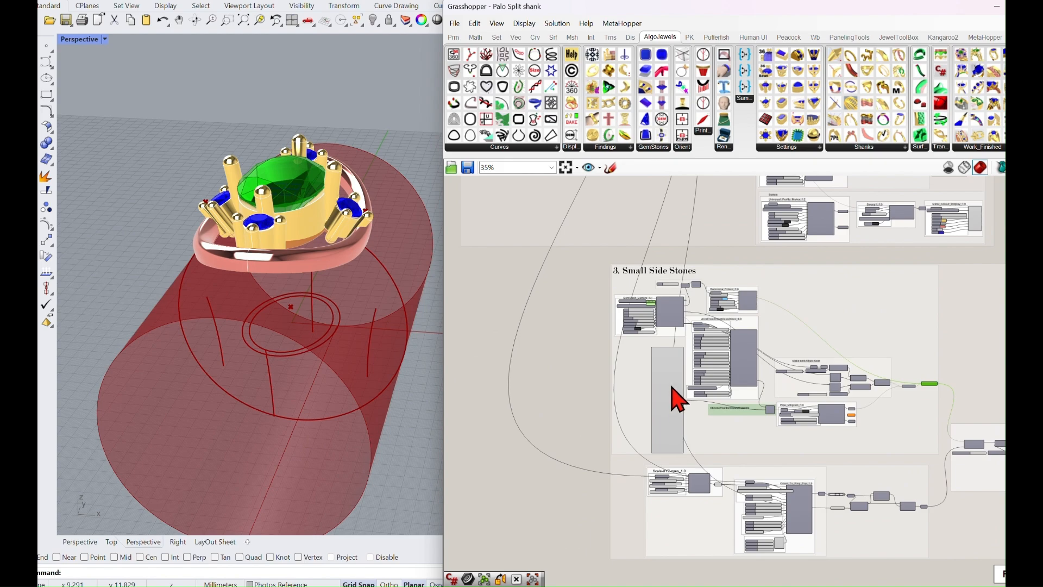
right_click_drag(629, 316, 674, 247)
scroll(710, 547, "up", 2)
scroll(690, 494, "down", 2)
- Trace the side-stone placement inputs back through the Wire Surround group and the main gem's claw and seat group
right_click_drag(643, 297, 642, 482)
right_click_drag(629, 313, 624, 380)
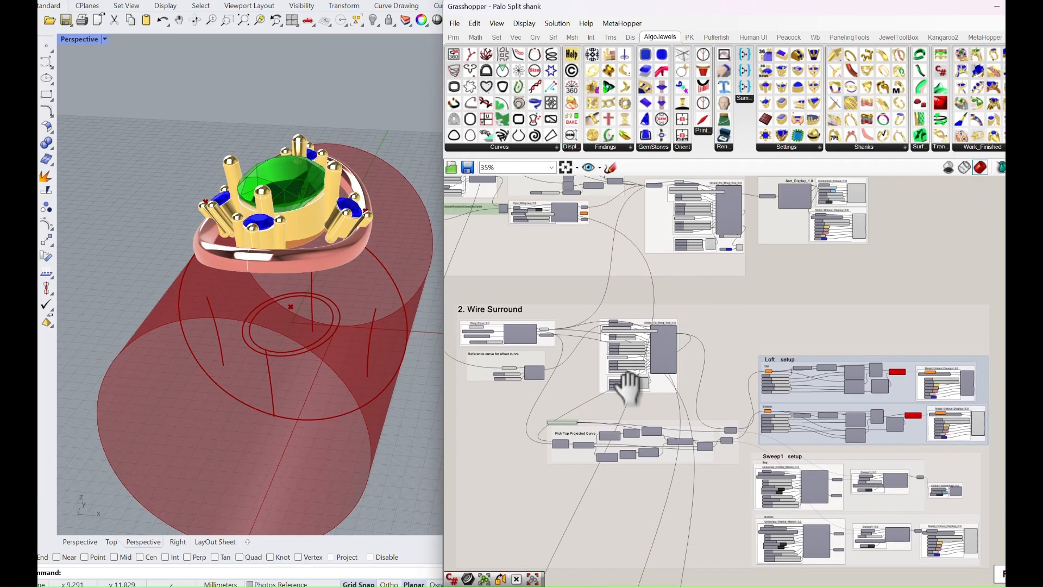
scroll(654, 389, "up", 5)
scroll(697, 365, "down", 6)
right_click_drag(606, 268, 618, 341)
scroll(606, 341, "up", 2)
right_click_drag(592, 285, 600, 340)
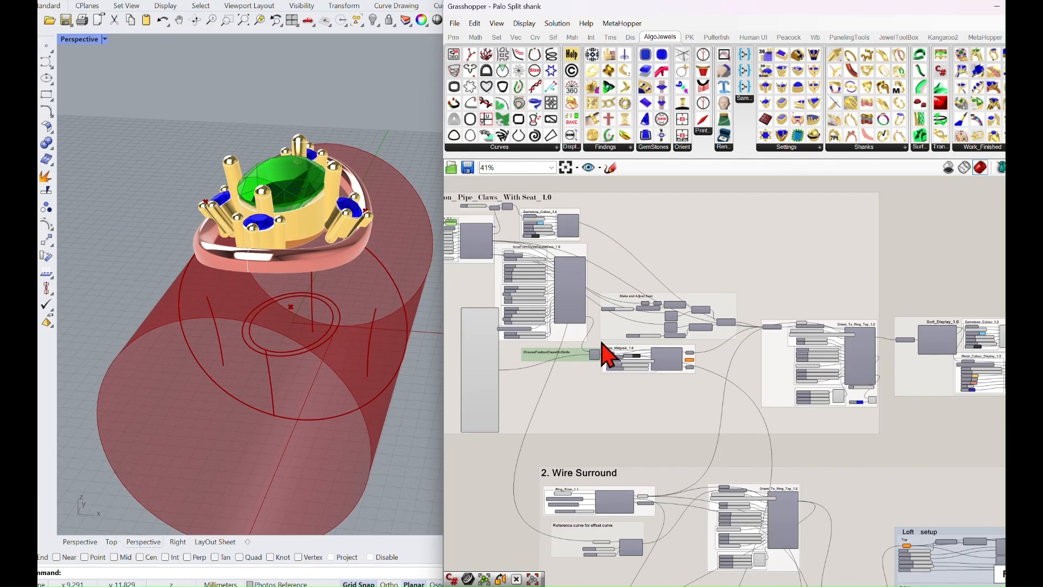
scroll(601, 339, "up", 2)
right_click_drag(811, 394, 710, 298)
scroll(630, 277, "up", 2)
right_click_drag(536, 225, 611, 291)
scroll(686, 370, "down", 4)
right_click_drag(705, 458, 680, 302)
right_click_drag(696, 484, 673, 373)
scroll(715, 396, "up", 4)
- Set Y_Scale_By_mms of Scale-XYZ-mms_1.0 in the Small Side Stones group to 4.15
left_click(750, 362)
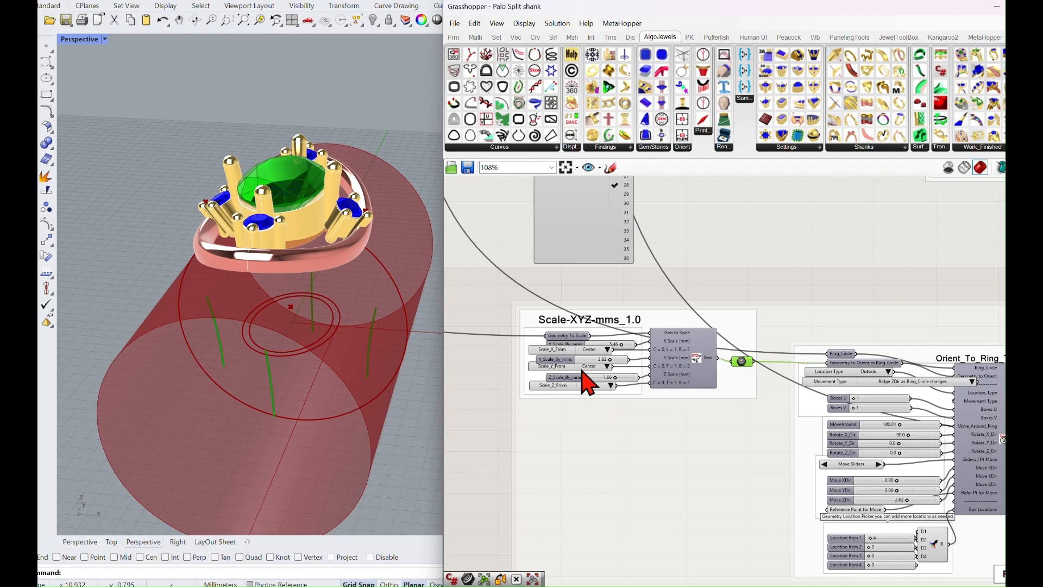
scroll(557, 359, "up", 3)
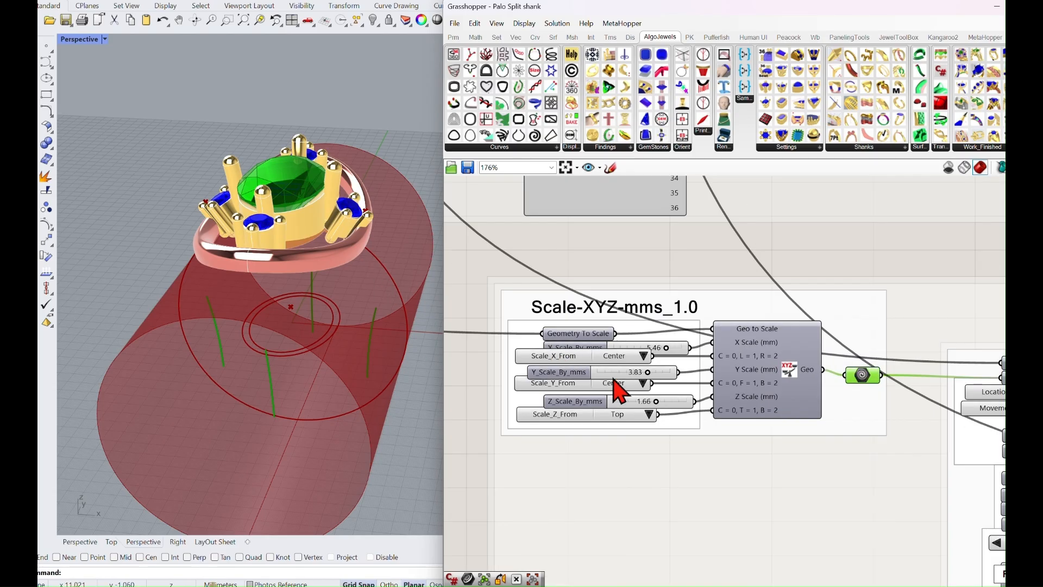
mouse_move(648, 373)
left_mouse_down()
mouse_move(666, 389)
mouse_move(653, 376)
mouse_move(667, 374)
mouse_move(652, 369)
left_mouse_up()
right_click_drag(410, 265, 413, 318)
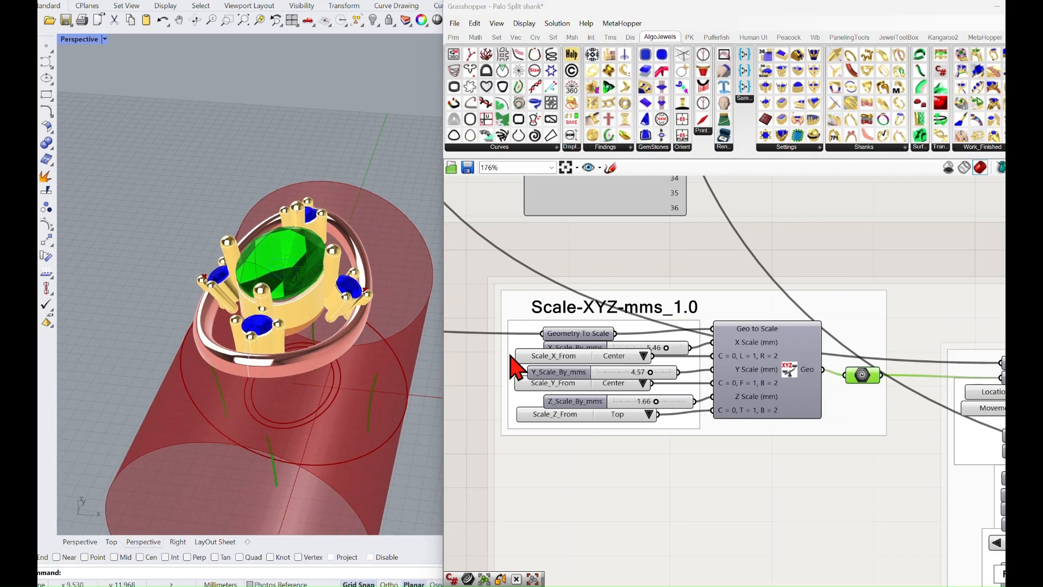
mouse_move(653, 381)
left_mouse_down()
mouse_move(661, 373)
mouse_move(649, 369)
left_mouse_up()
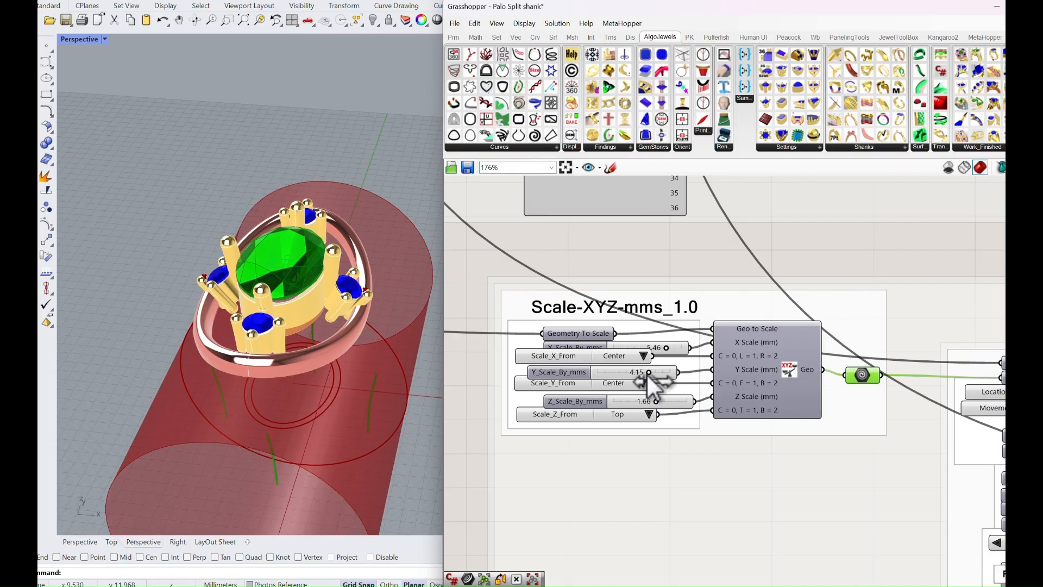
right_click_drag(364, 335, 355, 325)
- Examine how the Orient_To_Ring_Top_1.0 curves, the evaluated curve points and Ring_Tube_Surface feed the closest-point and vector components
scroll(728, 410, "down", 4)
right_click_drag(769, 407, 654, 300)
right_click_drag(714, 343, 650, 329)
right_click_drag(755, 338, 696, 334)
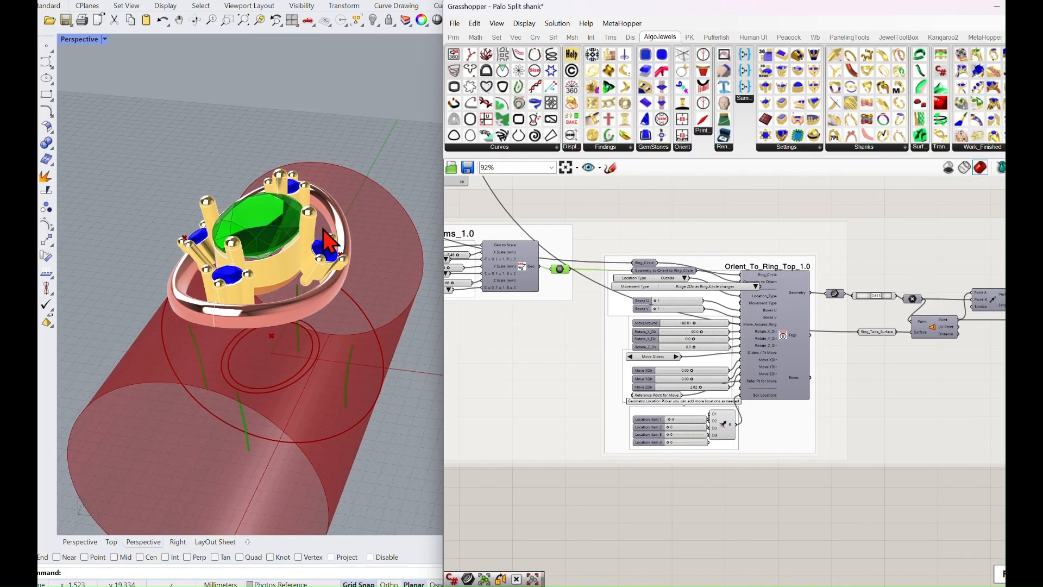
right_click_drag(821, 344, 631, 321)
scroll(652, 321, "up", 3)
left_click(717, 287)
middle_click(716, 283)
right_click_drag(387, 239, 373, 79)
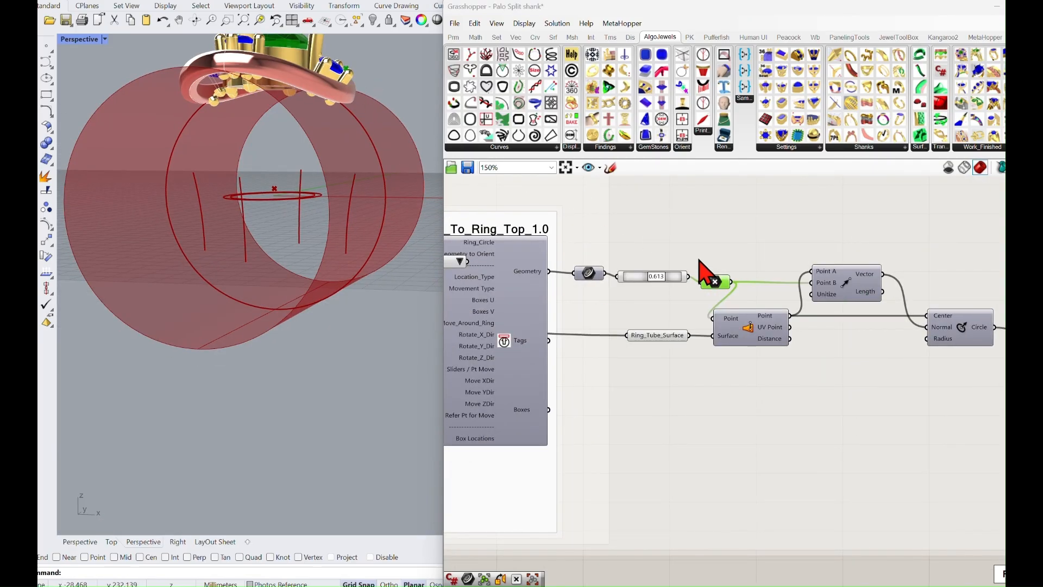
right_click_drag(701, 267, 672, 264)
left_click(639, 337)
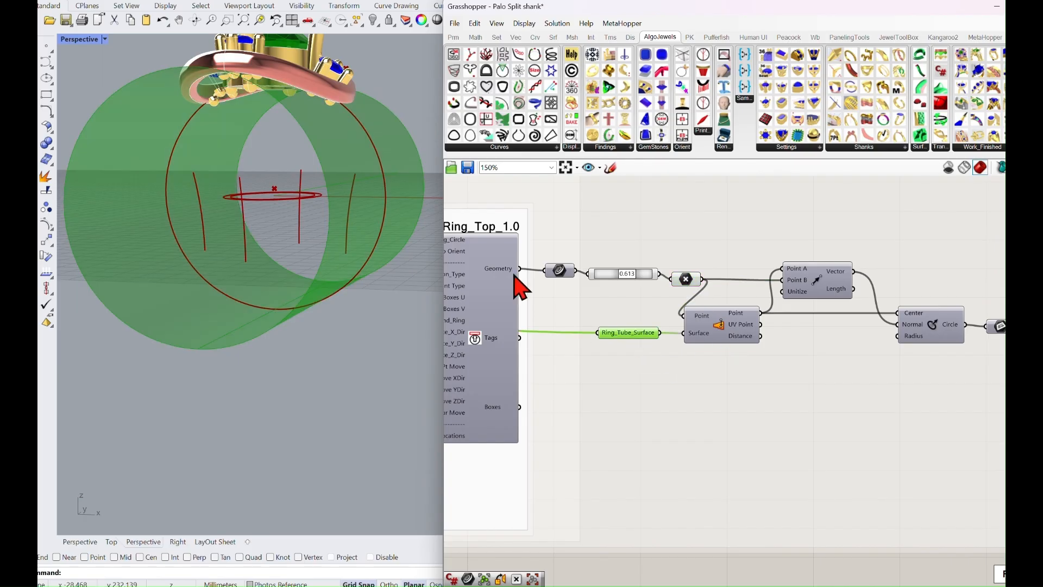
right_click_drag(366, 210, 361, 205)
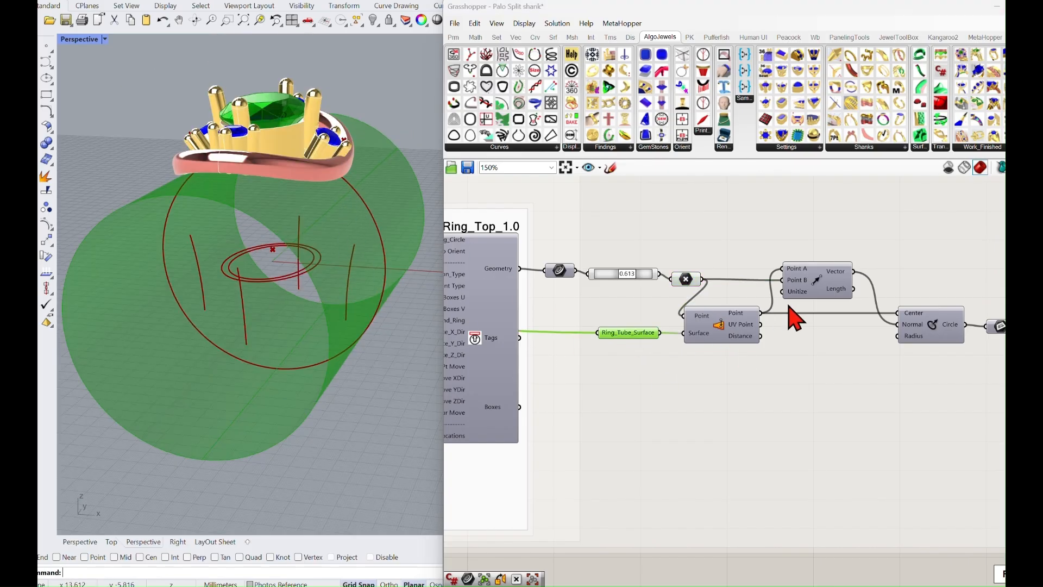
right_click_drag(811, 321, 748, 356)
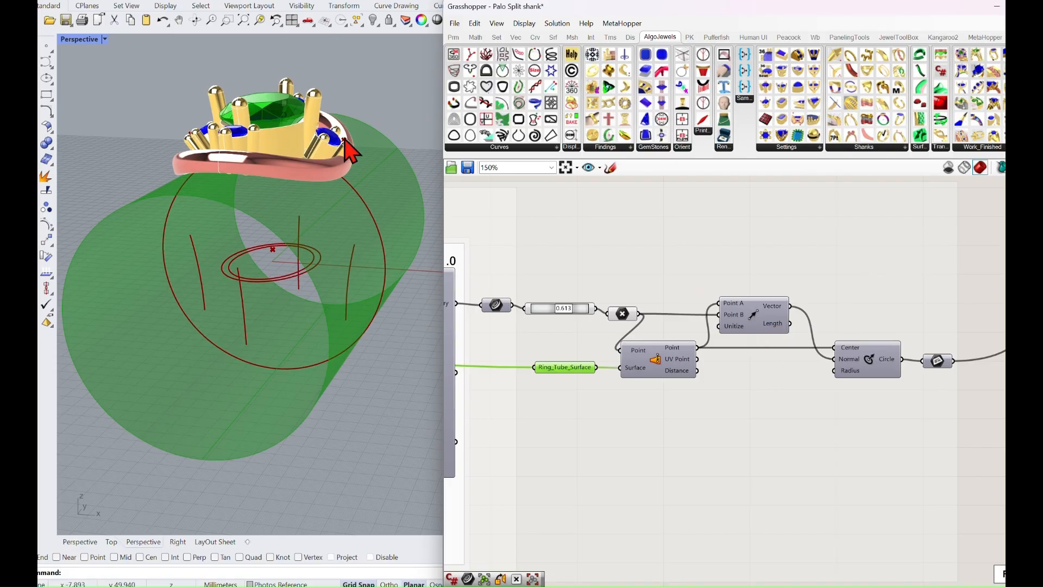
- Turn on the preview of the Circle component that builds circles at the side-stone locations and inspect it on the ring head
left_click(755, 329)
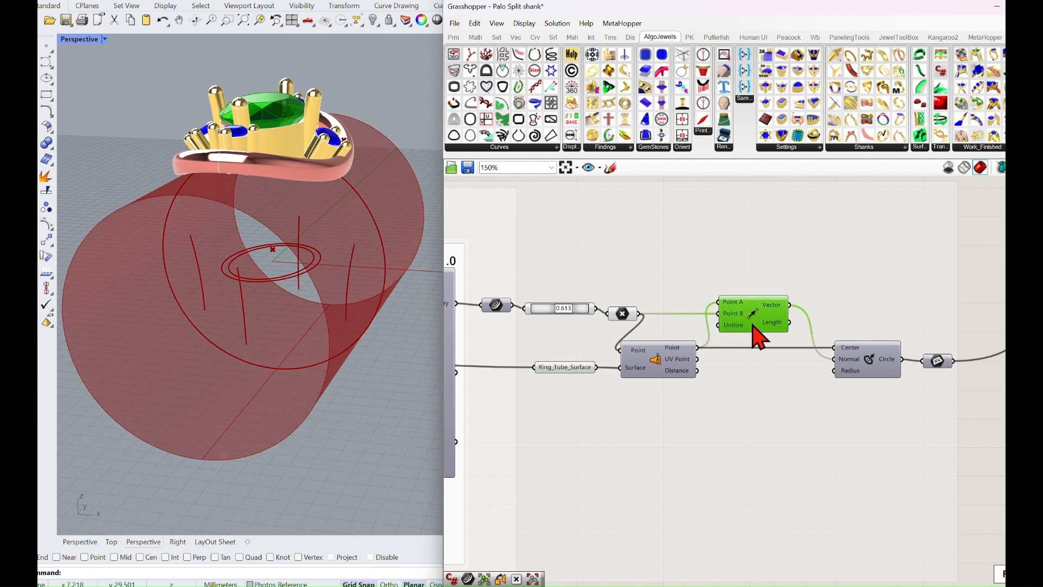
right_click_drag(757, 333, 689, 285)
left_click(735, 316)
middle_click(731, 313)
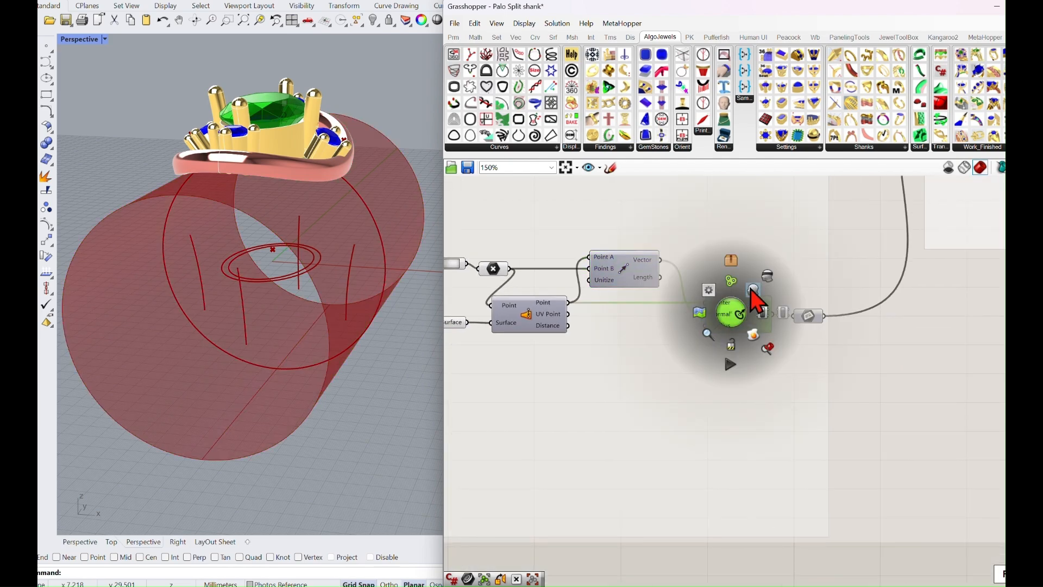
right_click_drag(371, 164, 341, 193)
scroll(358, 275, "up", 5)
right_click_drag(363, 350, 378, 223, "shift")
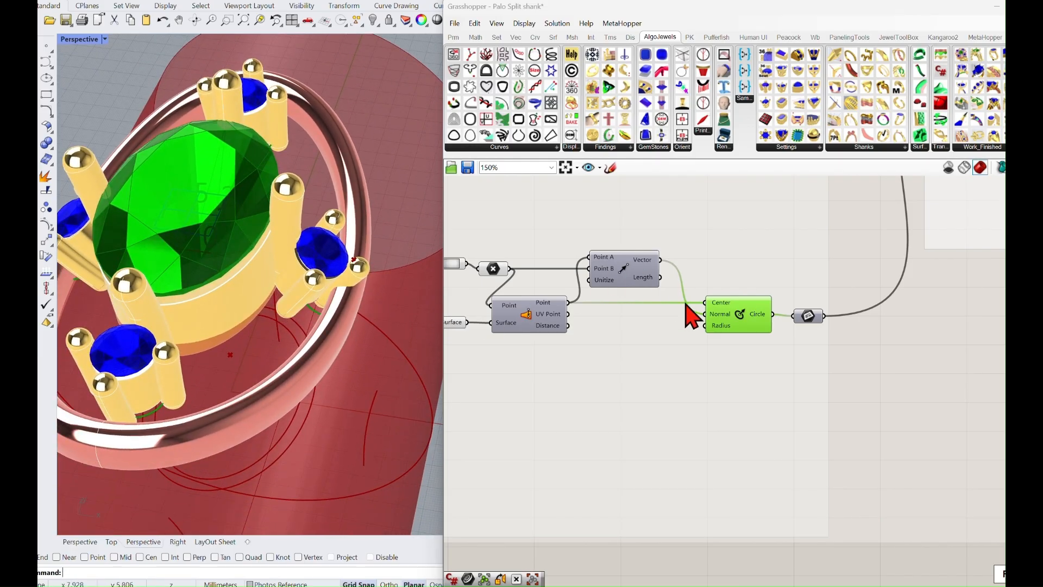
right_click_drag(404, 251, 376, 210)
scroll(393, 206, "down", 7)
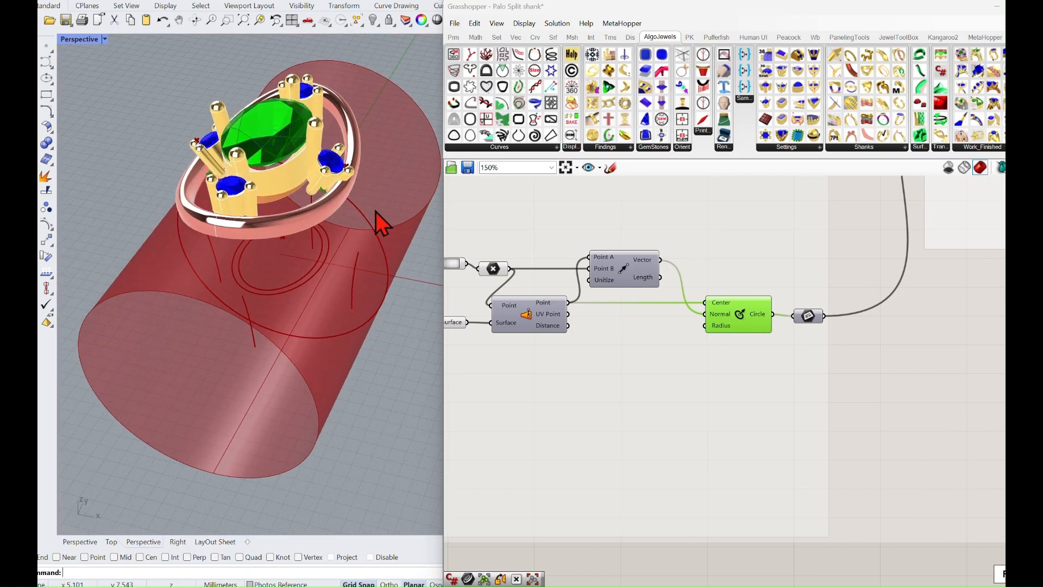
- Turn on the preview of the plane parameter fed by the Circle component and inspect the planes around the ring head
left_click(808, 316)
middle_click(806, 318)
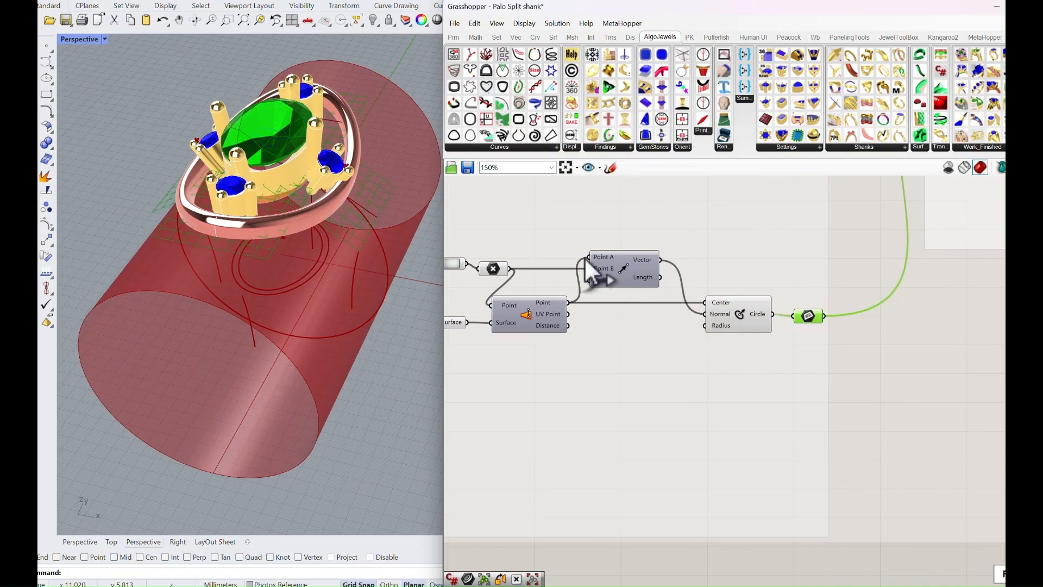
scroll(376, 217, "down", 4)
right_click_drag(376, 217, 355, 219)
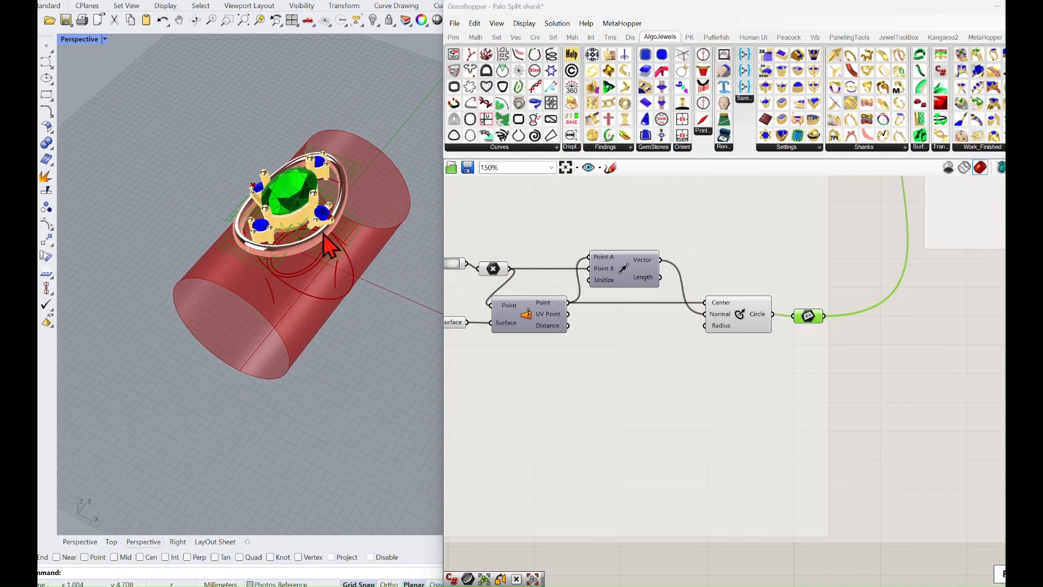
scroll(329, 248, "up", 3)
scroll(740, 298, "down", 4)
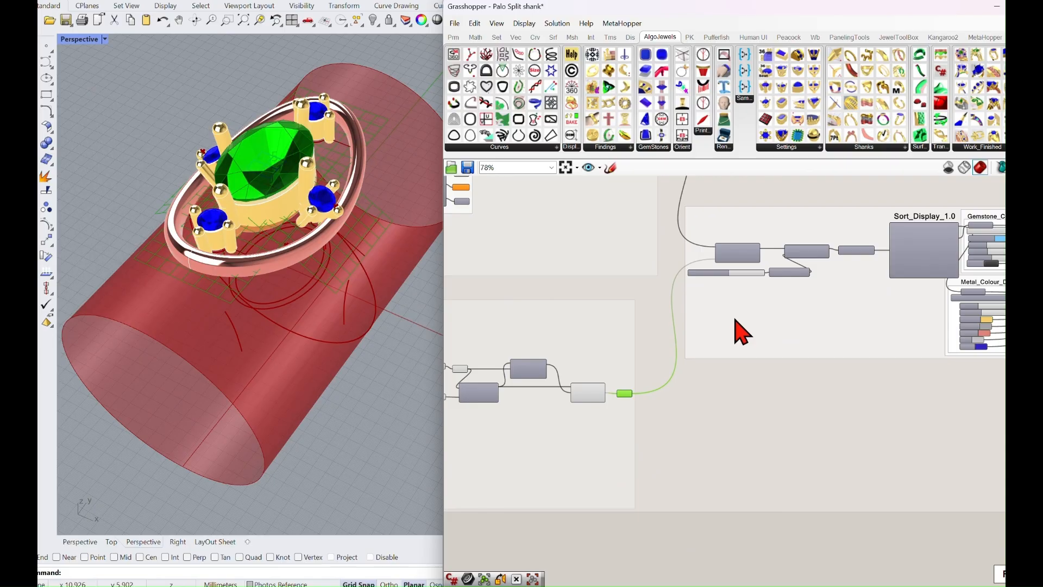
- Turn on the preview of the side stones' Orient component and inspect the oriented geometry beneath the rail
scroll(652, 299, "up", 4)
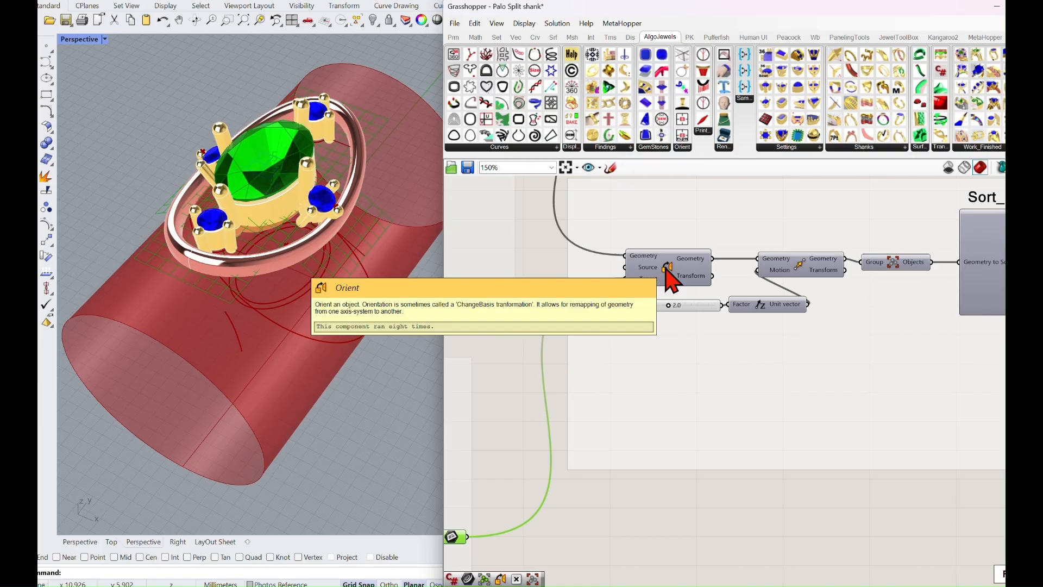
scroll(672, 280, "down", 2)
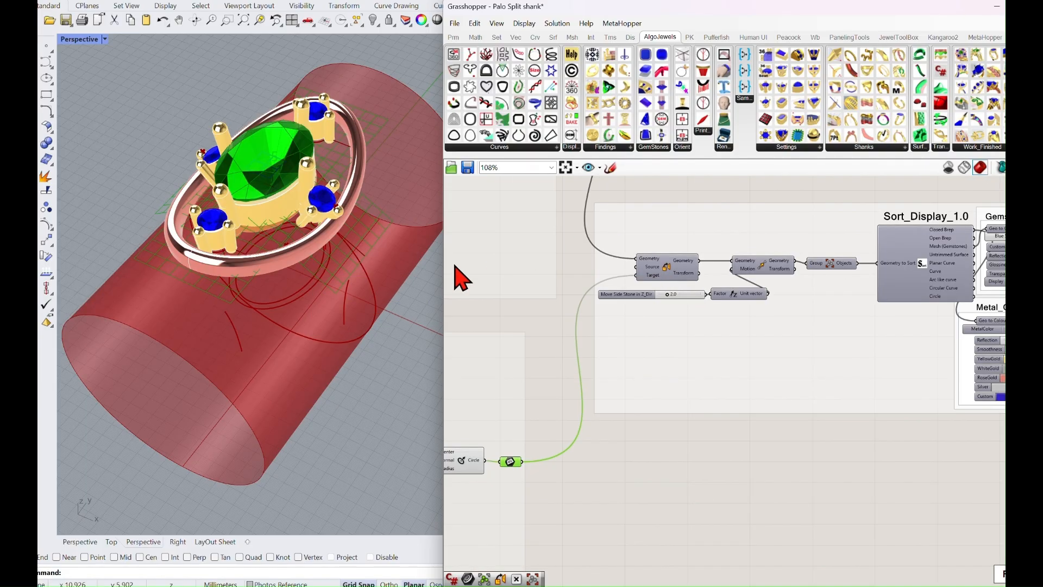
scroll(373, 315, "up", 2)
scroll(353, 198, "up", 2)
scroll(337, 193, "up", 2)
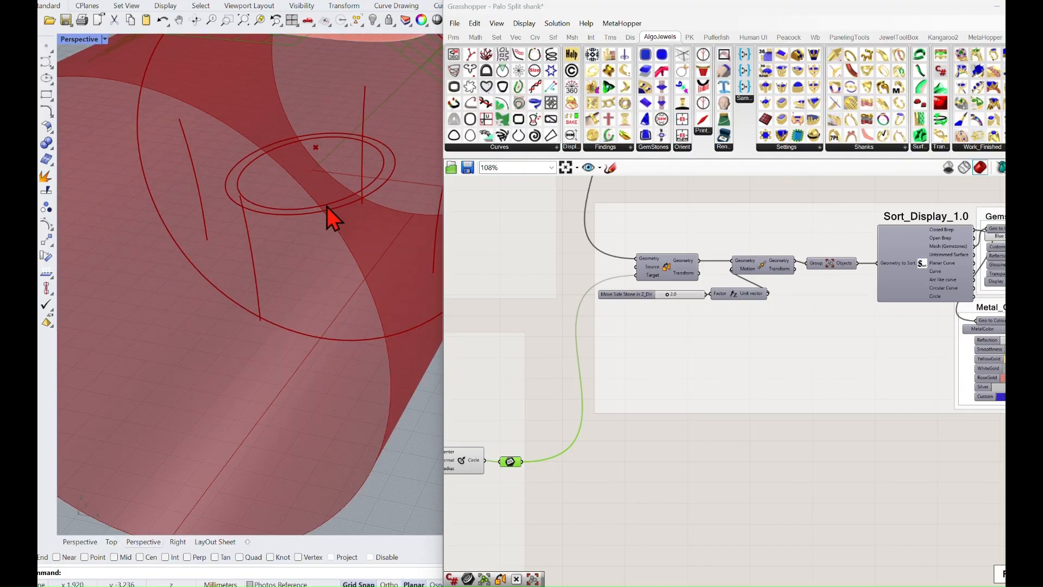
middle_click(672, 280)
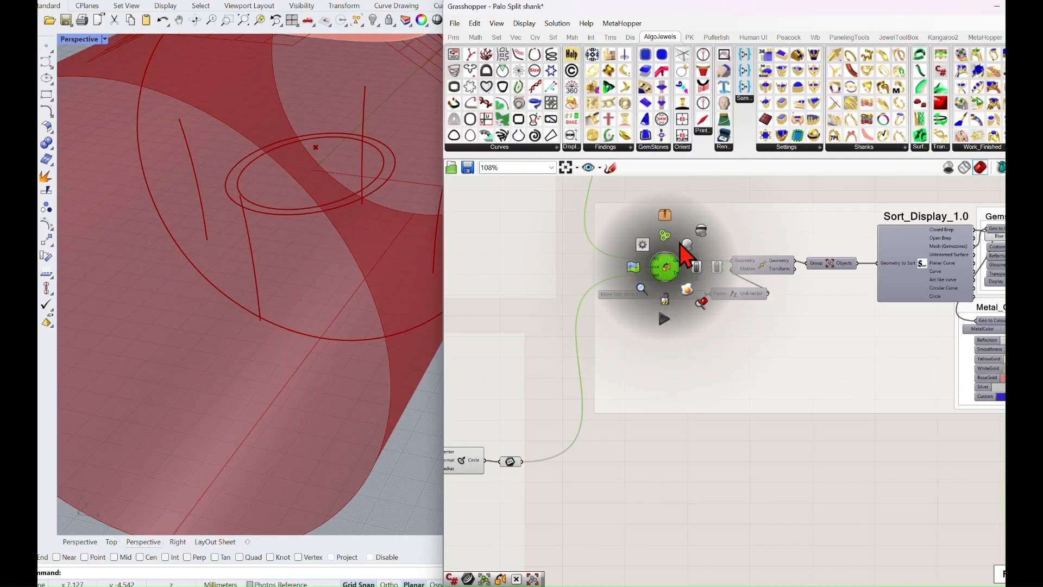
left_click(681, 257)
scroll(448, 229, "down", 4)
right_click_drag(374, 130, 360, 131)
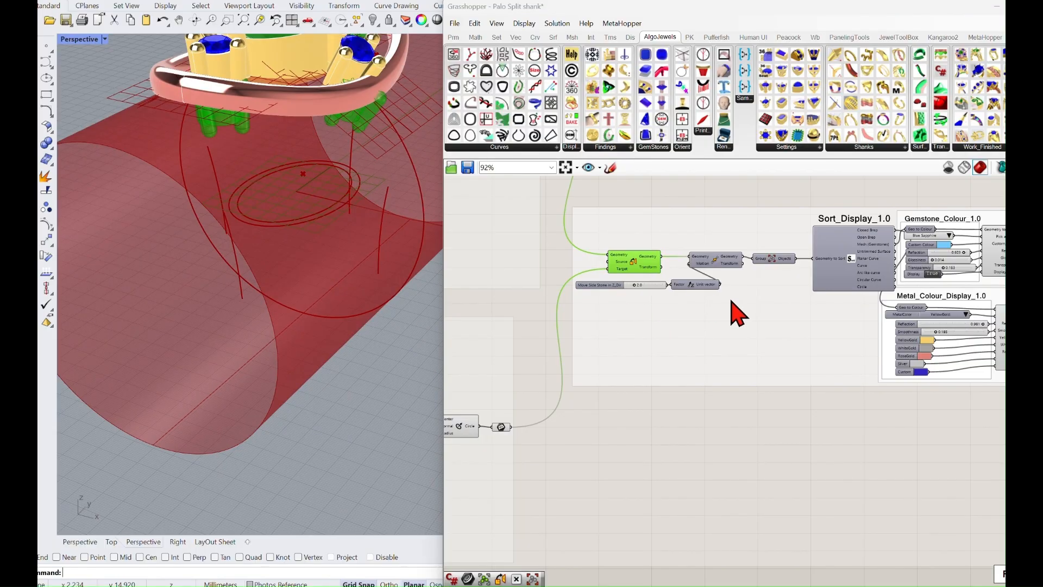
- Select the Move component for the side stones, and turn off the Orient component's preview
left_click(721, 261)
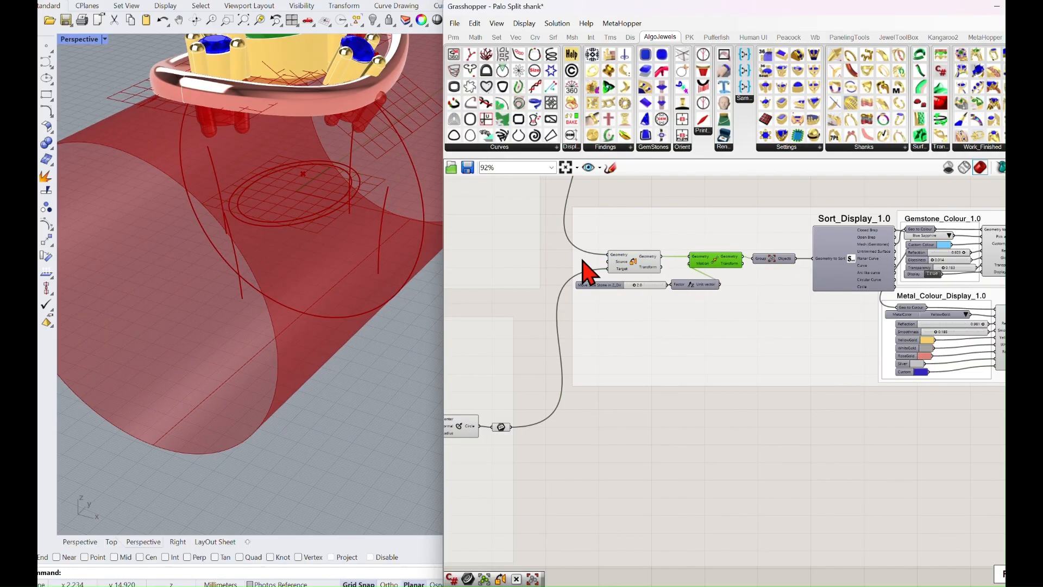
left_click(632, 263)
middle_click(632, 264)
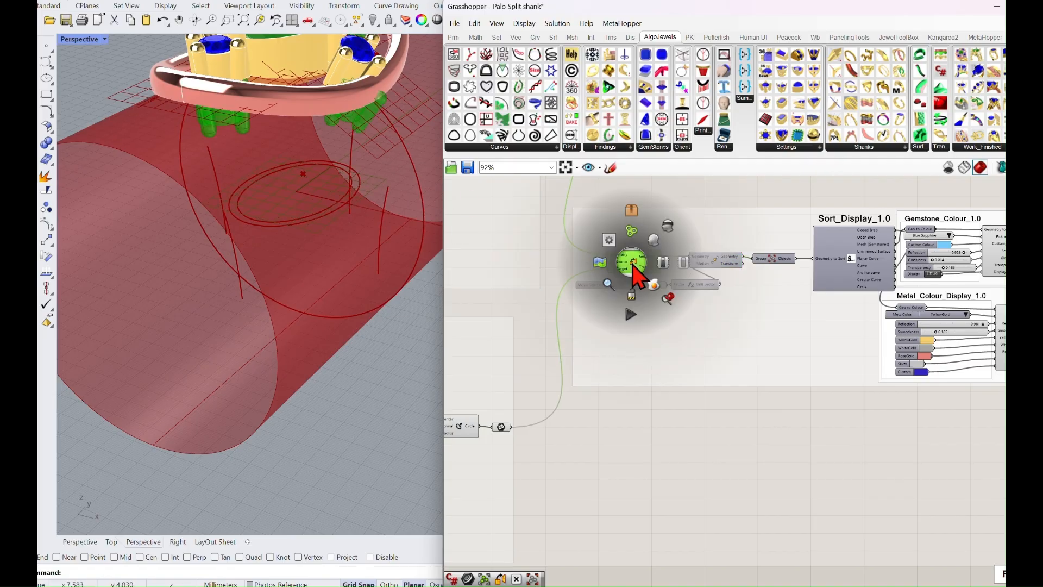
left_click(670, 226)
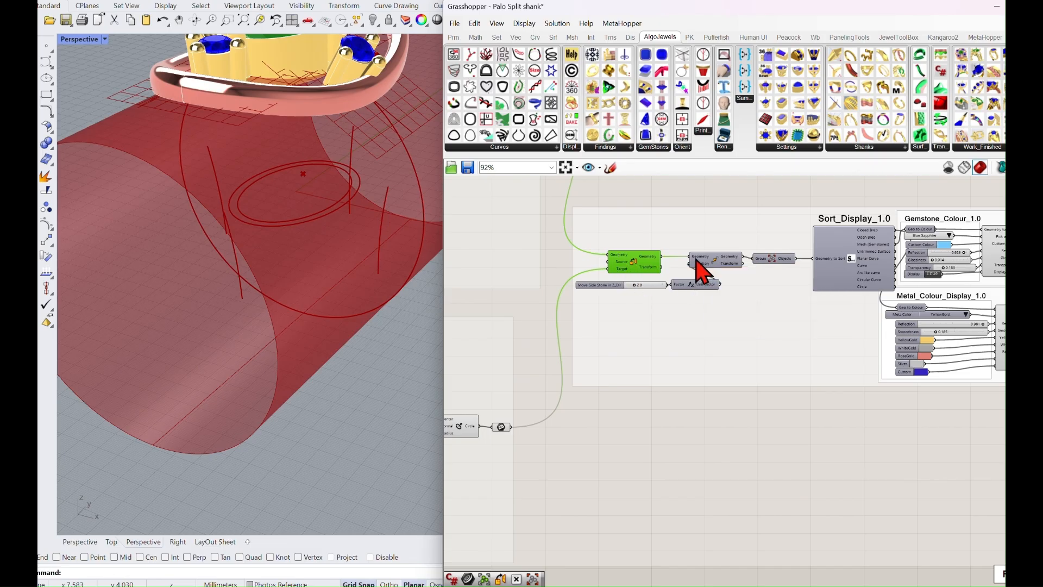
- Set the Gem Cut Type of GemMesh_Cutters_1.1 in the Small Side Stones group to Cushion
right_click_drag(772, 270, 706, 302)
right_click_drag(337, 190, 386, 211)
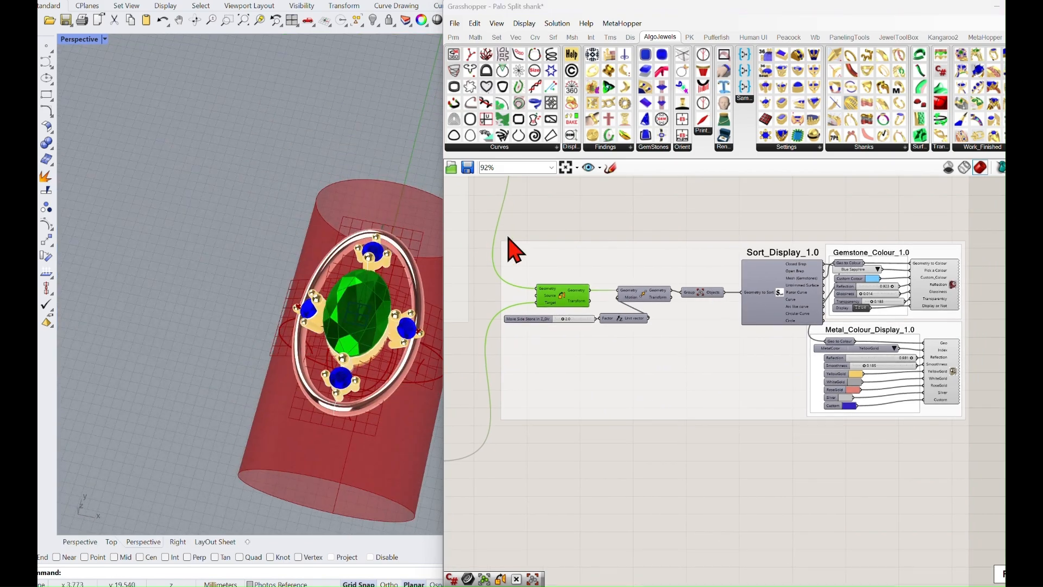
right_click_drag(557, 331, 671, 337)
scroll(670, 338, "down", 5)
right_click_drag(641, 280, 773, 363)
scroll(741, 368, "down", 3)
scroll(732, 348, "up", 2)
right_click_drag(740, 315, 781, 281)
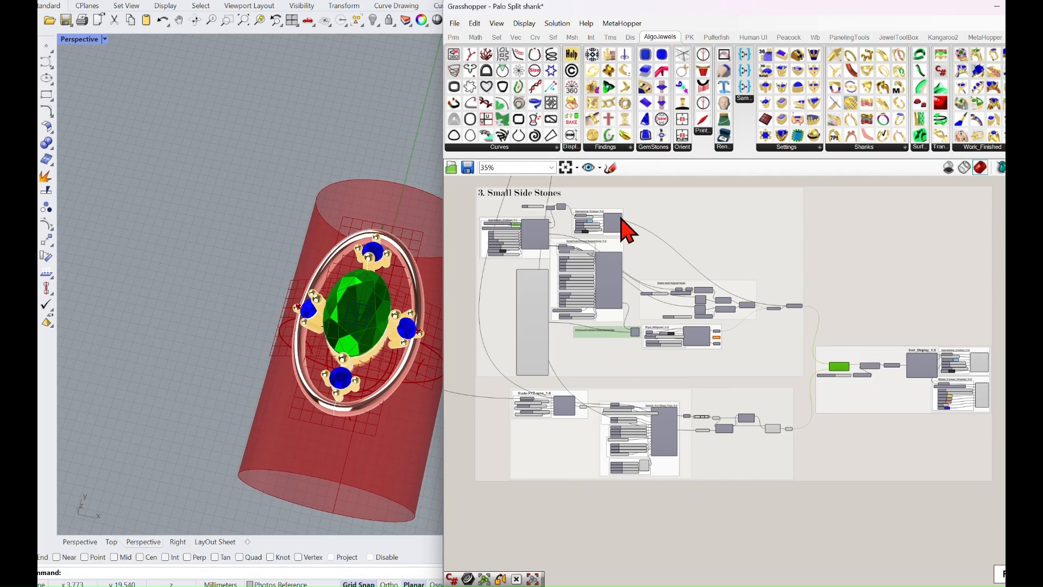
scroll(536, 263, "up", 10)
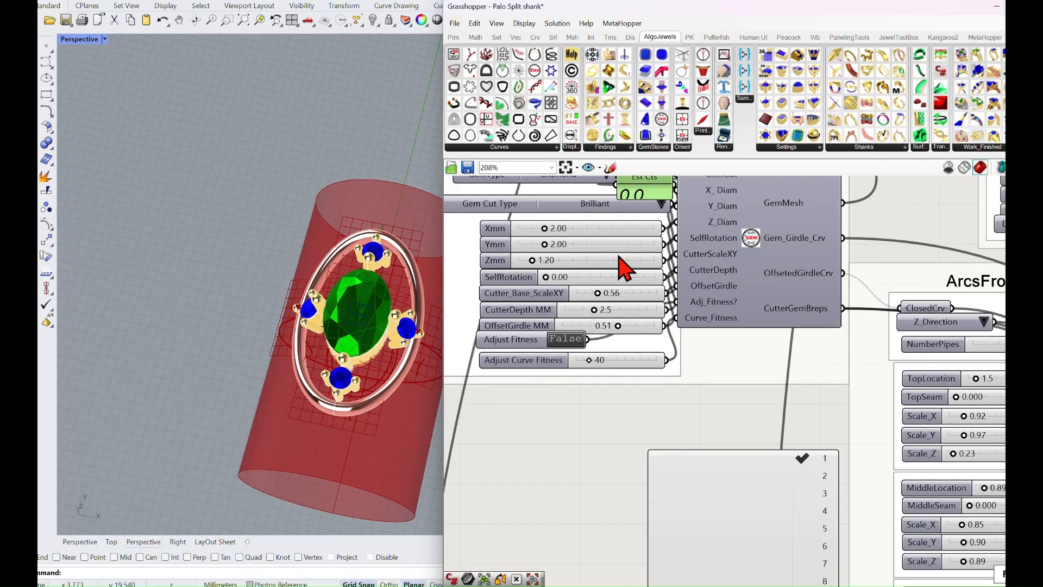
right_click_drag(633, 206, 625, 255)
left_click(654, 253)
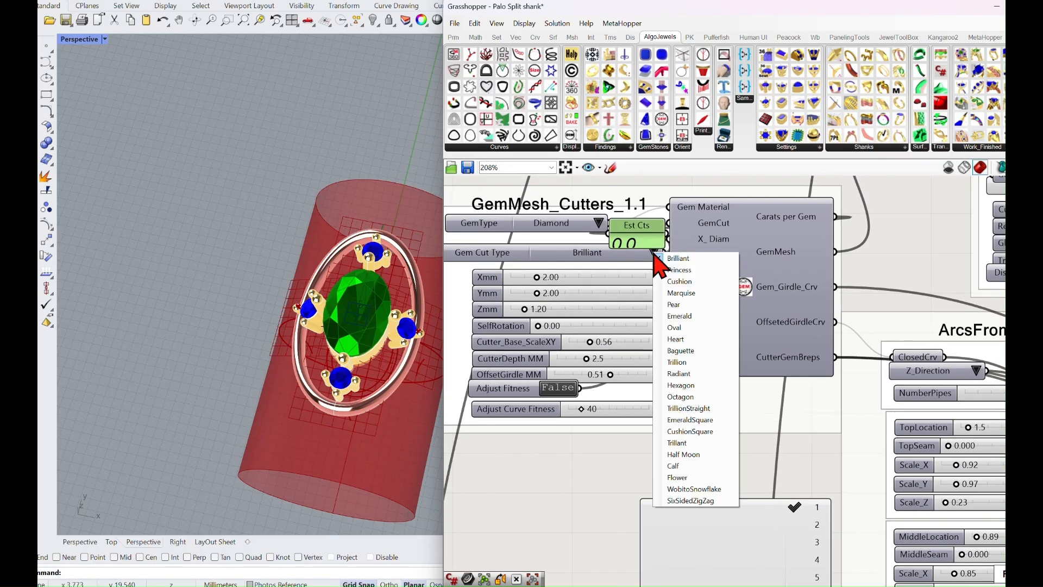
left_click(688, 296)
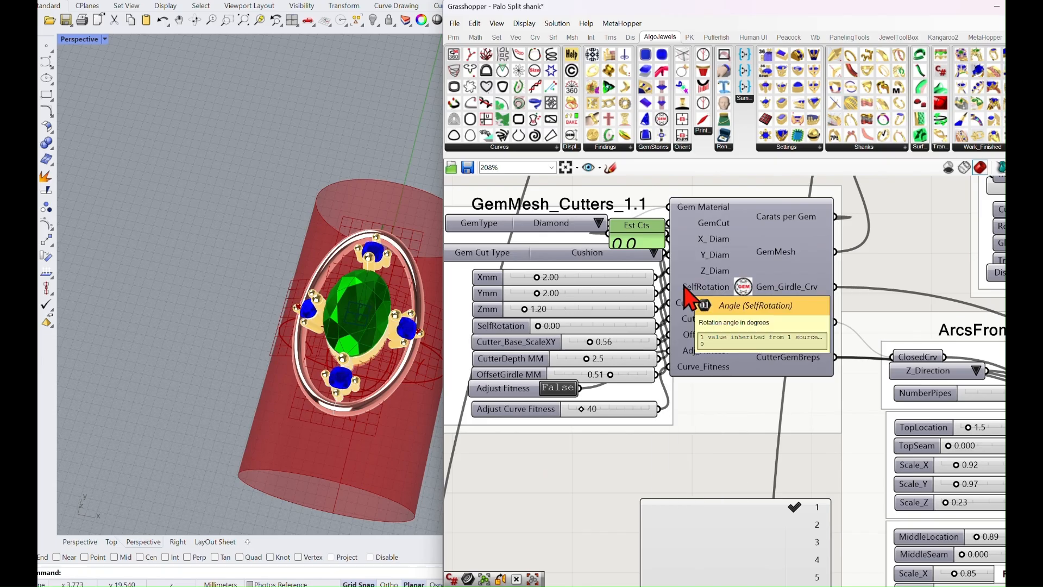
scroll(423, 366, "up", 5)
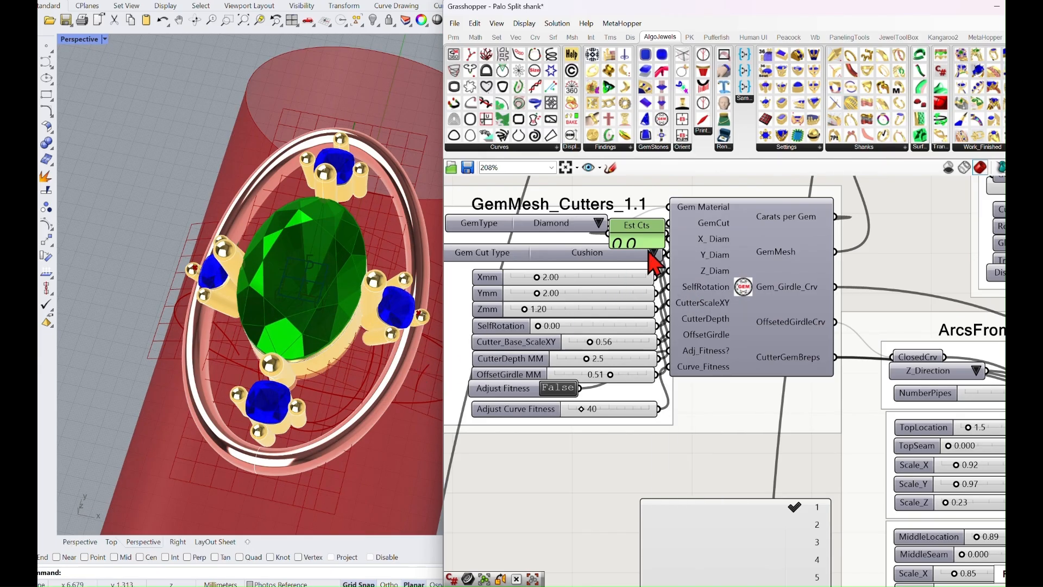
- Try a different Ymm size for the side stones in GemMesh_Cutters_1.1, and reset it to 2
left_click_drag(540, 294, 544, 295)
double_click(543, 295)
type("2")
left_click(637, 295)
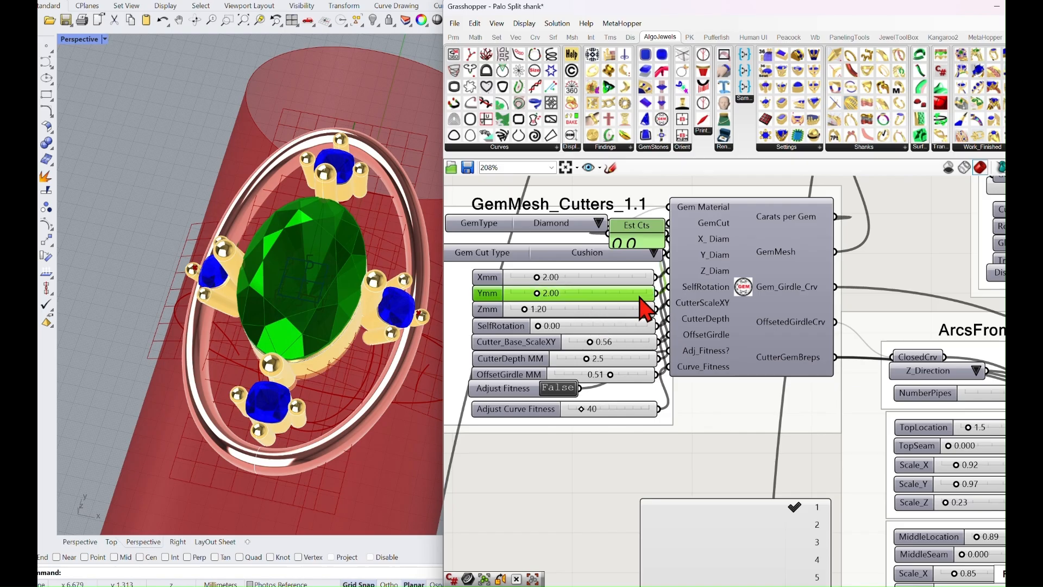
- Examine the side stones' claws on the model and the claw location list in the Small Side Stones group
scroll(609, 324, "down", 3)
right_click_drag(383, 367, 381, 349)
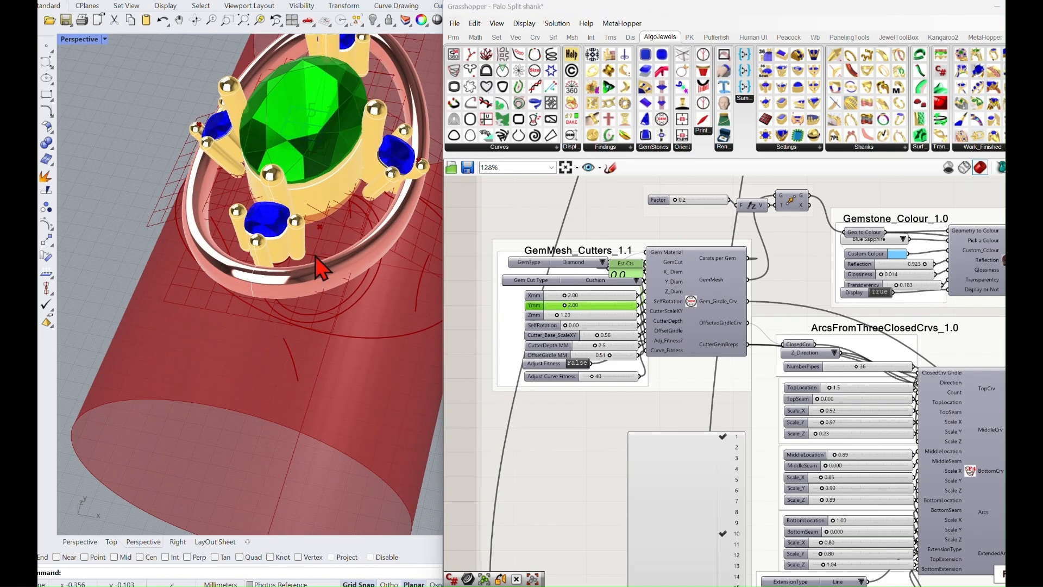
scroll(625, 370, "down", 3)
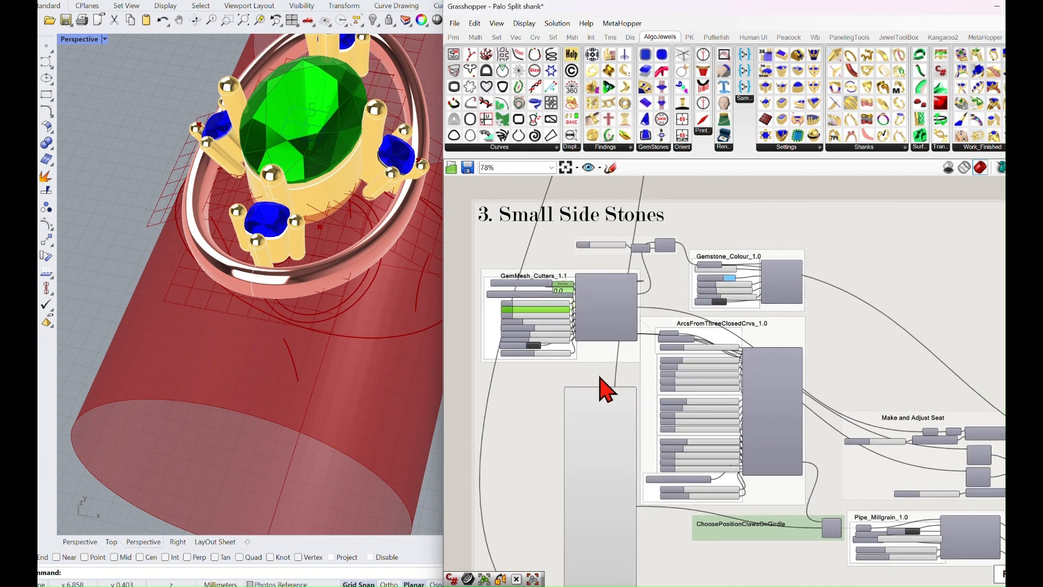
scroll(633, 402, "up", 4)
left_click(640, 423)
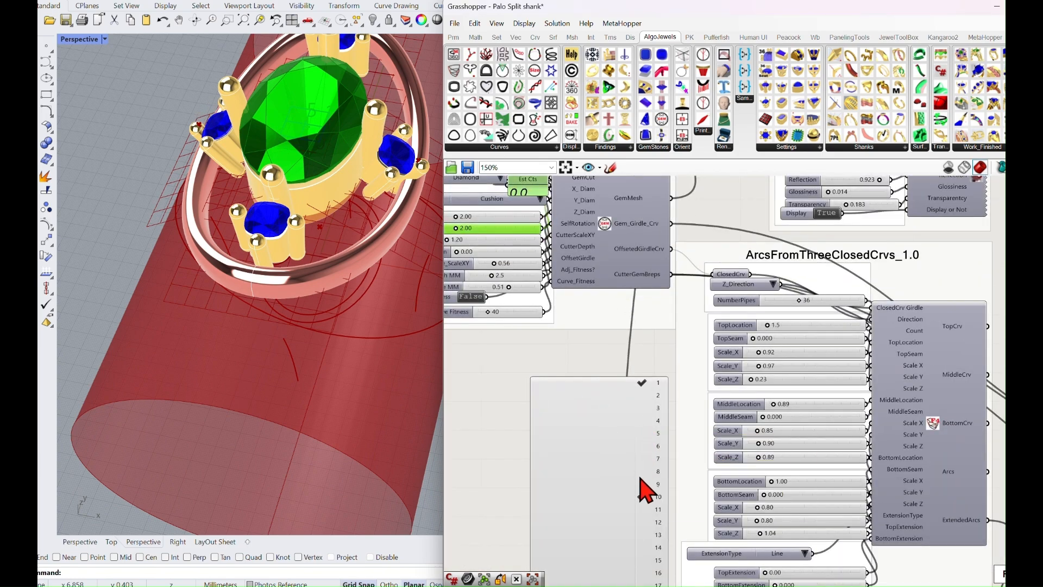
left_click(642, 512)
left_click(642, 522)
right_click_drag(642, 581, 639, 438)
scroll(595, 356, "down", 3)
- Select the plane parameter fed by the Circle component in the side stones' placement chain
scroll(656, 329, "down", 2)
right_click_drag(717, 331, 634, 283)
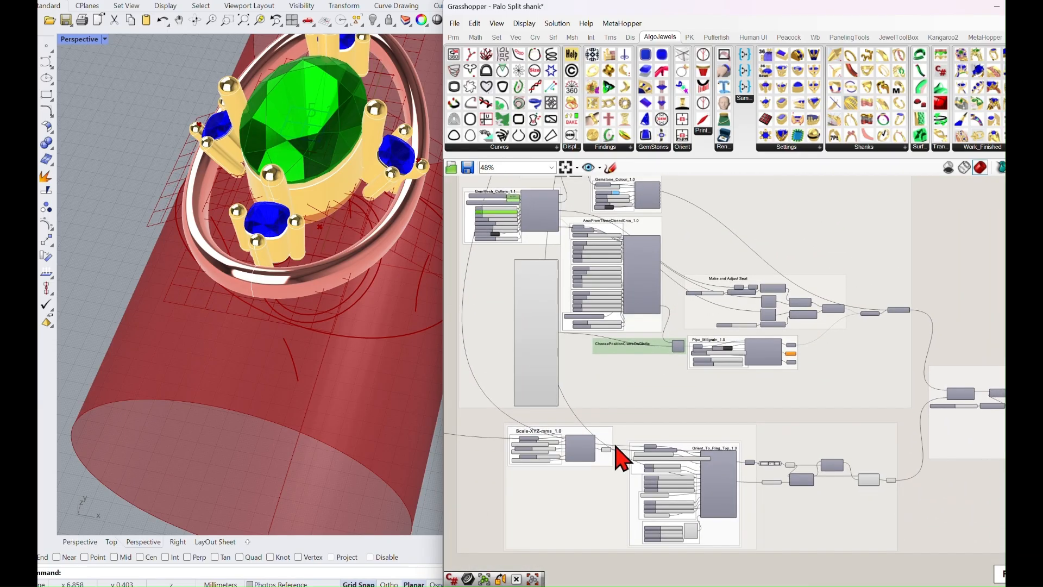
right_click_drag(590, 444, 613, 337)
scroll(614, 358, "up", 2)
right_click_drag(695, 359, 567, 352)
right_click_drag(760, 351, 597, 289)
scroll(751, 325, "up", 2)
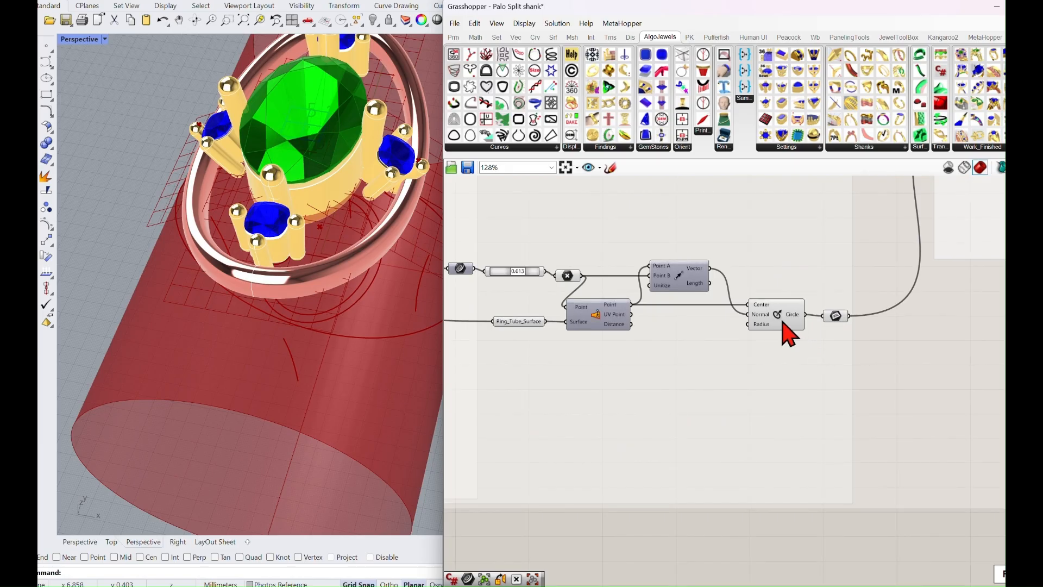
left_click(783, 324)
left_click(833, 315)
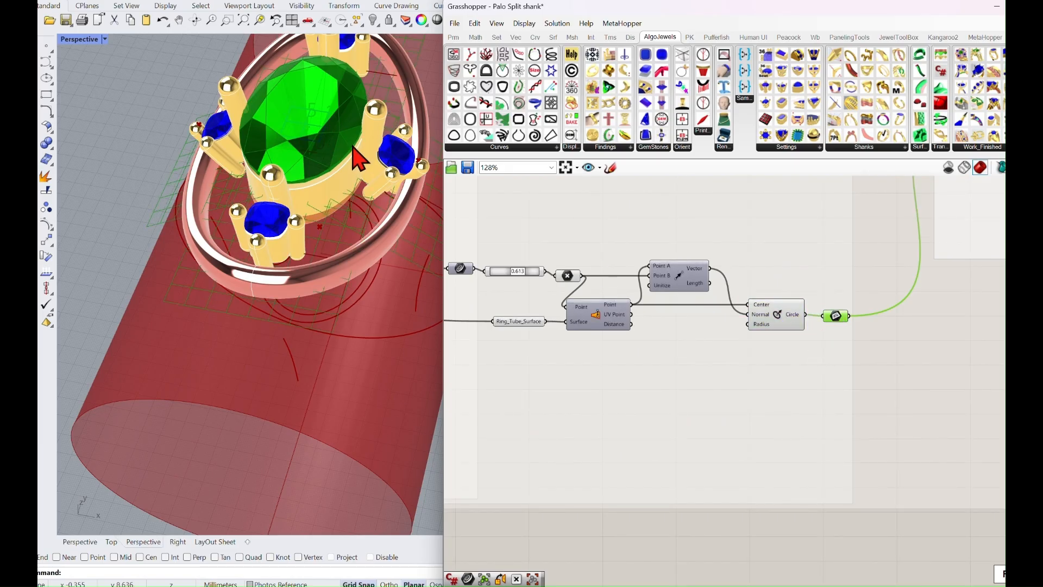
- Inspect the highlighted planes around the ring head from the side and from above
scroll(369, 180, "down", 10)
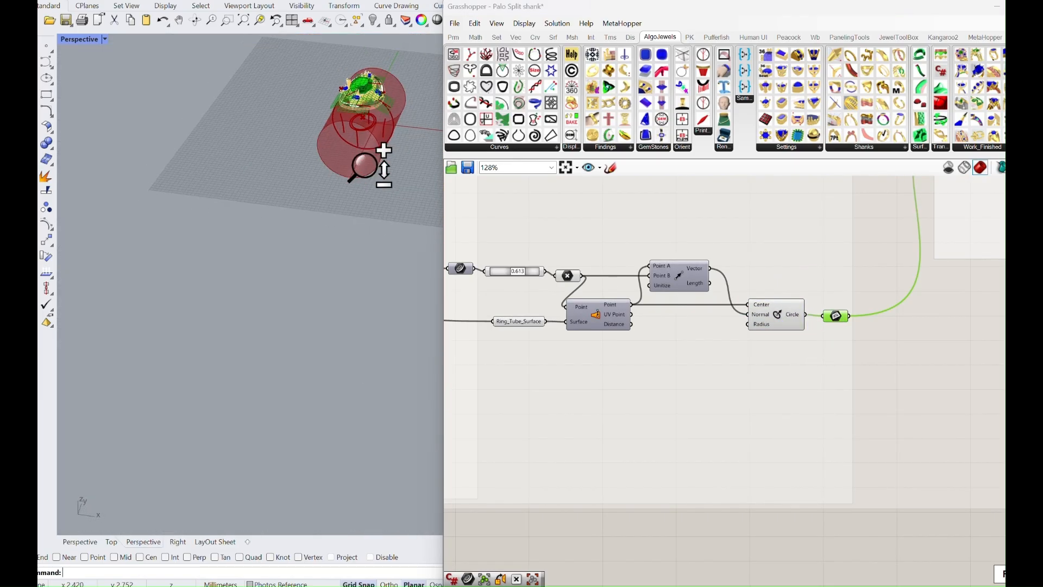
right_click_drag(378, 170, 376, 237, "shift")
scroll(356, 241, "up", 10)
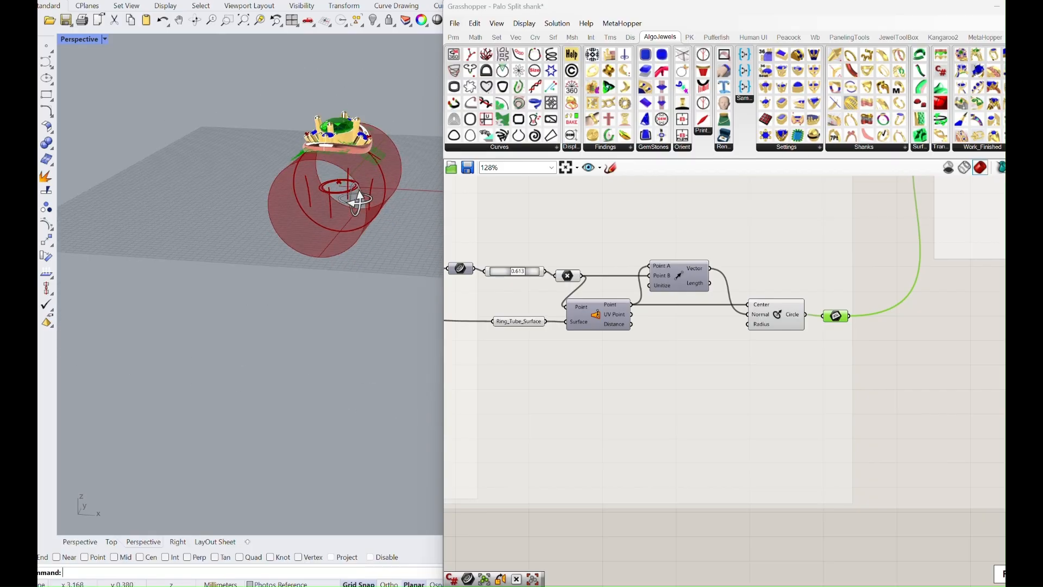
right_click_drag(379, 152, 349, 154)
scroll(350, 154, "up", 3)
scroll(349, 155, "down", 3)
scroll(343, 196, "down", 5)
right_click_drag(334, 190, 346, 214)
scroll(625, 340, "down", 3)
scroll(535, 296, "up", 4)
- Turn off the previews of the point parameter and the Ring_Tube_Surface parameter
left_click(630, 310)
middle_click(630, 311)
left_click(659, 270)
left_click(592, 363)
middle_click(592, 363)
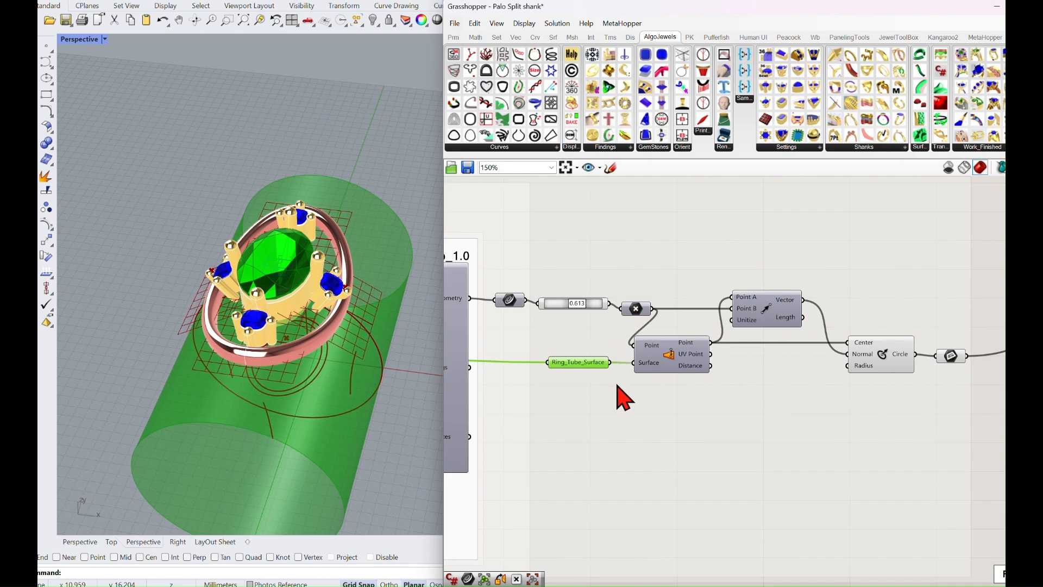
middle_click(596, 373)
left_click(628, 322)
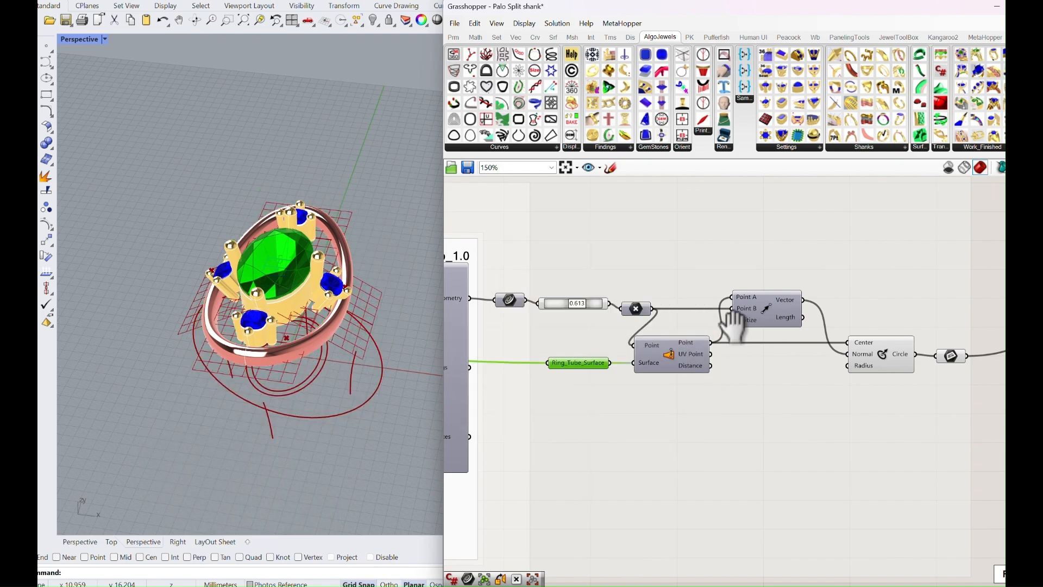
- Turn off the previews of the Circle component and the plane parameter it feeds
right_click_drag(739, 330, 572, 325)
left_click(713, 359)
middle_click(710, 354)
left_click(742, 315)
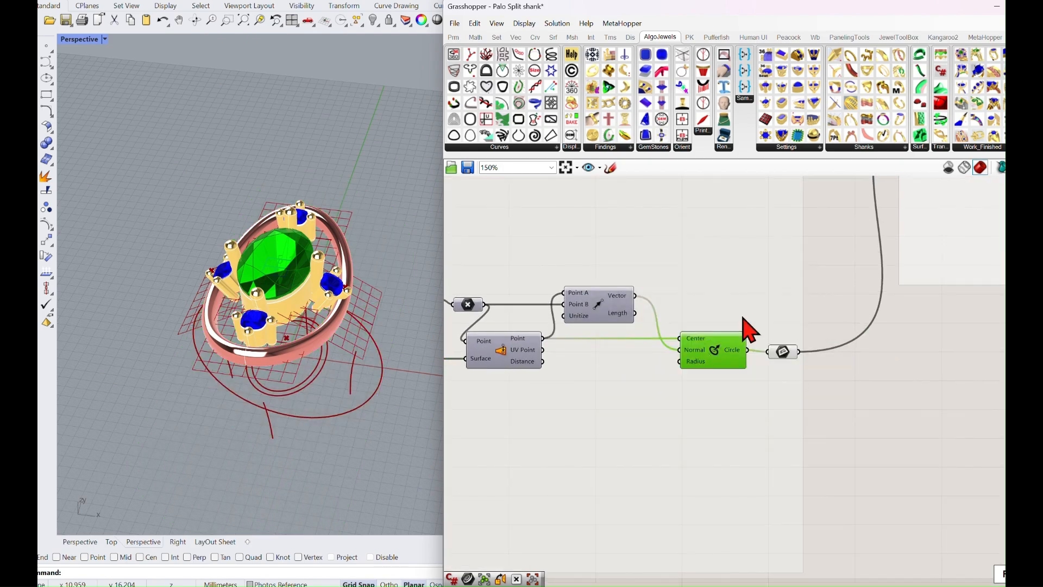
middle_click(783, 362)
left_click(806, 322)
left_click(788, 357)
middle_click(787, 357)
left_click(818, 310)
- Turn off the preview of the geometry parameter fed by Scale-XYZ-mms_1.0
scroll(744, 320, "down", 3)
right_click_drag(745, 305, 691, 364)
right_click_drag(568, 365, 683, 333)
right_click_drag(557, 332, 845, 357)
scroll(652, 343, "up", 4)
left_click(652, 356)
scroll(657, 370, "down", 2)
middle_click(641, 351)
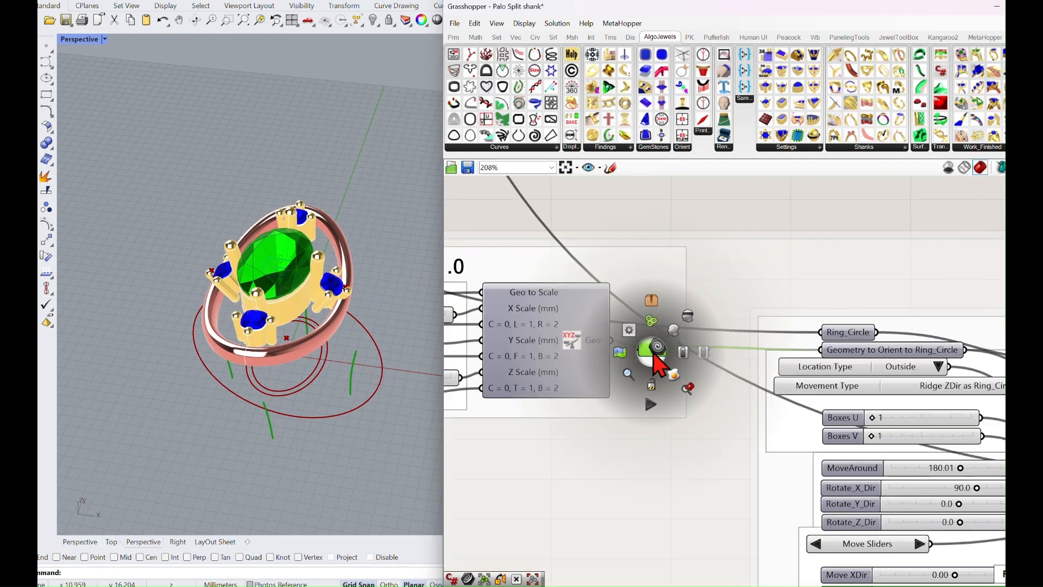
left_click(687, 342)
- Enable claw locations 4 and 7 in the Choose Claw Locations list of the 36_Position_Pipe_Claws_With_Seat_1.0 group
scroll(589, 356, "down", 1)
right_click_drag(590, 356, 652, 359)
mouse_move(385, 313)
right_mouse_down()
mouse_move(380, 335)
mouse_move(392, 328)
right_mouse_up()
right_click_drag(411, 293, 407, 303)
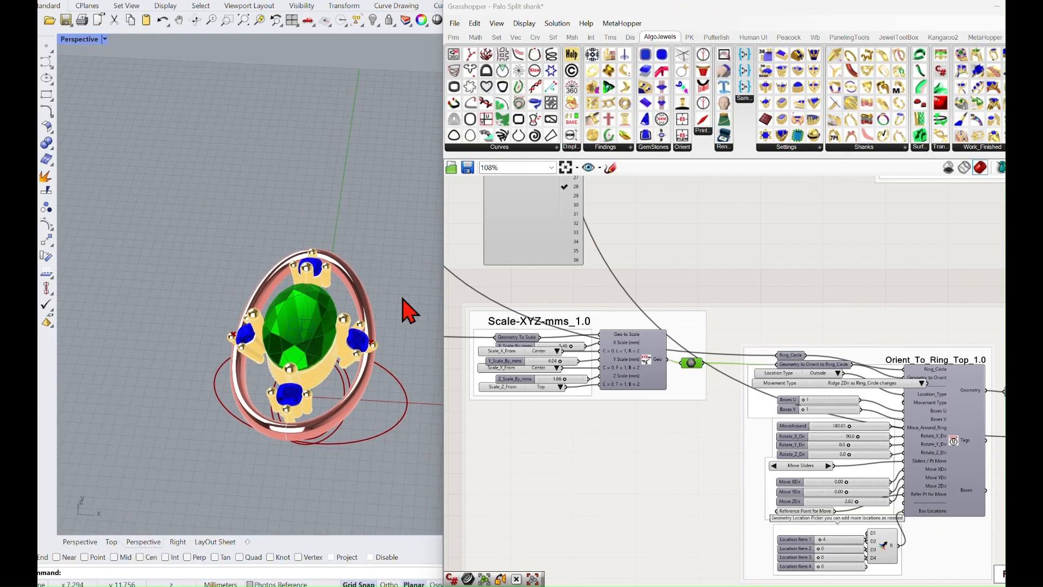
scroll(541, 260, "down", 7)
scroll(593, 369, "up", 7)
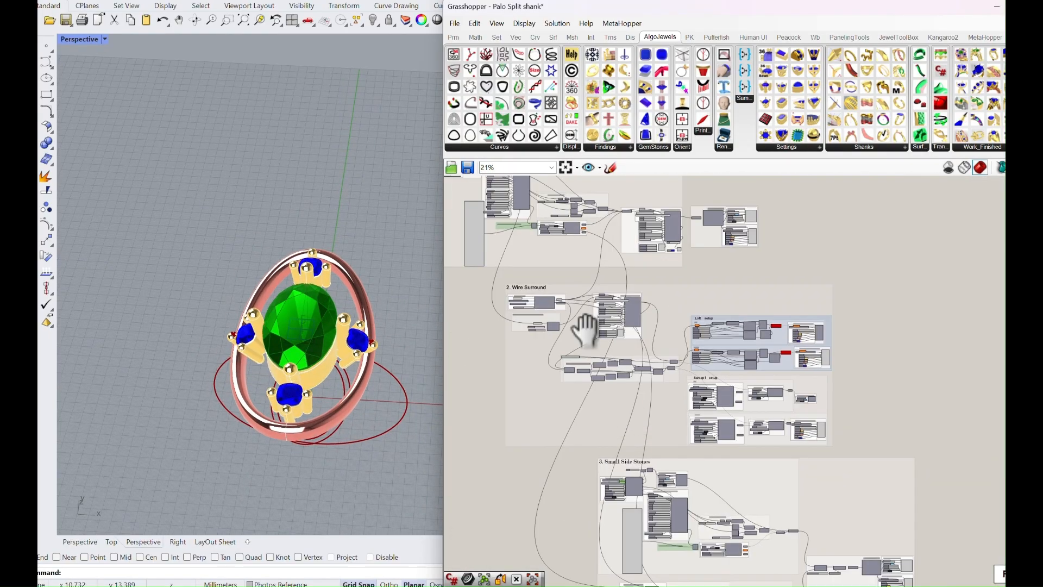
right_click_drag(554, 356, 655, 320)
right_click_drag(676, 383, 649, 272)
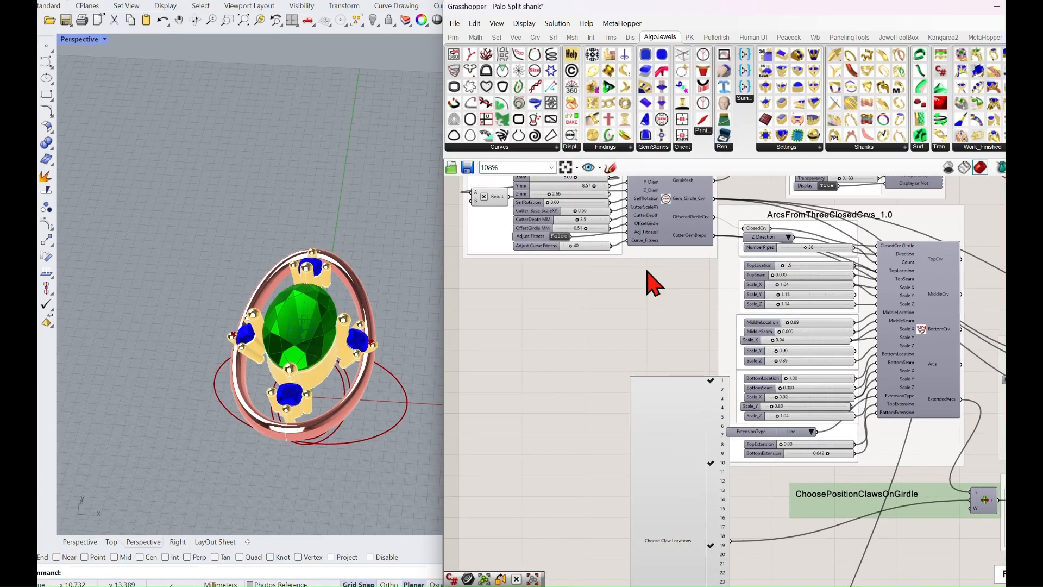
scroll(689, 379, "up", 2)
right_click_drag(696, 379, 609, 300)
left_click(642, 346)
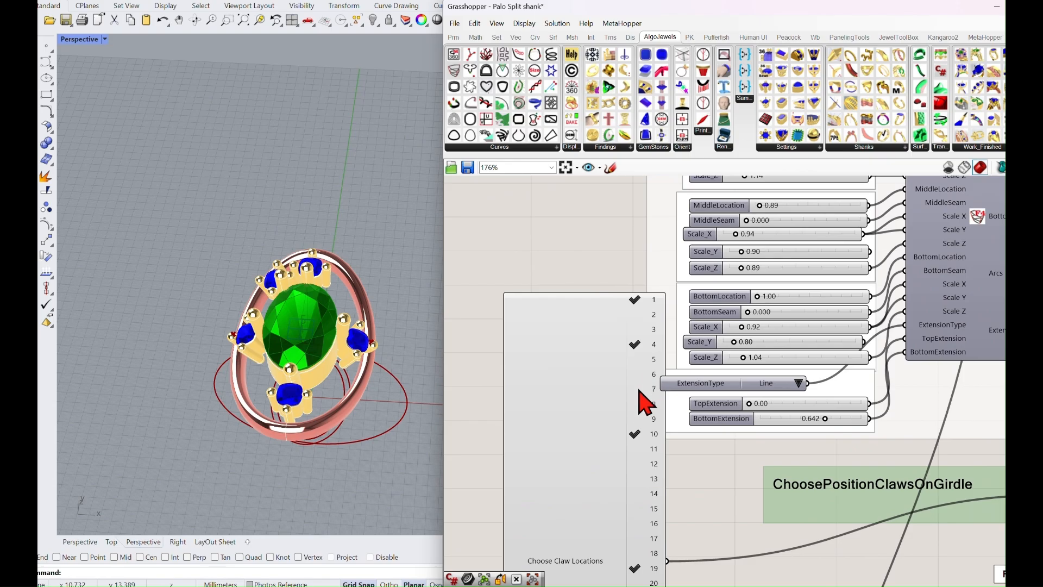
right_click_drag(392, 377, 427, 353)
scroll(659, 464, "down", 8)
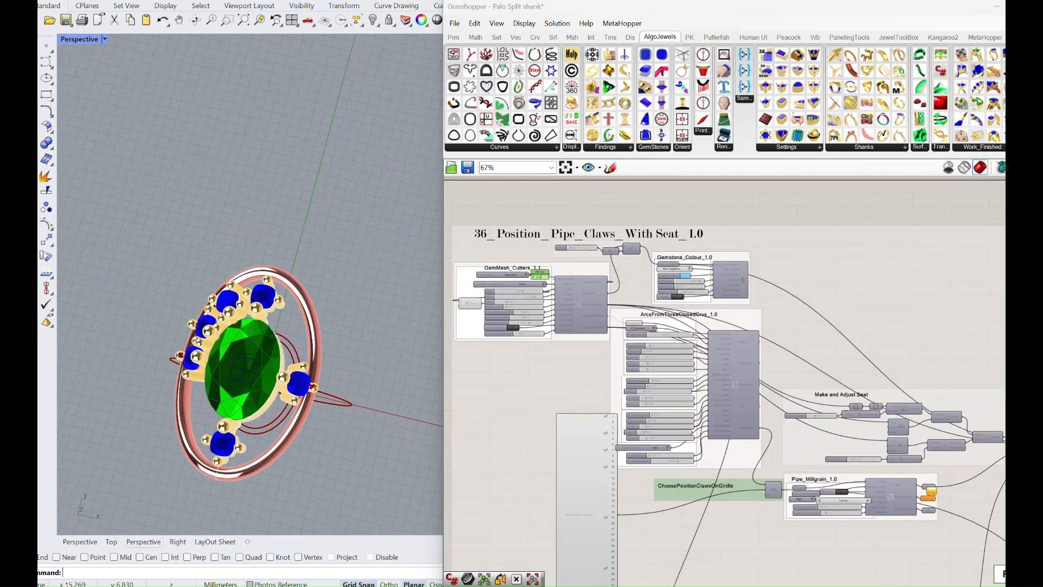
- Set the Gem Cut Type of GemMesh_Cutters_1.1 in the Small Side Stones group to Brilliant
middle_click(651, 336)
right_click_drag(682, 496, 616, 171)
scroll(705, 396, "up", 5)
right_click_drag(730, 475, 692, 419)
scroll(669, 273, "up", 6)
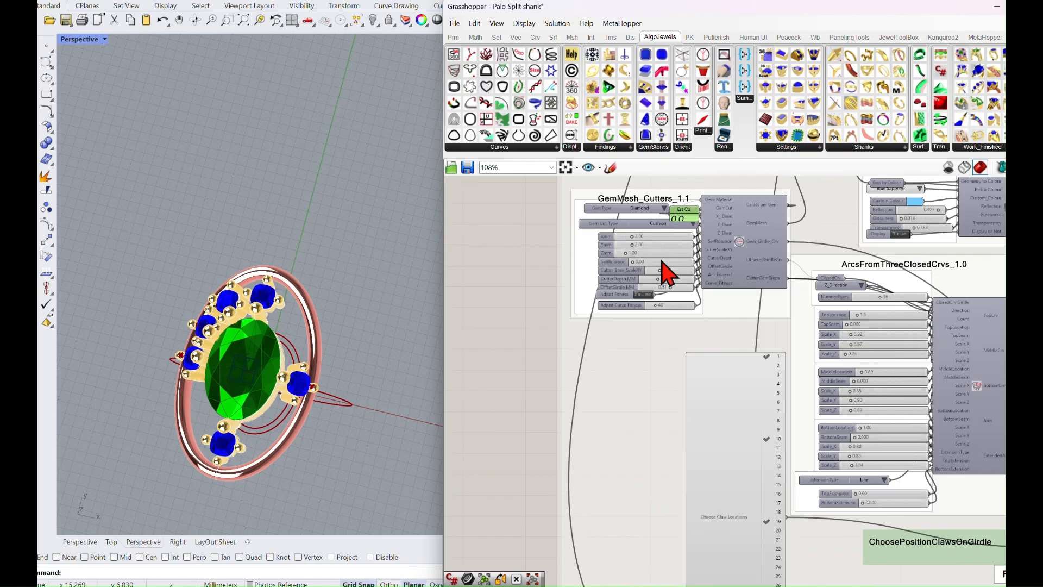
left_click(706, 210)
left_click(731, 223)
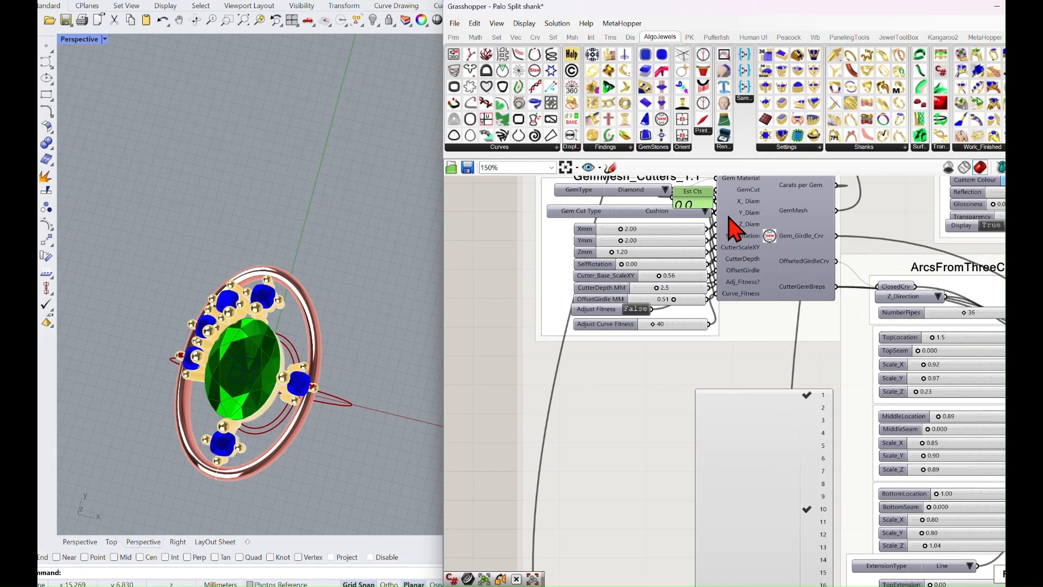
mouse_move(394, 325)
right_mouse_down()
mouse_move(350, 319)
mouse_move(382, 326)
mouse_move(413, 314)
mouse_move(396, 303)
mouse_move(399, 322)
right_mouse_up()
scroll(508, 321, "down", 5)
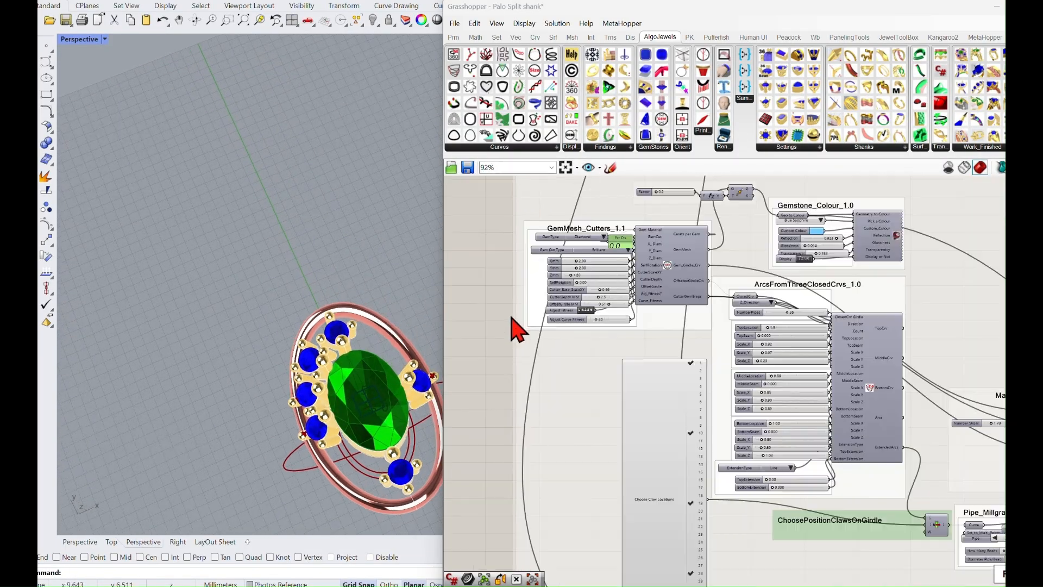
- Disable claw locations 4 and 7 in the main stone's Choose Claw Locations list
scroll(637, 416, "down", 8)
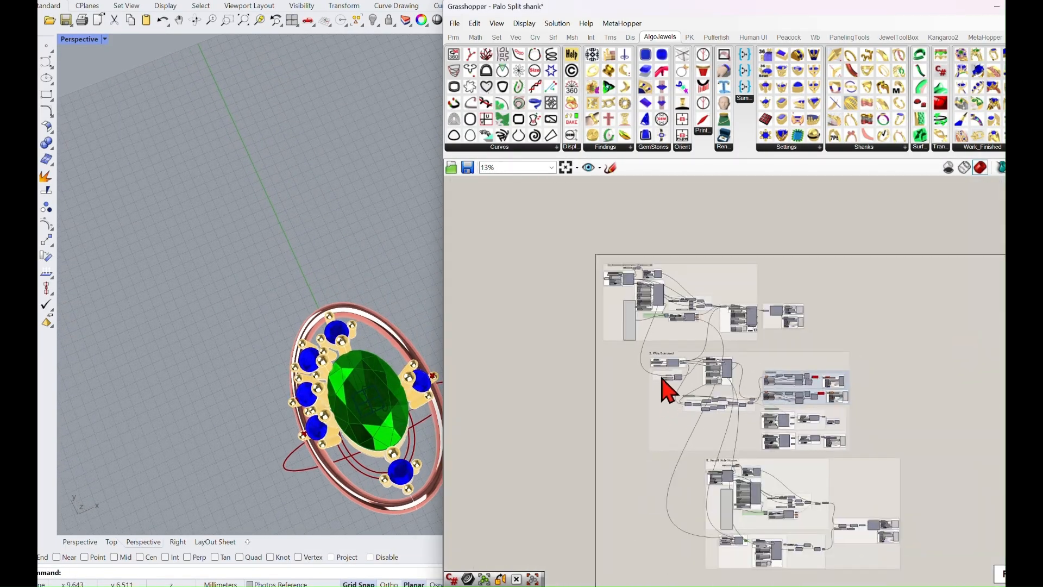
scroll(671, 405, "up", 12)
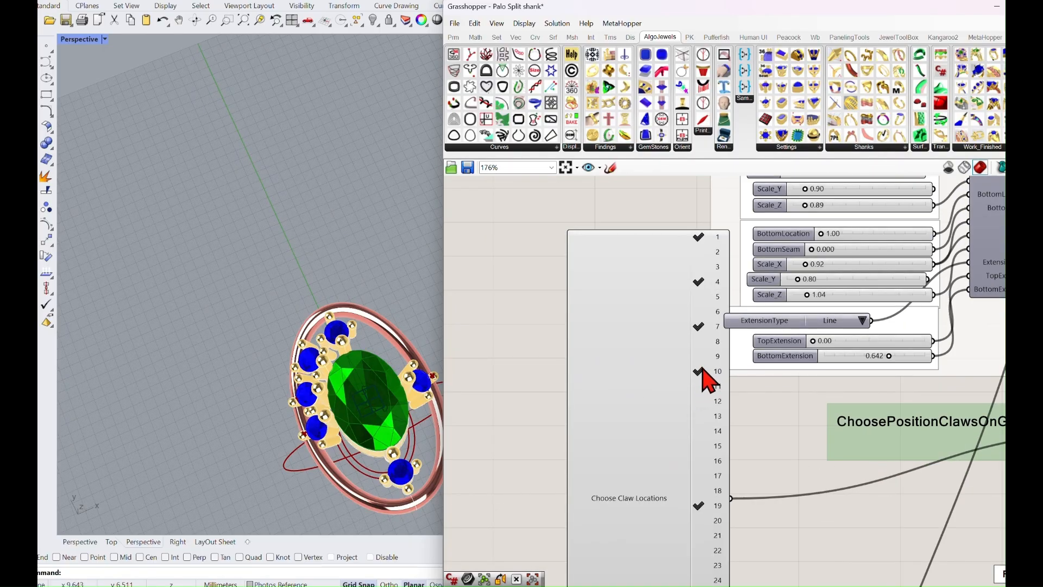
left_click(700, 371)
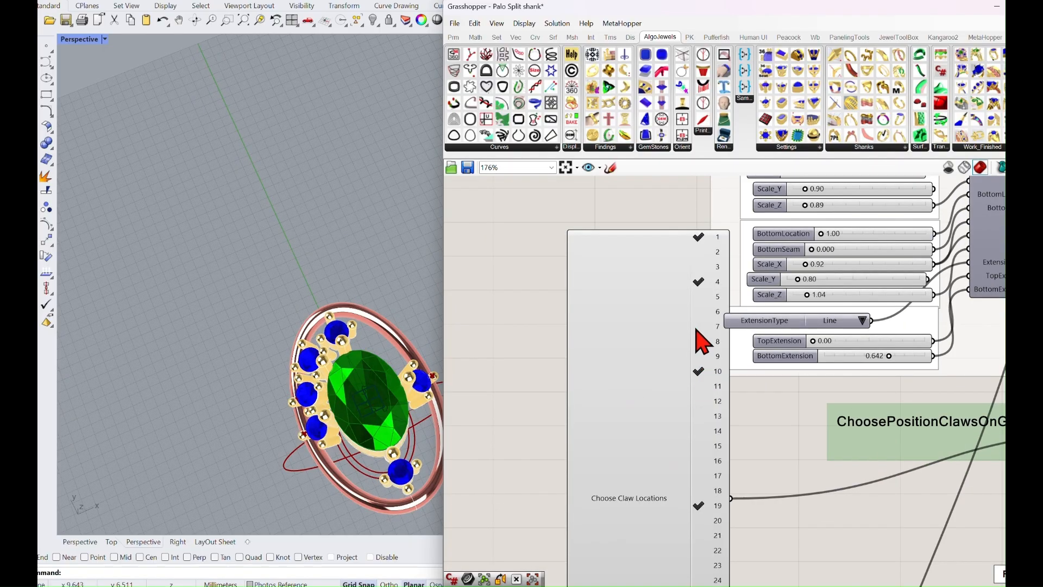
right_click_drag(700, 368, 675, 268)
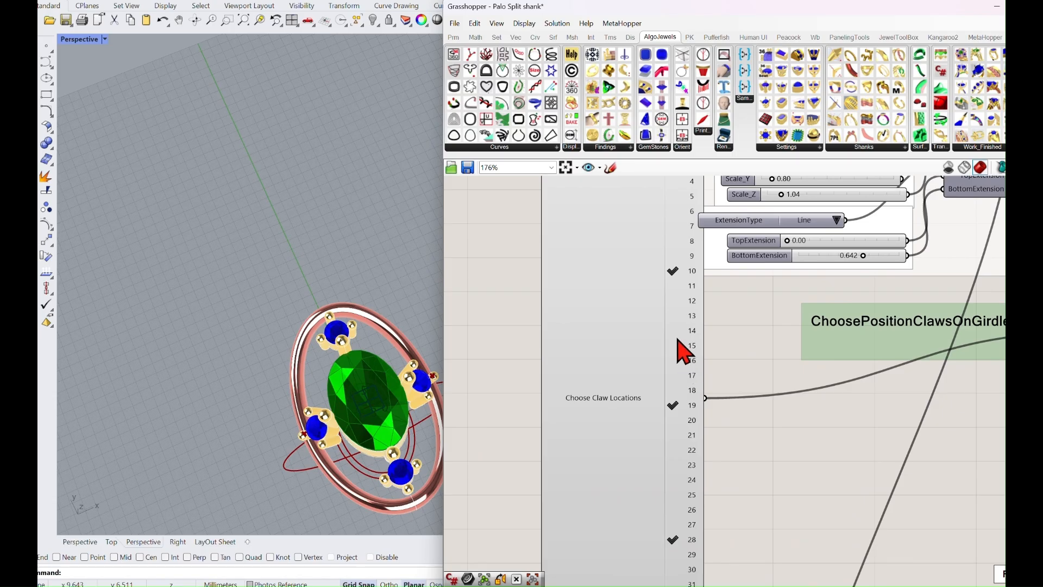
- Enable claw locations 5, 14, 23 and 32 for the main stone
right_click_drag(673, 231, 667, 294)
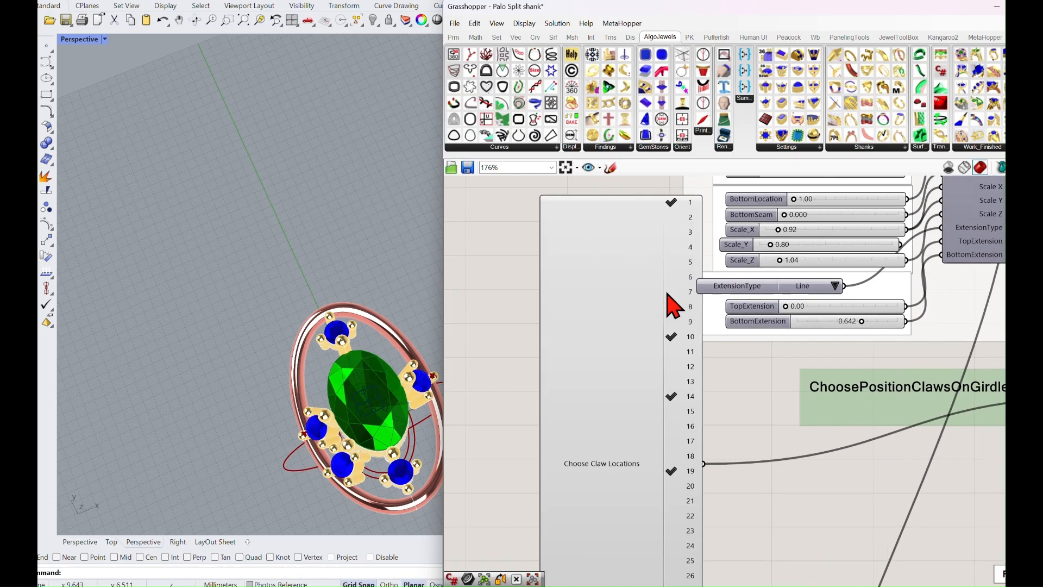
right_click_drag(687, 413, 680, 294)
right_click_drag(676, 469, 651, 304)
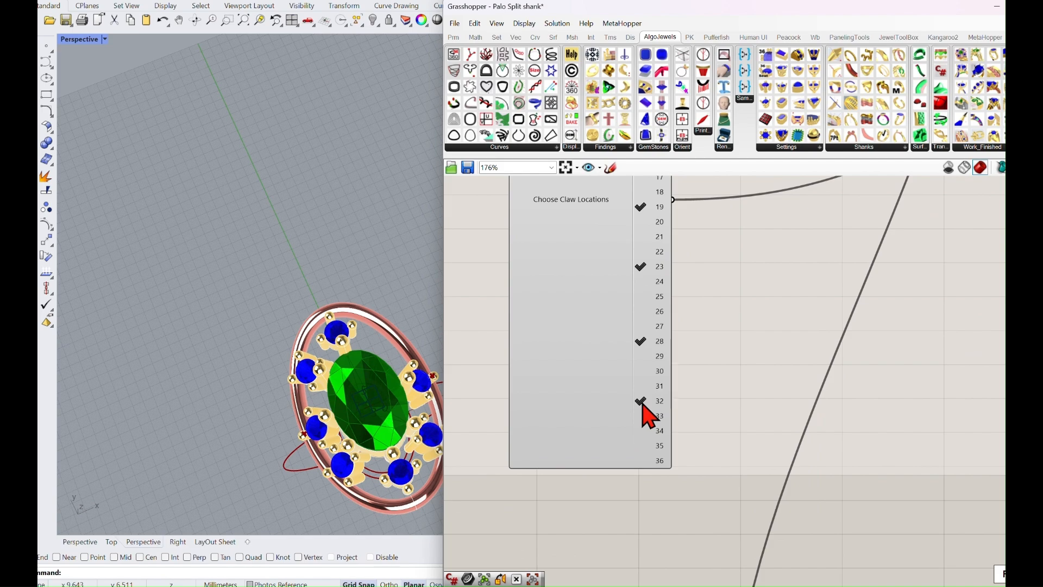
double_click(642, 403)
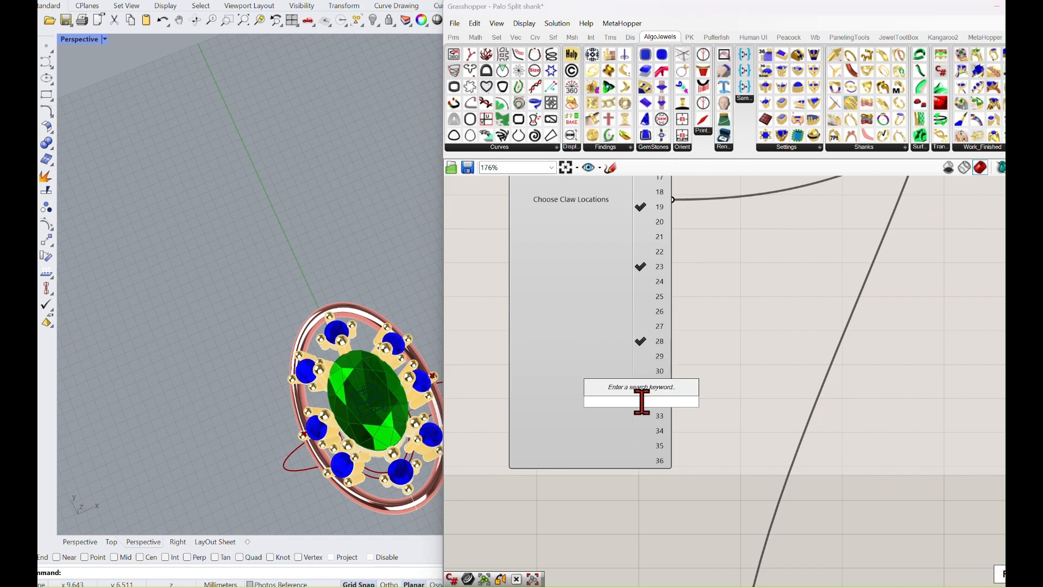
left_click(633, 429)
- Replace claw location 32 with 33 and inspect the spacing of the side stones around the ring head
right_click_drag(425, 411, 389, 418)
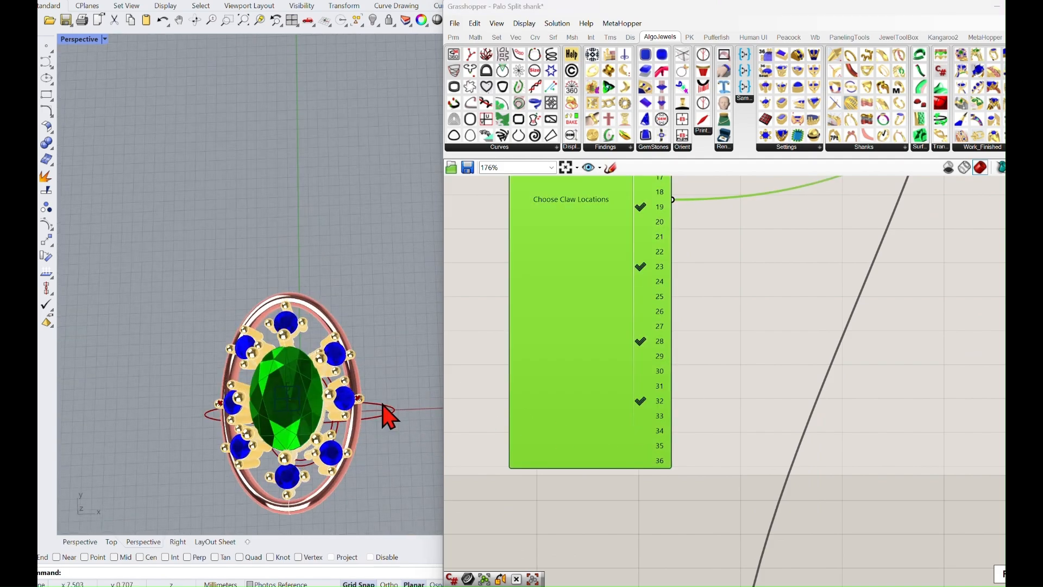
left_click(637, 403)
right_click_drag(396, 363, 356, 374)
scroll(322, 414, "up", 5)
right_click_drag(286, 418, 293, 344, "shift")
scroll(275, 205, "up", 3)
scroll(272, 190, "down", 3)
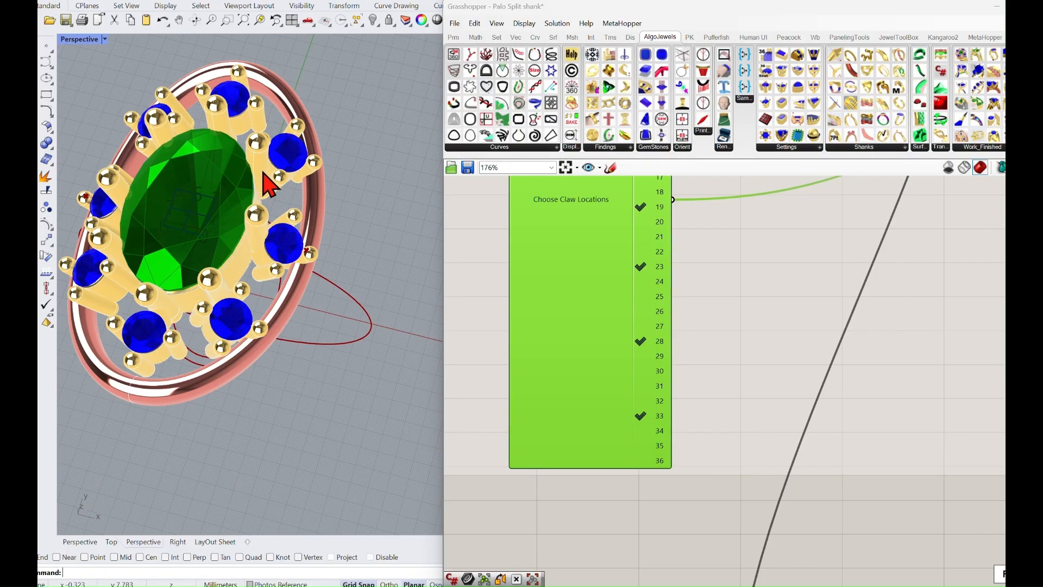
right_click_drag(323, 279, 310, 239)
scroll(304, 193, "up", 3)
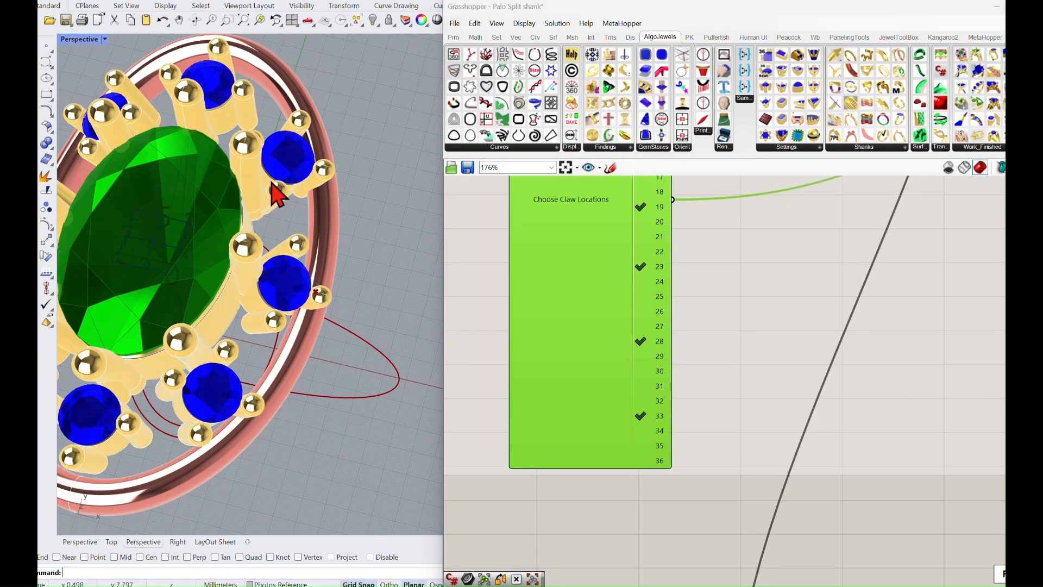
- Disable claw locations 5, 14, 23 and 33 in the main stone's Choose Claw Locations list
left_click(640, 422)
right_click_drag(636, 272, 698, 438)
left_click(643, 341)
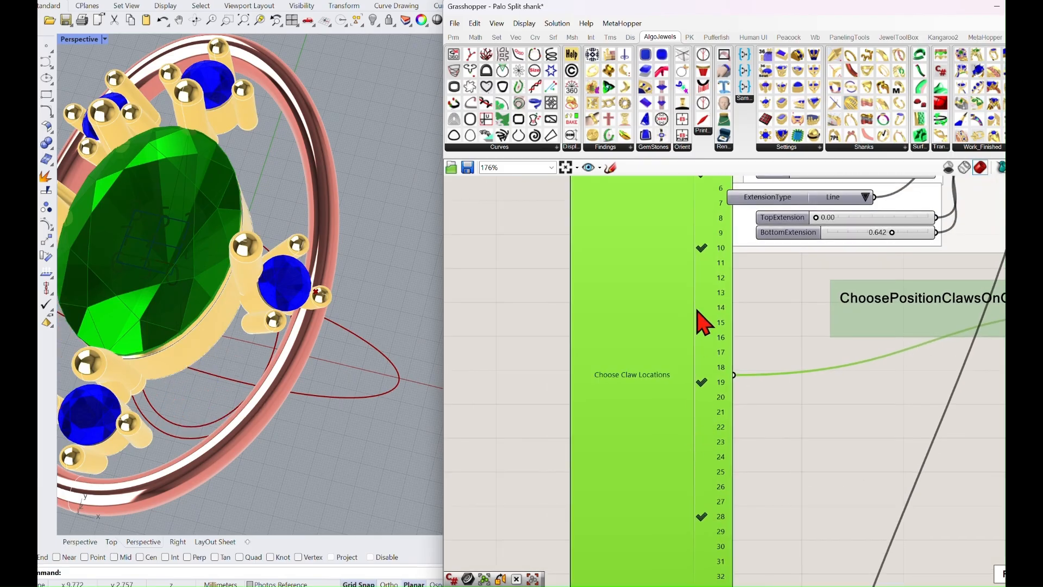
scroll(699, 296, "down", 2)
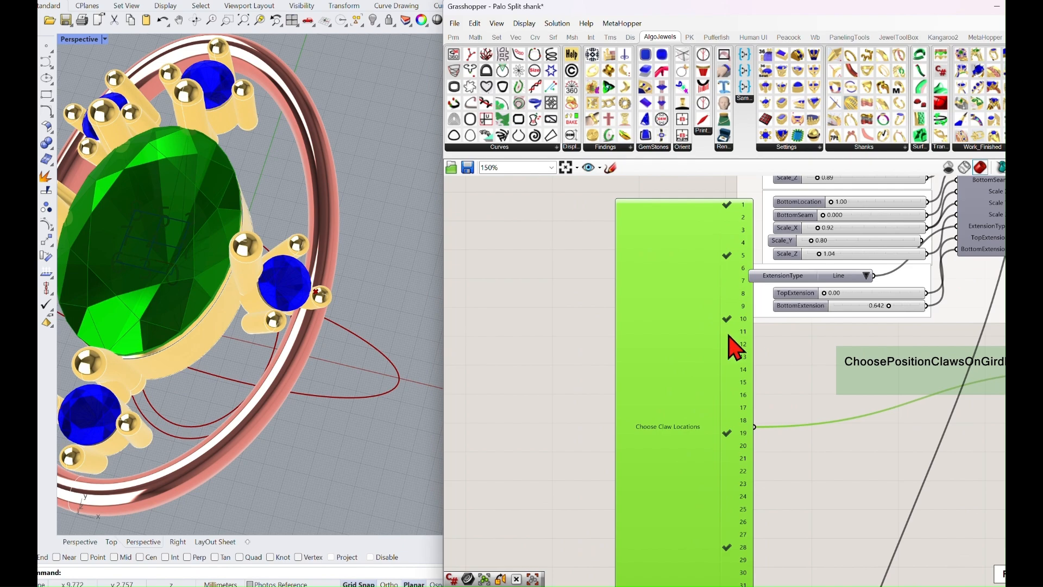
left_click(727, 254)
- Change the main stone's gem cut type to Cushion in GemMesh_Cutters_1.1 and view the adapted ring head
scroll(603, 296, "down", 2)
scroll(383, 288, "down", 3)
right_click_drag(357, 282, 366, 287)
scroll(409, 333, "down", 3)
scroll(676, 443, "down", 3)
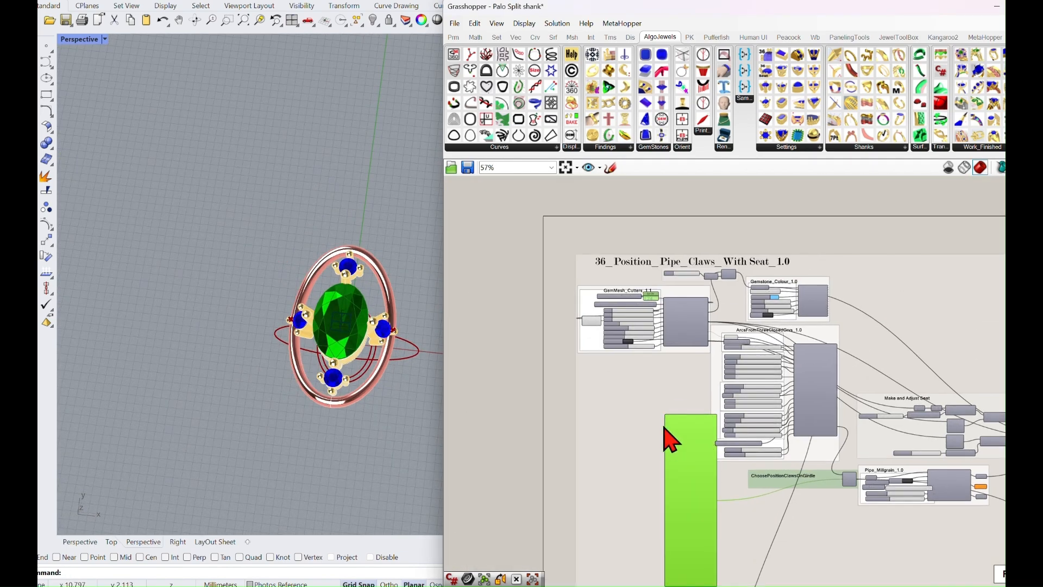
scroll(628, 326, "up", 3)
scroll(735, 293, "up", 4)
left_click(733, 275)
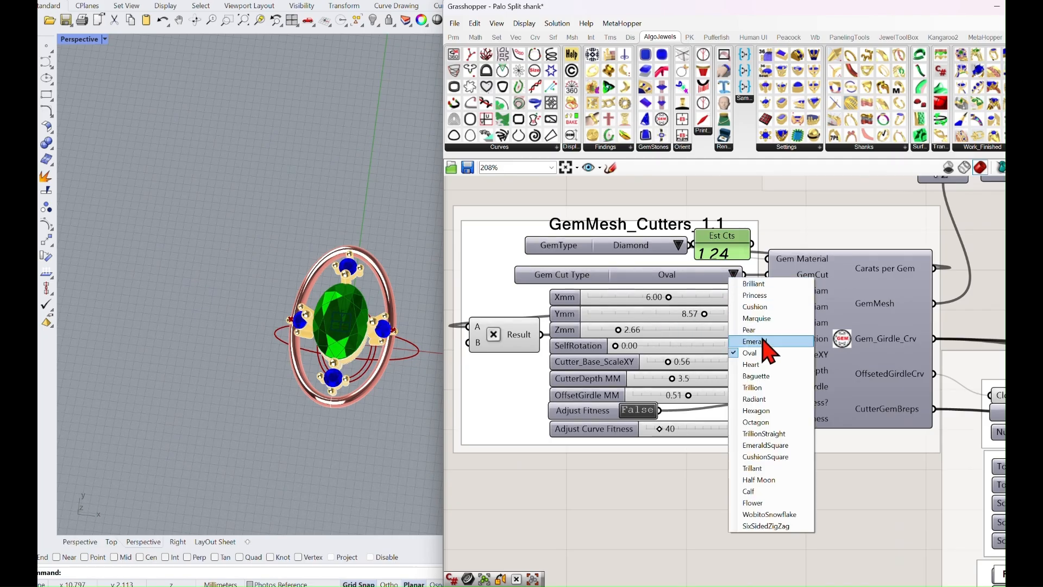
left_click(755, 306)
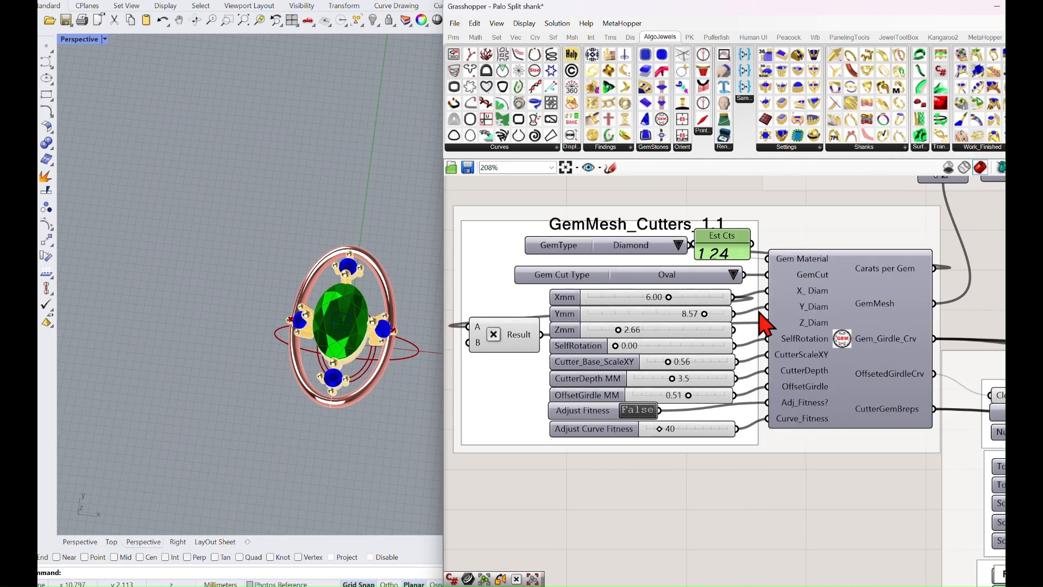
mouse_move(411, 430)
right_mouse_down()
mouse_move(391, 401)
mouse_move(396, 416)
right_mouse_up()
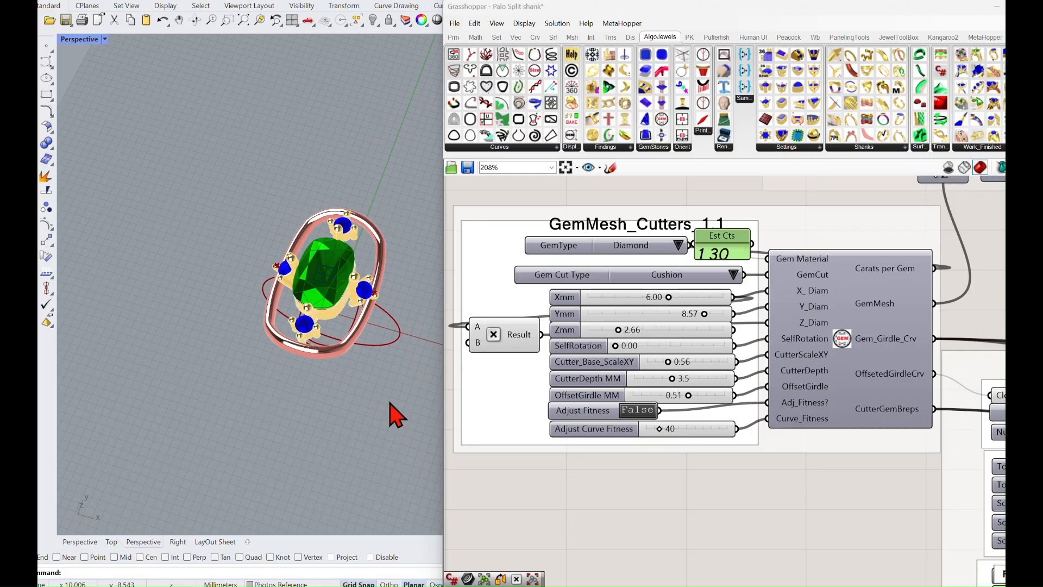
- Change the main stone's gem cut type to Emerald and inspect the ring head around it
left_click(735, 275)
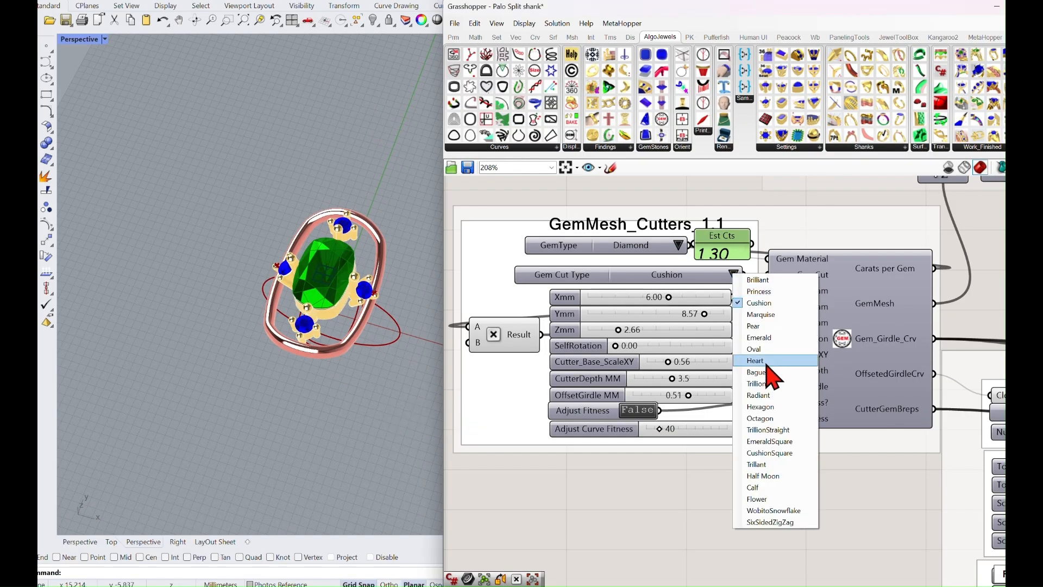
left_click(763, 340)
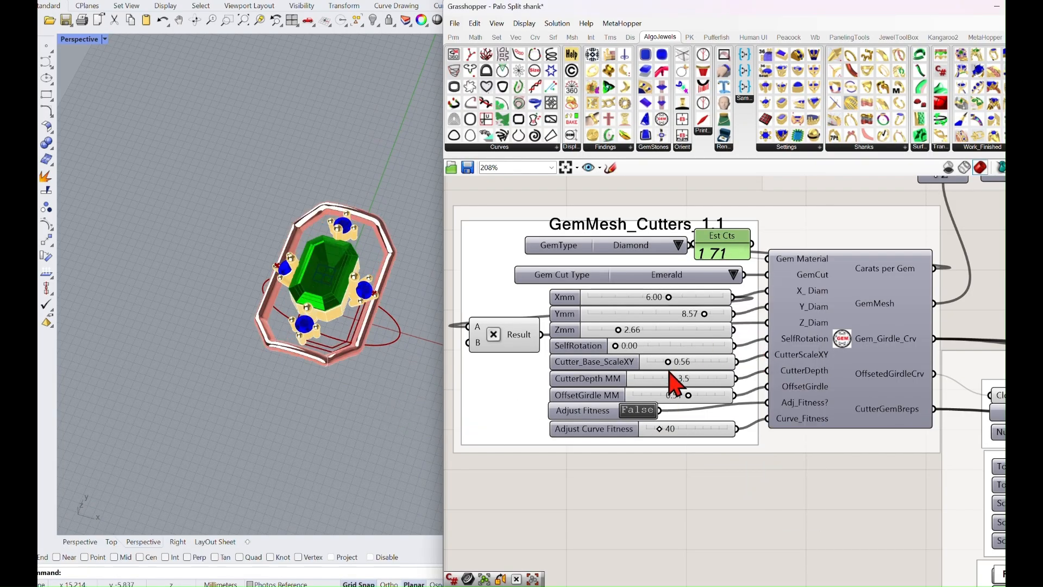
right_click_drag(418, 326, 424, 358)
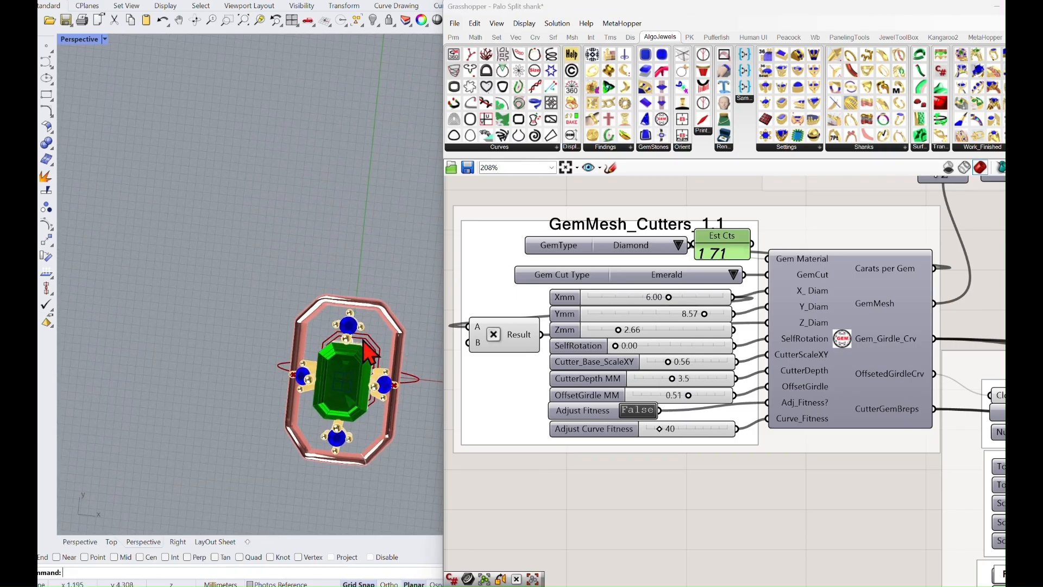
scroll(365, 286, "up", 4)
scroll(361, 294, "down", 2)
right_click_drag(349, 461, 344, 437)
- Set the Scale Y slider of the reference curve for the offset curve to 1.83 and check the wire surround
scroll(620, 518, "down", 5)
right_click_drag(621, 517, 607, 272)
scroll(625, 414, "down", 2)
right_click_drag(654, 433, 626, 305)
right_click_drag(704, 385, 616, 303)
right_click_drag(695, 446, 618, 345)
scroll(683, 429, "up", 6)
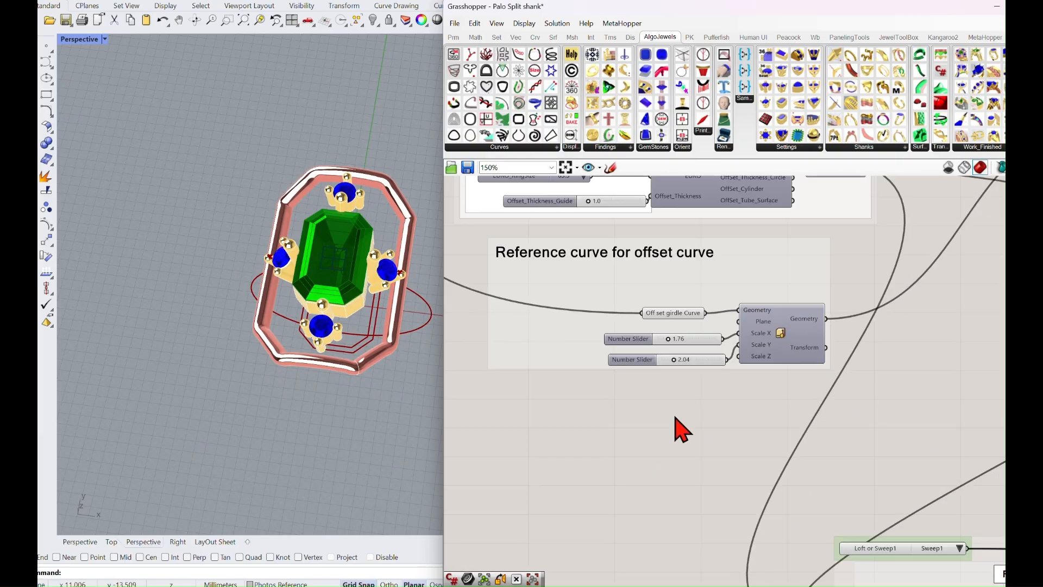
scroll(690, 366, "up", 3)
scroll(668, 380, "up", 3)
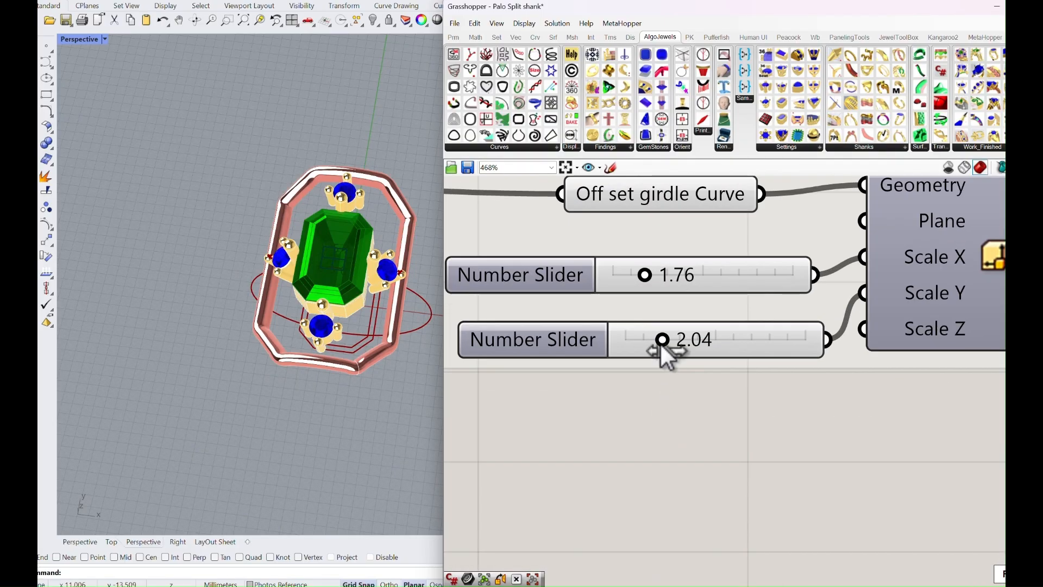
left_click_drag(657, 345, 655, 344)
right_click_drag(375, 281, 382, 260)
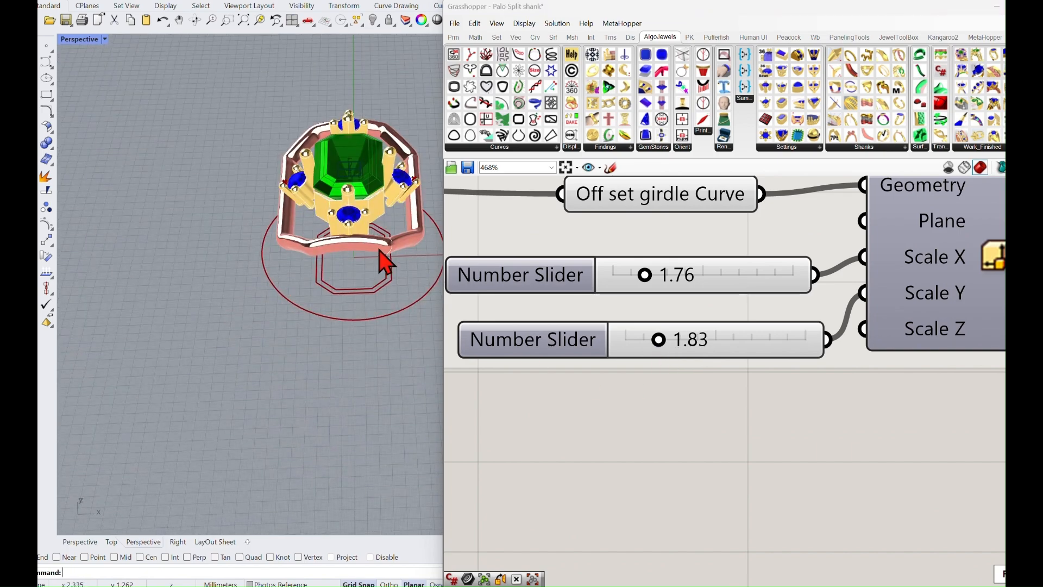
right_click_drag(393, 308, 405, 272)
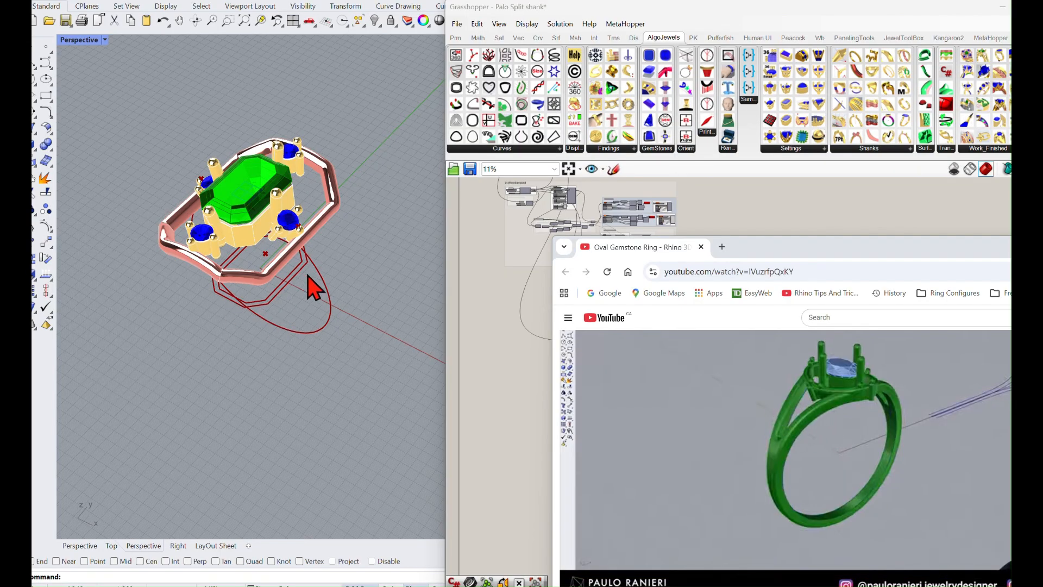
- Review the main stone, Wire Surround and Small Side Stones sections of the definition in Grasshopper
left_click(767, 222)
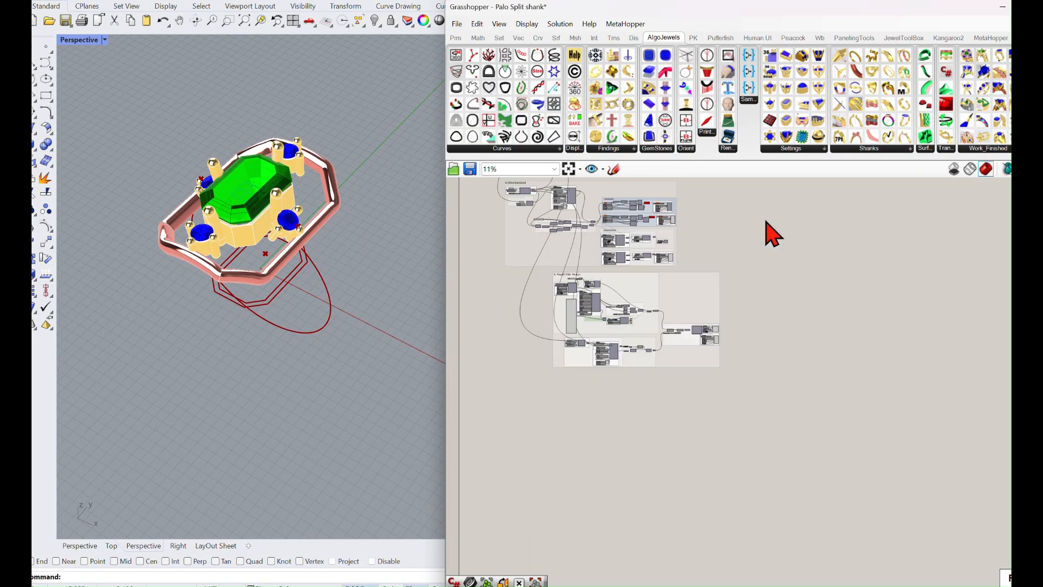
scroll(749, 241, "down", 1)
right_click_drag(747, 243, 801, 303)
scroll(722, 310, "up", 6)
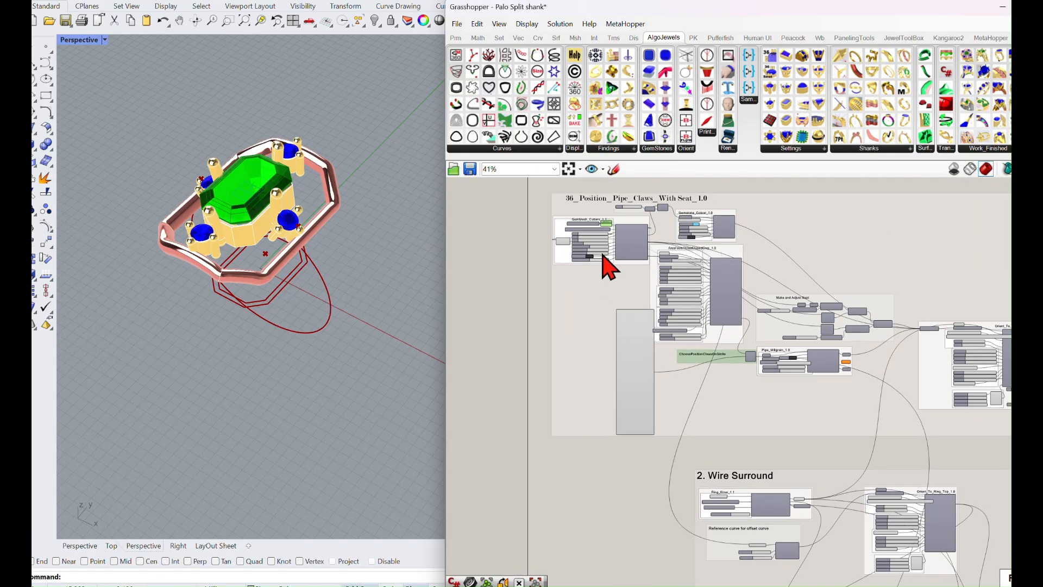
scroll(602, 255, "down", 4)
scroll(634, 286, "up", 4)
right_click_drag(710, 389, 656, 335)
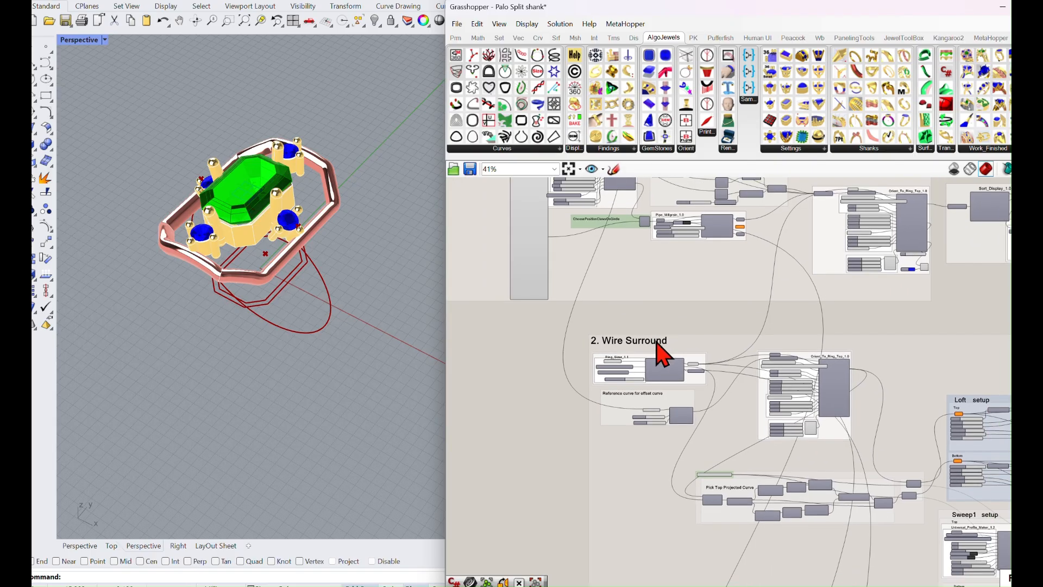
scroll(675, 366, "down", 4)
right_click_drag(740, 451, 663, 394)
scroll(664, 395, "up", 3)
right_click_drag(702, 491, 690, 435)
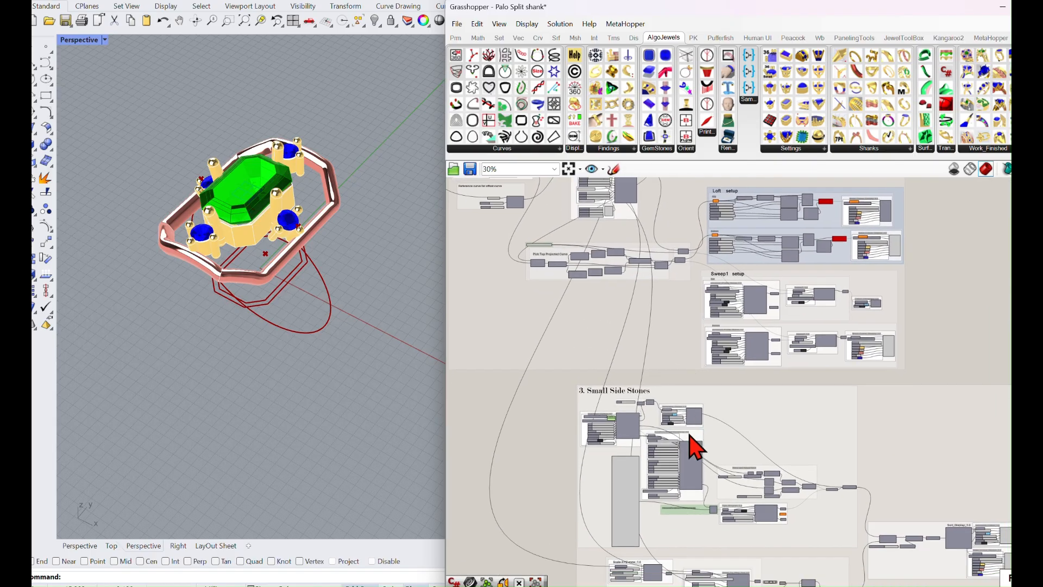
scroll(697, 448, "down", 4)
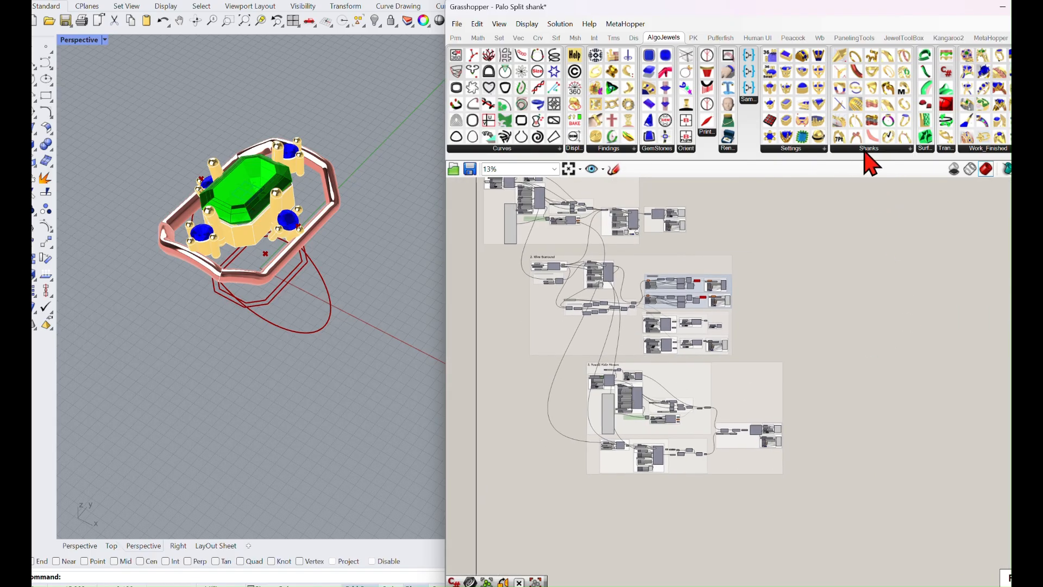
- Insert the Split_Shank_2.0 definition from the Shanks collection below the existing sections and view the resulting shank
left_click(865, 152)
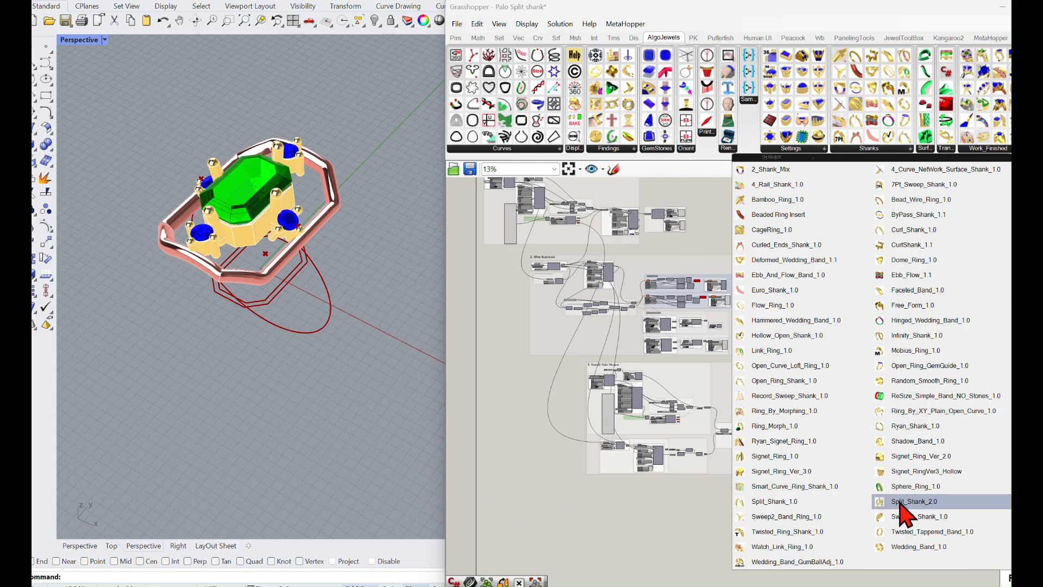
left_click_drag(898, 499, 687, 491)
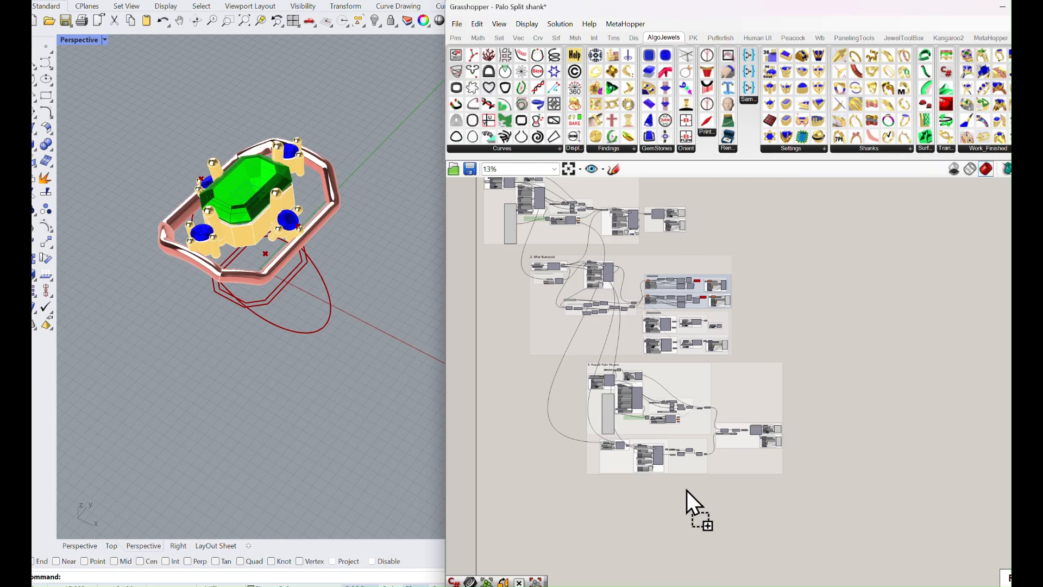
left_click(562, 496)
right_click_drag(503, 463, 553, 395)
right_click_drag(341, 382, 398, 334)
scroll(616, 408, "up", 3)
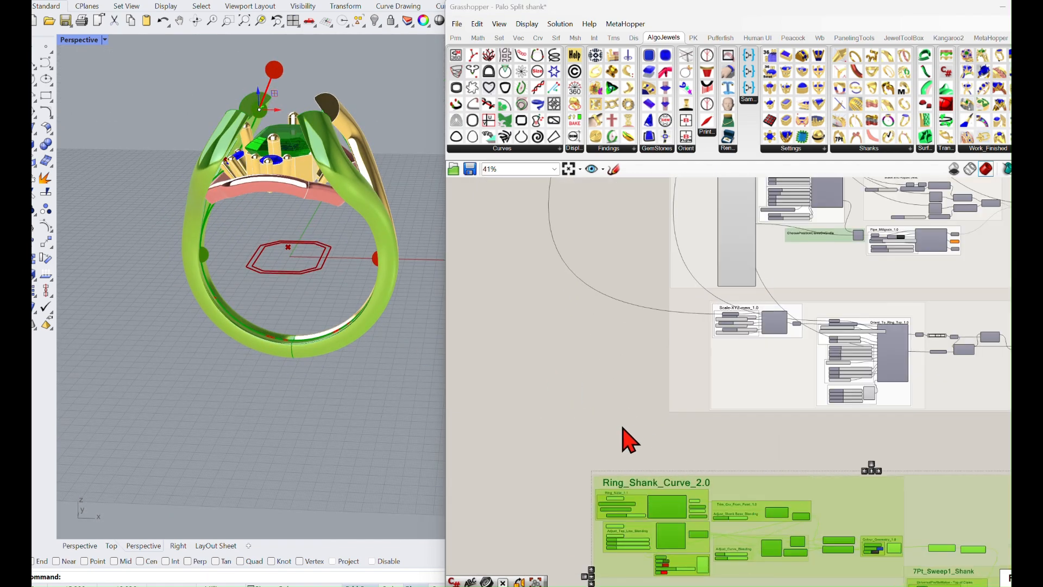
- Move the inserted shank definition to the empty canvas area beside the Small Side Stones section and deselect it
scroll(818, 465, "down", 2)
left_click_drag(831, 484, 624, 431)
right_click_drag(623, 431, 813, 401)
left_click_drag(808, 388, 753, 351)
scroll(591, 350, "up", 7)
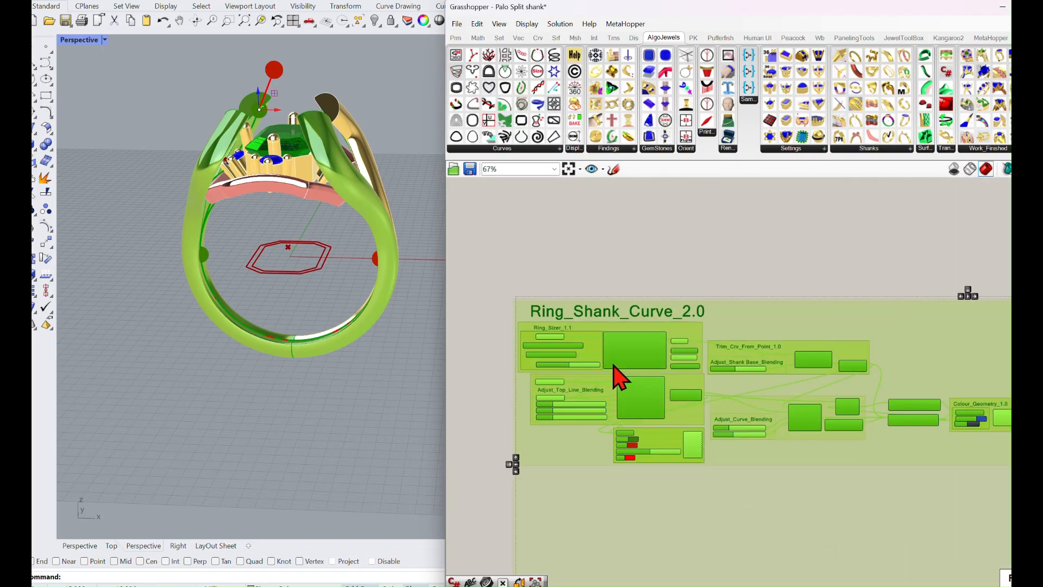
scroll(611, 362, "down", 4)
left_click(712, 321)
scroll(683, 368, "up", 6)
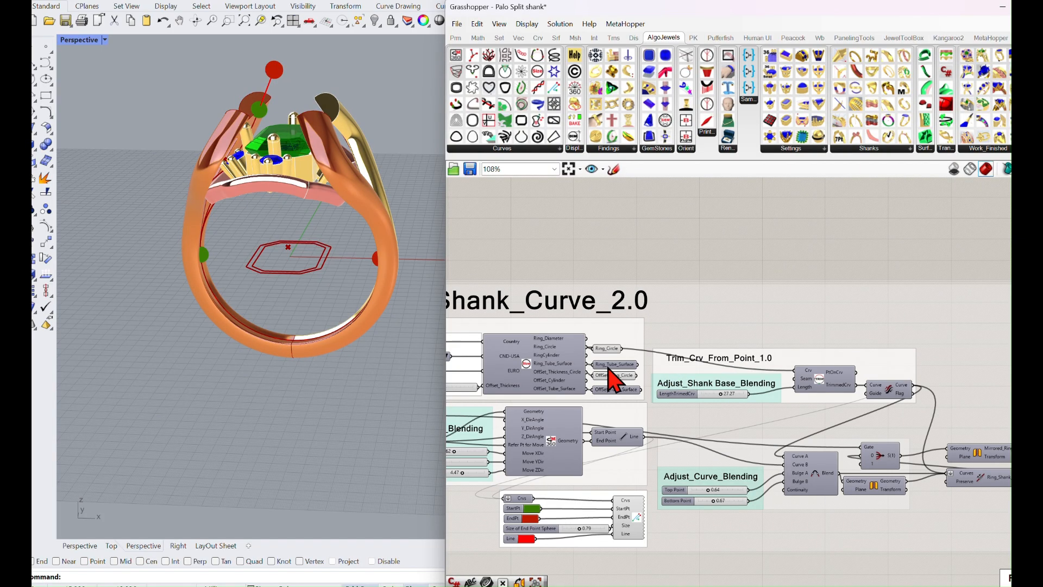
- Connect the ring sizer output in the Wire Surround section to the Crv input of Trim_Crv_From_Point_1.0 in the shank definition
right_click_drag(625, 378, 806, 393)
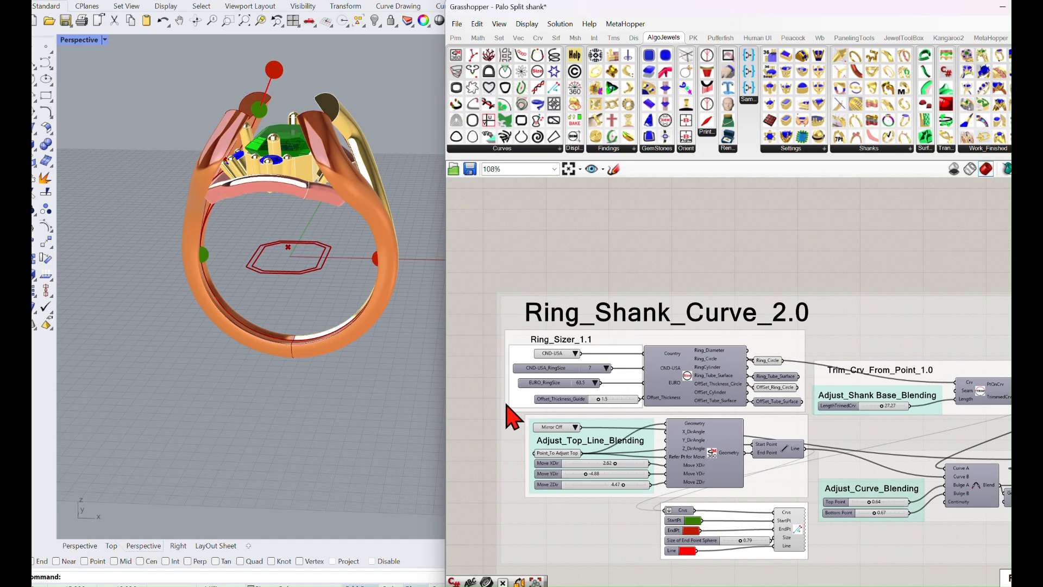
scroll(725, 367, "down", 3)
right_click_drag(826, 335, 717, 397)
scroll(717, 397, "down", 3)
right_click_drag(824, 353, 708, 388)
right_click_drag(815, 337, 720, 380)
scroll(729, 336, "up", 1)
scroll(719, 288, "up", 4)
right_click_drag(739, 252, 788, 310)
scroll(826, 291, "up", 2)
right_click_drag(854, 235, 856, 254)
left_click_drag(908, 230, 438, 509)
left_click_drag(457, 561, 422, 555)
scroll(583, 521, "down", 2)
scroll(559, 570, "down", 3)
left_click_drag(505, 500, 801, 449)
scroll(603, 484, "up", 5)
scroll(647, 457, "up", 2)
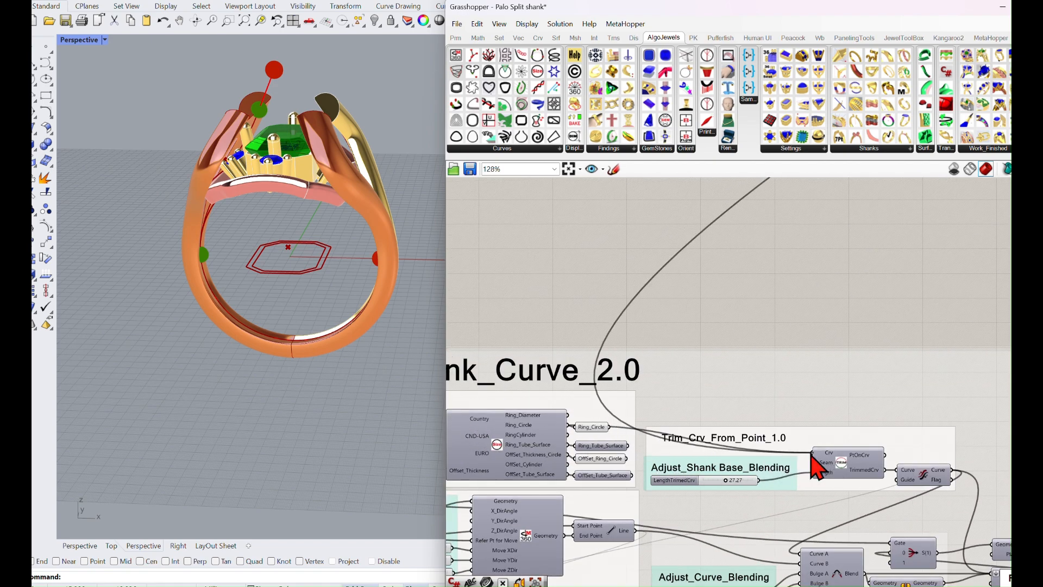
- Delete the redundant Ring_Sizer_1.1 group and its output parameters from the Ring_Shank_Curve_2.0 section
right_click_drag(693, 427, 879, 413)
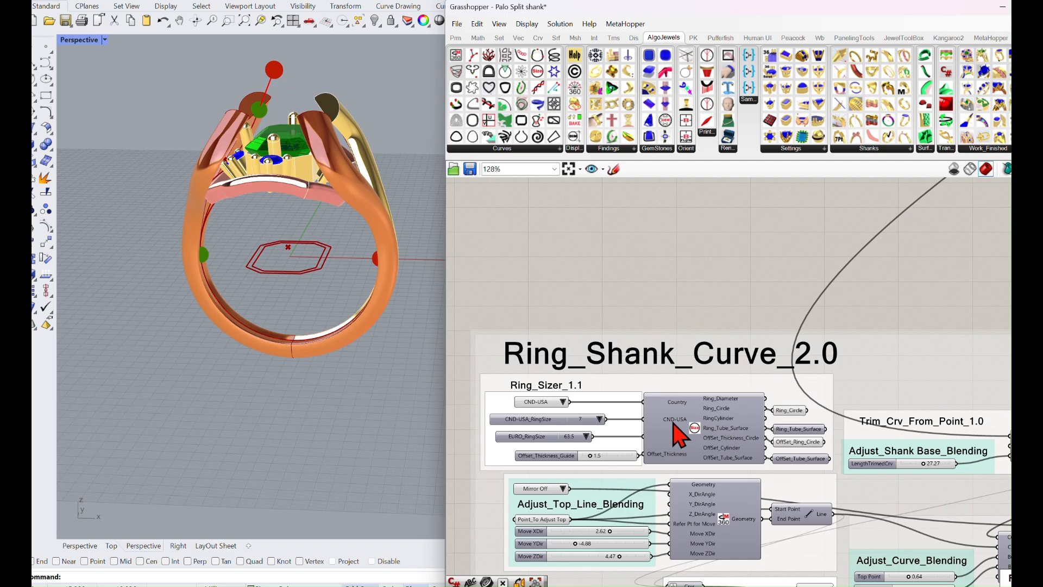
left_click_drag(642, 401, 473, 407)
right_click_drag(473, 407, 751, 373)
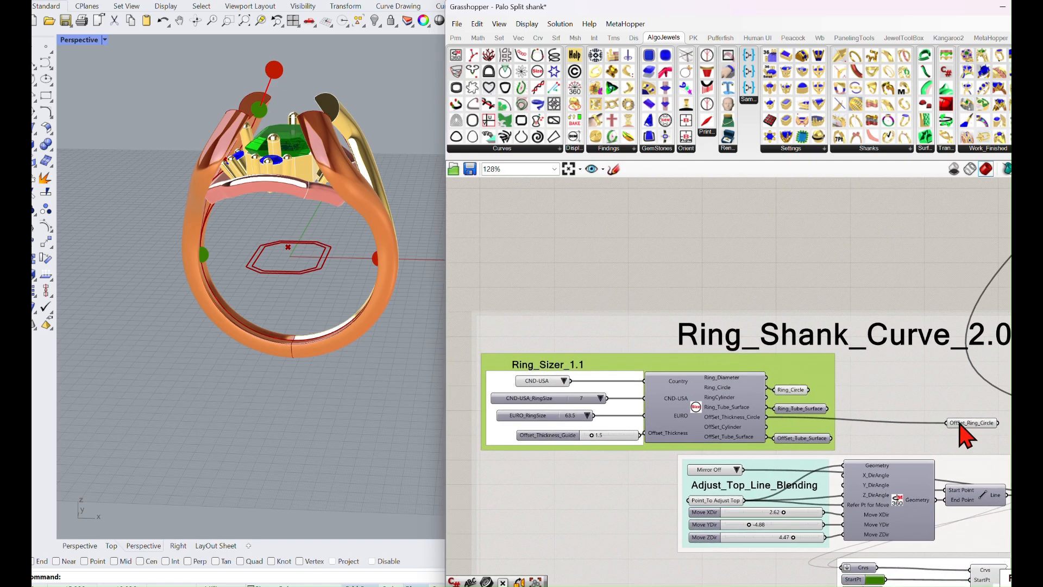
left_click(960, 424)
right_click_drag(598, 441, 784, 419)
left_click_drag(808, 379, 605, 372)
left_click_drag(810, 356, 570, 351)
scroll(580, 337, "down", 4)
right_click_drag(672, 317, 816, 287)
left_click_drag(517, 268, 837, 361)
key("Delete")
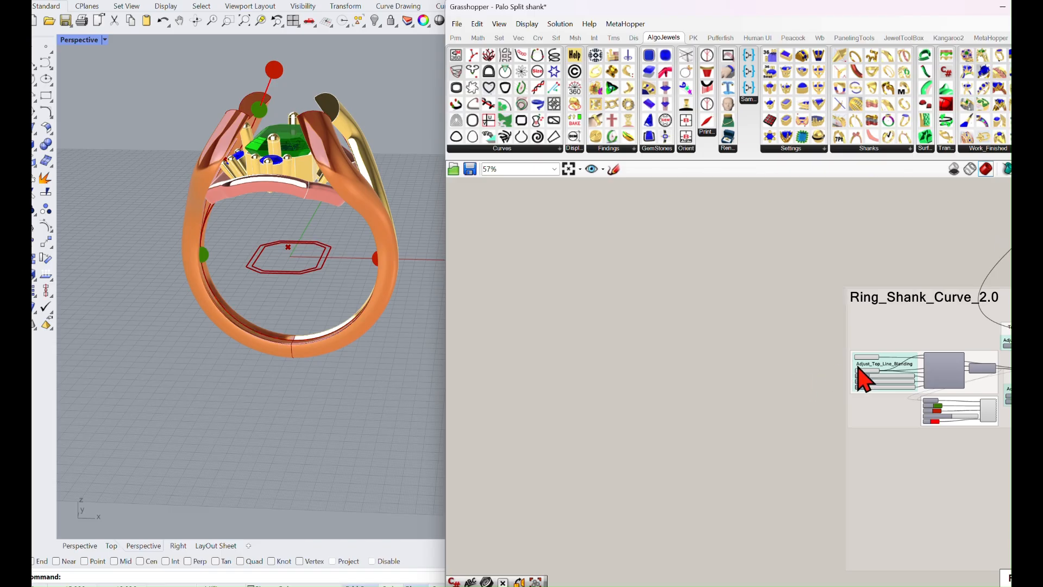
- Set the main stone's Ymm to 8.00 and its gem cut type to Oval
right_click_drag(949, 353, 692, 351)
scroll(750, 343, "up", 4)
right_click_drag(767, 345, 734, 330)
right_click_drag(395, 291, 361, 263)
scroll(526, 242, "down", 5)
right_click_drag(548, 269, 623, 355)
scroll(622, 354, "down", 5)
right_click_drag(785, 254, 699, 383)
scroll(698, 383, "down", 2)
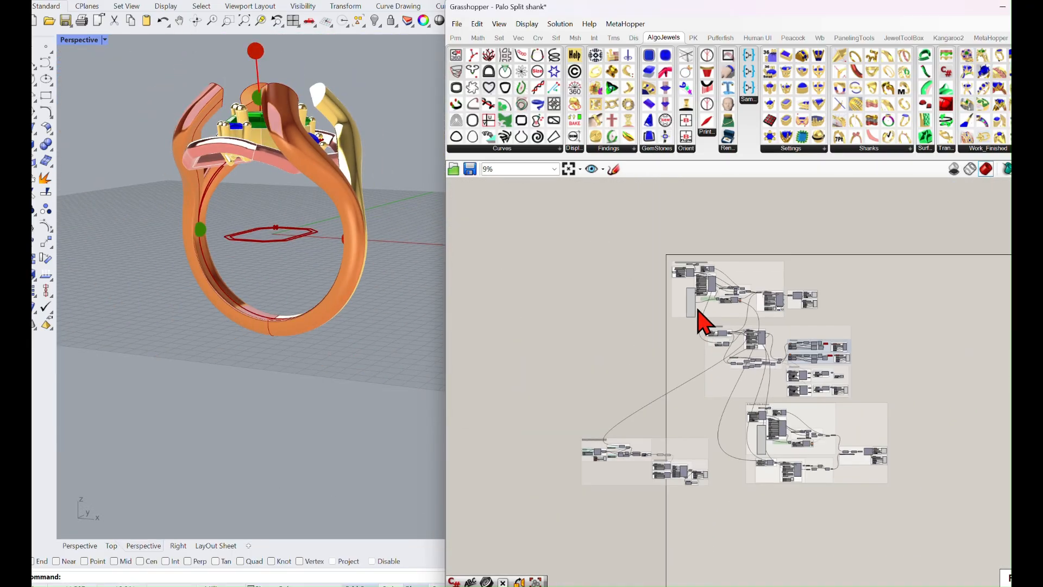
scroll(701, 320, "up", 15)
right_click_drag(726, 293, 693, 315)
double_click(680, 275)
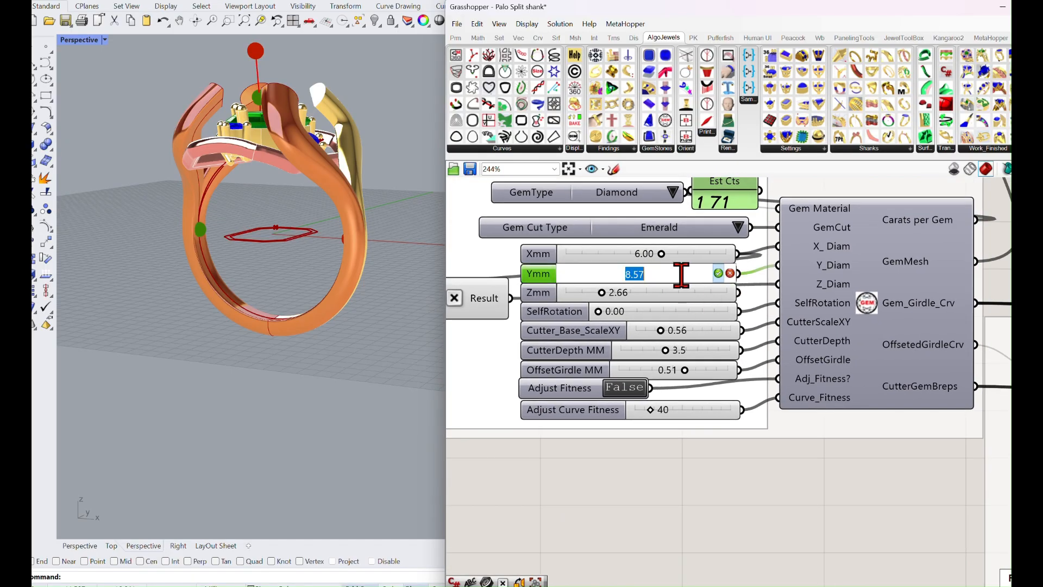
left_click(718, 273)
left_click(738, 227)
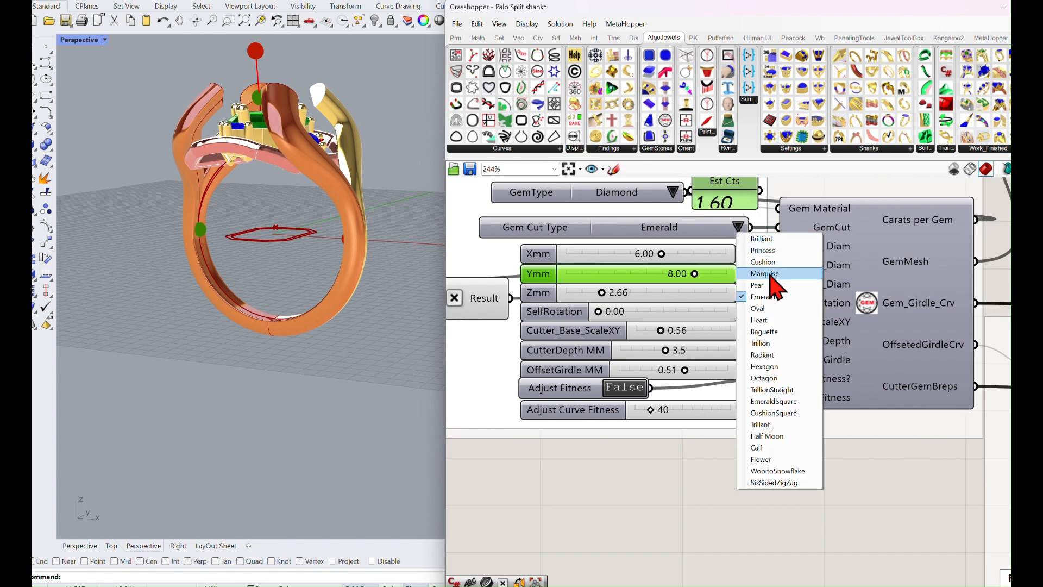
left_click(758, 308)
mouse_move(380, 285)
right_mouse_down()
mouse_move(361, 284)
mouse_move(366, 332)
mouse_move(384, 303)
right_mouse_up()
- Turn off the preview of the curve Segments and Dispatch components above the 7Pt_Sweep1_Shank group
scroll(562, 373, "down", 10)
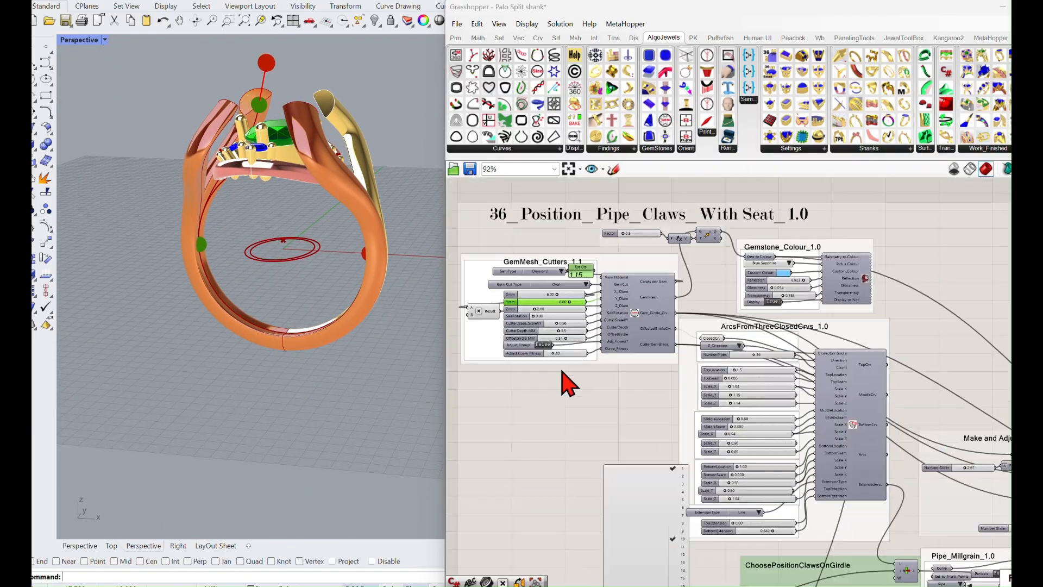
right_click_drag(650, 378, 676, 401)
scroll(670, 429, "up", 4)
scroll(673, 440, "up", 5)
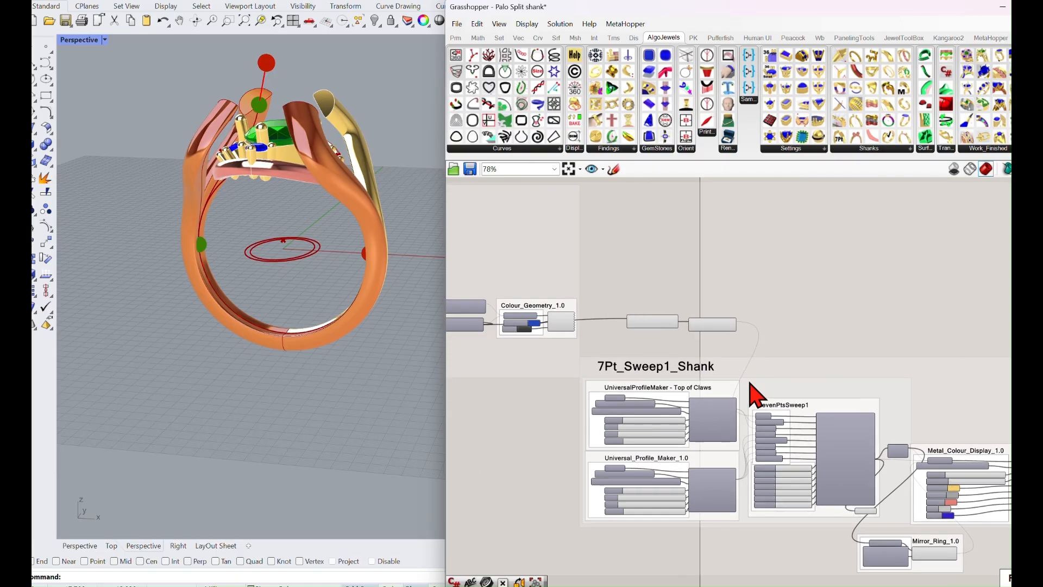
middle_click(636, 278)
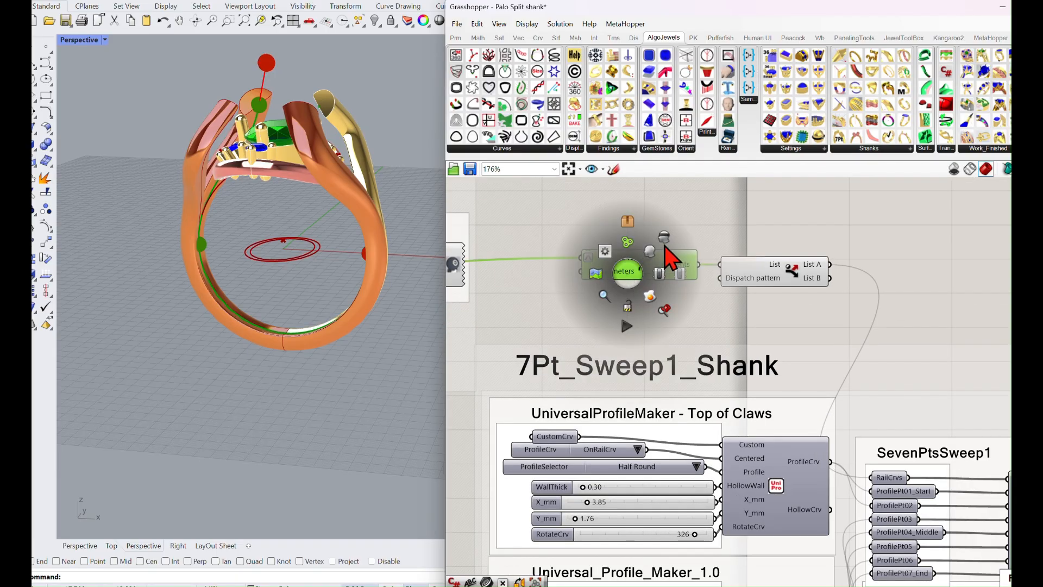
left_click(765, 272)
middle_click(761, 267)
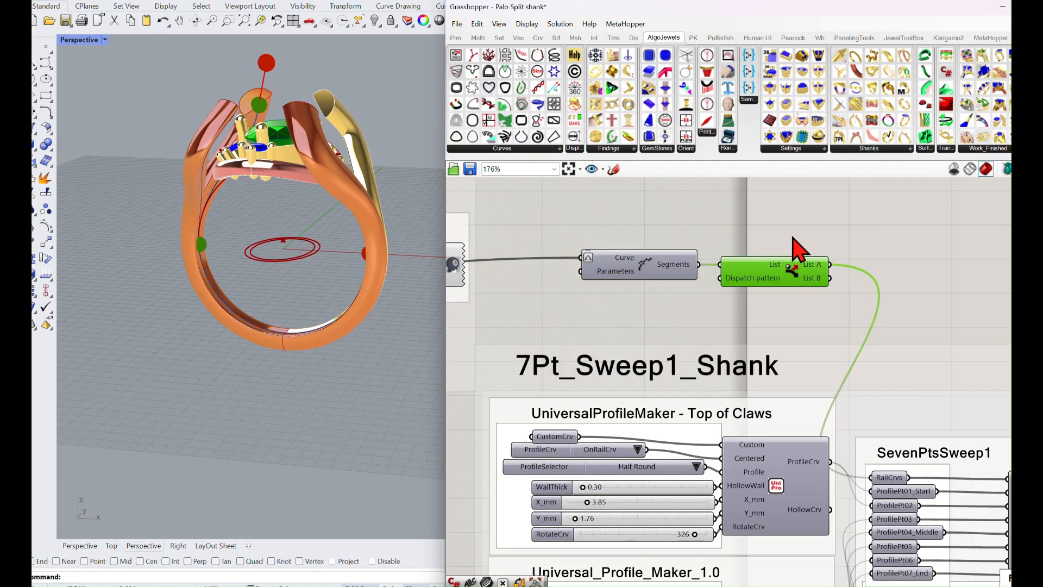
- Turn off the preview of the shank sweep's Closed Brep output and of the mirrored shank geometry
scroll(805, 293, "down", 4)
scroll(722, 351, "up", 5)
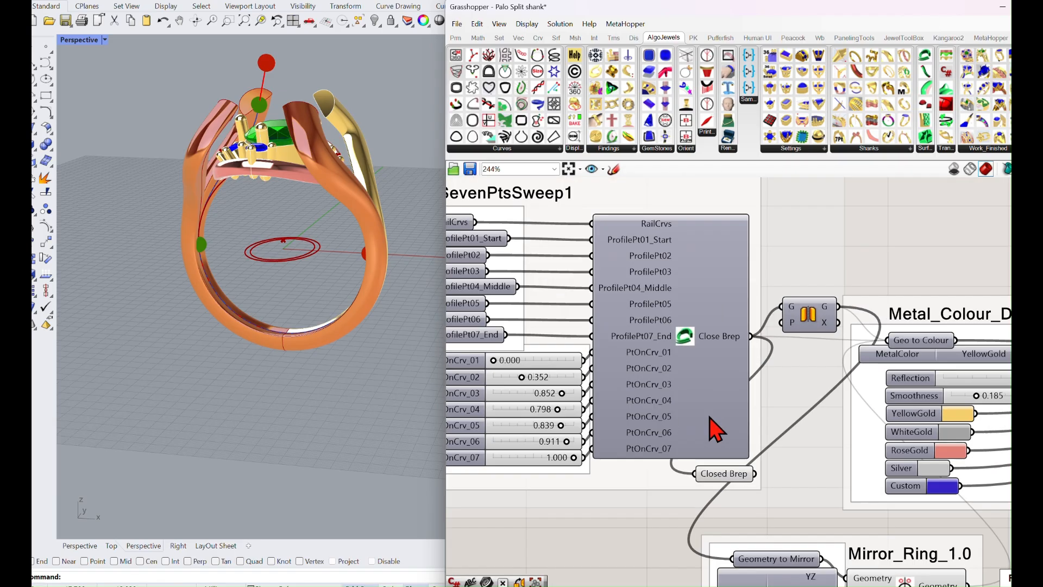
middle_click(736, 491)
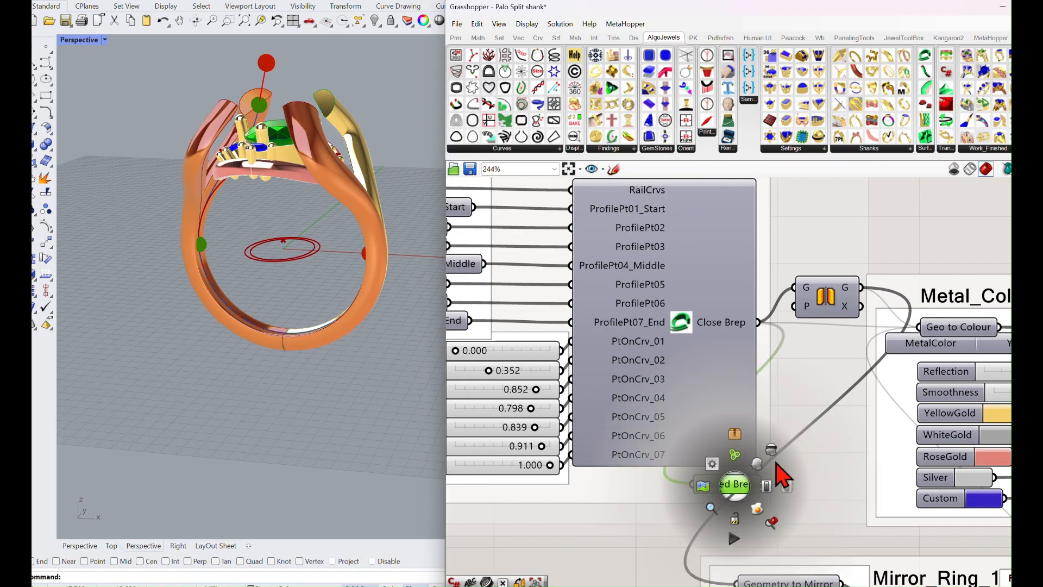
scroll(771, 463, "down", 3)
right_click_drag(774, 433, 891, 404)
left_click(794, 539)
middle_click(794, 538)
left_click(825, 494)
- Try the Mirror On option in the Adjust_Top_Line_Blending group and switch back to Mirror Off
scroll(772, 479, "down", 4)
right_click_drag(700, 402, 736, 366)
scroll(619, 337, "up", 6)
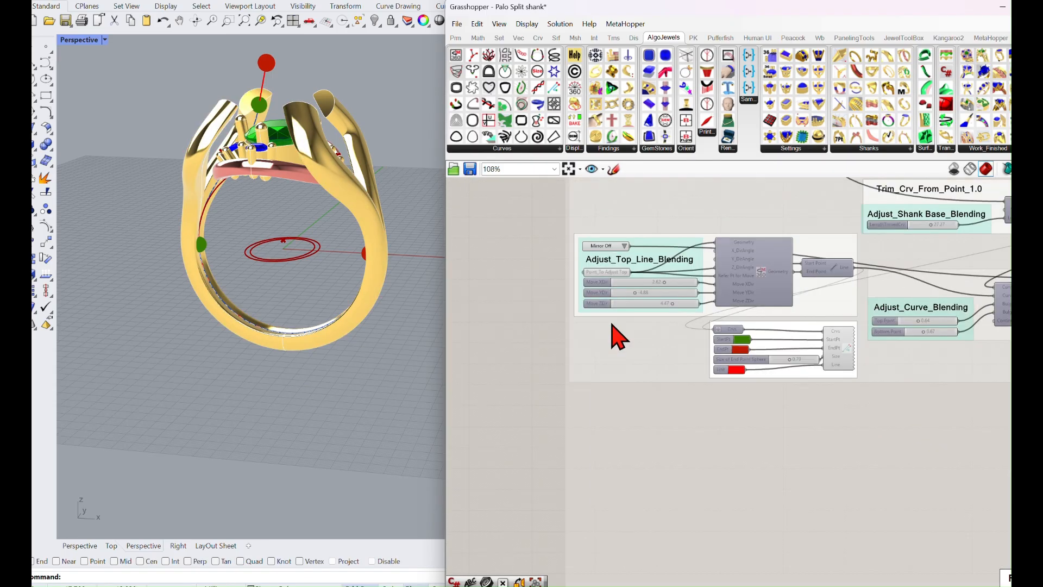
right_click_drag(353, 280, 320, 287)
right_click_drag(582, 268, 585, 299)
left_click(591, 259)
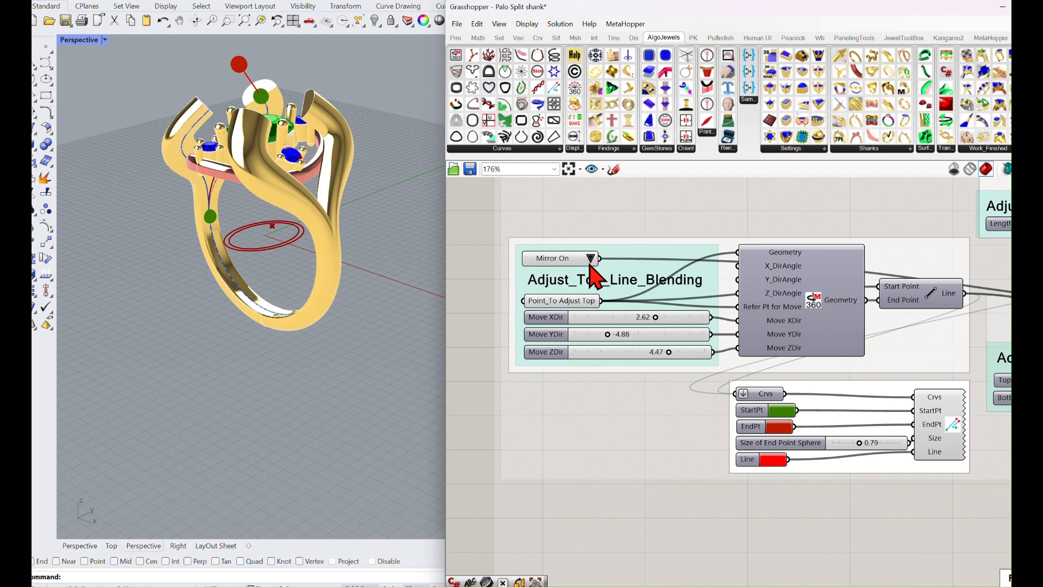
left_click(609, 280)
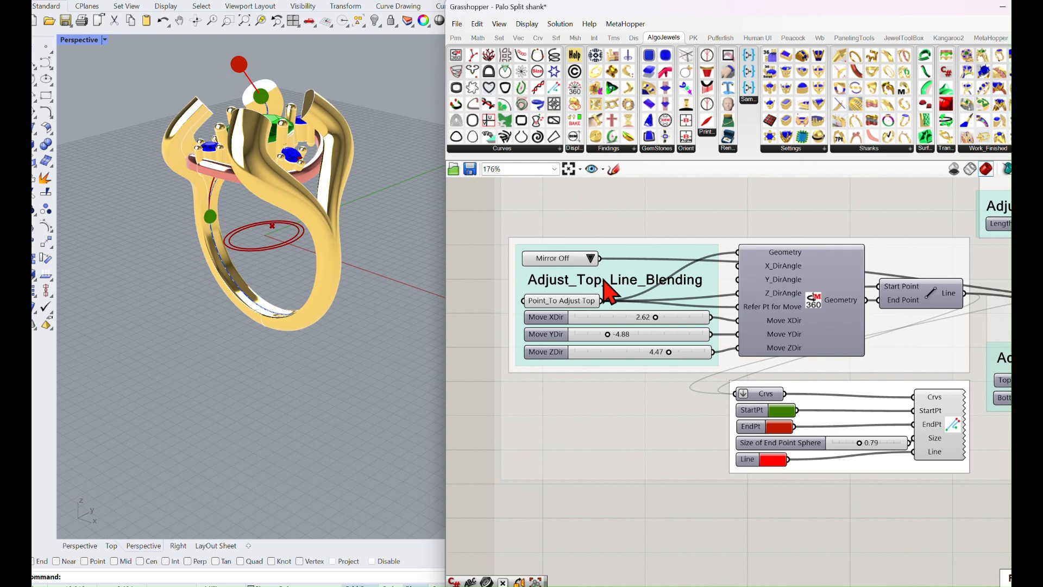
- Select the Point_To Adjust Top parameter and inspect the shank's top point around the ring head
left_click(556, 300)
right_click_drag(411, 265, 367, 326, "shift")
scroll(197, 150, "up", 9)
scroll(248, 185, "down", 8)
right_click_drag(248, 185, 313, 180)
right_click_drag(340, 229, 269, 230, "shift")
right_click_drag(354, 128, 336, 316)
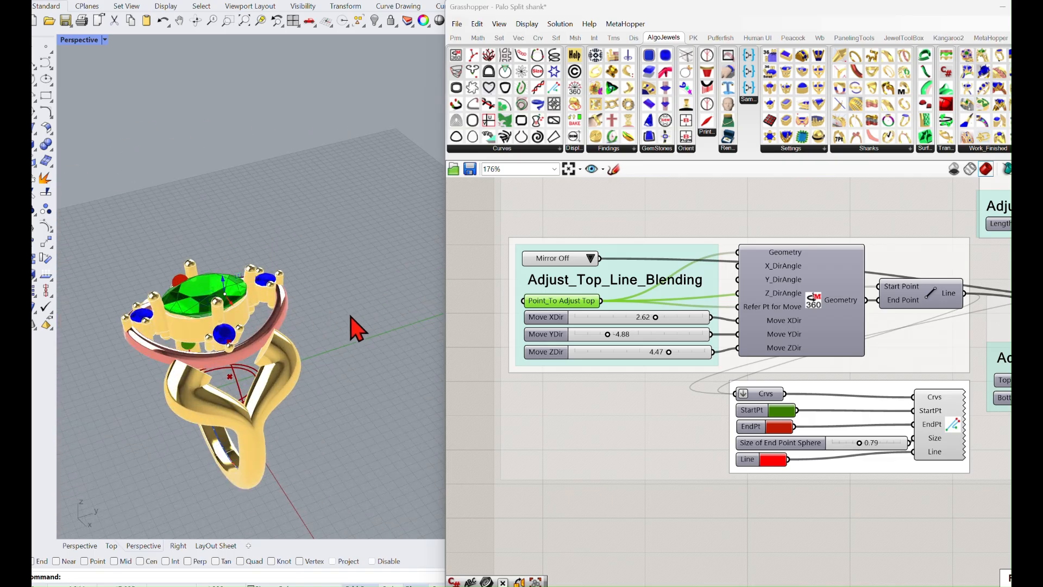
- Set the Top of Claws profile's X_mm to 1.69 and Y_mm to 1.22 in the 7Pt_Sweep1_Shank group
scroll(703, 371, "down", 3)
right_click_drag(801, 359, 530, 326)
scroll(697, 338, "up", 3)
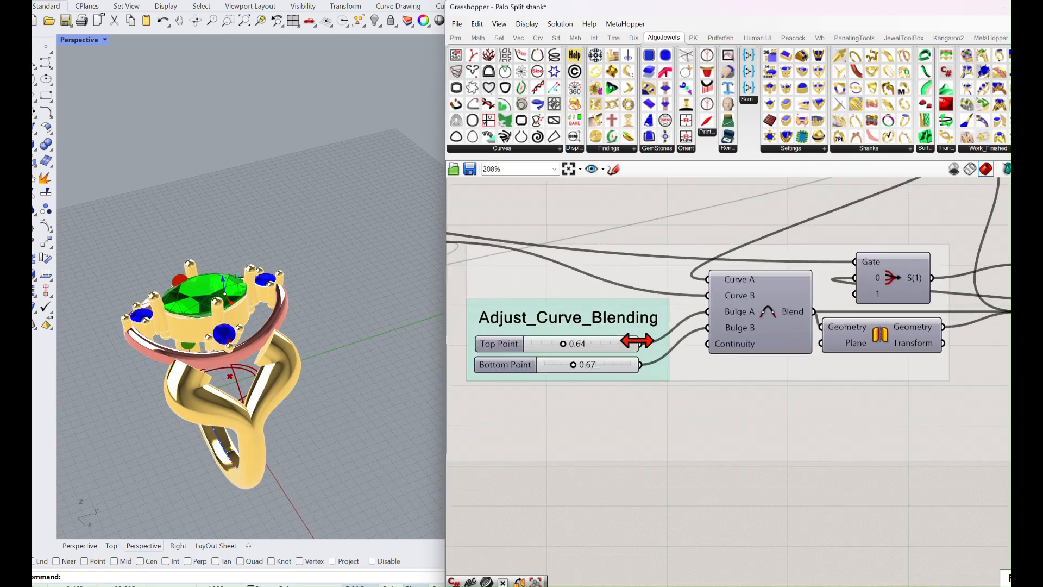
scroll(760, 342, "down", 3)
right_click_drag(775, 338, 645, 331)
scroll(667, 369, "up", 2)
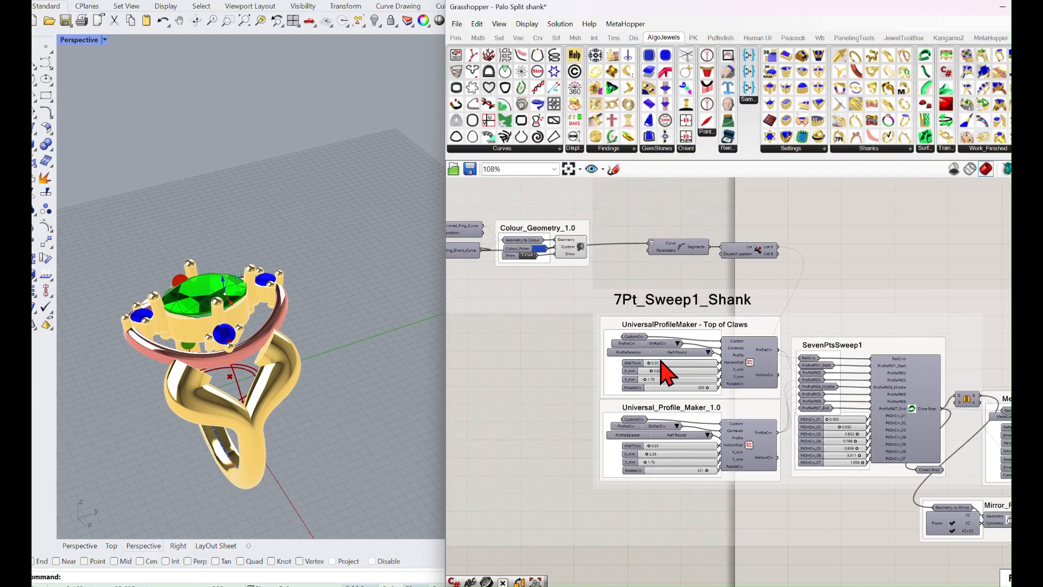
scroll(667, 368, "up", 4)
left_click_drag(624, 395, 596, 430)
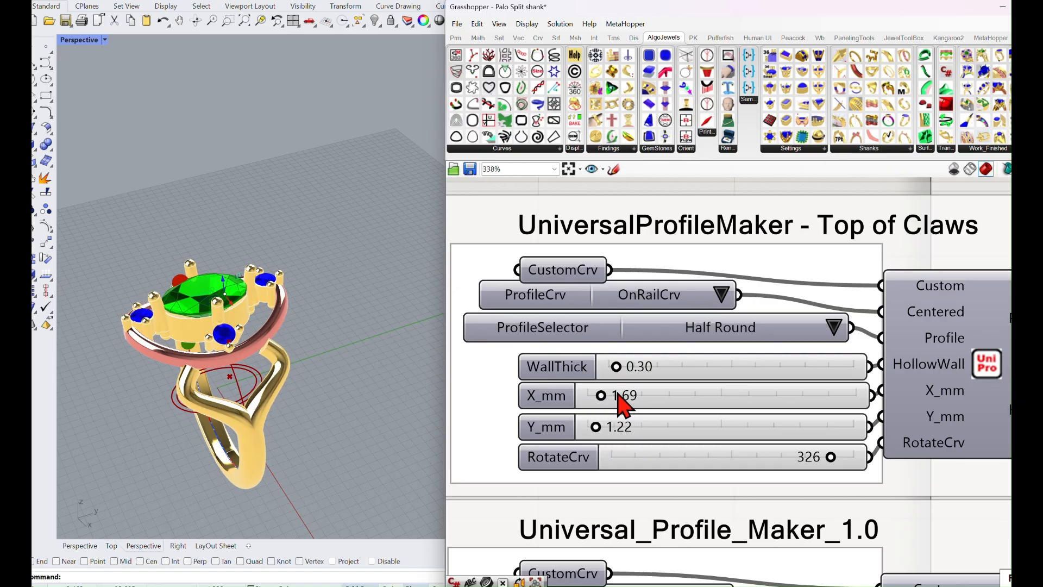
- Set X_mm of the Universal_Profile_Maker_1.0 shank profile to 2.00
scroll(634, 401, "down", 4)
scroll(673, 435, "up", 3)
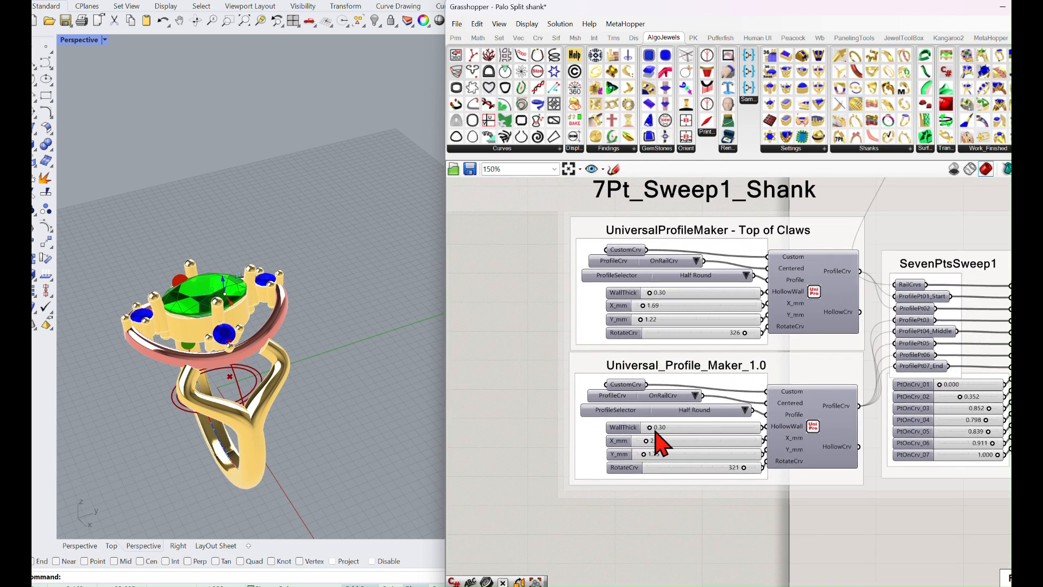
left_click_drag(638, 445, 640, 445)
double_click(641, 445)
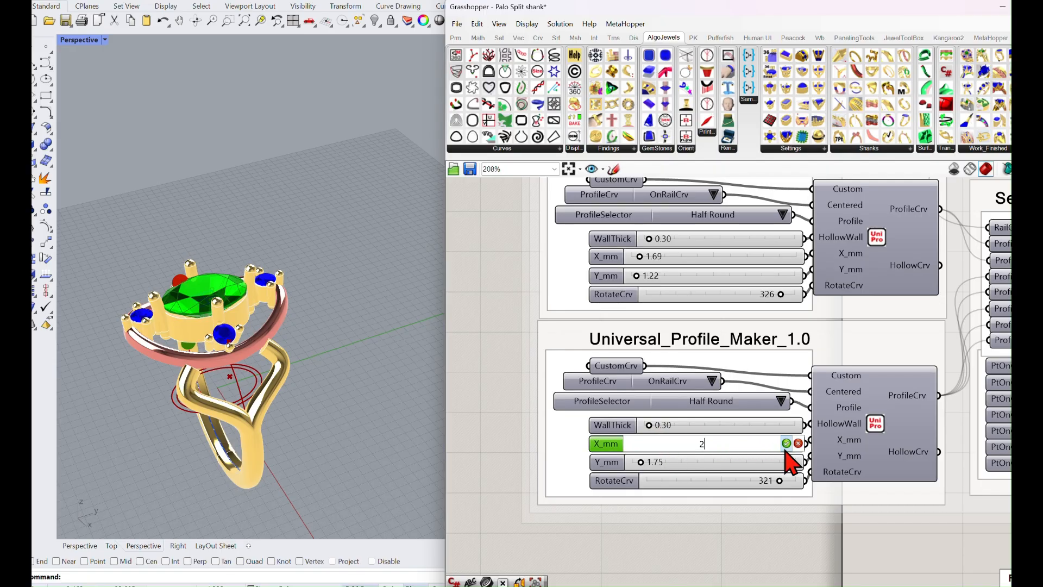
type("2")
left_click(786, 444)
scroll(485, 391, "down", 2)
right_click_drag(391, 380, 370, 317)
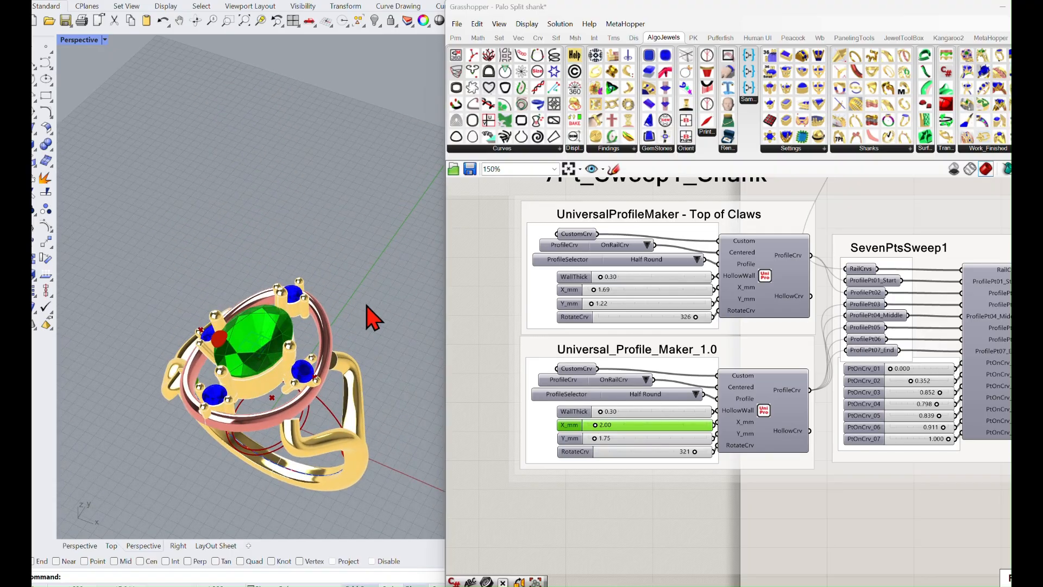
- Move the shank's top blending point in the 3D view so the shank ends shift along the surround
scroll(526, 311, "down", 7)
right_click_drag(467, 296, 641, 331)
scroll(537, 303, "down", 2)
right_click_drag(538, 303, 801, 344)
scroll(645, 330, "up", 2)
scroll(651, 343, "up", 5)
right_click_drag(381, 335, 248, 375)
left_click_drag(222, 353, 263, 361)
right_click_drag(349, 349, 338, 333)
- Set the Adjust_Curve_Blending Top Point to 0.45 and Bottom Point to 0.38
scroll(744, 375, "down", 4)
scroll(745, 375, "up", 5)
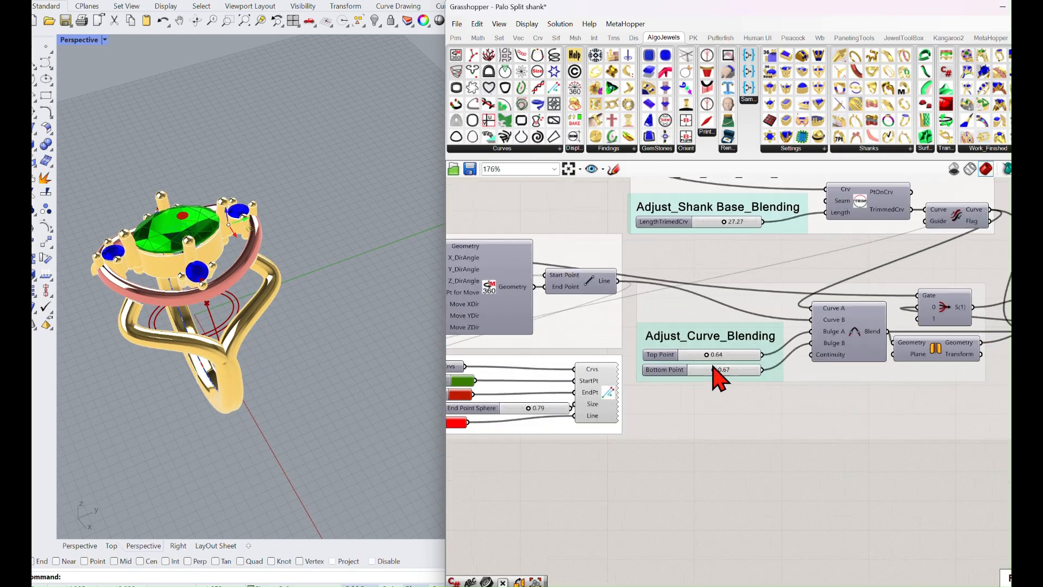
left_click_drag(699, 352, 700, 377)
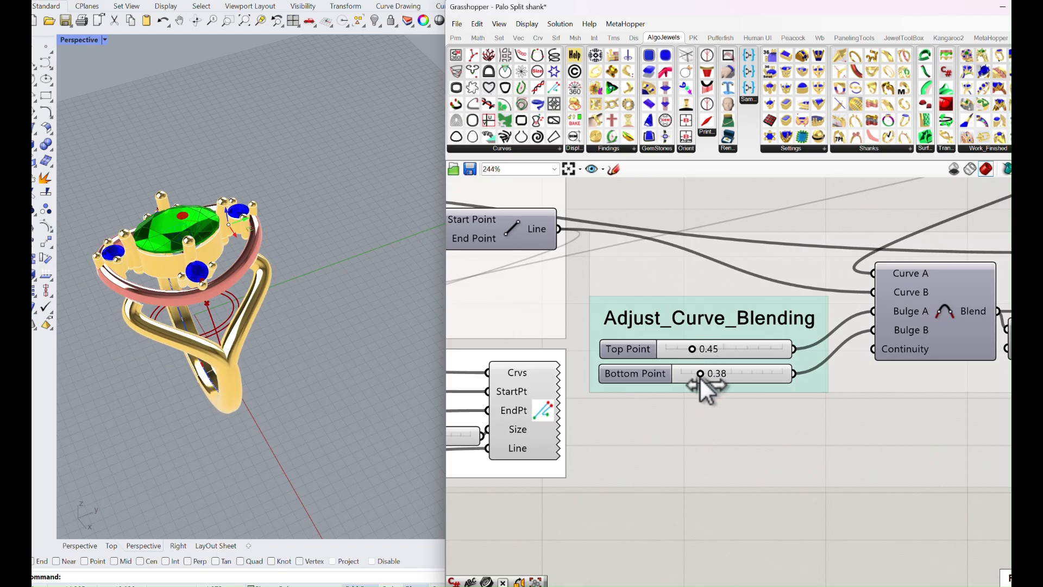
- Set Move ZDir to 4.04 and Move YDir to 2.26 in the Adjust_Top_Line_Blending group
right_click_drag(588, 351, 710, 387)
scroll(710, 387, "down", 4)
right_click_drag(612, 363, 703, 365)
scroll(659, 391, "up", 4)
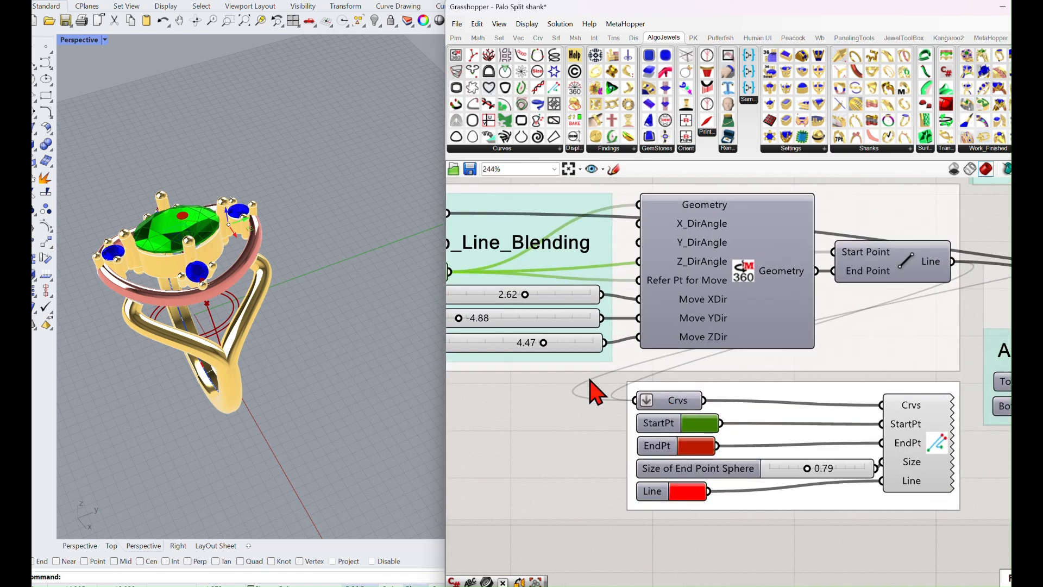
right_click_drag(619, 389, 760, 400)
right_click_drag(432, 372, 381, 414)
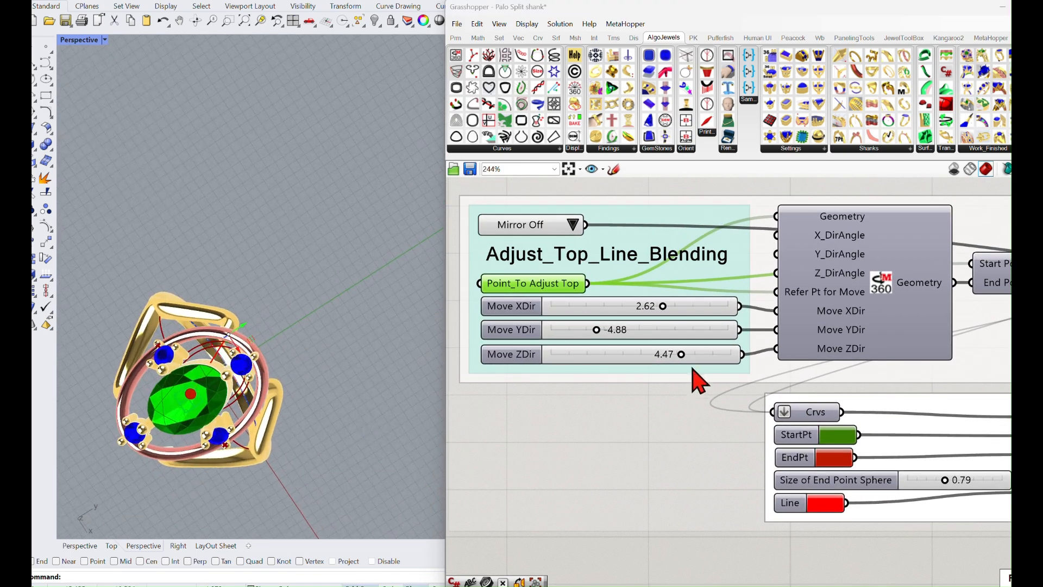
mouse_move(682, 355)
left_mouse_down()
mouse_move(648, 357)
mouse_move(696, 356)
left_mouse_up()
right_click_drag(375, 372, 452, 374)
left_click_drag(699, 354, 679, 356)
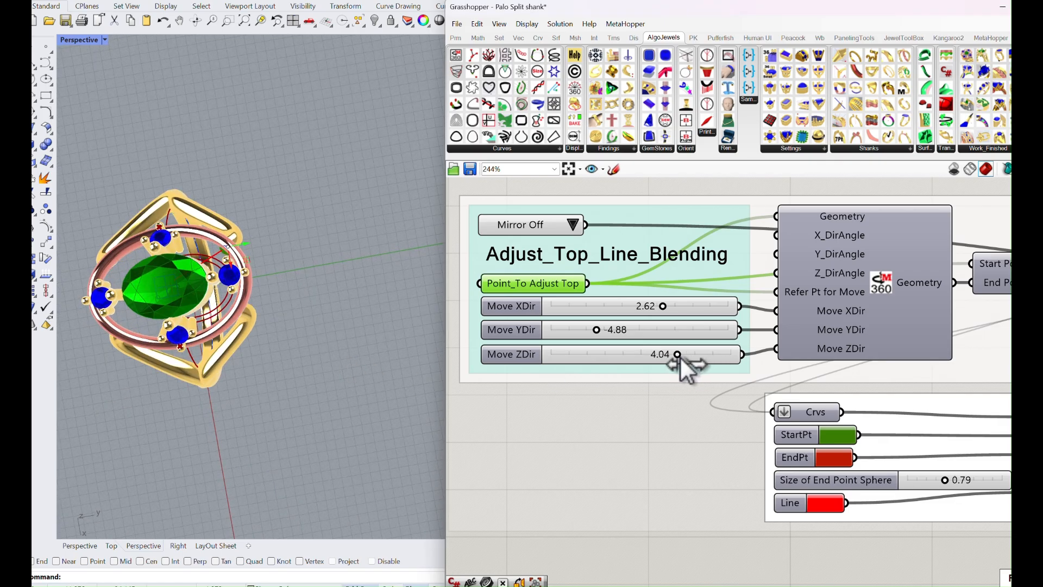
left_click_drag(602, 333, 657, 329)
- Raise the shank's top blending point so the shank ends reach the pink surround under the head
right_click_drag(375, 318, 306, 194)
scroll(305, 194, "up", 3)
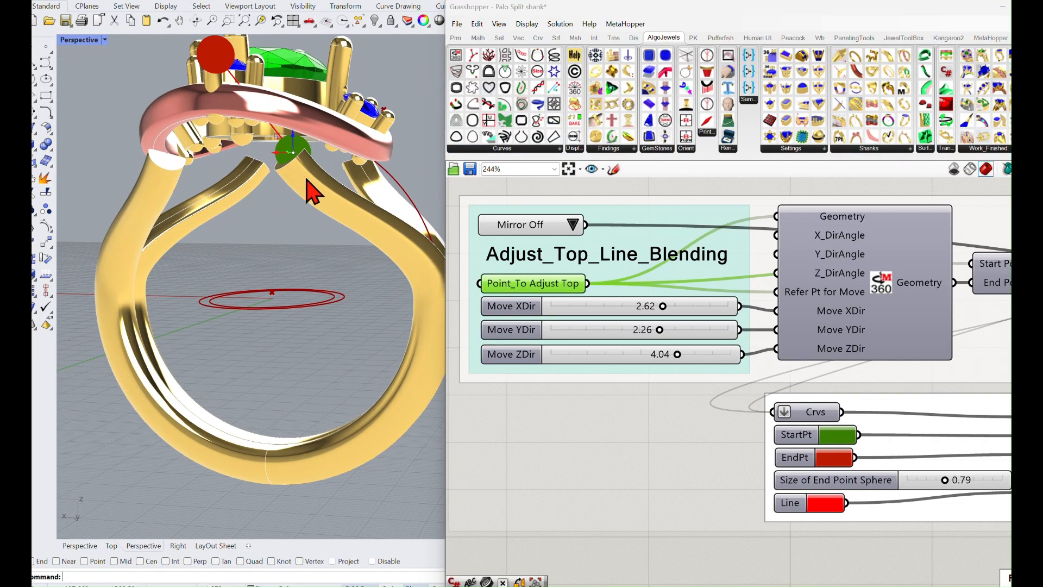
left_click_drag(290, 150, 288, 94)
right_click_drag(338, 130, 320, 259)
scroll(845, 348, "down", 3)
- Set RotateCrv of the Top of Claws profile to 16
scroll(843, 341, "down", 2)
right_click_drag(846, 344, 620, 334)
scroll(772, 338, "down", 4)
scroll(718, 396, "up", 4)
scroll(719, 398, "up", 5)
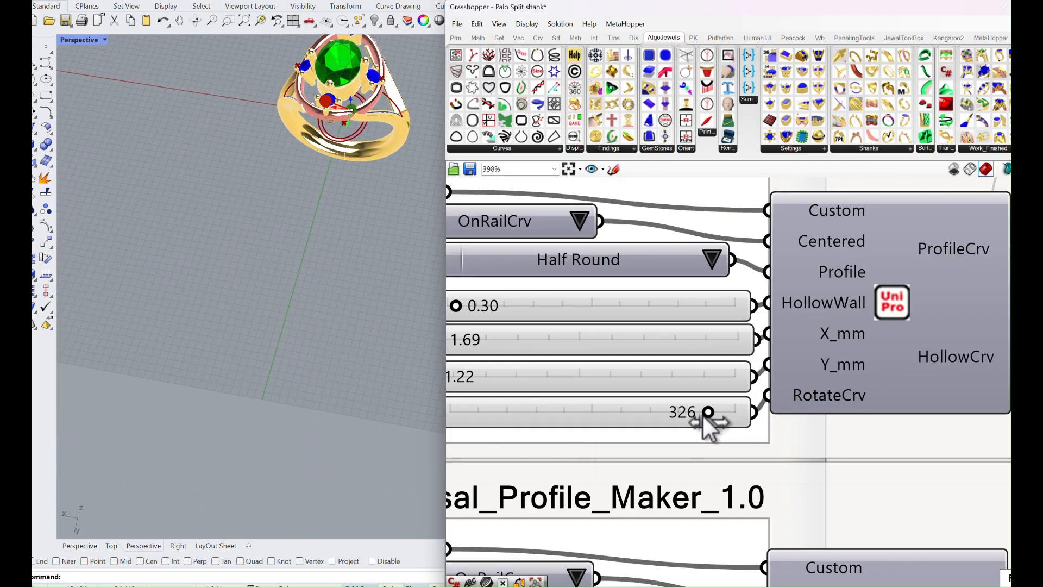
left_click_drag(706, 417, 661, 420)
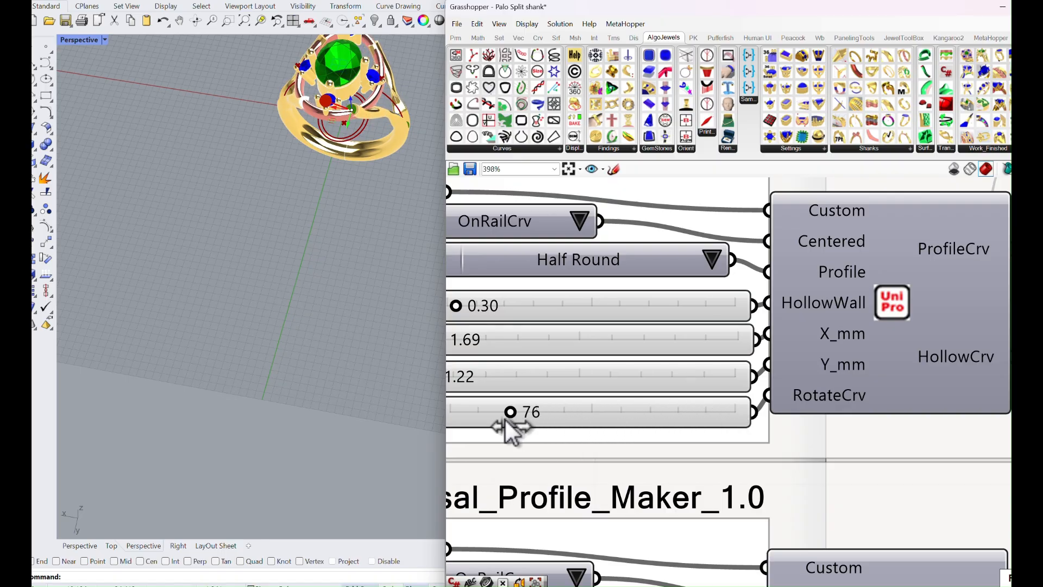
left_click_drag(466, 419, 460, 419)
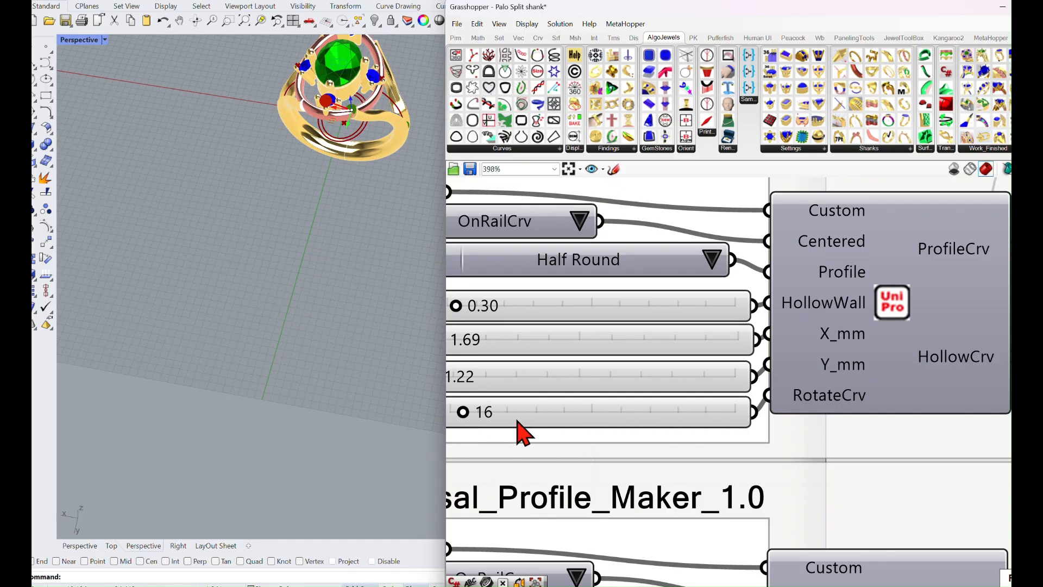
- Set RotateCrv of the Universal_Profile_Maker_1.0 profile to 65
scroll(614, 429, "down", 3)
scroll(739, 549, "up", 3)
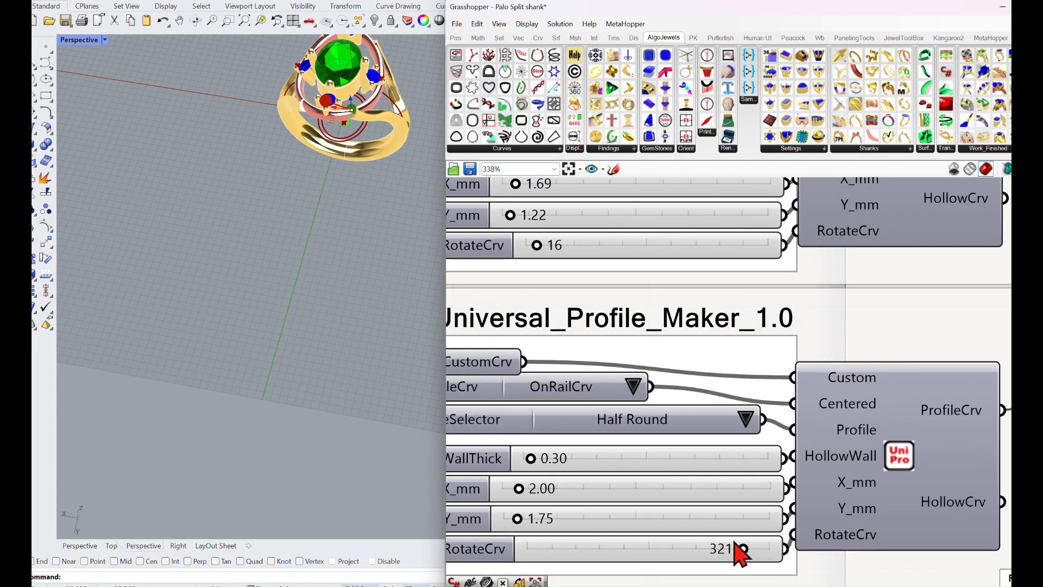
left_click_drag(693, 549, 569, 556)
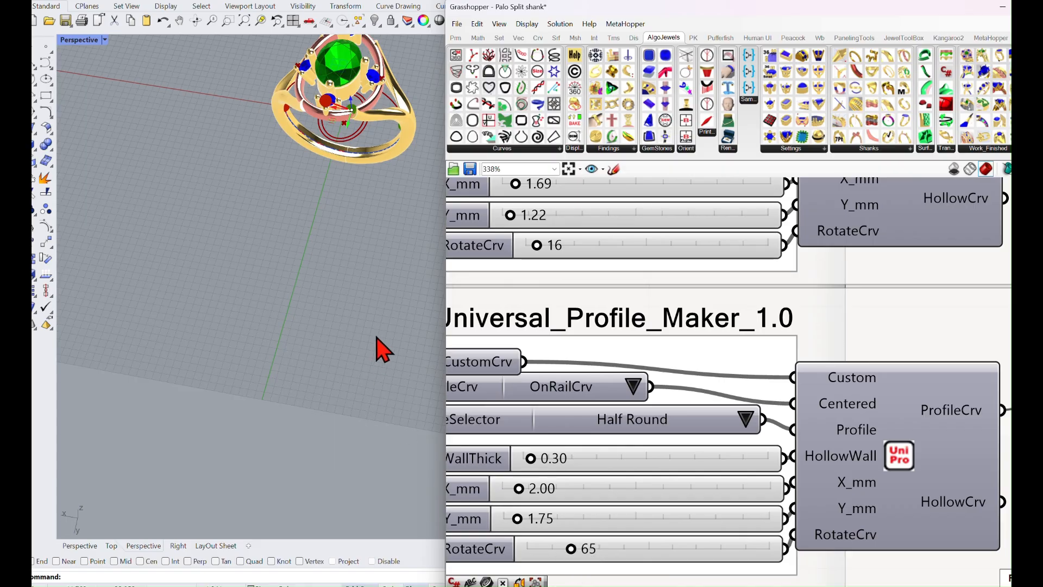
- Set the Top of Claws profile's RotateCrv to 127 and X_mm to 1.27
right_click_drag(381, 349, 378, 333)
right_click_drag(407, 293, 289, 401, "shift")
scroll(365, 239, "up", 8)
right_click_drag(381, 223, 396, 356, "shift")
scroll(354, 274, "up", 2)
right_click_drag(587, 434, 729, 471)
left_click_drag(678, 293, 751, 292)
right_click_drag(331, 337, 395, 273)
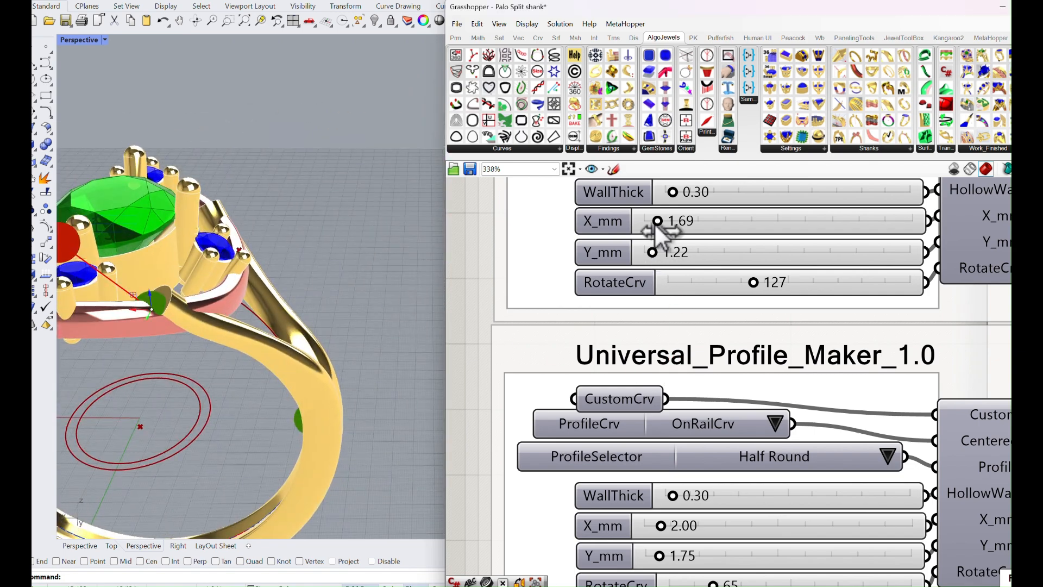
left_click_drag(658, 228, 653, 227)
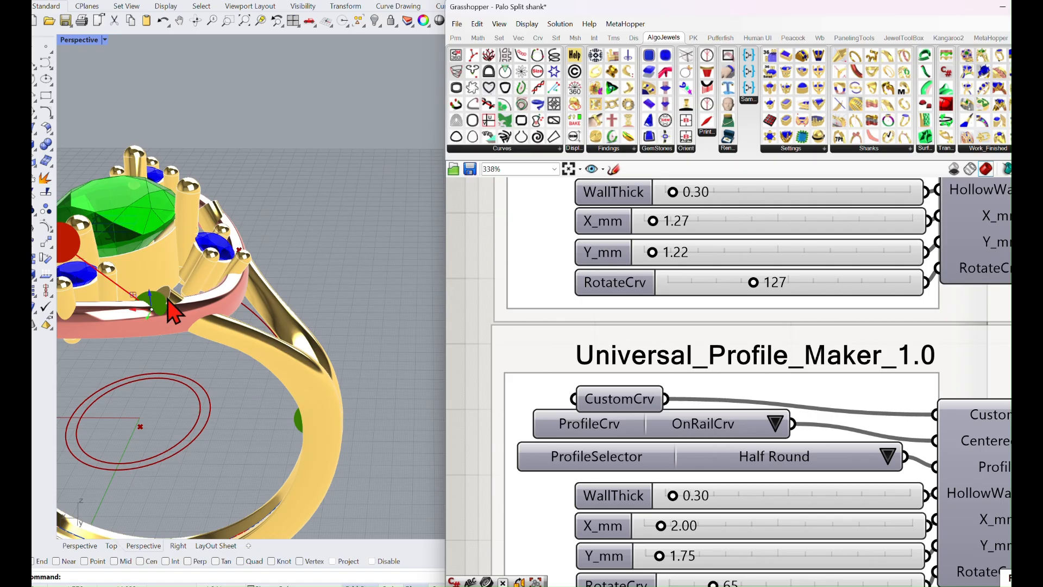
- Lower the shank's top blending point and shift it slightly sideways so the shank end sits beneath the surround
left_click_drag(150, 302, 147, 312)
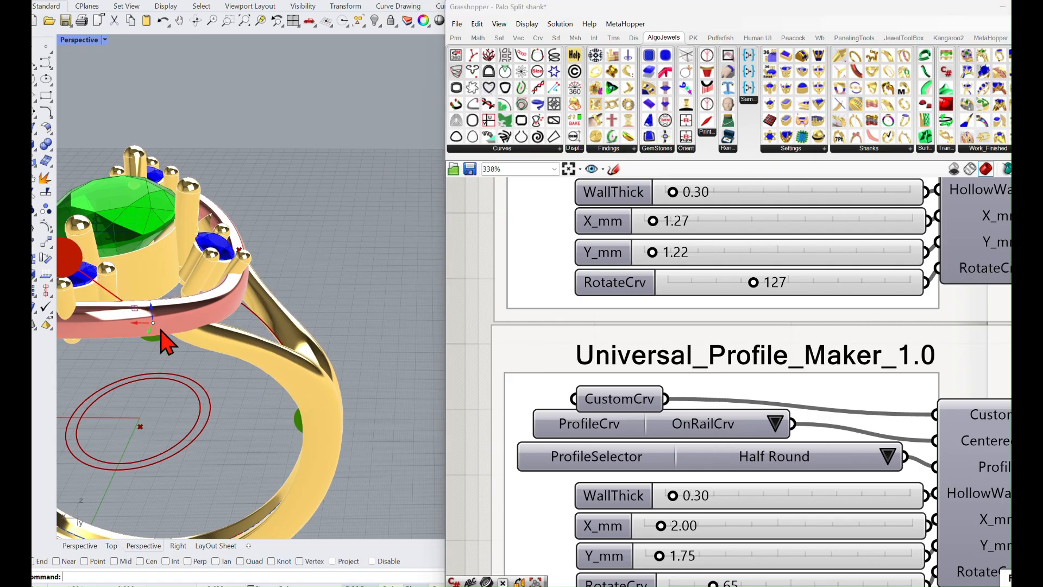
right_click_drag(160, 332, 225, 367)
left_click_drag(244, 471, 254, 474)
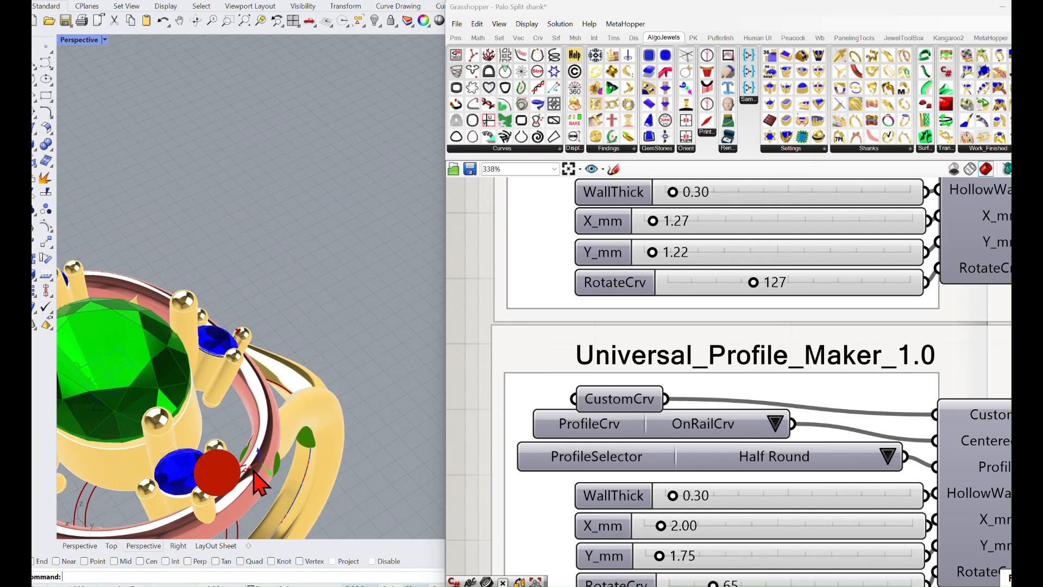
right_click_drag(292, 456, 232, 425)
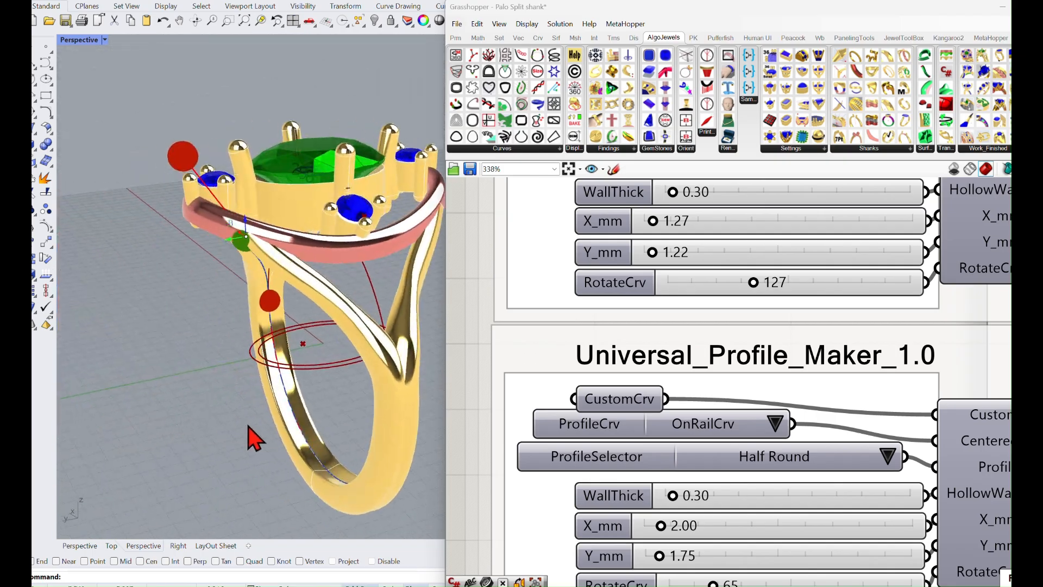
right_click_drag(373, 418, 238, 407, "shift")
right_click_drag(238, 407, 324, 385)
- Restore the multi-viewport layout and show the whole ring in the Top view
scroll(324, 385, "down", 7)
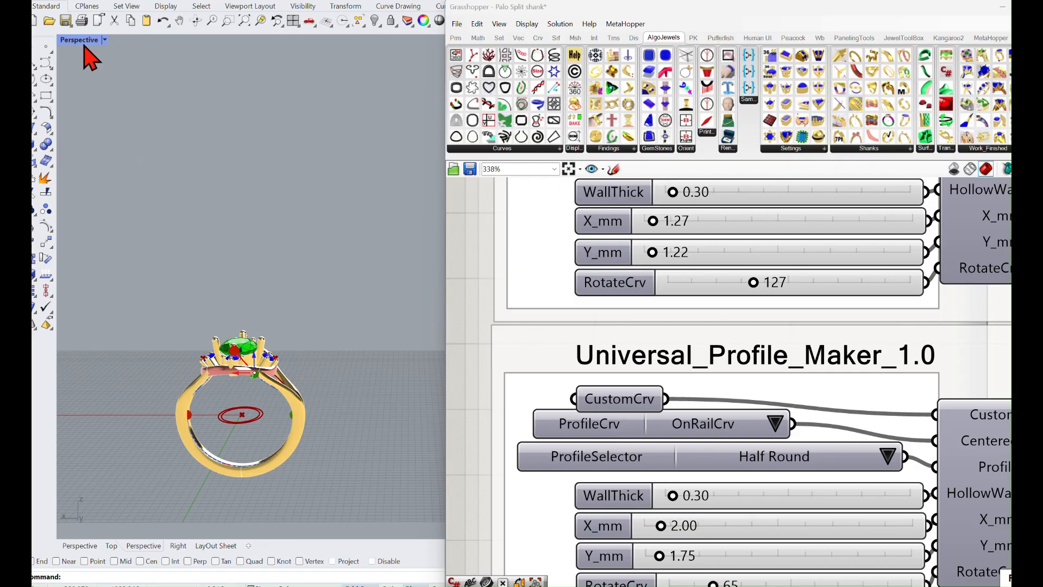
double_click(86, 49)
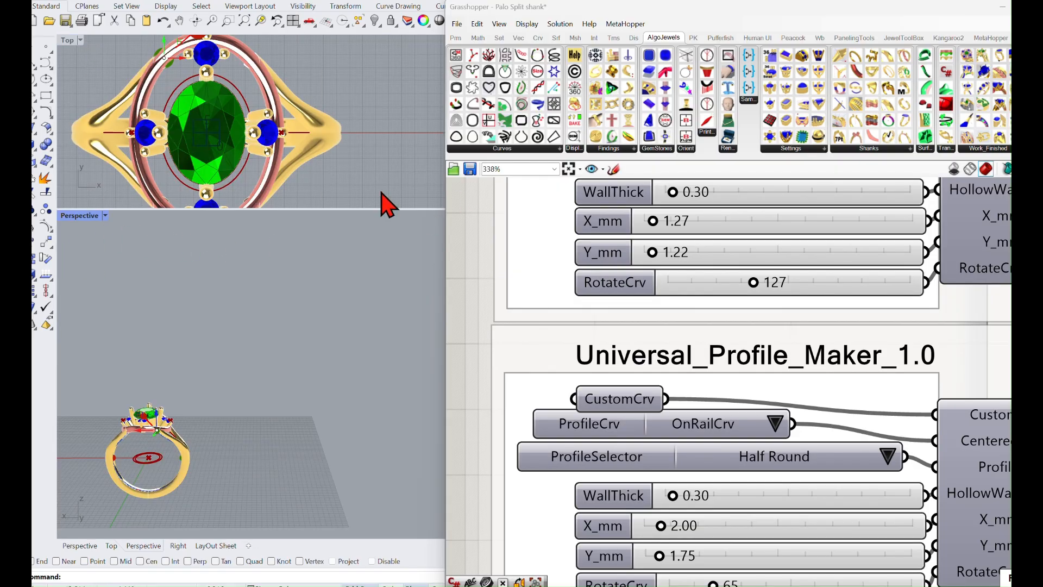
scroll(319, 198, "down", 3)
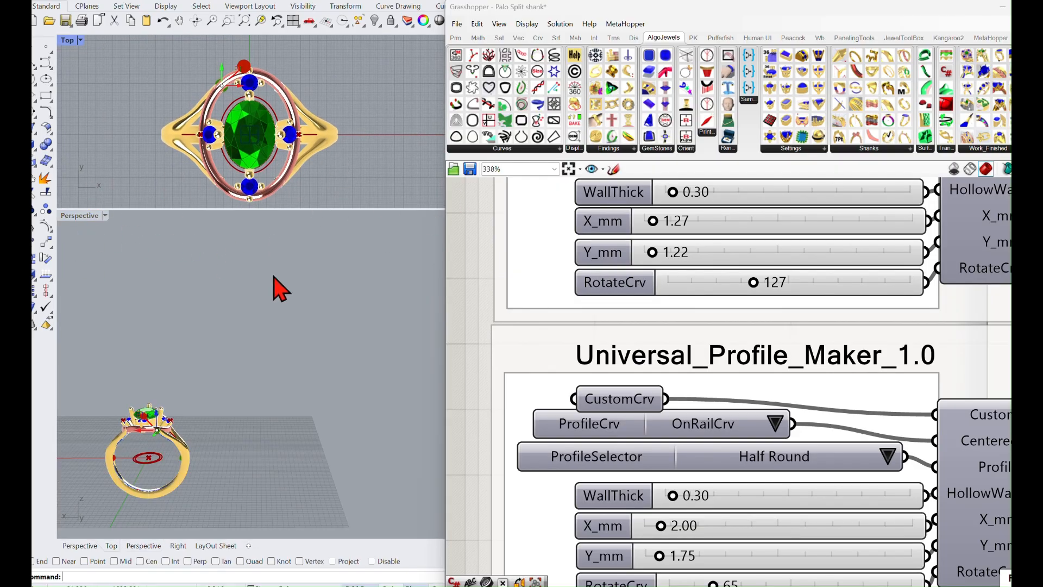
- Set LengthTrimedCrv in the Adjust_Shank Base_Blending group to 20.53
scroll(769, 372, "down", 5)
scroll(640, 343, "up", 10)
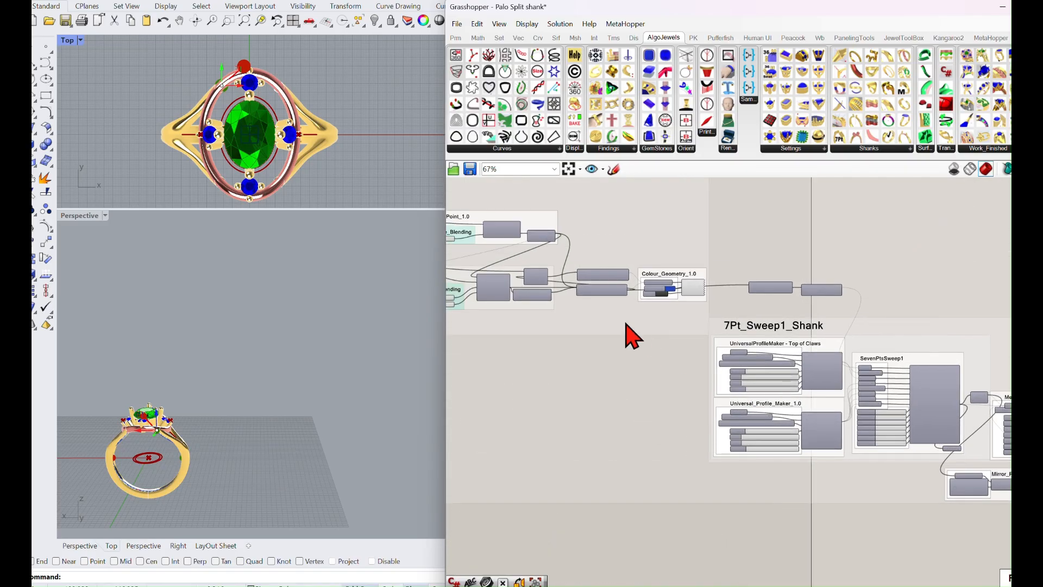
scroll(674, 297, "up", 3)
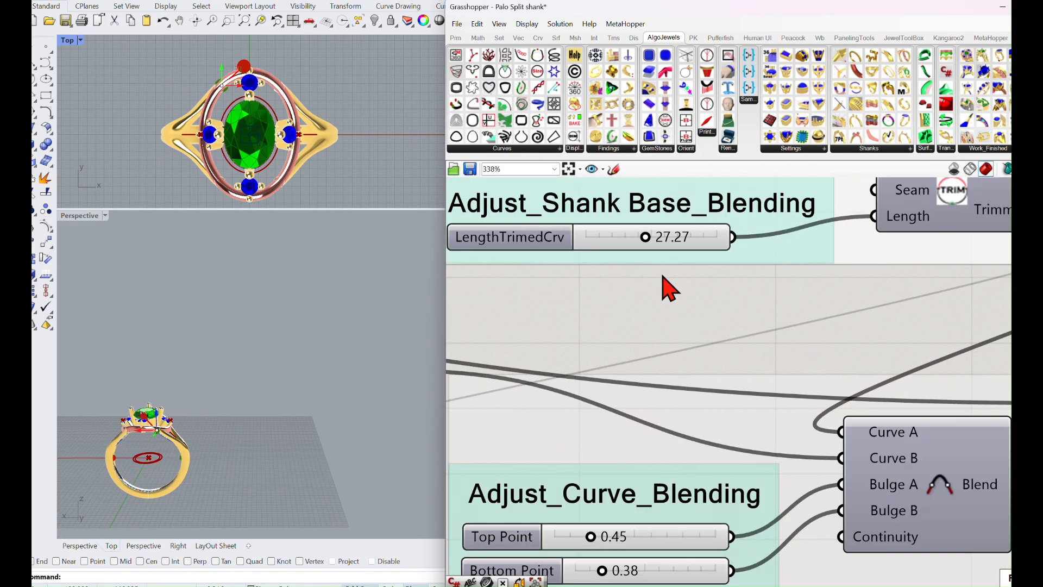
scroll(262, 371, "up", 3)
right_click_drag(307, 403, 412, 342, "shift")
left_click_drag(647, 241, 633, 243)
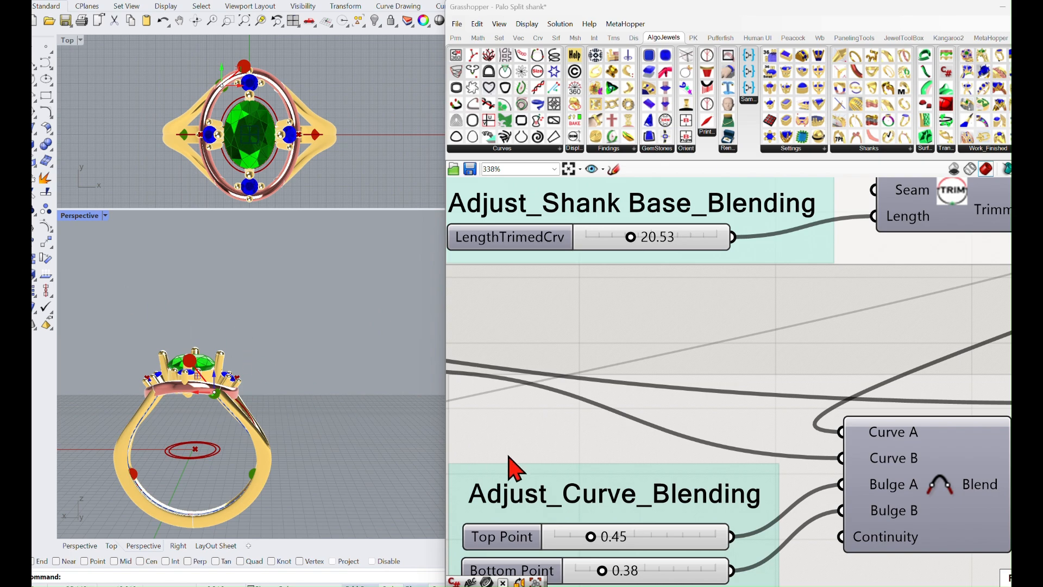
- Set Top Point to 0.76 and Bottom Point to 0.34 in the Adjust_Curve_Blending group
scroll(571, 373, "up", 4)
left_click_drag(619, 507, 557, 515)
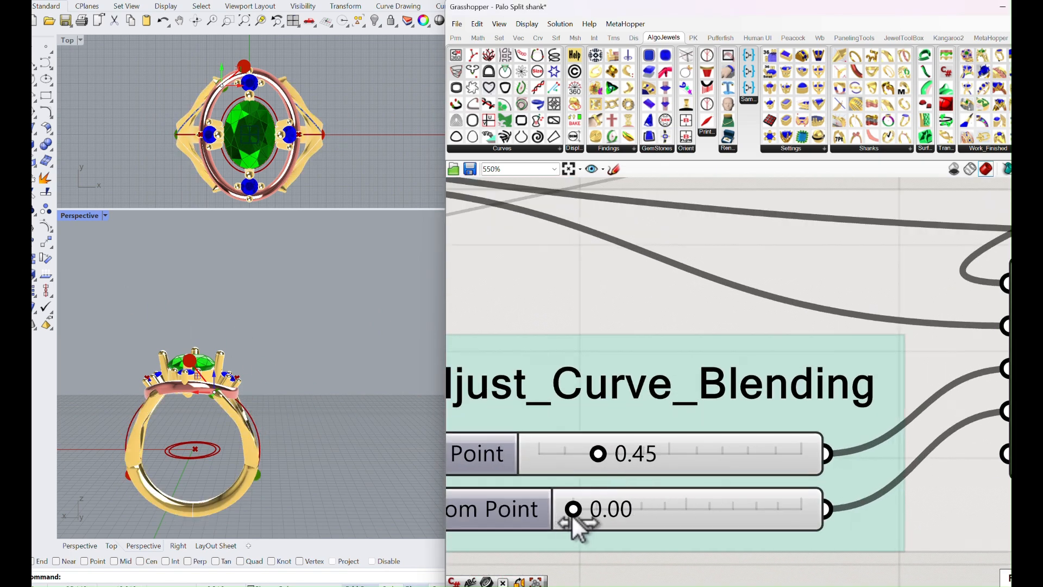
left_click_drag(599, 454, 641, 454)
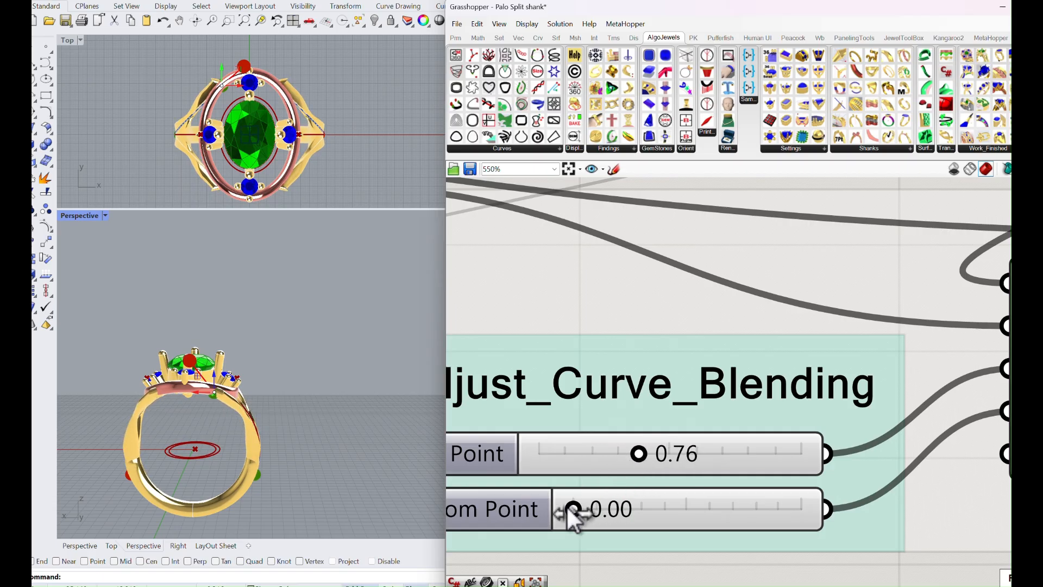
left_click_drag(589, 506, 605, 504)
right_click_drag(391, 443, 287, 472)
right_click_drag(264, 433, 362, 363)
scroll(371, 406, "up", 5)
scroll(625, 432, "down", 4)
scroll(353, 363, "up", 4)
- Check the split shank in the oval gemstone ring reference video in Chrome, and return to the Grasshopper definition
mouse_move(477, 584)
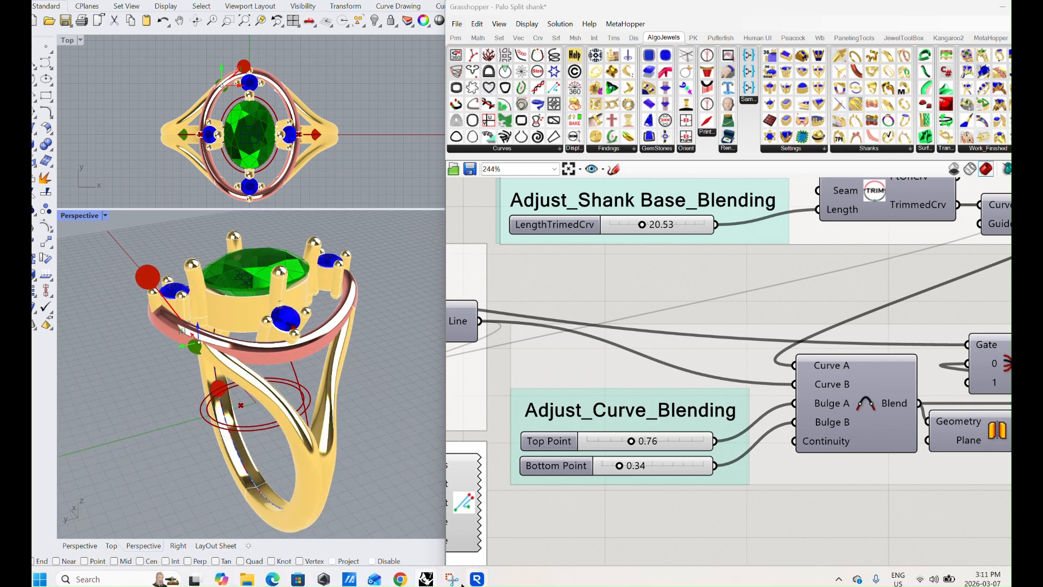
left_click(400, 579)
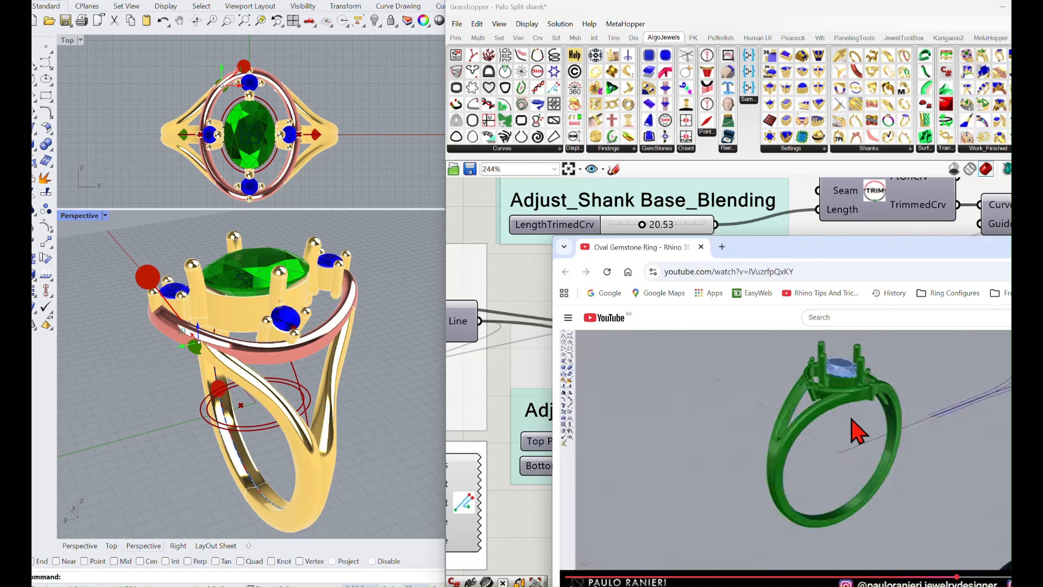
scroll(820, 429, "down", 1)
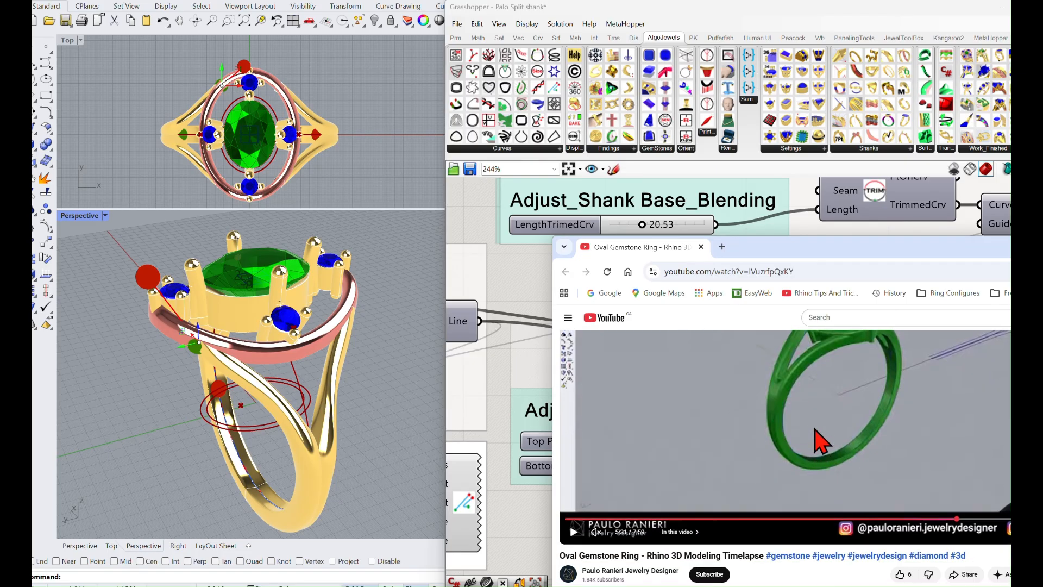
scroll(813, 416, "up", 2)
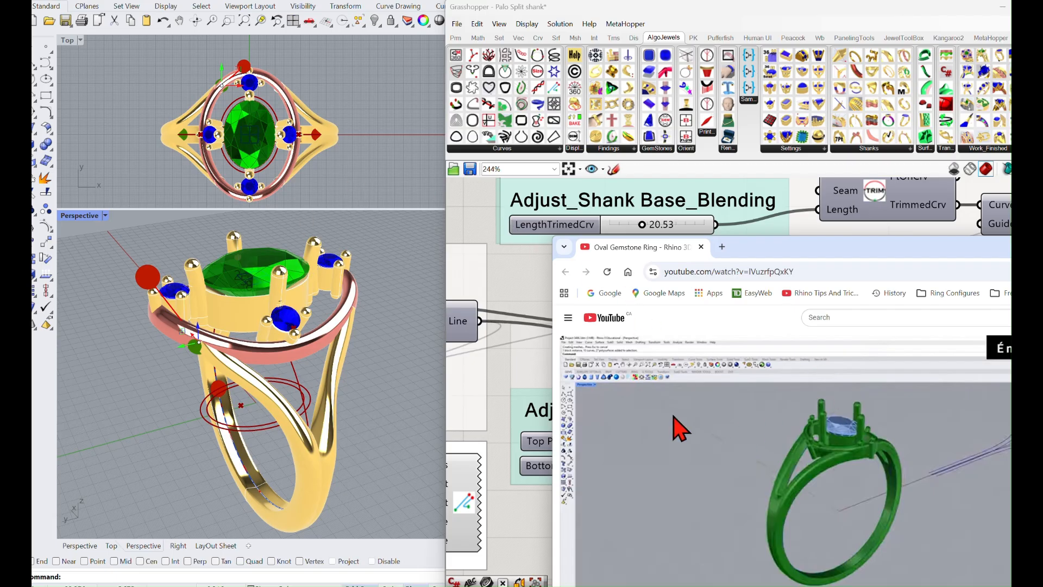
left_click(520, 407)
- Set the Top of Claws shank profile to Round and its RotateCrv to 140
scroll(543, 416, "down", 3)
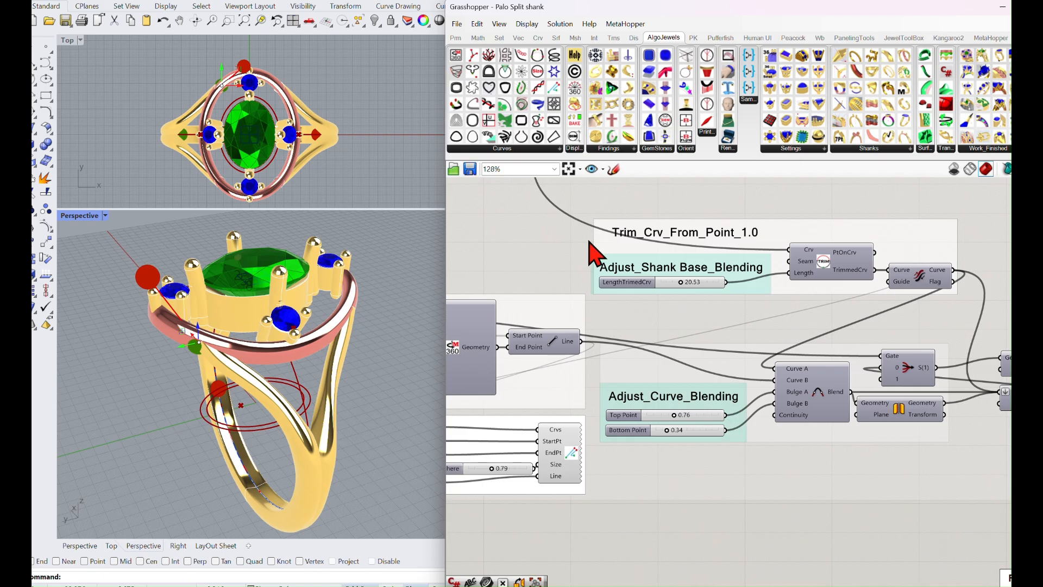
scroll(596, 256, "down", 2)
right_click_drag(409, 287, 419, 318)
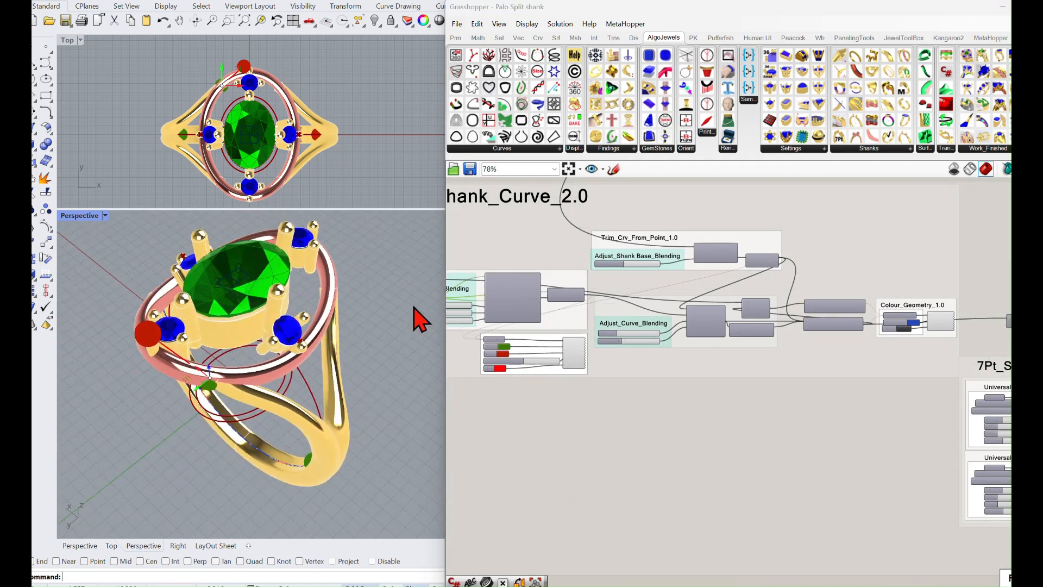
scroll(955, 397, "down", 3)
right_click_drag(978, 405, 799, 397)
scroll(772, 394, "up", 6)
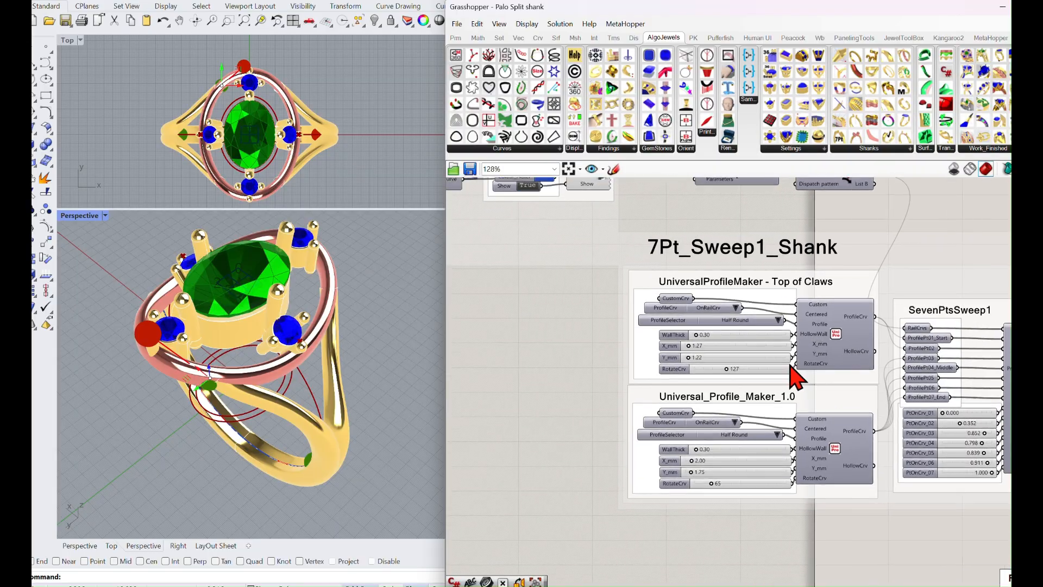
scroll(799, 377, "up", 3)
left_click(793, 292)
left_click(815, 297)
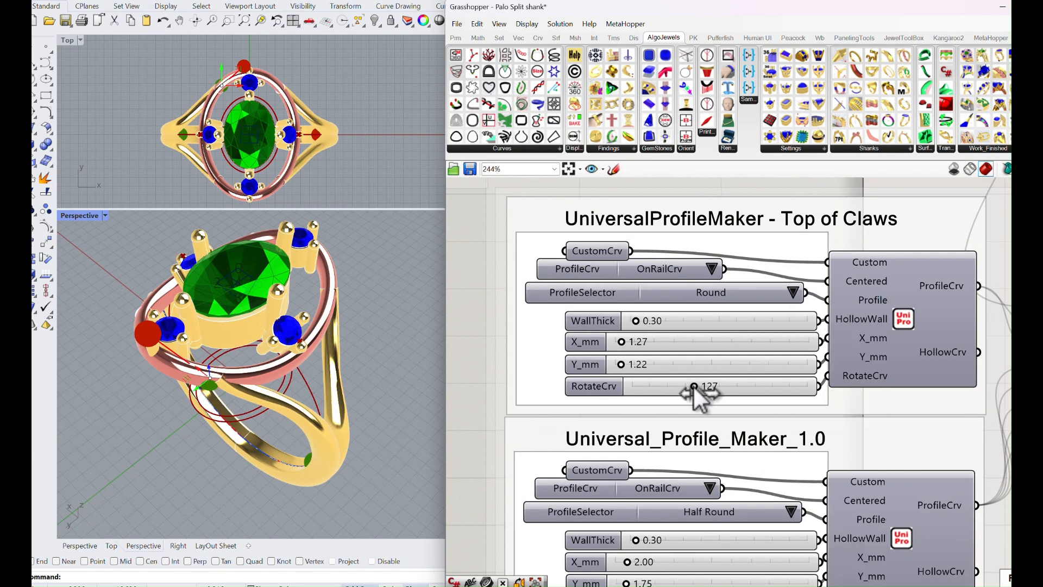
left_click_drag(700, 386, 706, 386)
- Change the Top of Claws profile to Square Smooth 1 with RotateCrv at 56, and nudge the shank's top blending point sideways
left_click(795, 294)
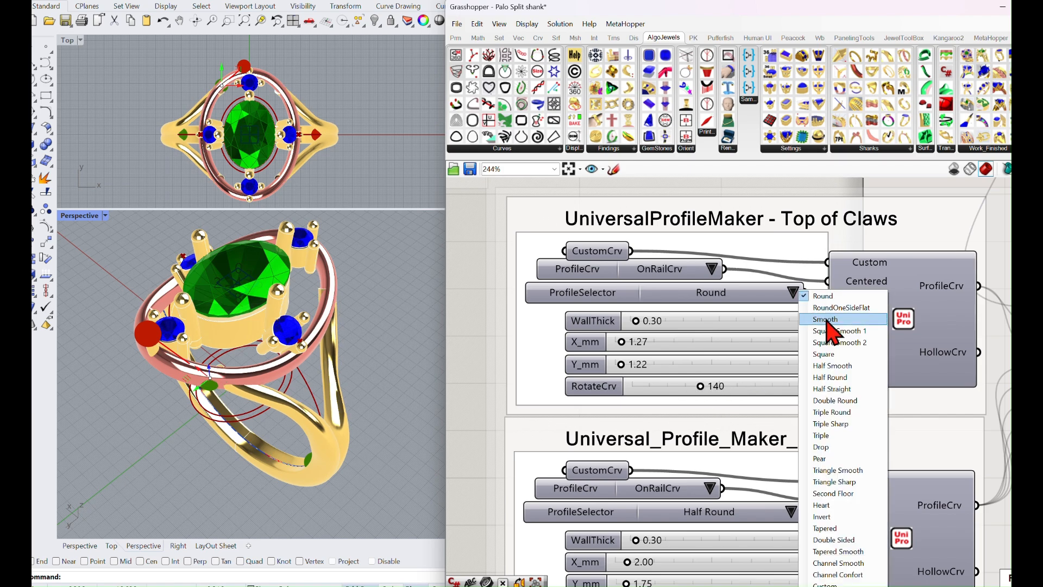
left_click(830, 331)
right_click_drag(413, 391, 316, 379)
left_click_drag(698, 390, 660, 390)
left_click_drag(179, 326, 187, 326)
right_click_drag(188, 337, 186, 274)
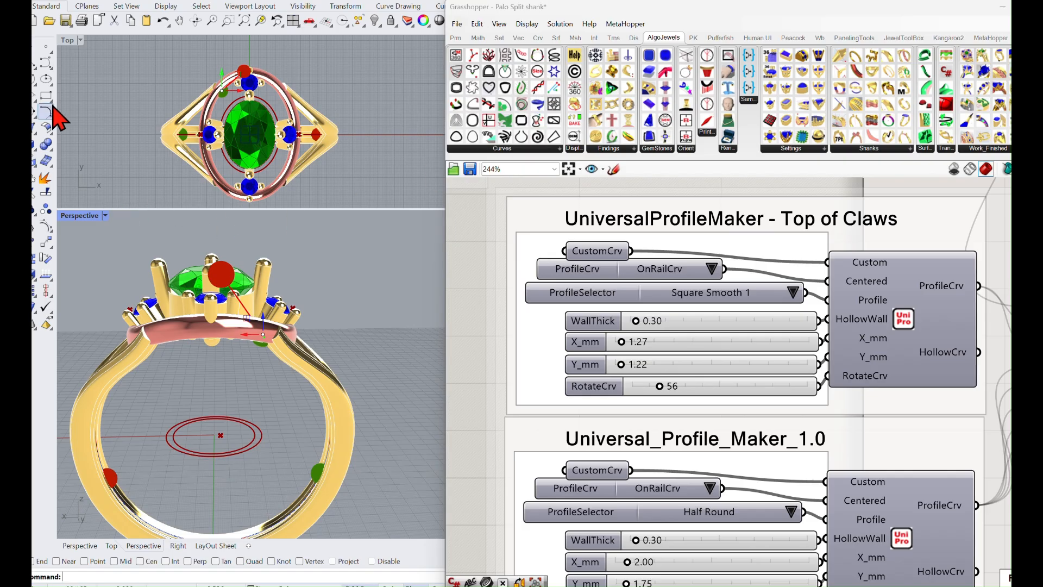
- Switch the Top viewport to the Front view and fit the whole ring in it
left_click(79, 41)
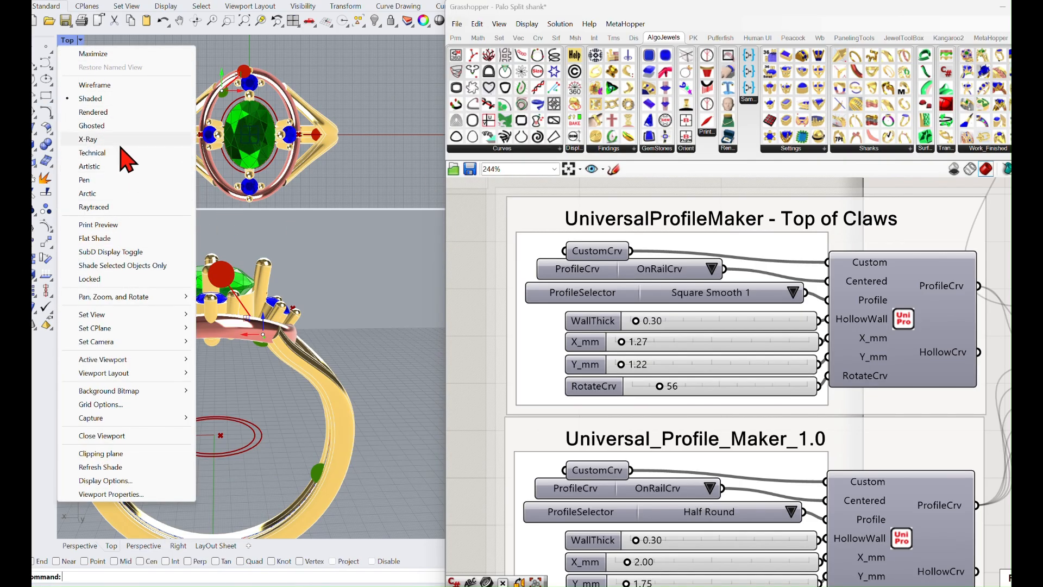
mouse_move(166, 316)
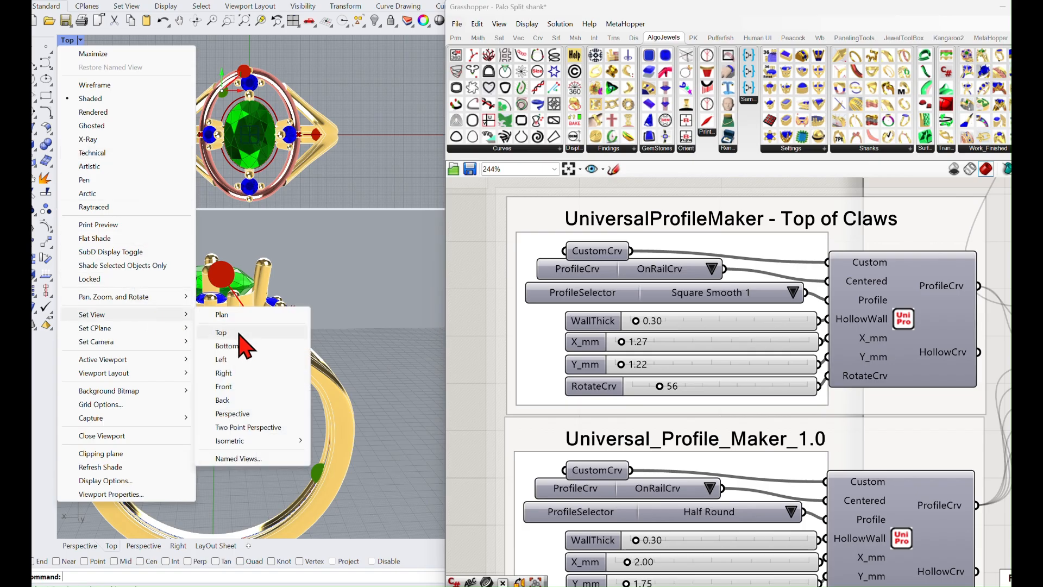
left_click(239, 386)
right_click_drag(297, 186, 312, 149)
scroll(312, 149, "down", 4)
right_click_drag(313, 220, 307, 266)
- Set Top Point in the Adjust_Curve_Blending group to 0.84
scroll(625, 349, "down", 7)
right_click_drag(541, 325, 745, 361)
scroll(629, 304, "up", 6)
right_click_drag(632, 302, 687, 308)
scroll(683, 327, "down", 9)
scroll(686, 366, "up", 8)
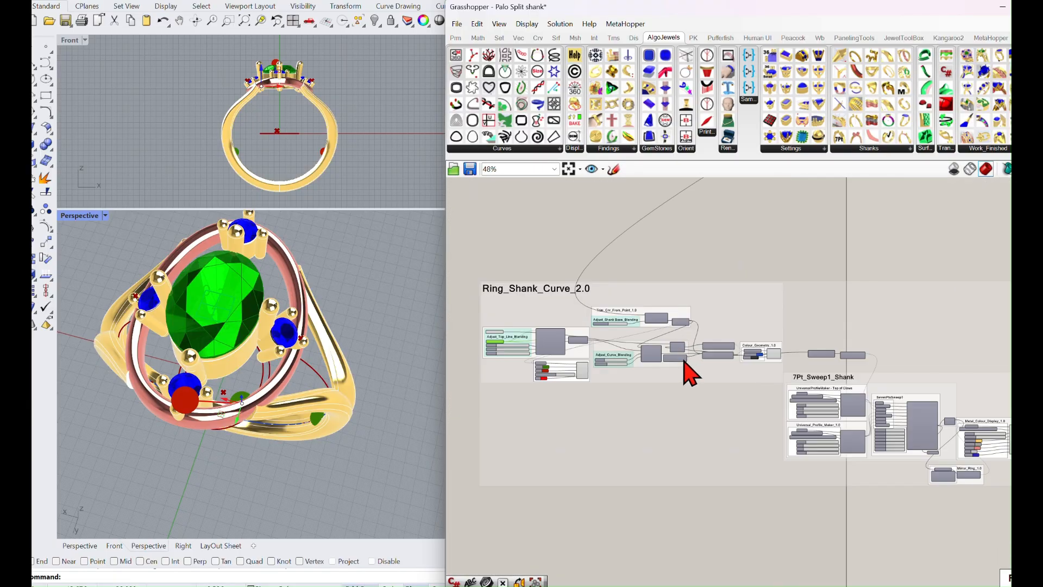
right_click_drag(485, 364, 628, 356)
scroll(616, 362, "up", 4)
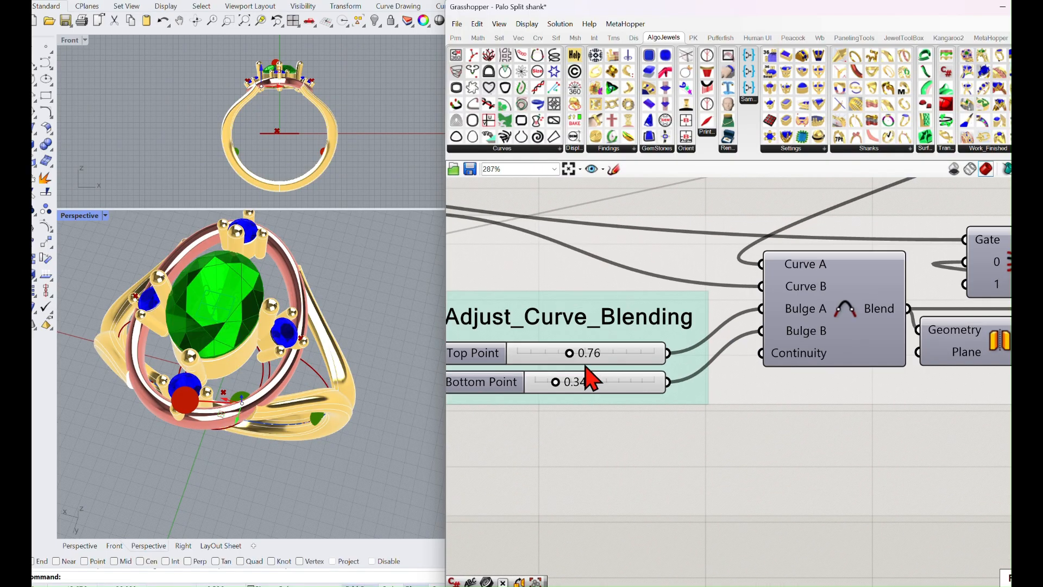
left_click_drag(566, 351, 573, 353)
- Turn on the preview of the trim component in the Trim_Crv_From_Point_1.0 group
scroll(572, 352, "down", 6)
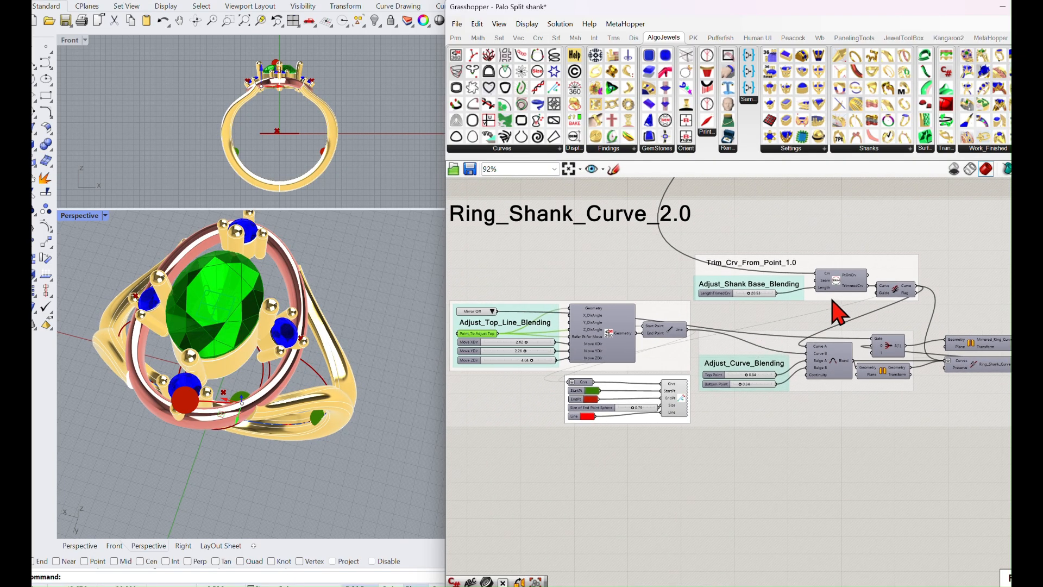
scroll(836, 307, "up", 3)
right_click_drag(858, 270, 827, 281)
middle_click(823, 281)
left_click(846, 259)
scroll(815, 286, "down", 3)
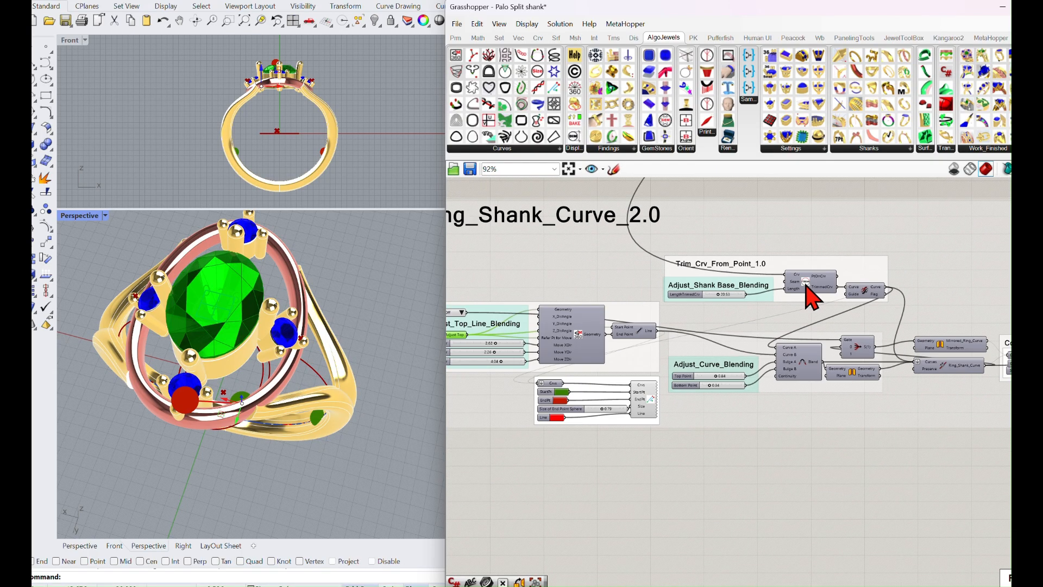
right_click_drag(717, 309, 737, 323)
middle_click(824, 298)
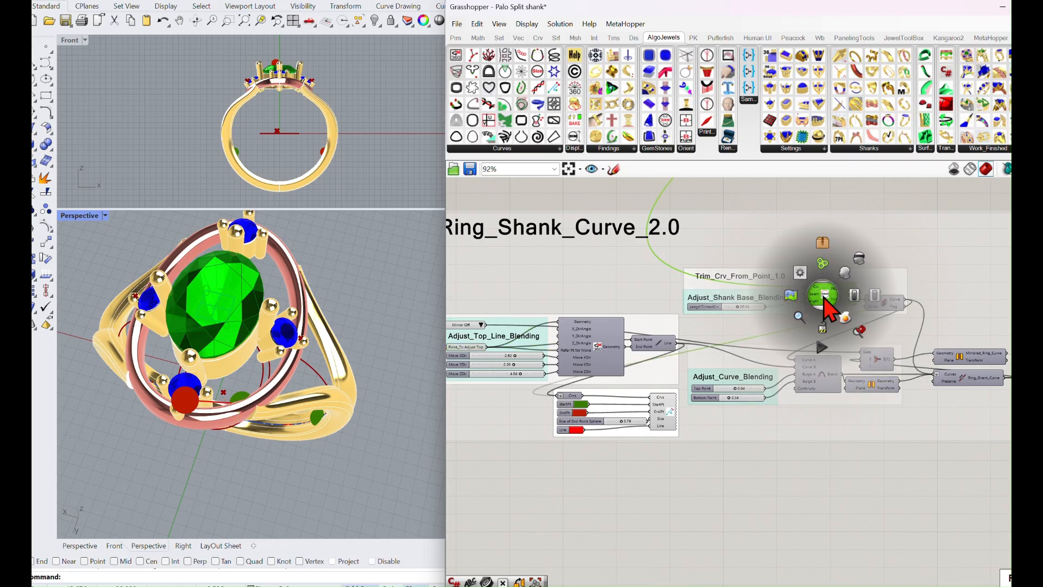
- Trace the trim component's input curve back to Ring_Circle in the Ring_Sizer_1.1 group and examine the shank curve from the front
scroll(860, 279, "down", 6)
right_click_drag(860, 279, 809, 302)
scroll(808, 302, "up", 6)
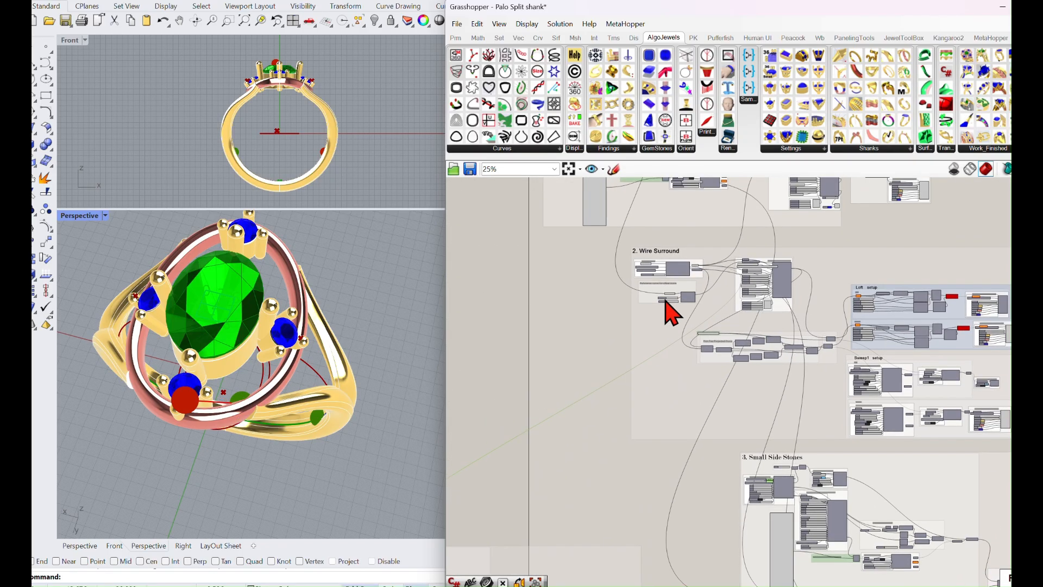
scroll(731, 254, "up", 2)
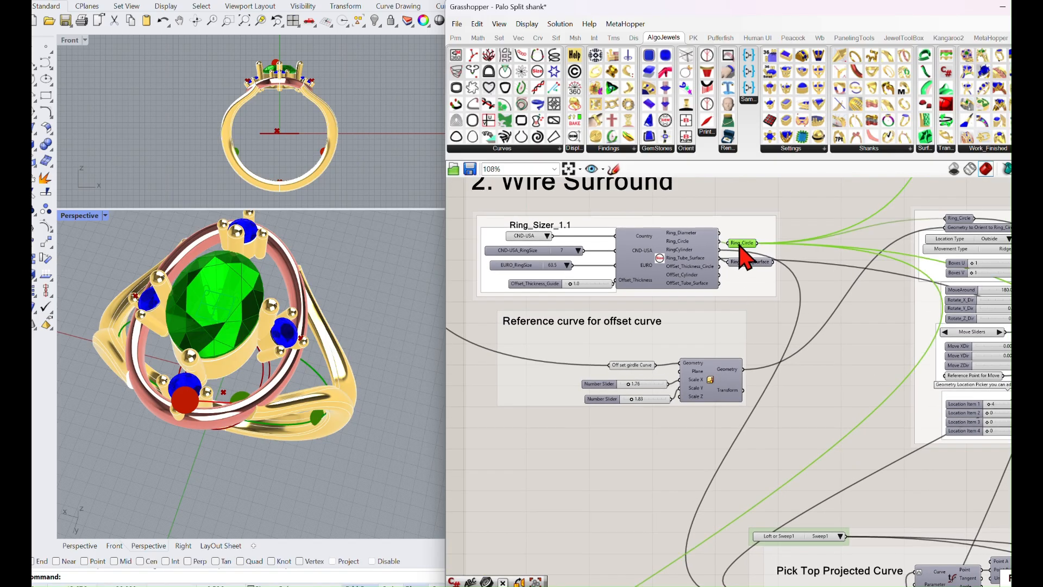
right_click_drag(348, 334, 350, 284)
scroll(328, 154, "up", 5)
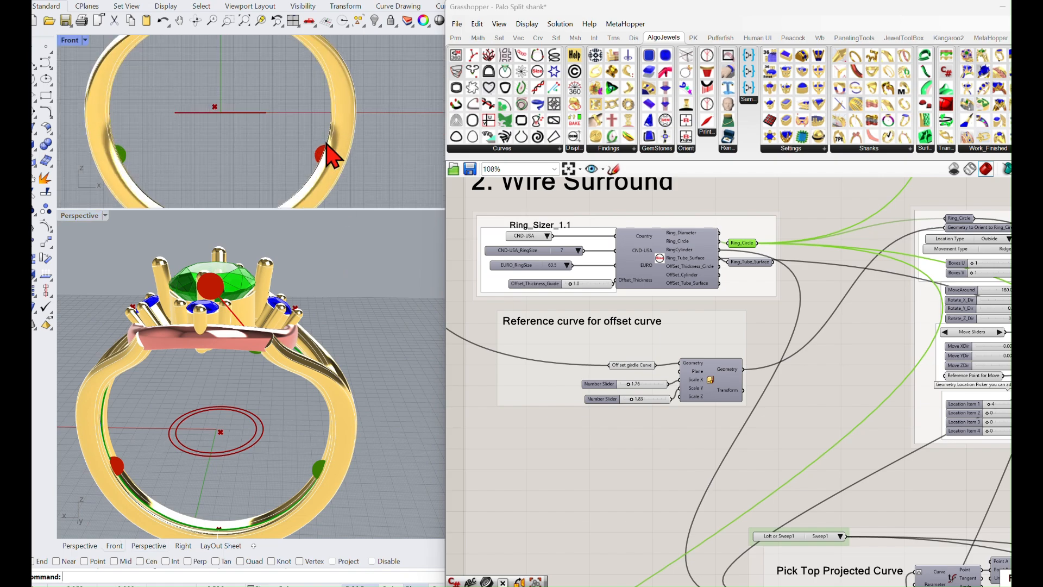
scroll(326, 185, "down", 3)
right_click_drag(307, 186, 361, 174)
scroll(578, 387, "down", 5)
- Move the Ring_Shank_Curve_2.0 group directly beneath the 3. Small Side Stones group
scroll(660, 380, "down", 5)
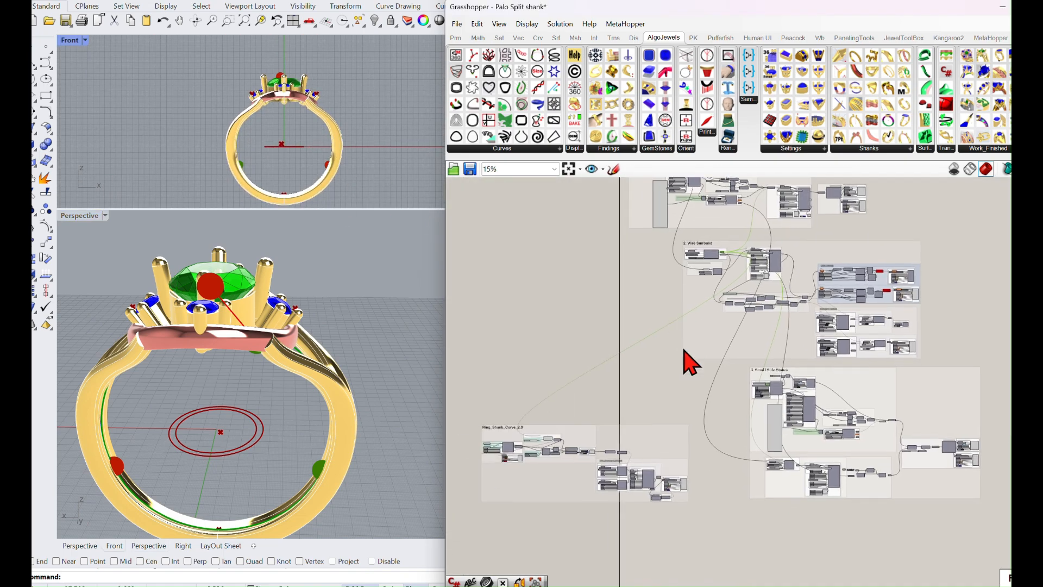
left_click_drag(619, 334, 880, 417)
right_click_drag(881, 417, 789, 368)
- Set Bottom Point to 0.02 and Top Point to 0.87 in the Adjust_Curve_Blending group
scroll(694, 372, "up", 9)
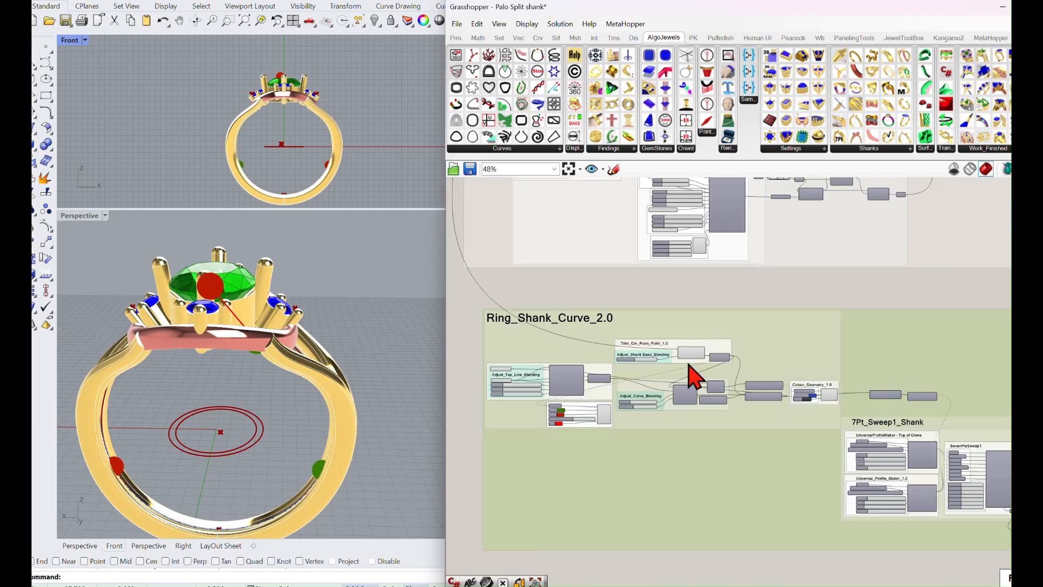
scroll(617, 396, "up", 8)
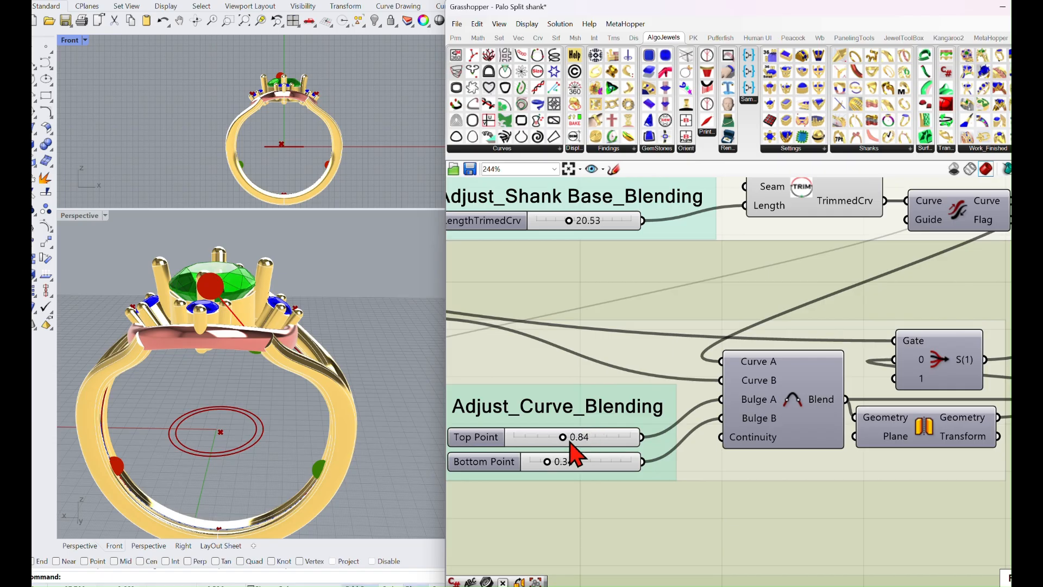
left_click_drag(623, 408, 594, 412)
mouse_move(650, 366)
left_mouse_down()
mouse_move(637, 370)
mouse_move(669, 372)
mouse_move(651, 367)
left_mouse_up()
right_click_drag(255, 326, 373, 377)
scroll(396, 382, "down", 3)
scroll(365, 363, "up", 6)
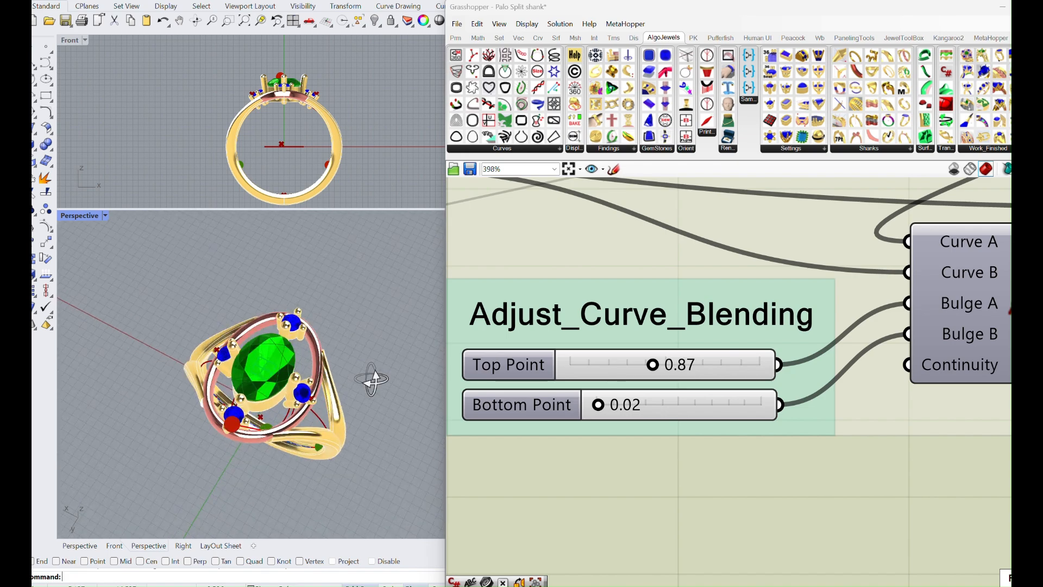
- Set CND-USA_RingSize in the Wire Surround's ring sizer to 9
scroll(494, 366, "down", 8)
scroll(673, 385, "down", 8)
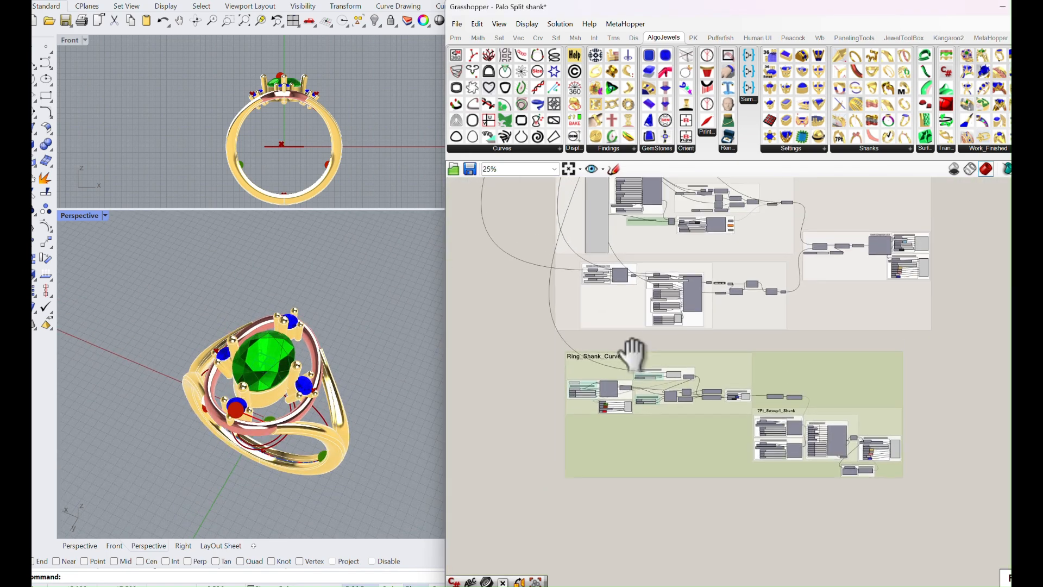
scroll(592, 354, "up", 13)
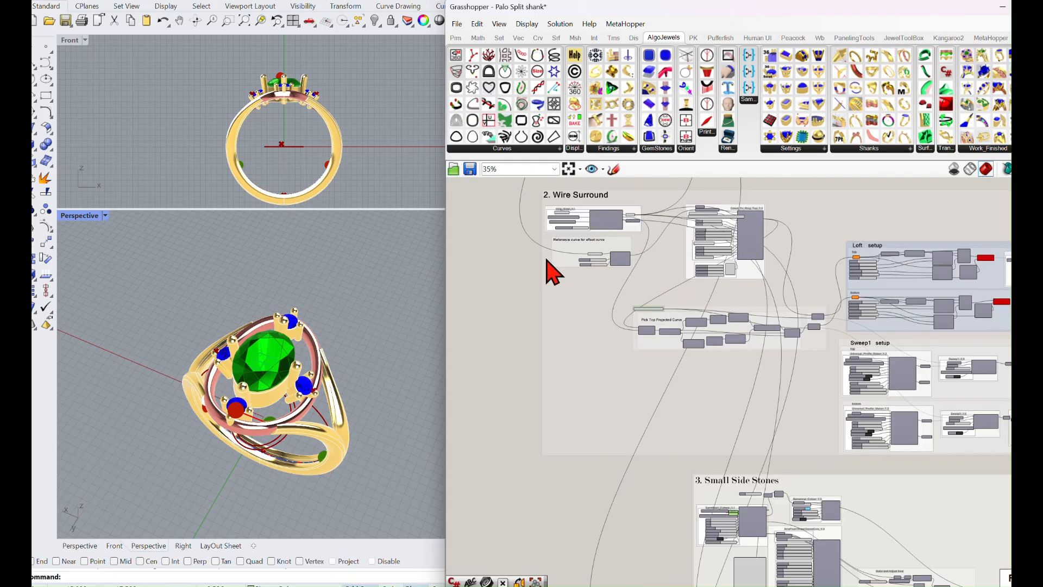
scroll(717, 260, "up", 1)
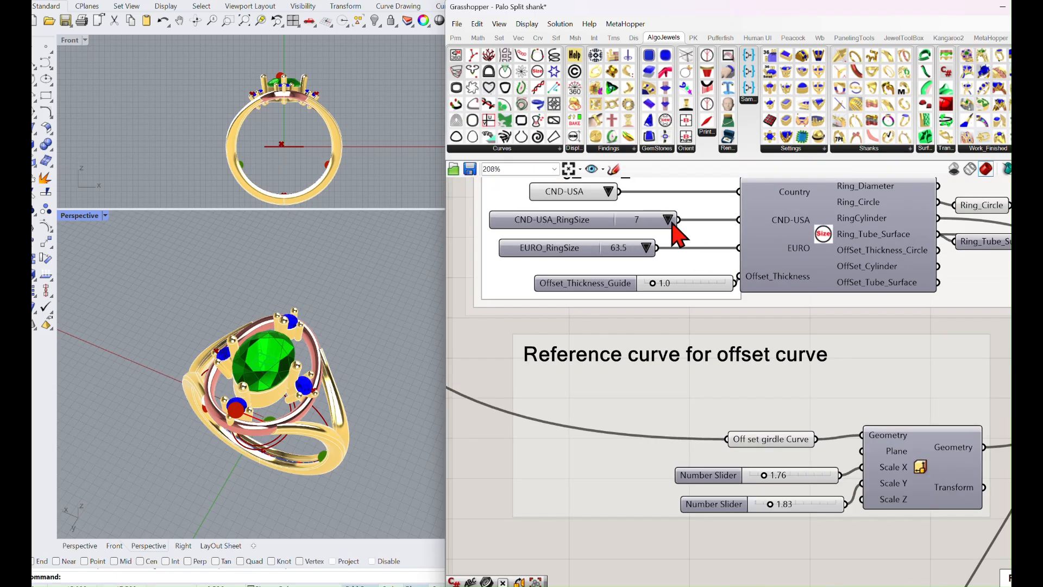
left_click(666, 220)
left_click(693, 366)
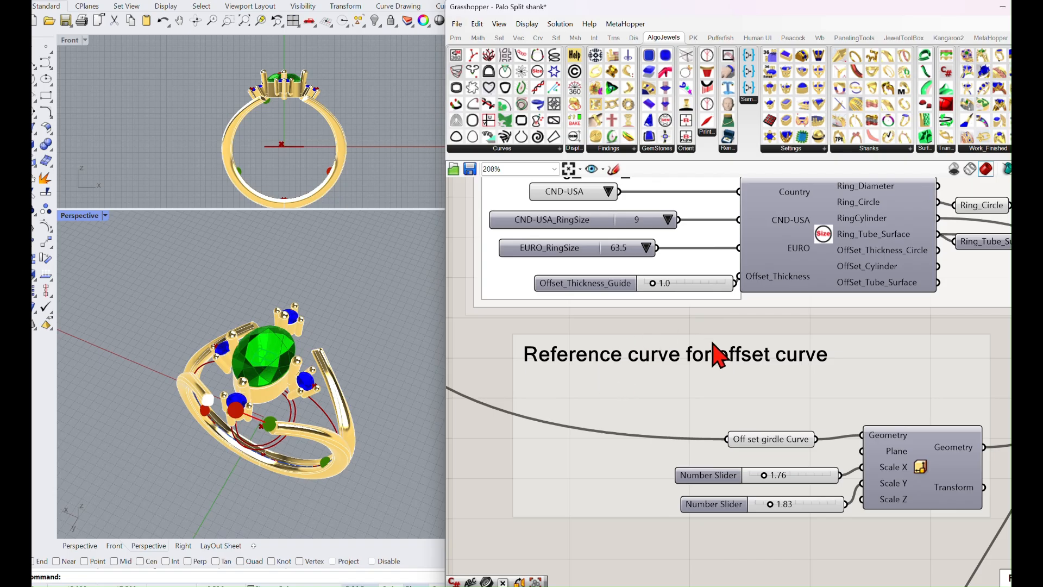
- Set PtsOnRail of the bottom Sweep1_1.0 in the Wire Surround to 92 and check the surround in the Perspective view
scroll(710, 353, "down", 10)
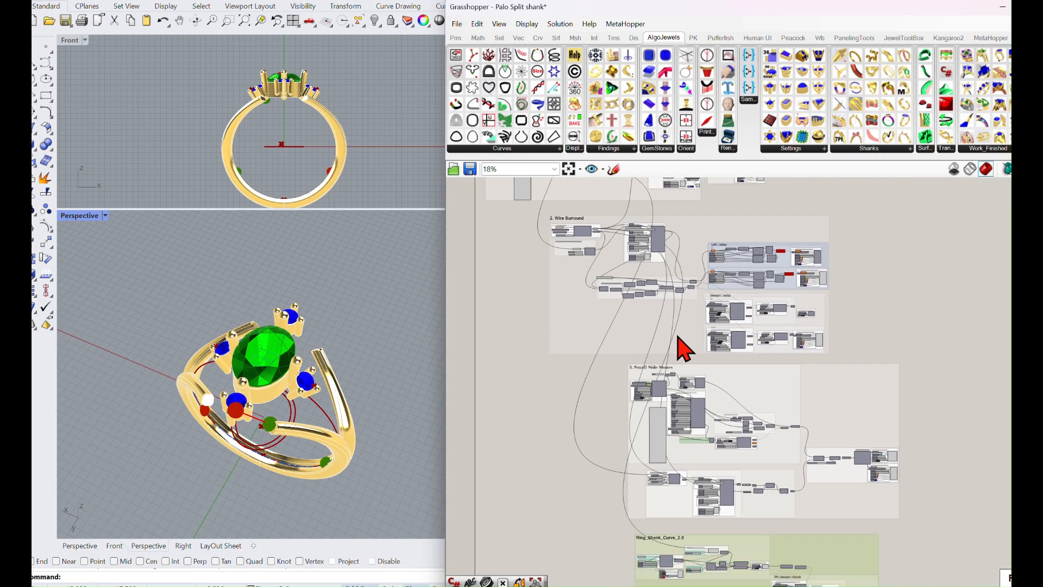
scroll(684, 391, "up", 2)
right_click_drag(730, 432, 680, 494)
scroll(671, 361, "up", 4)
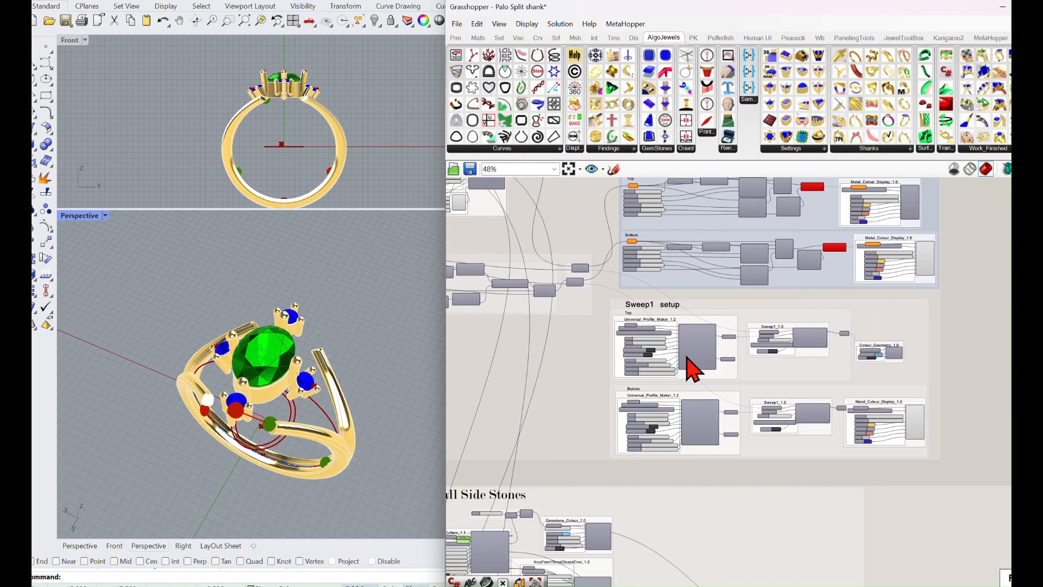
scroll(799, 397, "up", 5)
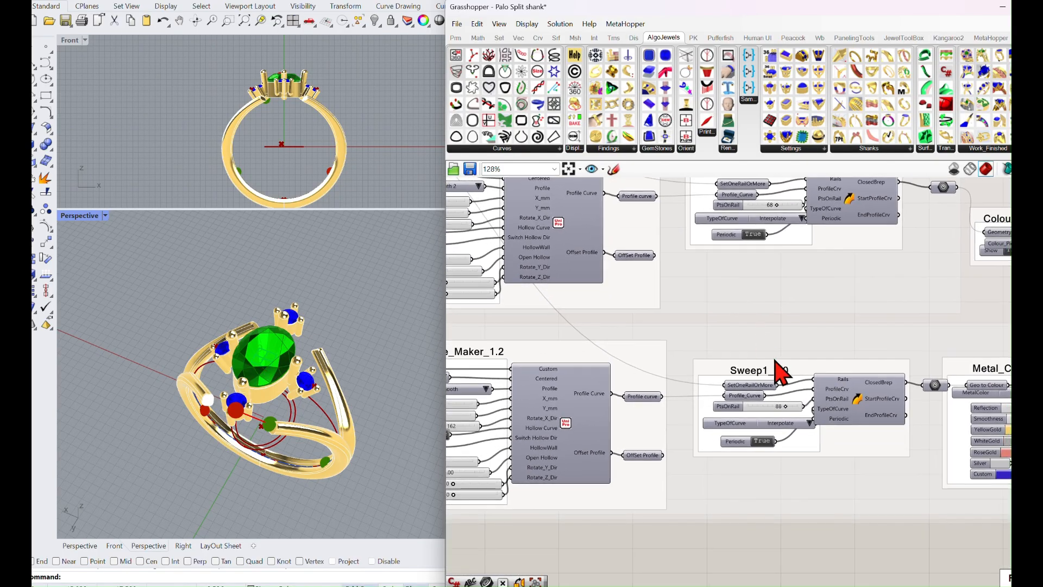
right_click_drag(775, 361, 768, 323)
scroll(794, 380, "up", 3)
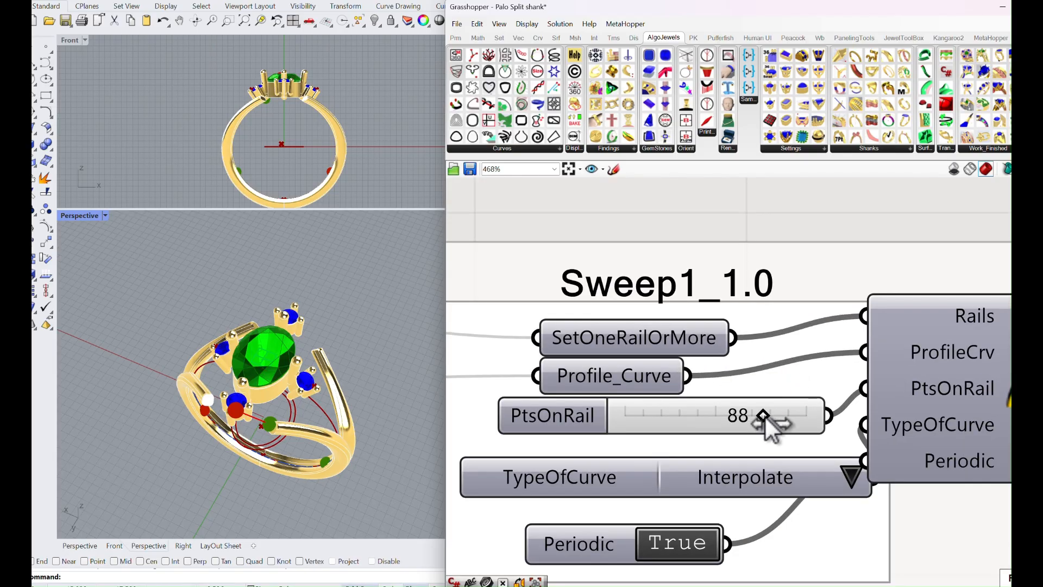
left_click_drag(767, 423, 772, 426)
right_click_drag(406, 359, 438, 293)
scroll(335, 338, "up", 3)
scroll(334, 338, "up", 2)
right_click_drag(310, 343, 288, 392)
scroll(285, 407, "down", 2)
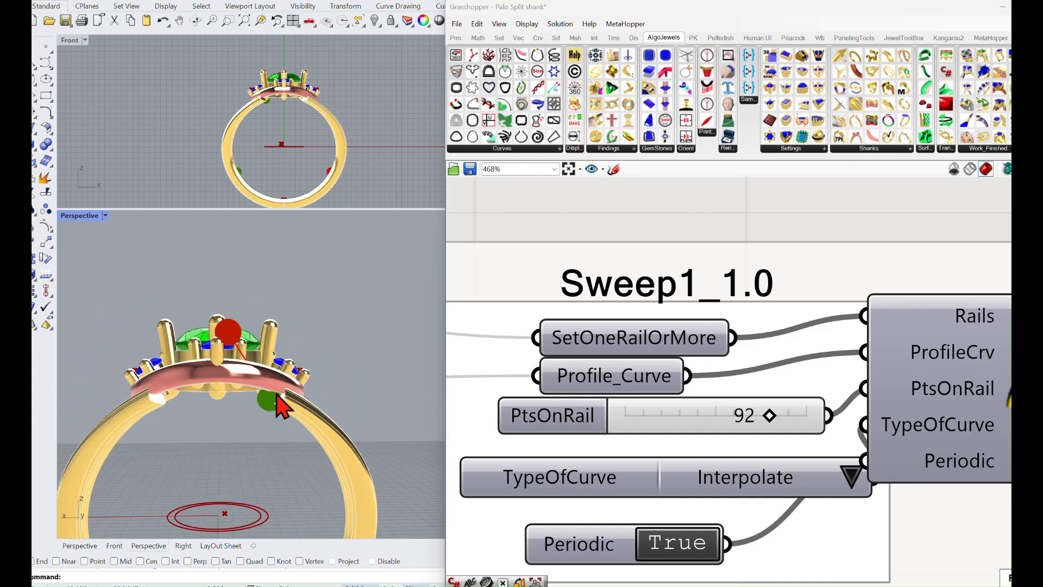
- Inspect the junction between the split shank and the surround in the Perspective and Front views
scroll(335, 400, "down", 2)
right_click_drag(335, 422, 321, 427)
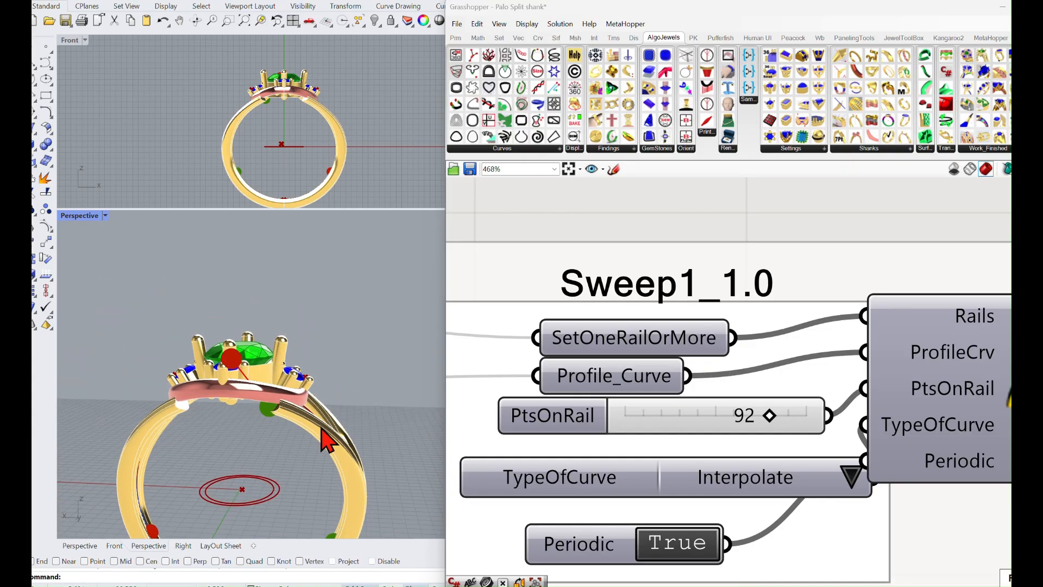
scroll(348, 167, "up", 6)
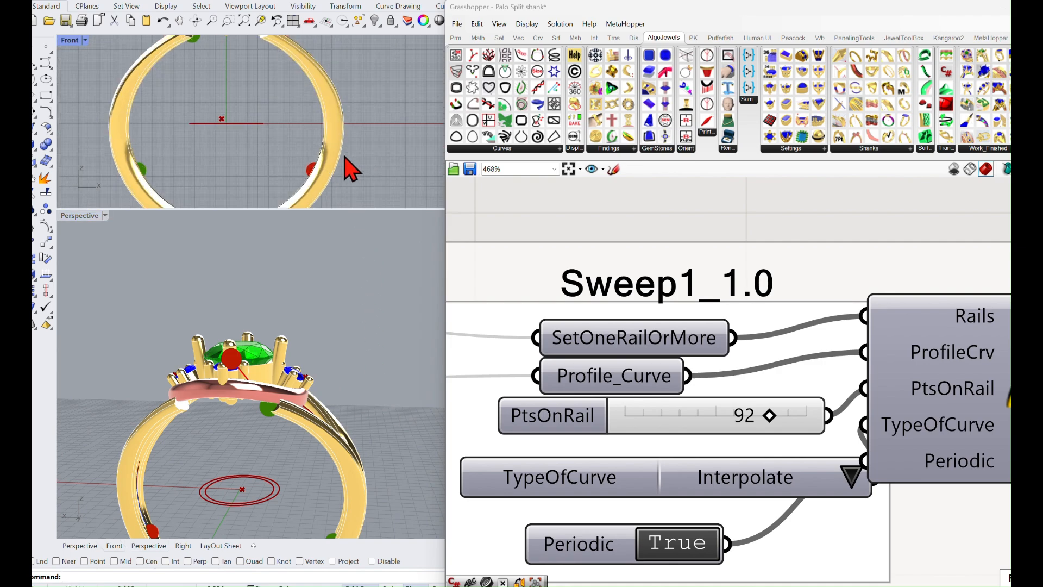
right_click_drag(361, 175, 373, 201)
scroll(196, 101, "down", 4)
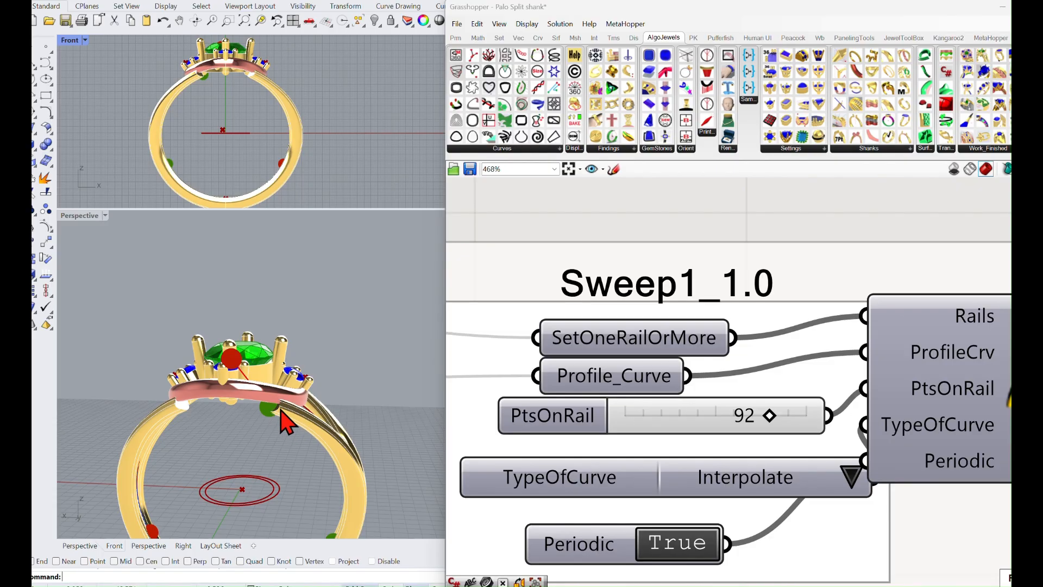
- Examine the Point_To Adjust Top parameter and the Line component in Ring_Shank_Curve_2.0 against the shank's top end in the Perspective view
scroll(604, 359, "down", 10)
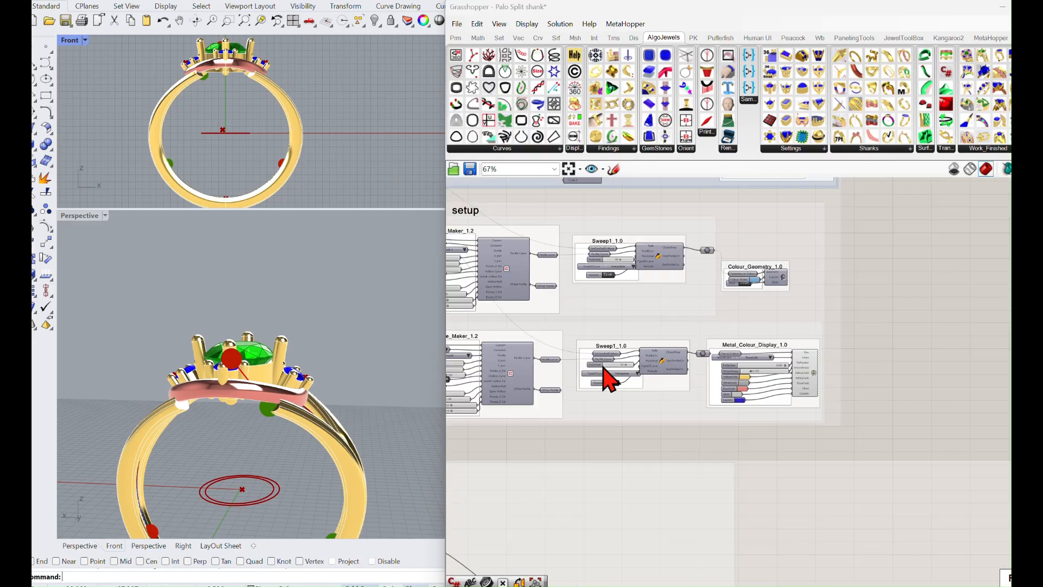
right_click_drag(622, 344, 586, 245)
scroll(633, 413, "up", 5)
scroll(646, 426, "up", 6)
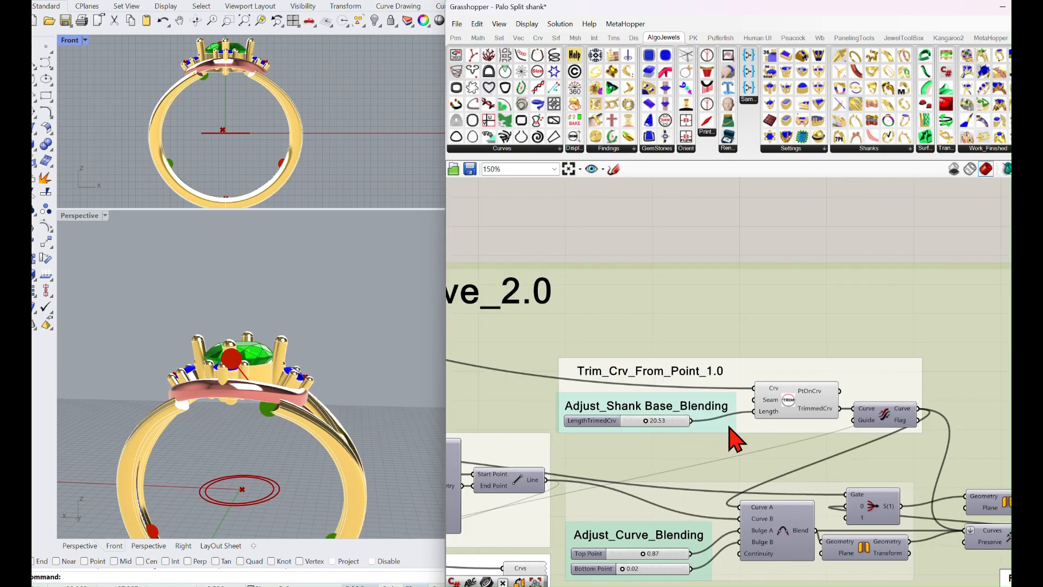
right_click_drag(712, 433, 726, 386)
scroll(643, 396, "down", 2)
right_click_drag(644, 396, 680, 362)
scroll(693, 393, "up", 4)
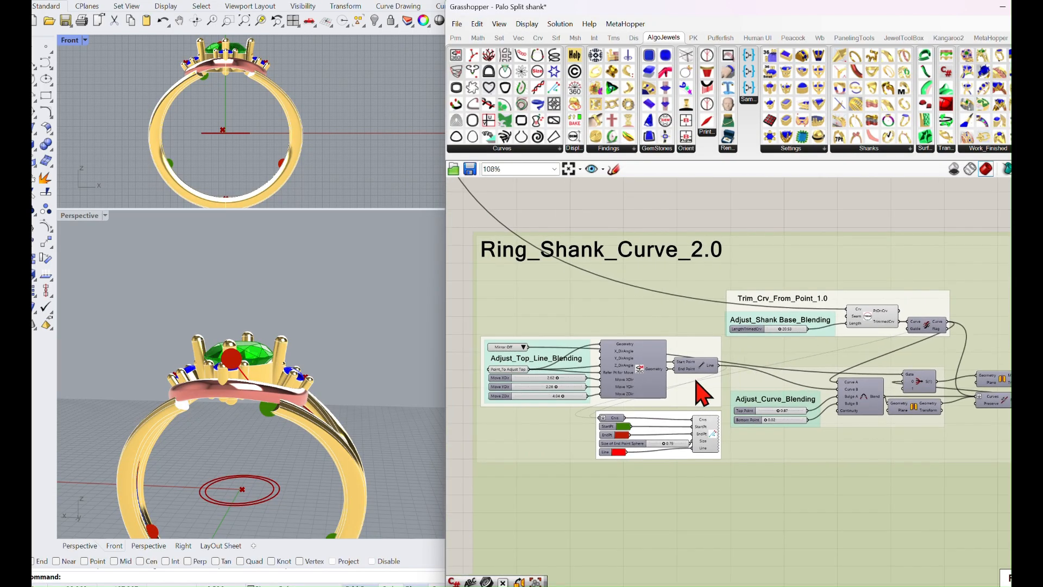
left_click(686, 373)
right_click_drag(556, 368, 724, 371)
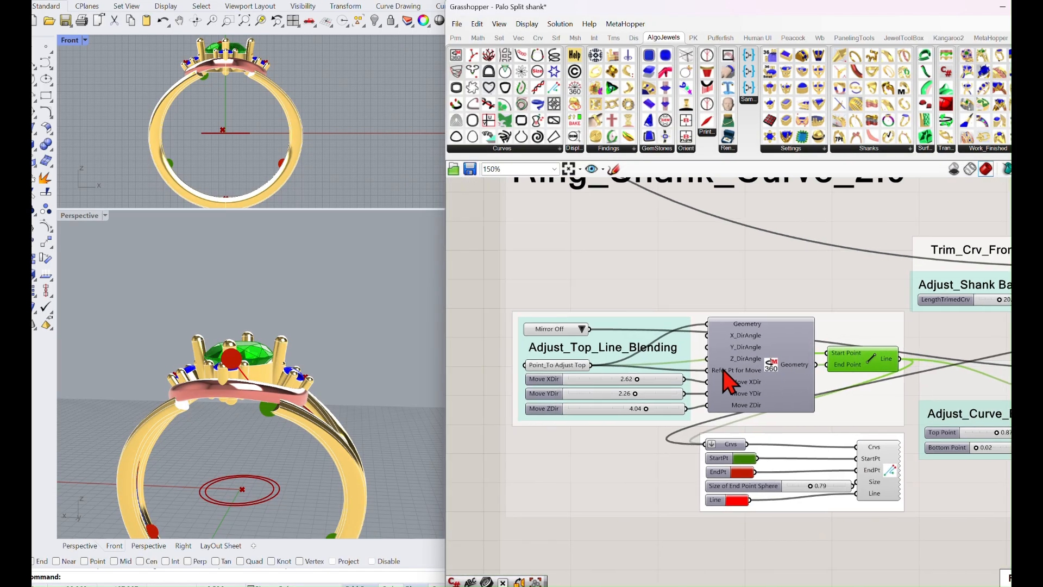
left_click(564, 364)
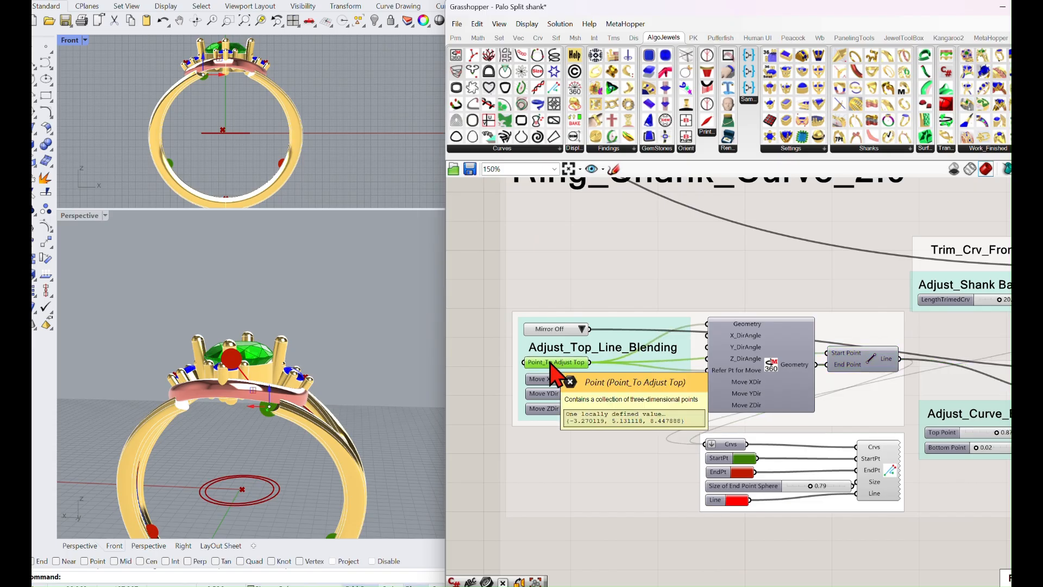
left_click(873, 373)
left_click_drag(870, 364, 851, 369)
left_click(560, 365)
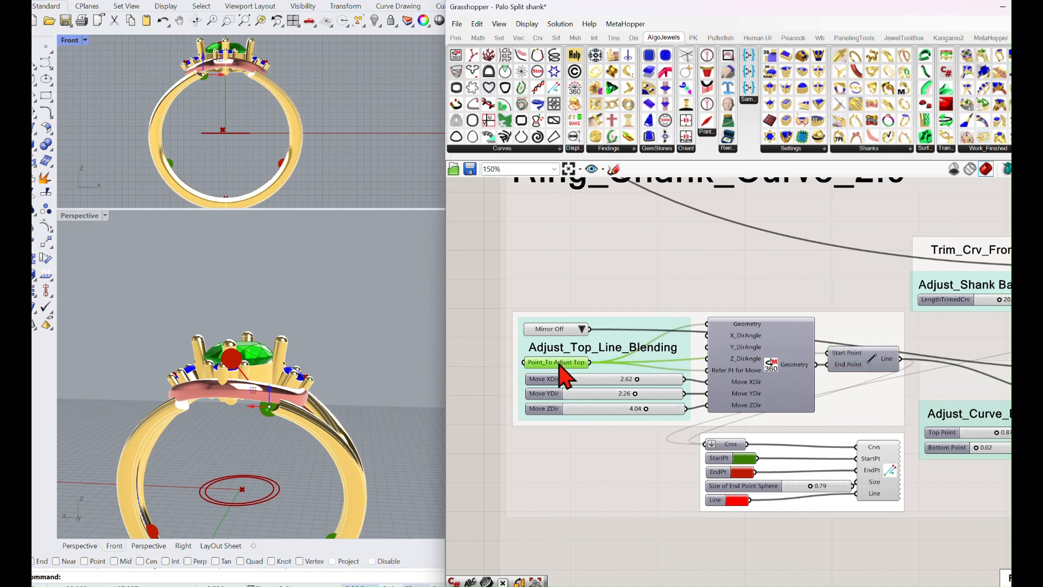
mouse_move(324, 391)
right_mouse_down()
mouse_move(288, 411)
mouse_move(337, 384)
right_mouse_up()
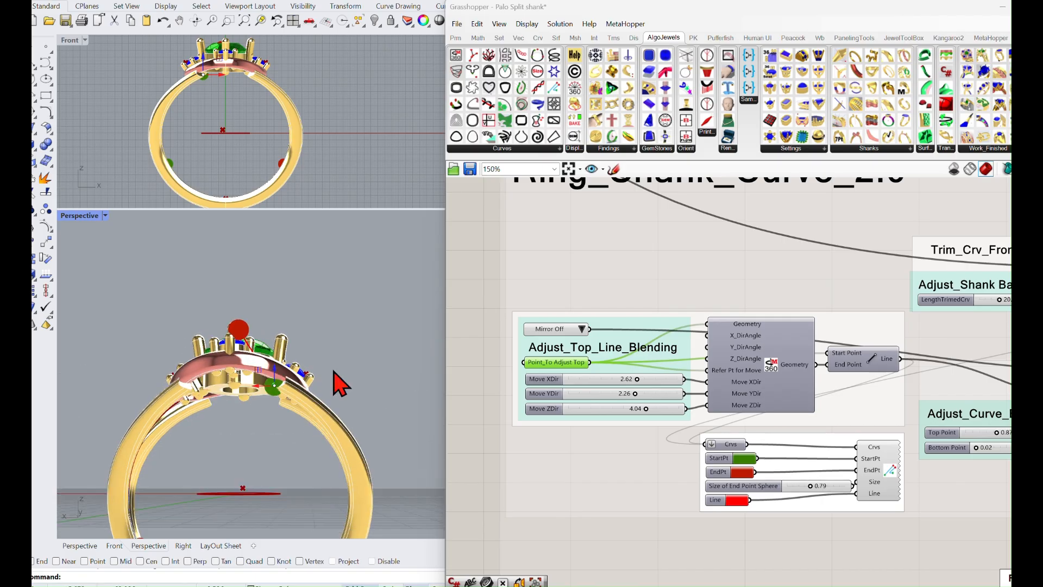
- Examine the SetOneRailOrMore rail of the top Sweep1_1.0 in the Wire Surround's Sweep1 setup against the ring model
scroll(620, 354, "down", 5)
right_click_drag(619, 354, 625, 394)
scroll(625, 395, "down", 4)
right_click_drag(652, 337, 607, 389)
right_click_drag(614, 291, 627, 342)
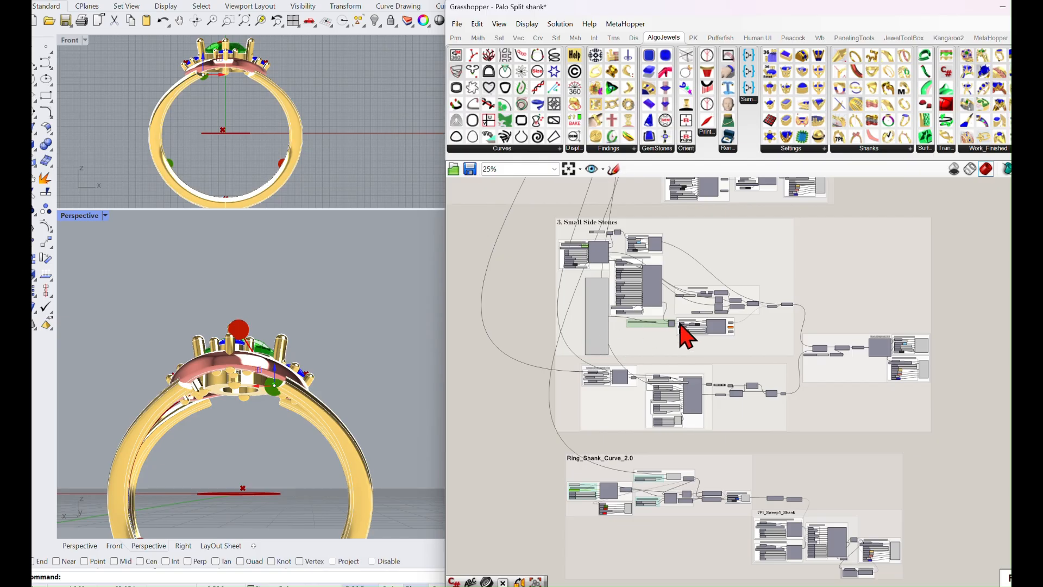
scroll(688, 327, "up", 2)
scroll(766, 348, "down", 5)
right_click_drag(777, 320, 764, 380)
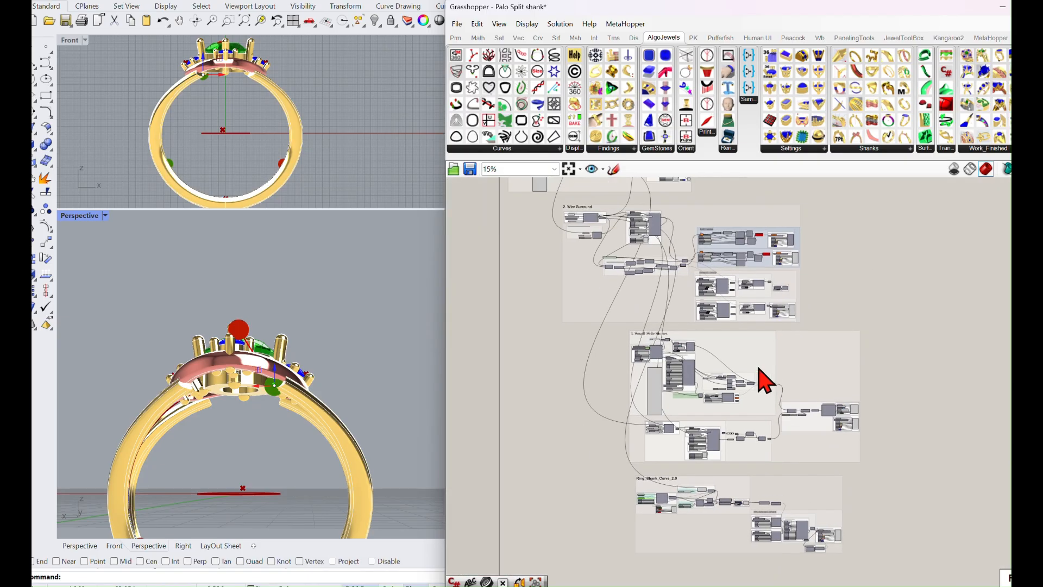
scroll(714, 302, "up", 7)
right_click_drag(692, 257, 722, 317)
scroll(848, 313, "up", 3)
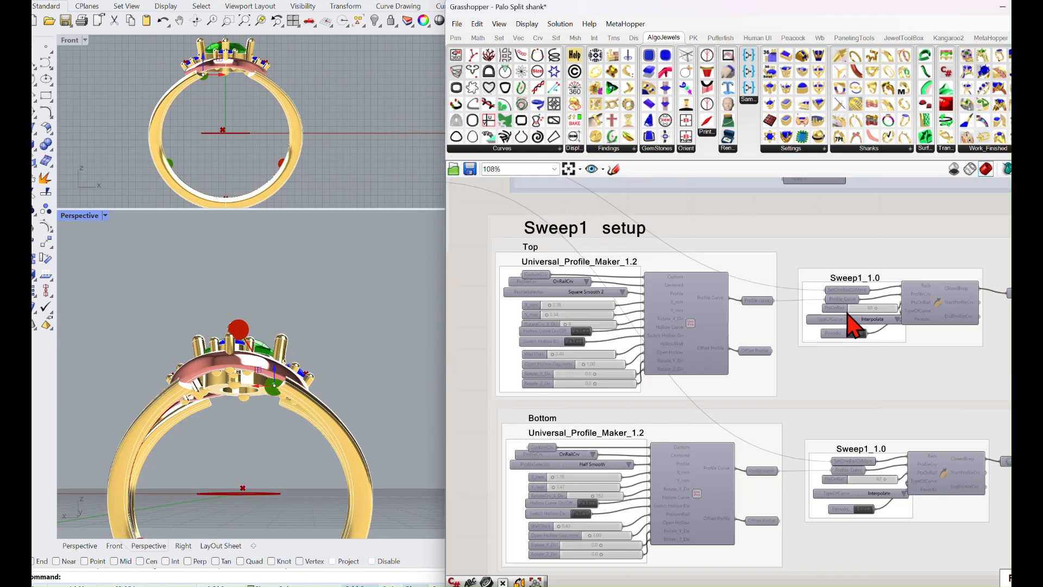
scroll(848, 314, "up", 2)
left_click(843, 288)
right_click_drag(406, 369, 414, 340)
scroll(843, 318, "up", 1)
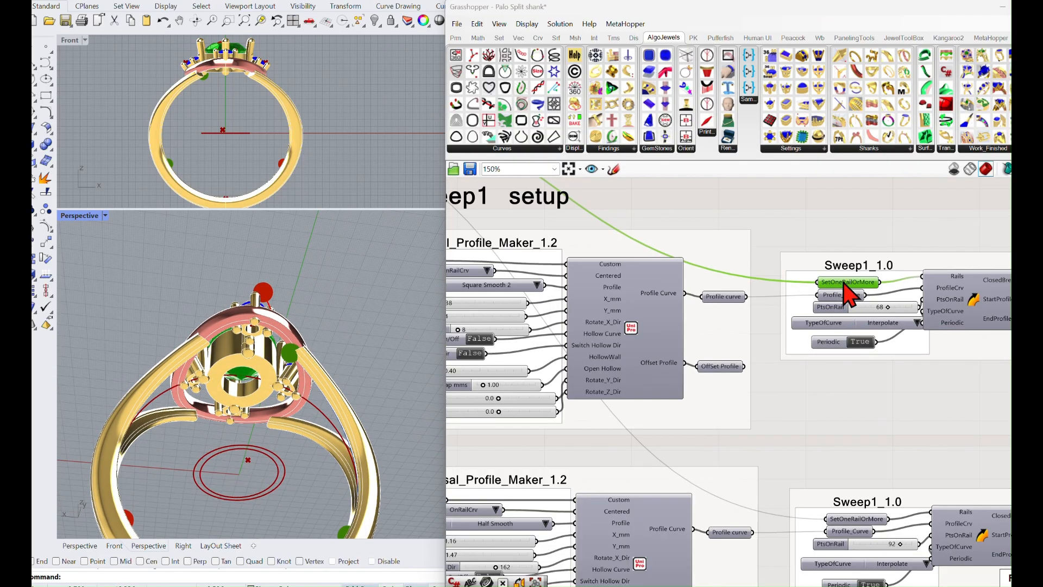
scroll(856, 327, "down", 6)
- Enable the preview of SetOneRailOrMore in the bottom Sweep1_1.0 and check its curve beneath the surround
scroll(753, 413, "up", 6)
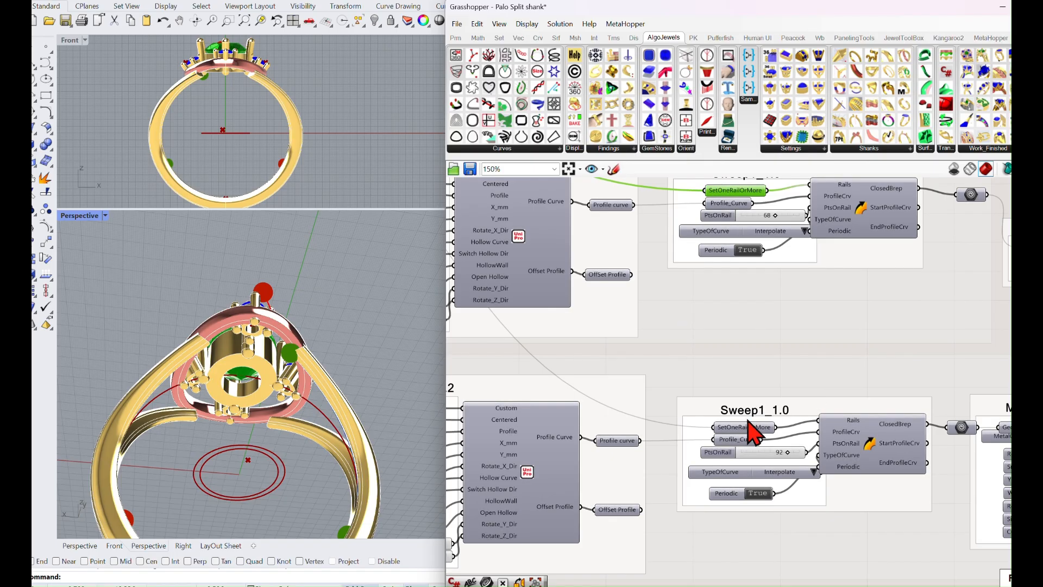
scroll(755, 432, "down", 7)
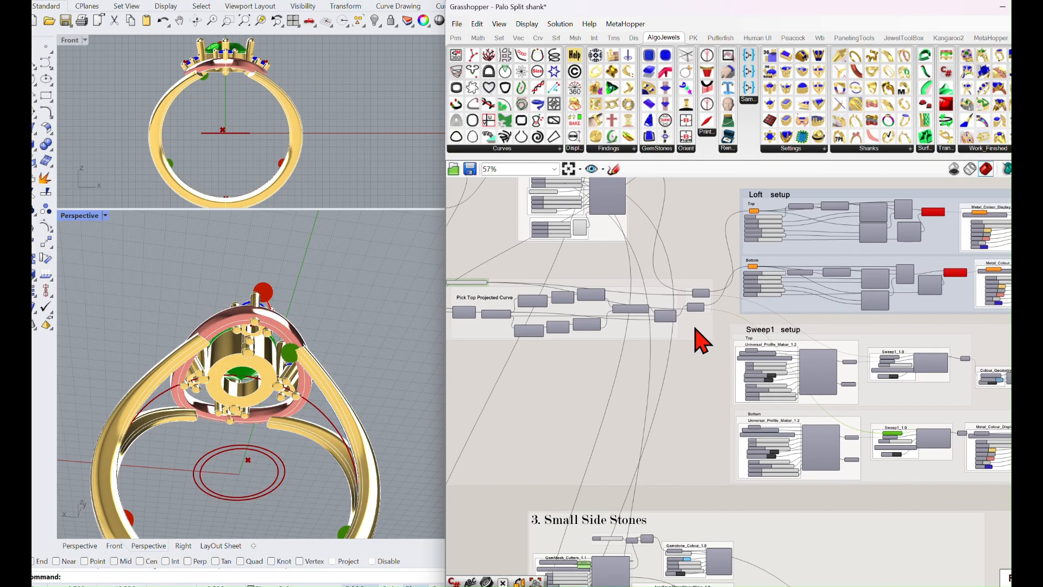
scroll(698, 326, "up", 5)
scroll(732, 300, "down", 5)
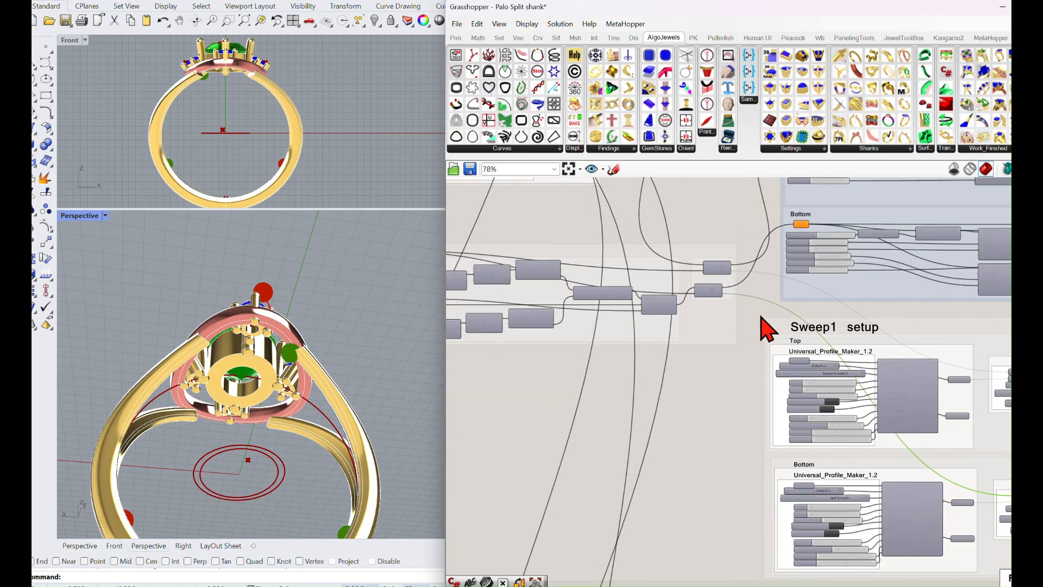
scroll(711, 342, "up", 3)
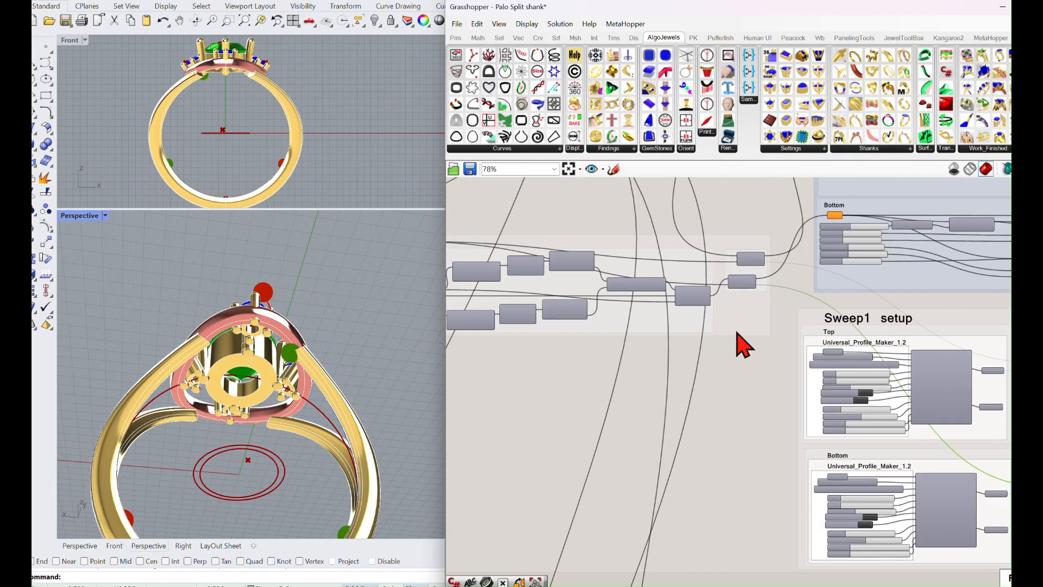
scroll(783, 394, "up", 5)
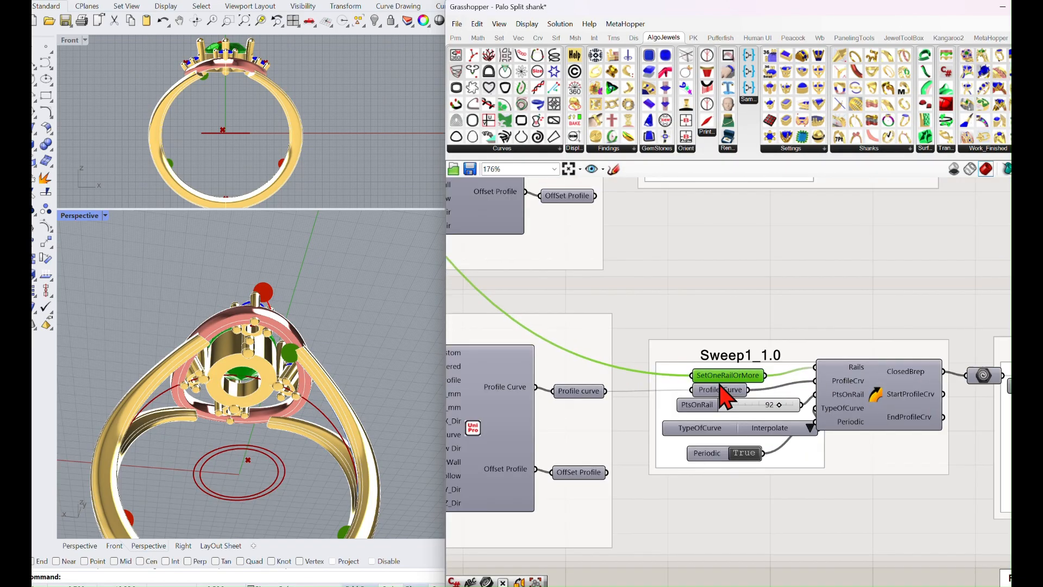
middle_click(721, 375)
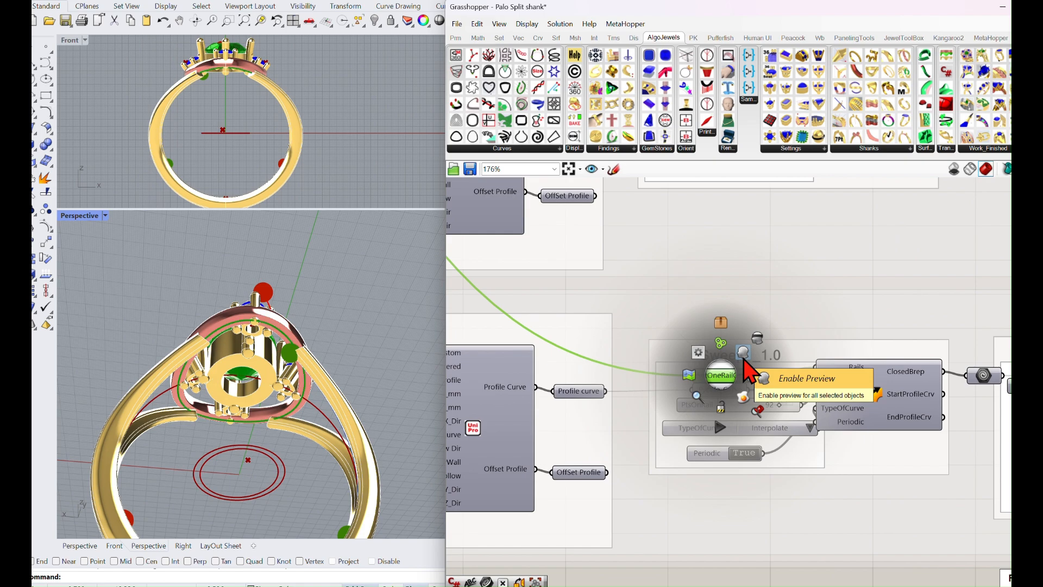
left_click(744, 353)
right_click_drag(340, 368, 291, 383)
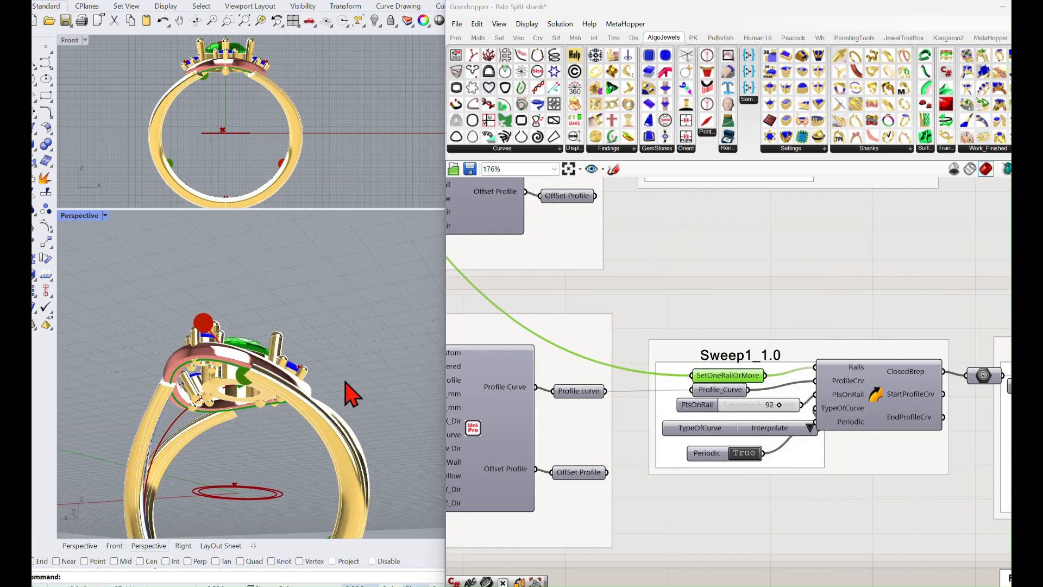
scroll(291, 389, "up", 5)
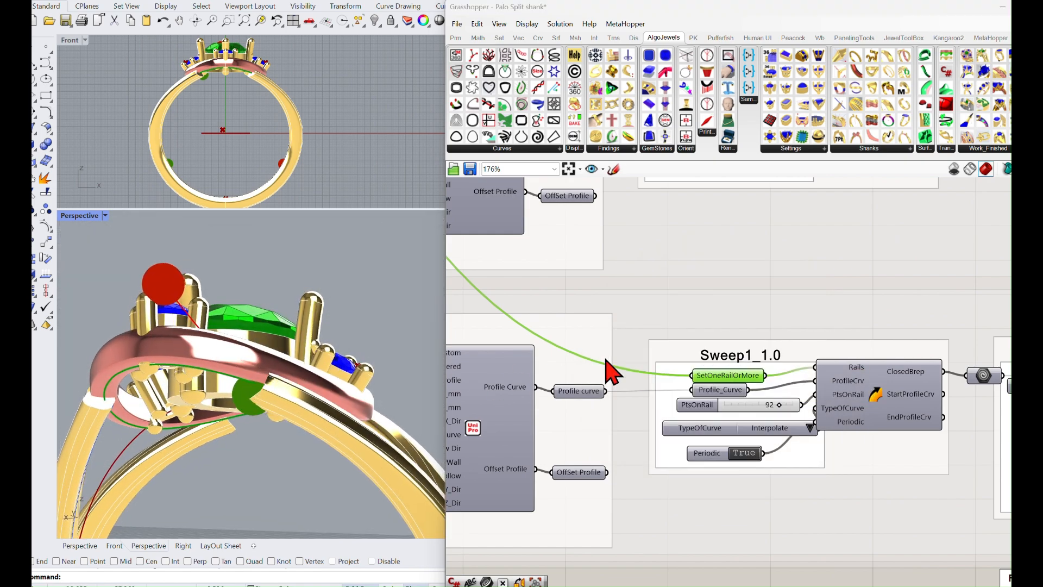
- Add a Point On Curve component below the bottom Sweep1_1.0 and feed it from that sweep's SetOneRailOrMore
scroll(654, 361, "down", 4)
scroll(671, 367, "down", 1)
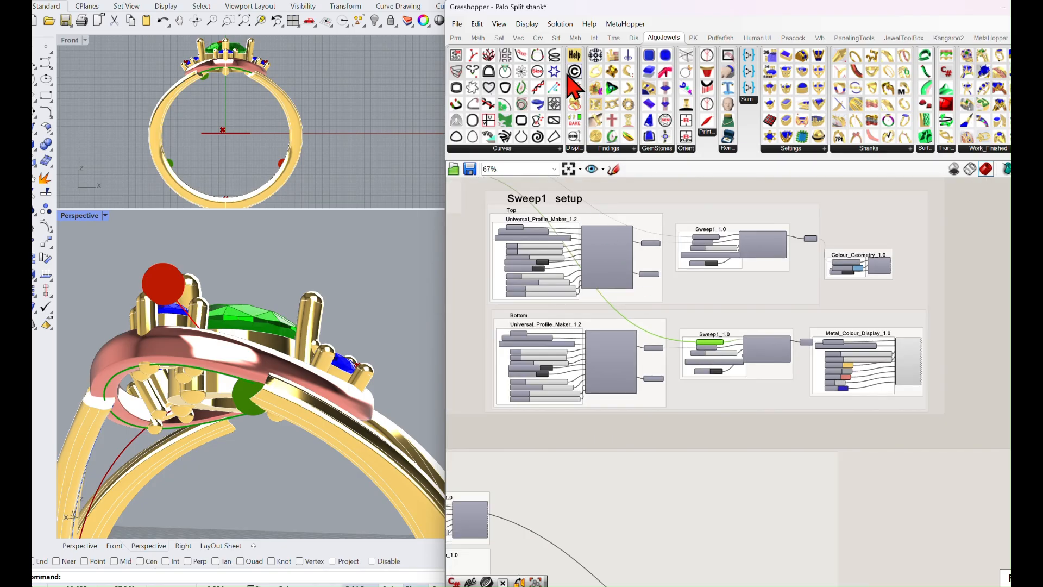
left_click(538, 38)
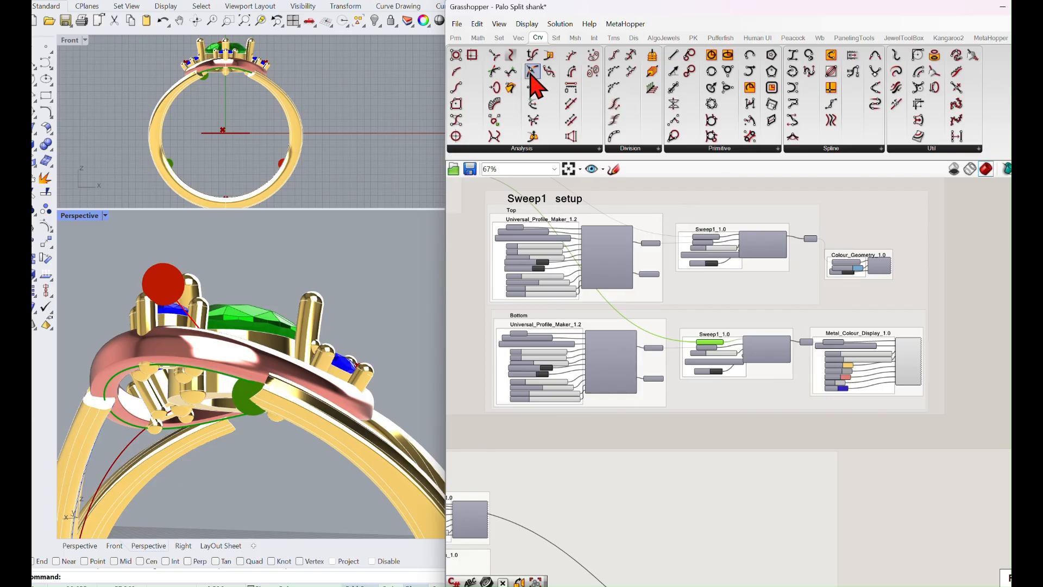
left_click_drag(534, 76, 622, 114)
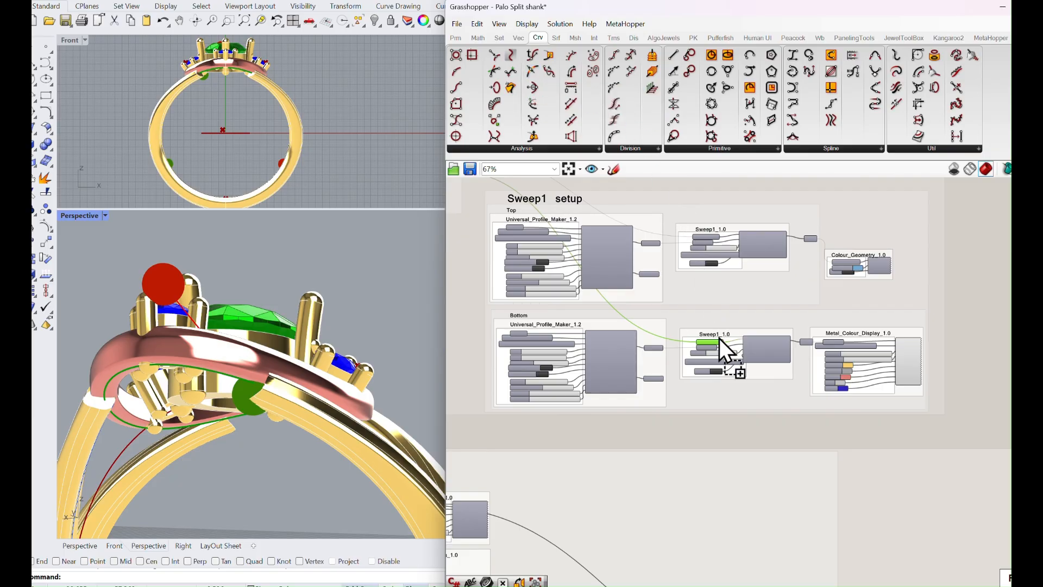
left_click_drag(714, 324, 745, 408)
scroll(751, 420, "up", 4)
left_click_drag(702, 285, 758, 429)
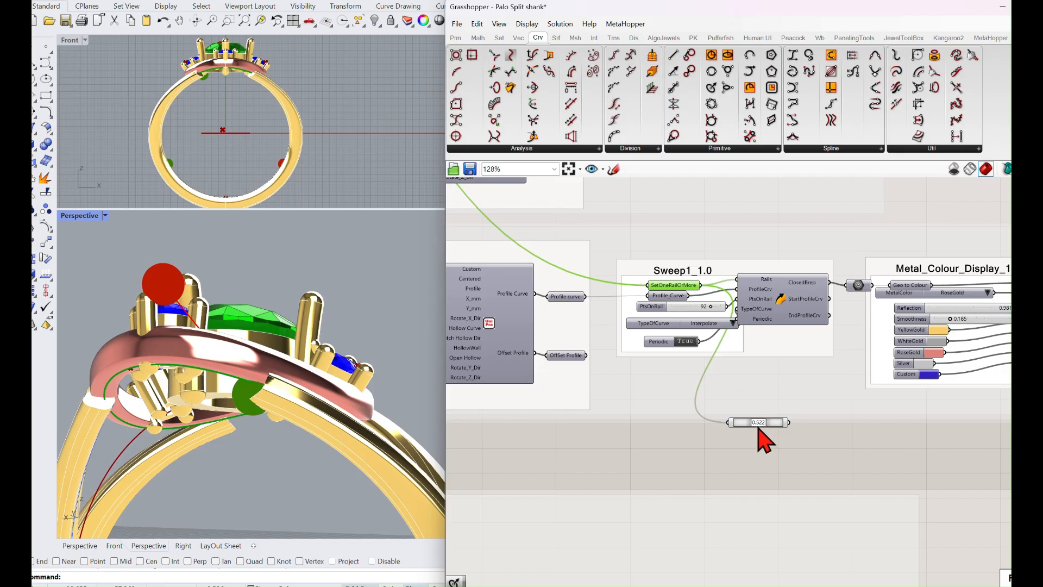
- Move the Point On Curve component down beside the Adjust_Top_Line_Blending group in Ring_Shank_Curve_2.0
scroll(777, 432, "down", 4)
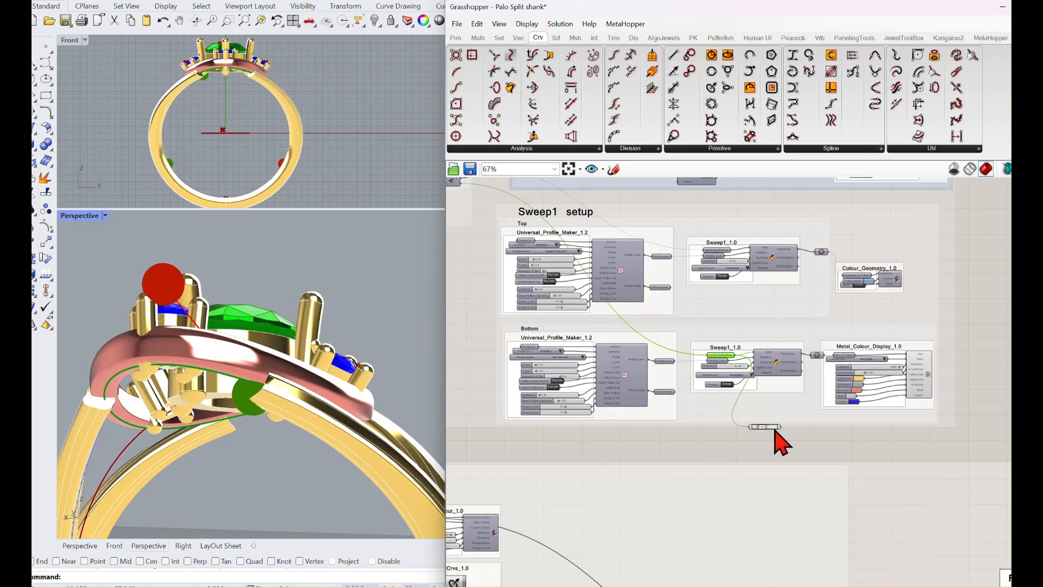
left_click_drag(812, 343, 668, 415)
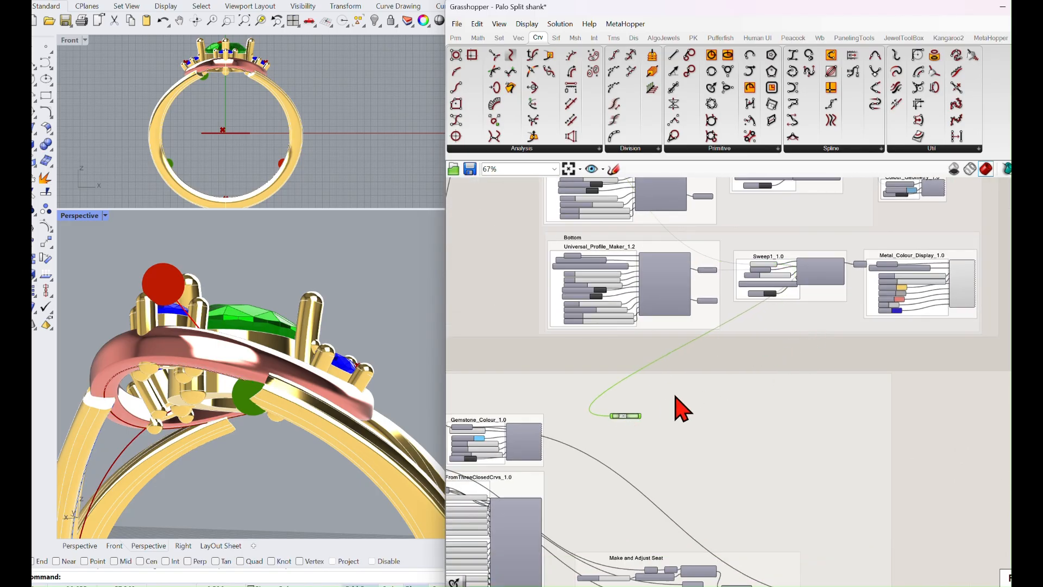
scroll(753, 391, "down", 5)
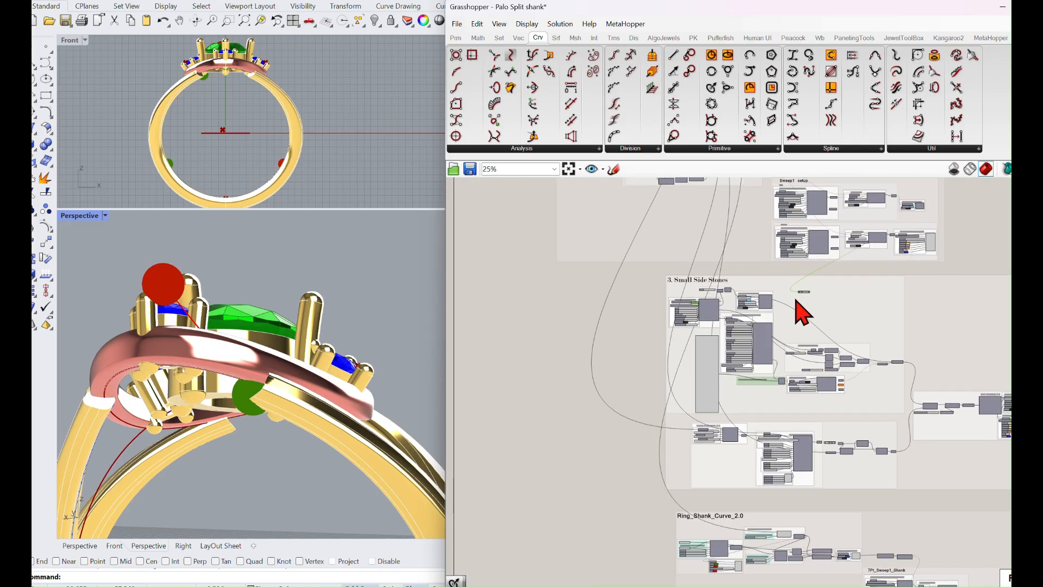
left_click_drag(806, 293, 659, 542)
right_click_drag(655, 520, 593, 329)
scroll(598, 342, "up", 8)
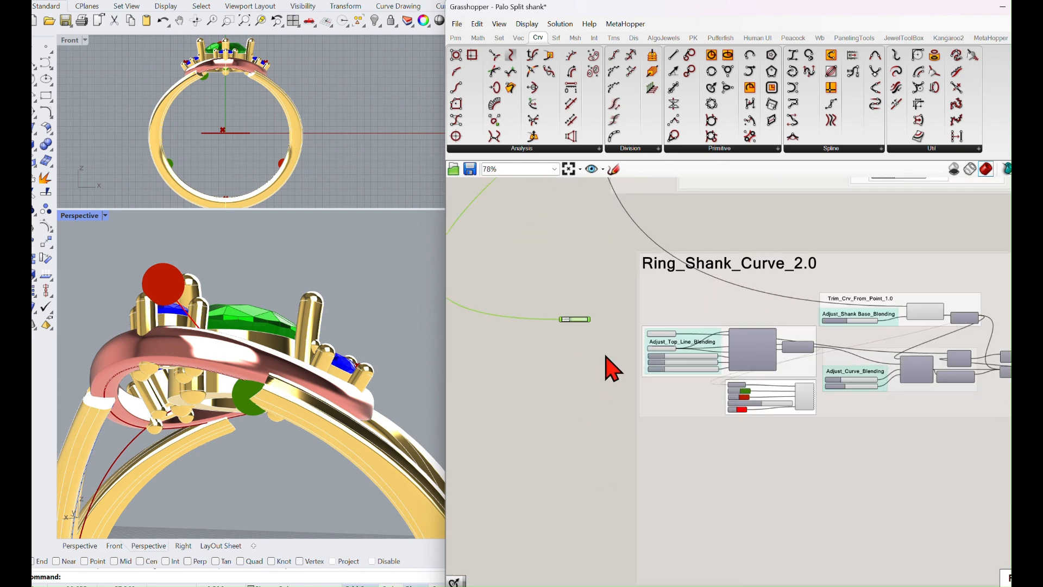
left_click_drag(559, 303, 609, 372)
scroll(574, 375, "up", 3)
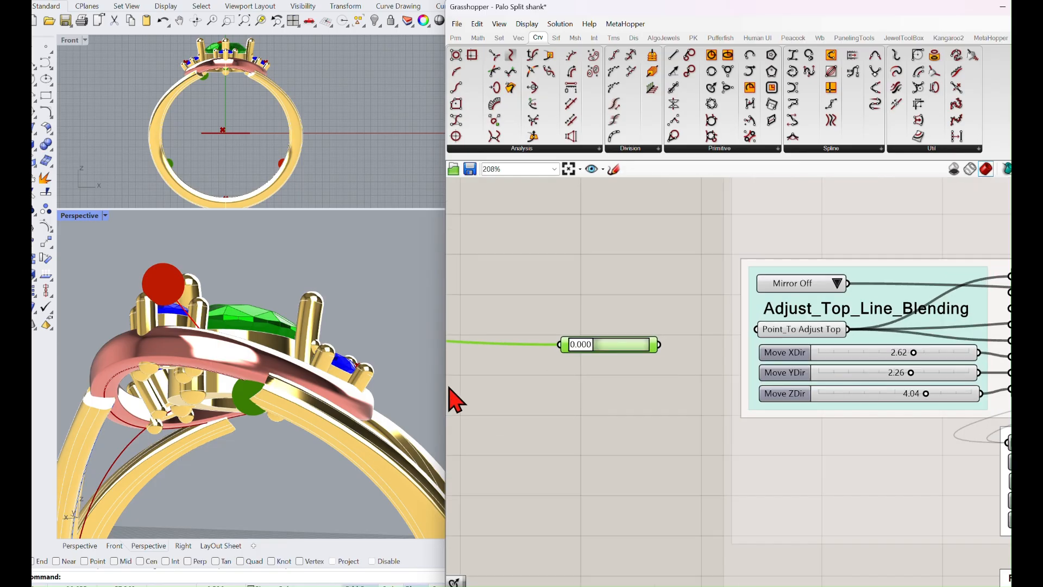
- Connect the Point On Curve output to Point_To Adjust Top and set the curve position to 0.371
right_click_drag(581, 357, 603, 378)
left_click_drag(602, 373, 777, 351)
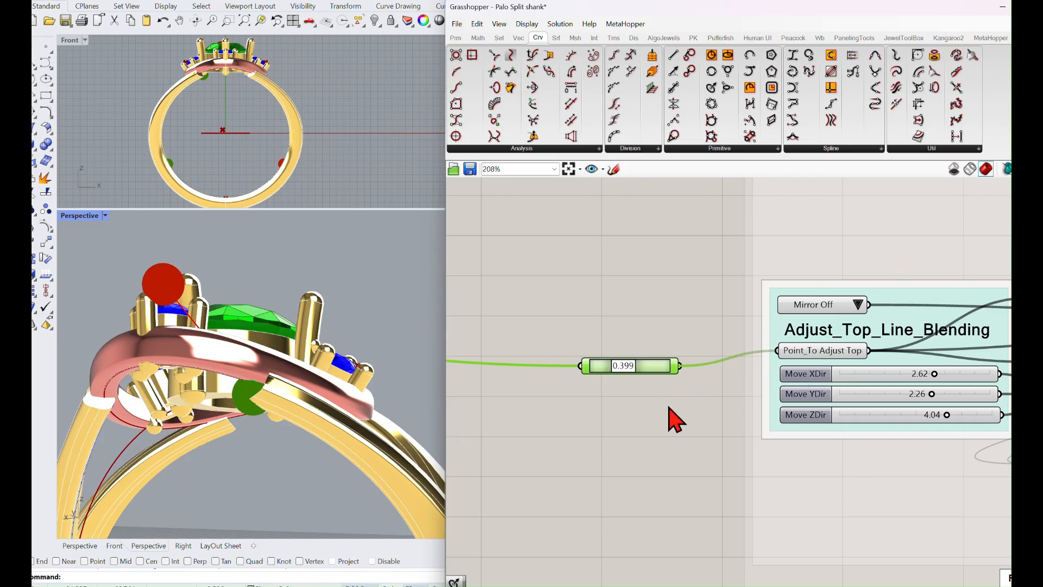
right_click_drag(387, 406, 286, 487)
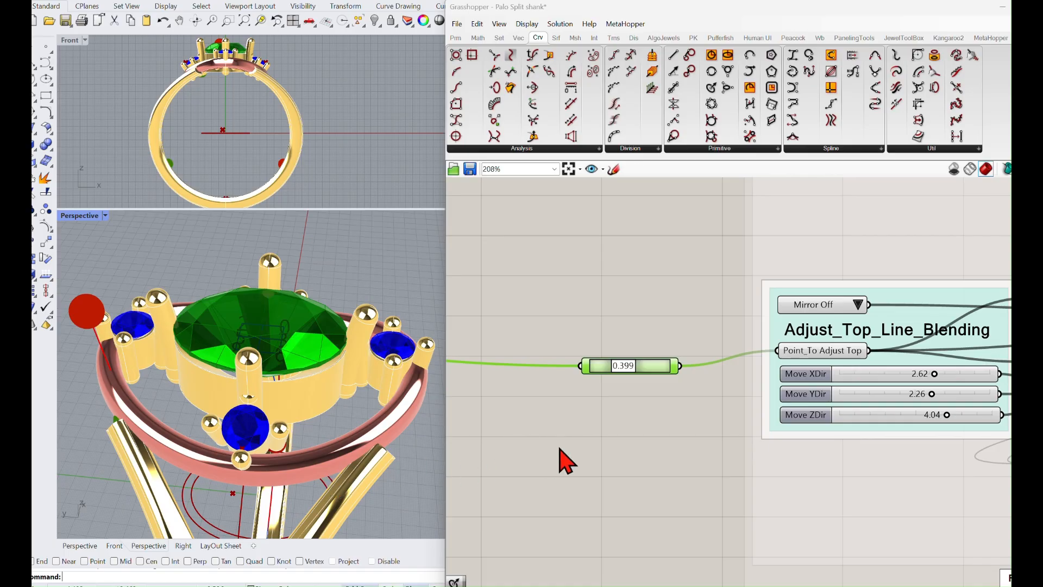
right_click_drag(738, 437, 684, 427)
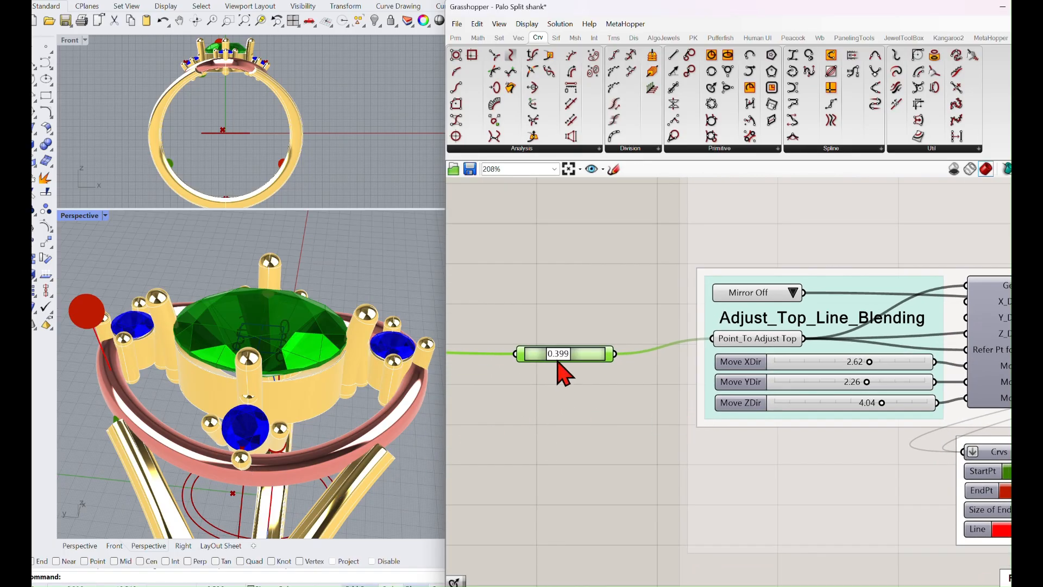
mouse_move(558, 359)
left_mouse_down()
mouse_move(560, 372)
mouse_move(555, 361)
left_mouse_up()
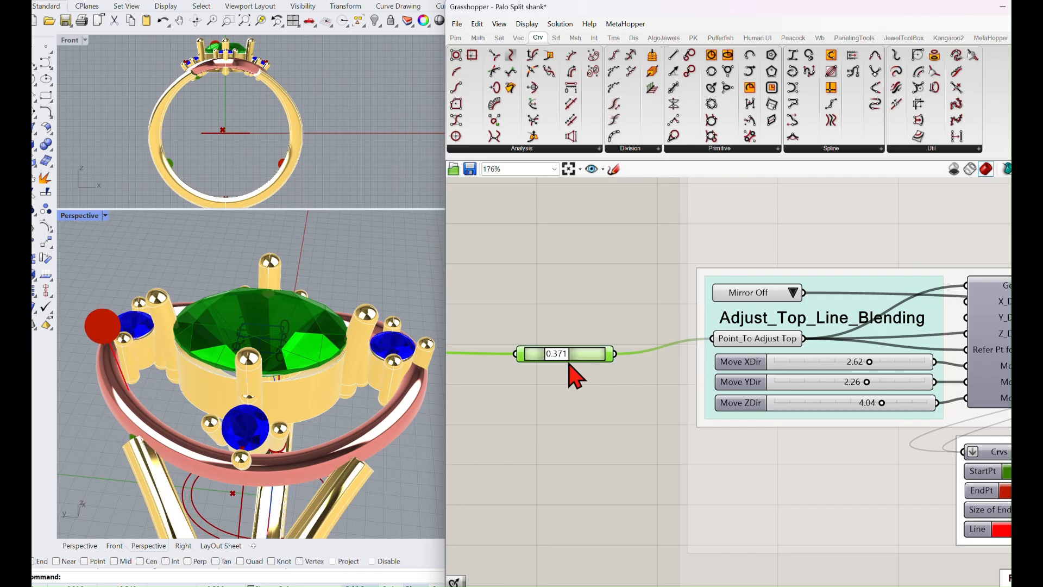
- Examine from several angles how the split shank's top meets the bottom rail of the surround
scroll(576, 375, "down", 2)
right_click_drag(349, 424, 186, 322)
scroll(186, 322, "up", 2)
scroll(133, 408, "up", 2)
scroll(186, 398, "up", 2)
scroll(239, 410, "up", 2)
right_click_drag(237, 399, 402, 487)
- Set the CND-USA ring size in Ring_Sizer_1.1 of the Wire Surround section to 7 and check the ring
scroll(407, 487, "down", 5)
scroll(547, 419, "down", 8)
right_click_drag(561, 436, 676, 435)
scroll(638, 305, "up", 4)
scroll(658, 282, "down", 4)
right_click_drag(658, 282, 687, 413)
right_click_drag(582, 255, 580, 321)
scroll(533, 261, "up", 4)
scroll(538, 272, "up", 5)
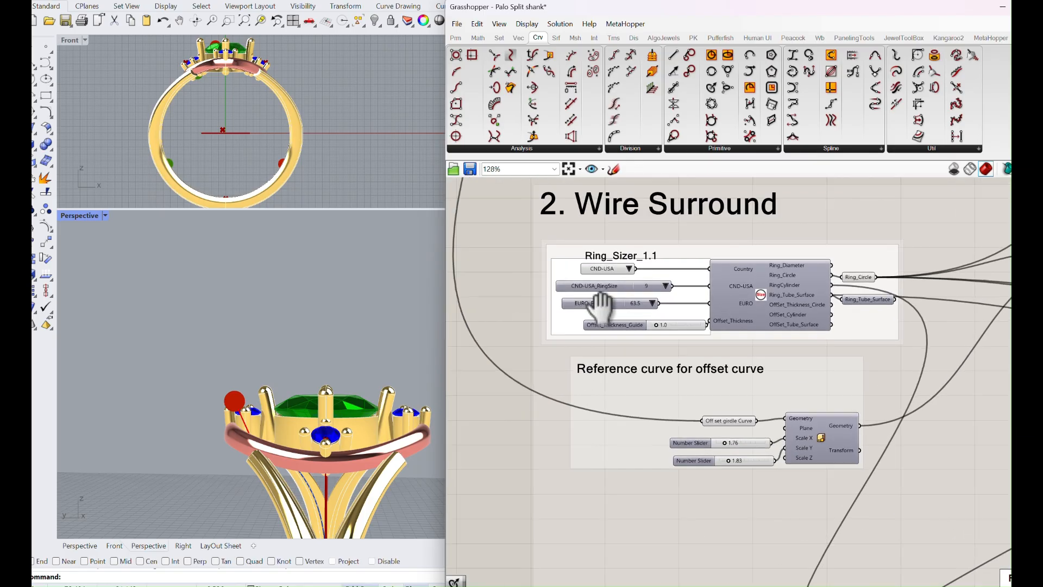
left_click(696, 285)
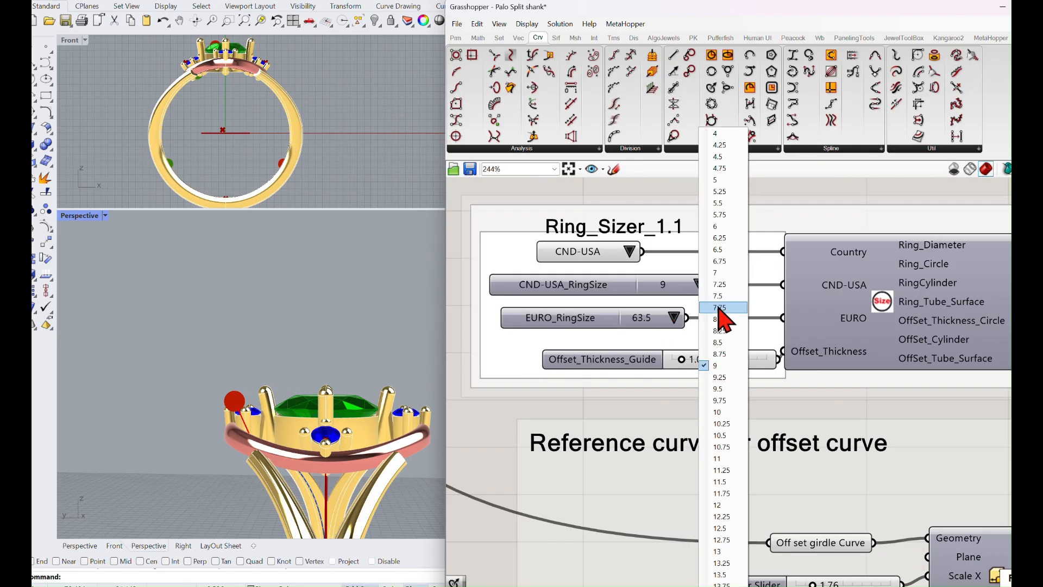
left_click(717, 273)
right_click_drag(306, 251, 311, 444)
- Change the main stone's Gem Cut Type in GemMesh_Cutters_1.1 to Princess and inspect the shank beneath the surround
scroll(484, 400, "down", 3)
scroll(489, 413, "down", 5)
mouse_move(566, 349)
right_mouse_down()
mouse_move(601, 365)
mouse_move(584, 341)
right_mouse_up()
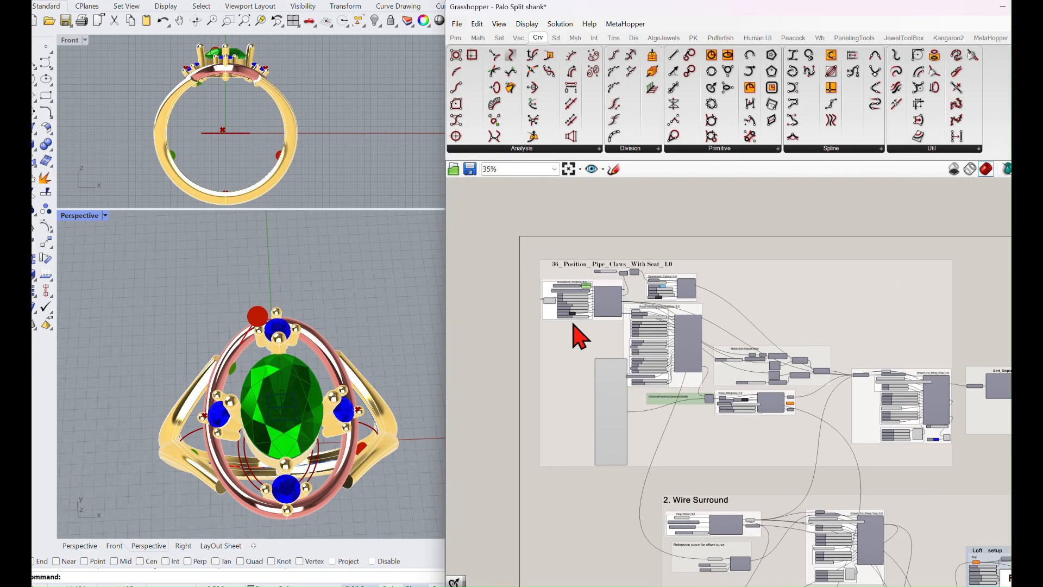
scroll(579, 310, "up", 7)
left_click(650, 257)
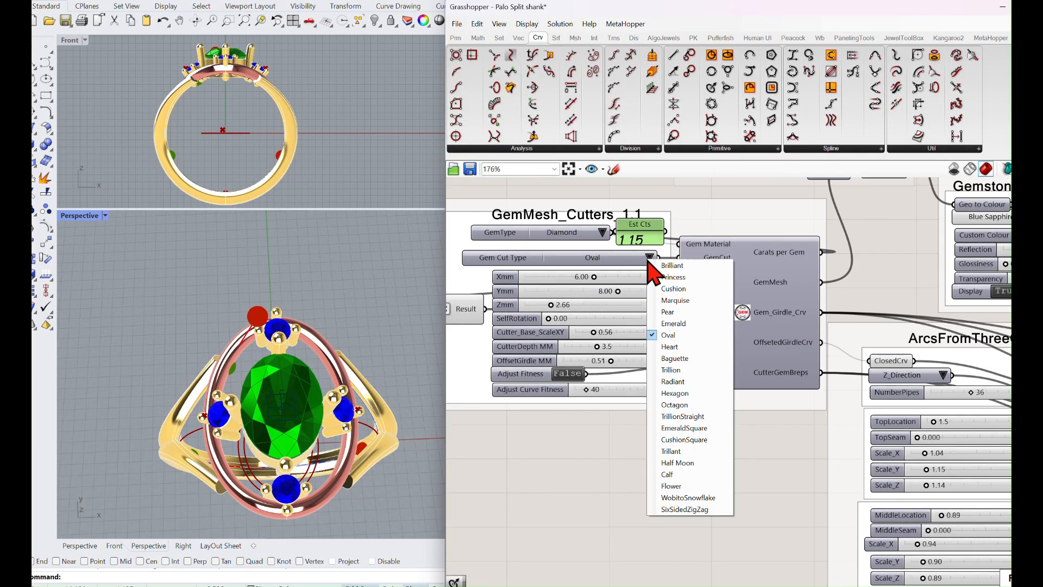
left_click(674, 277)
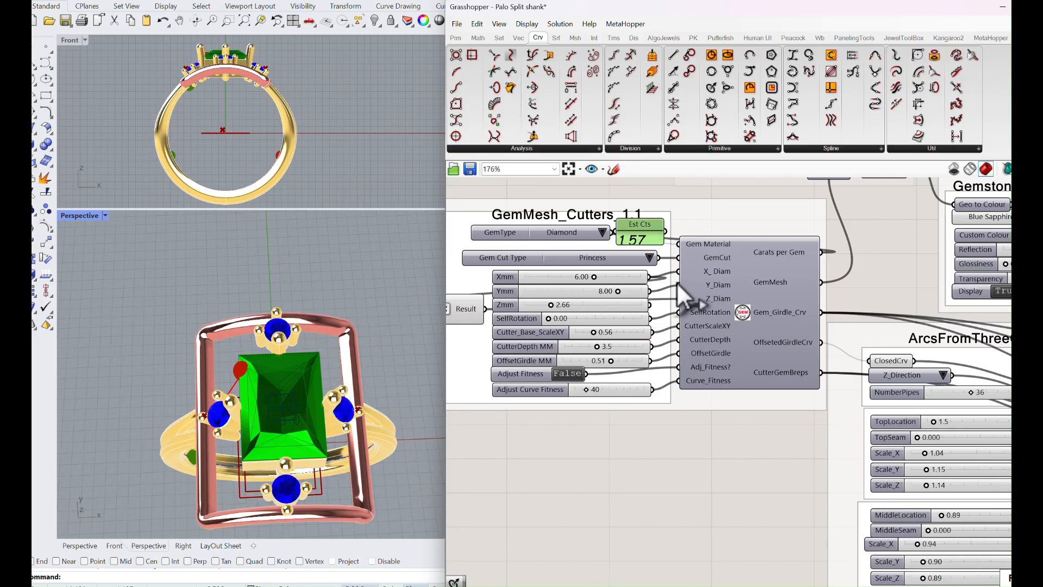
right_click_drag(409, 345, 425, 415)
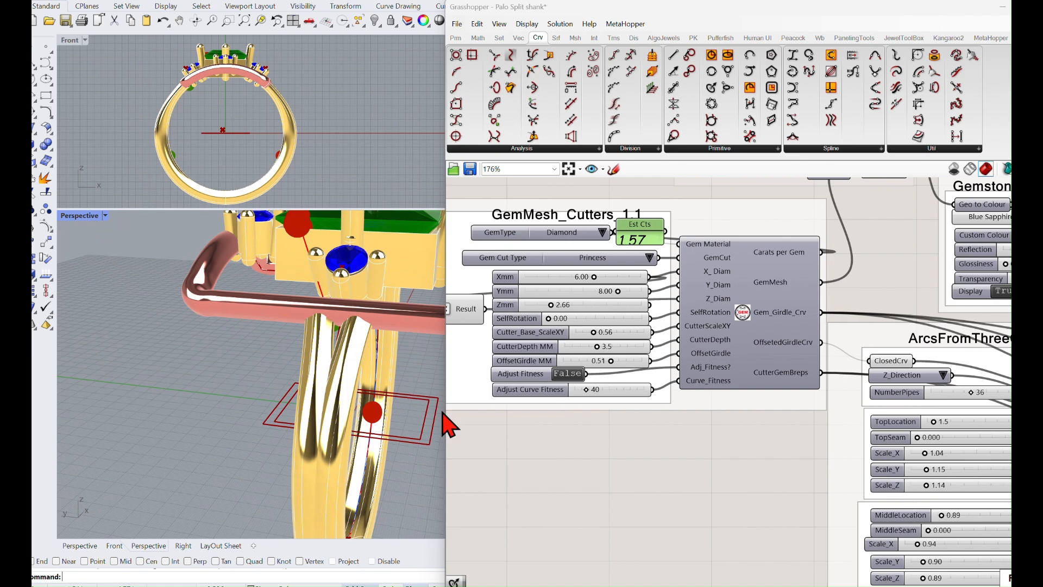
- Set the Point On Curve position feeding Point_To Adjust Top to 0.484 and check the whole princess-cut ring
scroll(715, 496, "down", 8)
right_click_drag(715, 500, 710, 363)
right_click_drag(712, 416, 706, 334)
right_click_drag(718, 450, 703, 342)
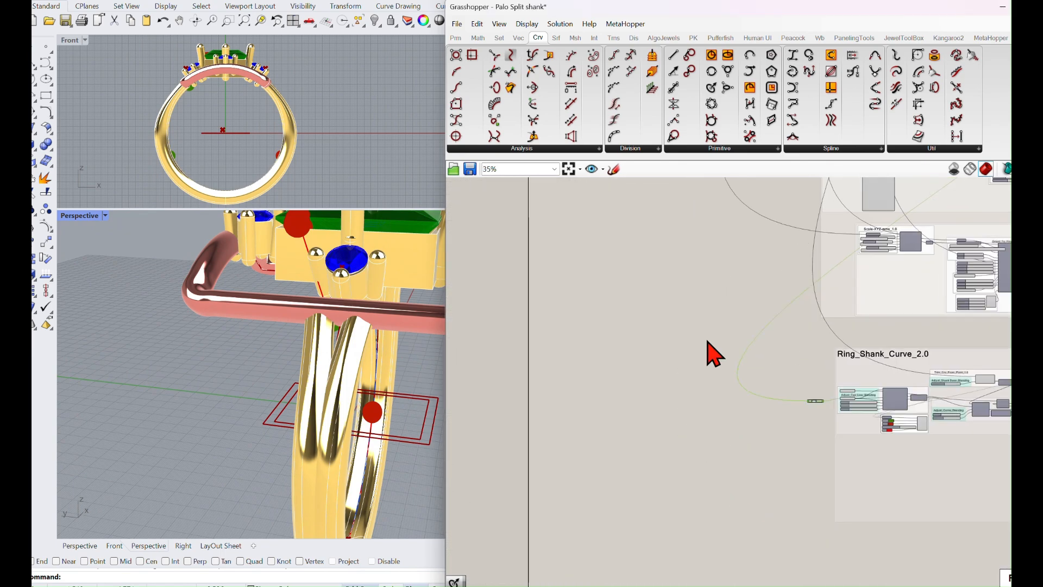
scroll(810, 411, "up", 8)
left_click_drag(793, 382, 799, 380)
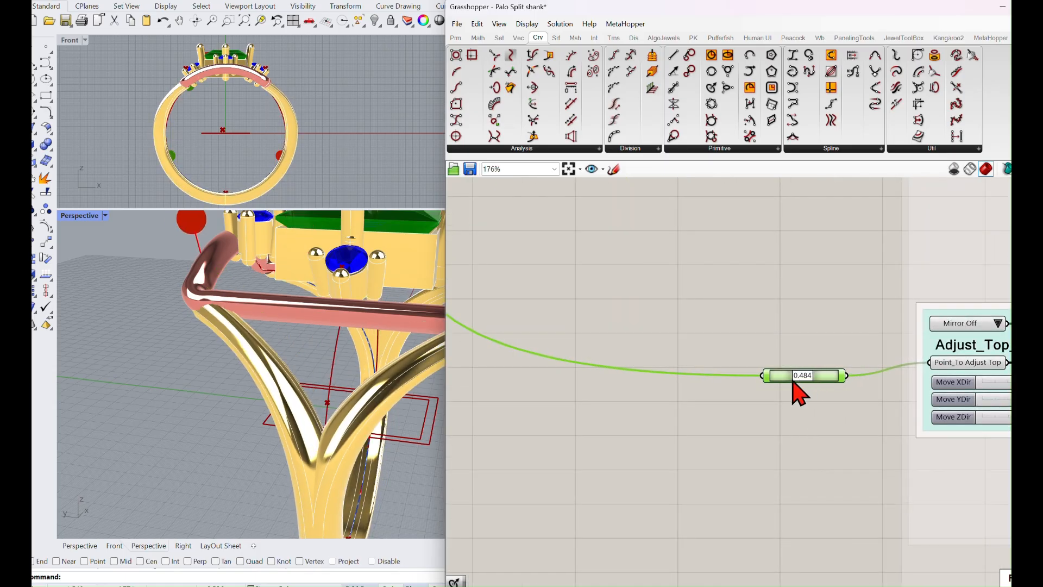
scroll(426, 420, "down", 6)
right_click_drag(426, 419, 391, 366)
scroll(391, 418, "up", 6)
scroll(397, 424, "down", 6)
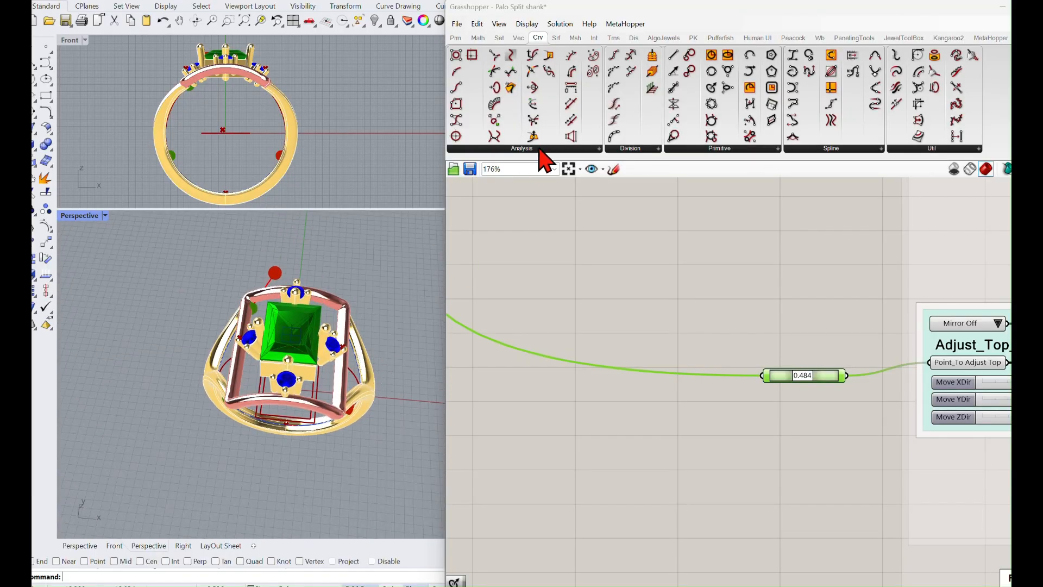